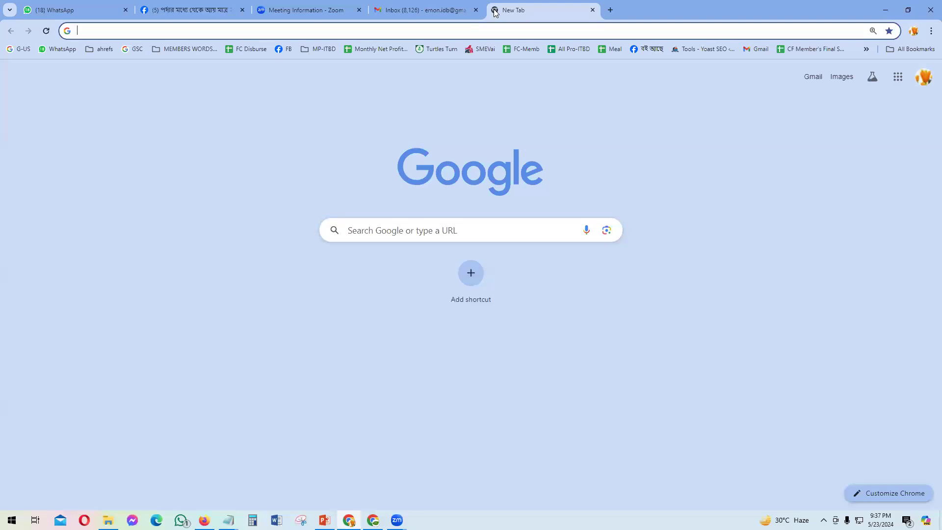
Step: Search Google for রকমারী and open the Rokomari website
type("চি")
key("BackSpace")
key("BackSpace")
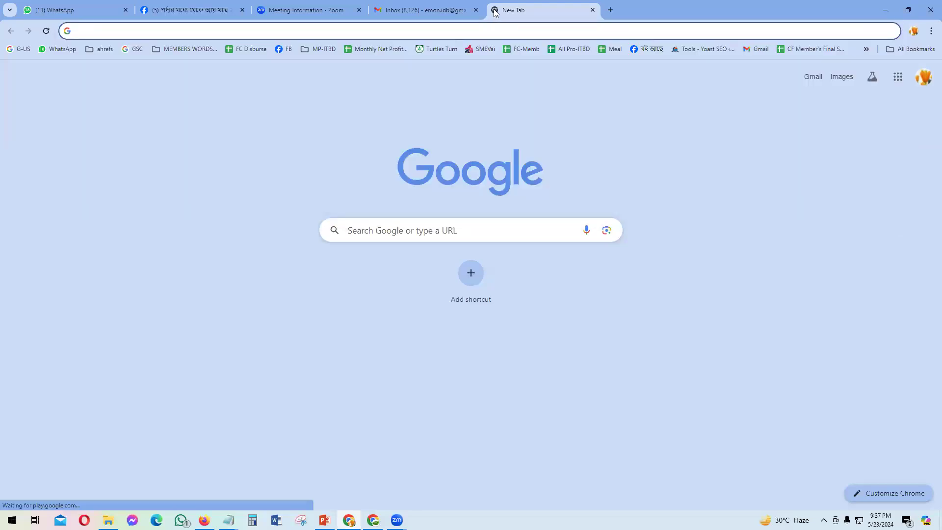
type("b")
key("BackSpace")
key("BackSpace")
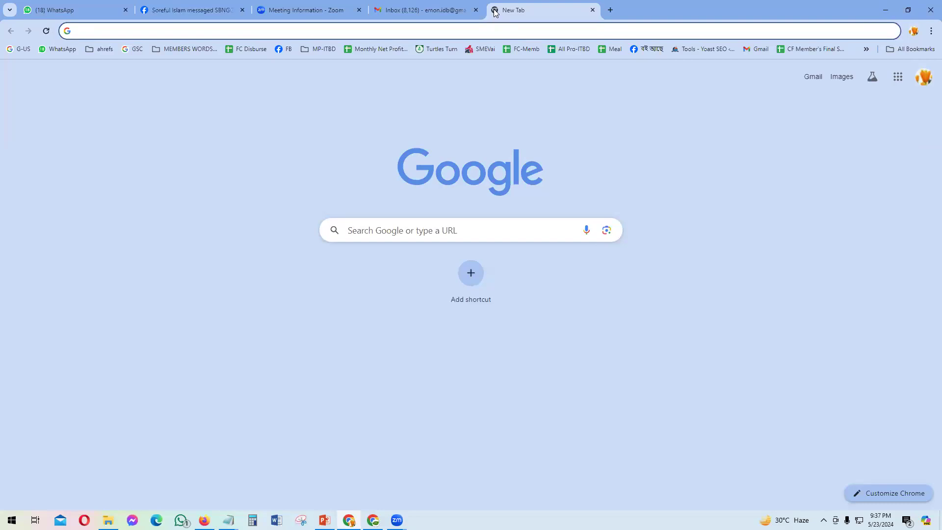
type("রকমারী")
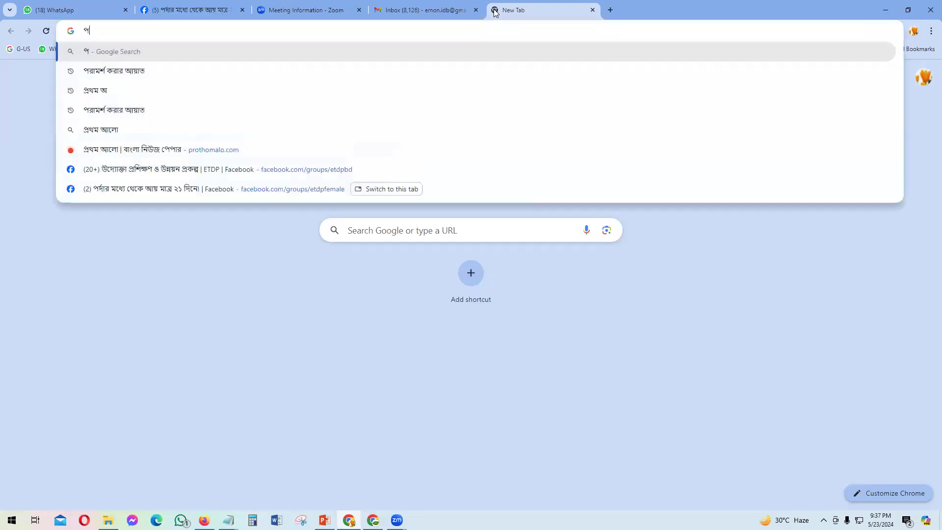
key("Return")
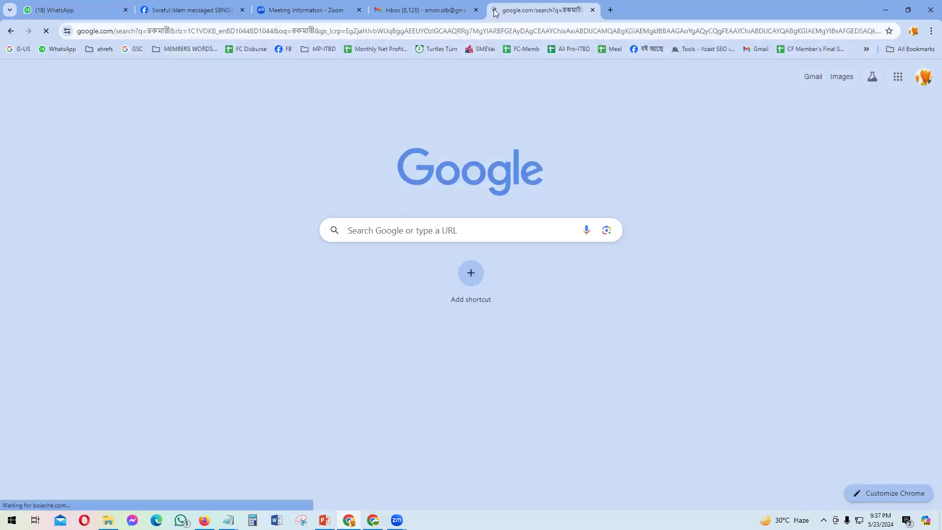
left_click(212, 231)
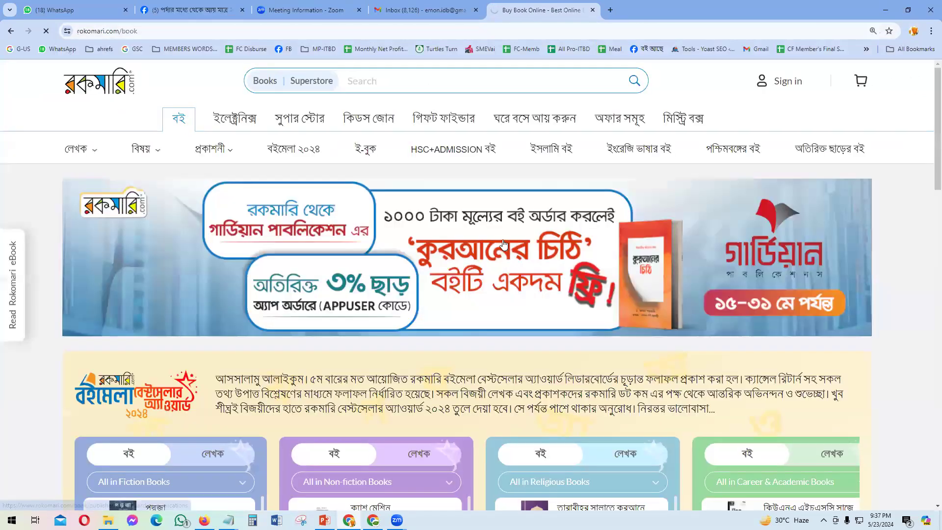
Step: Search the store for নবি জীবনের গল্প and open its book page
scroll(502, 241, "down", 2)
scroll(493, 243, "down", 15)
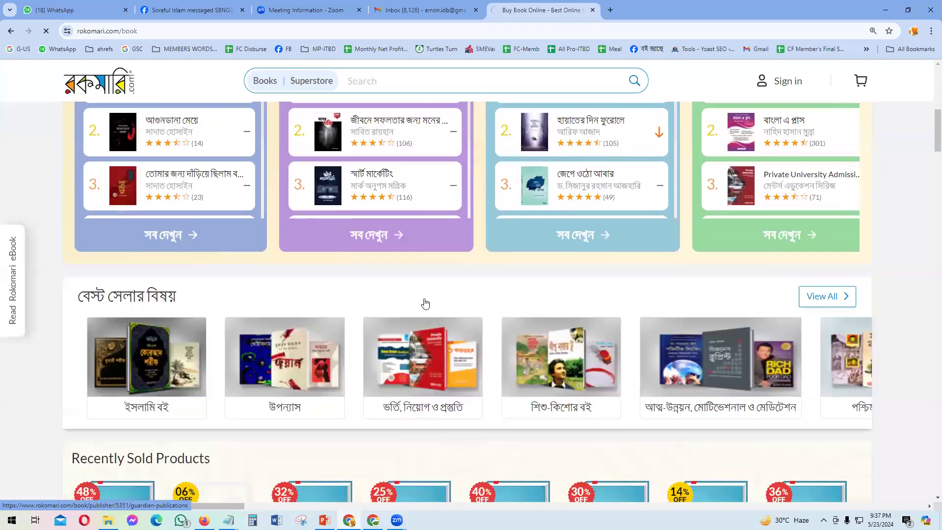
scroll(515, 307, "down", 8)
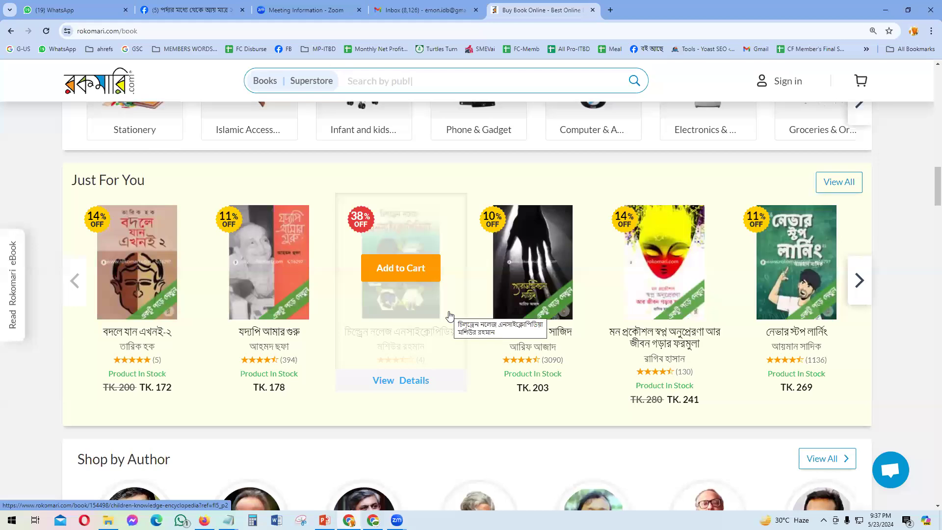
scroll(361, 378, "up", 8)
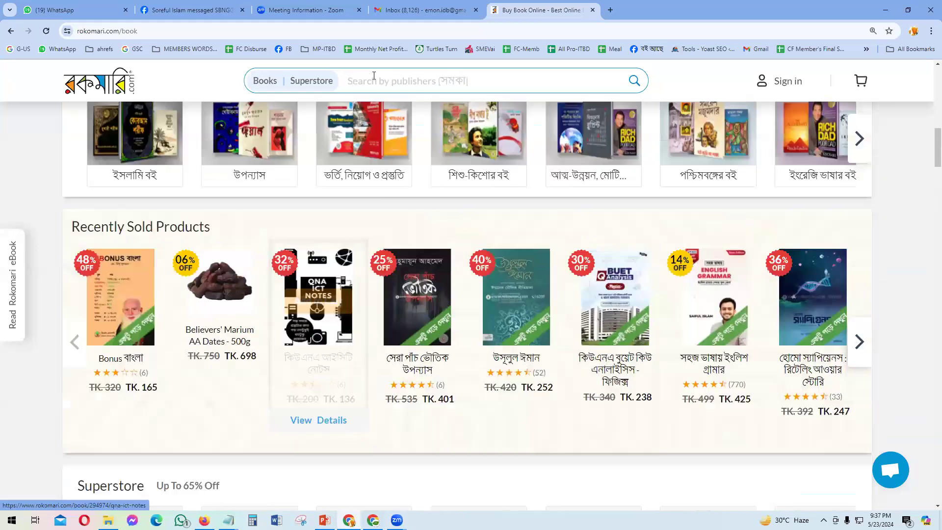
scroll(374, 78, "up", 5)
left_click(391, 83)
type("ন")
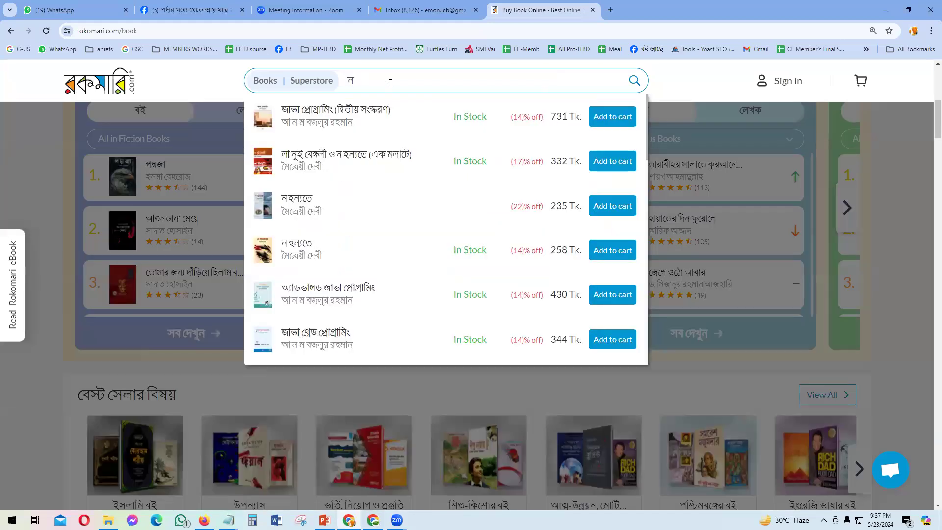
type("বি জীবনের গল্প")
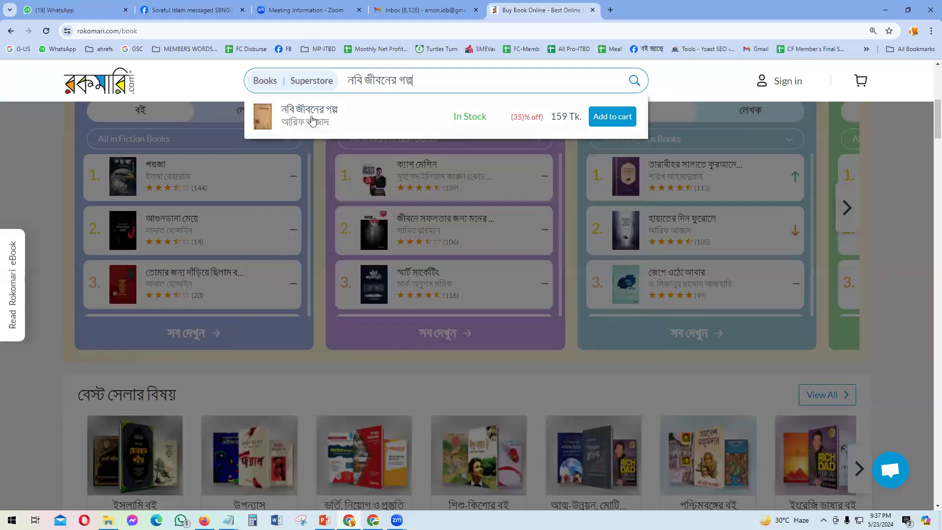
left_click(312, 120)
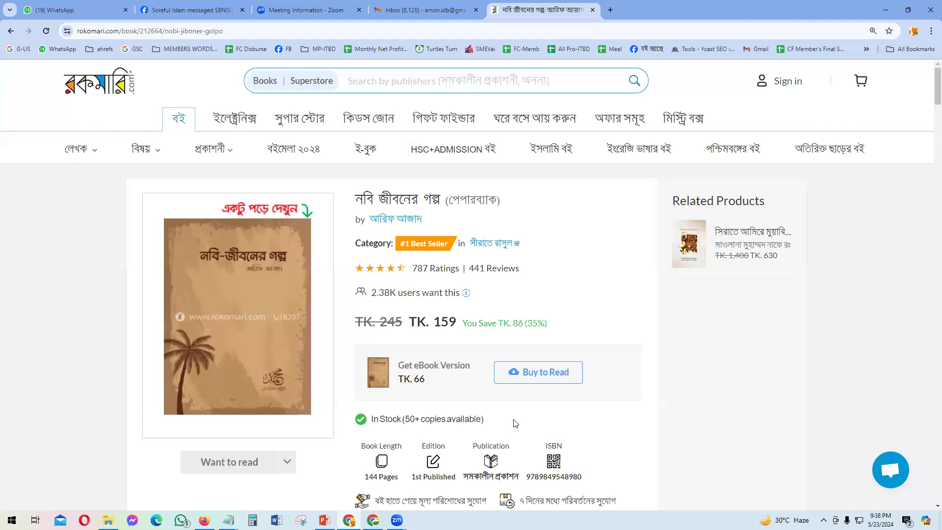
Step: In a new tab, search Google for the full title নবি জীবনের গল্প
left_click(610, 11)
type("নবি জীব")
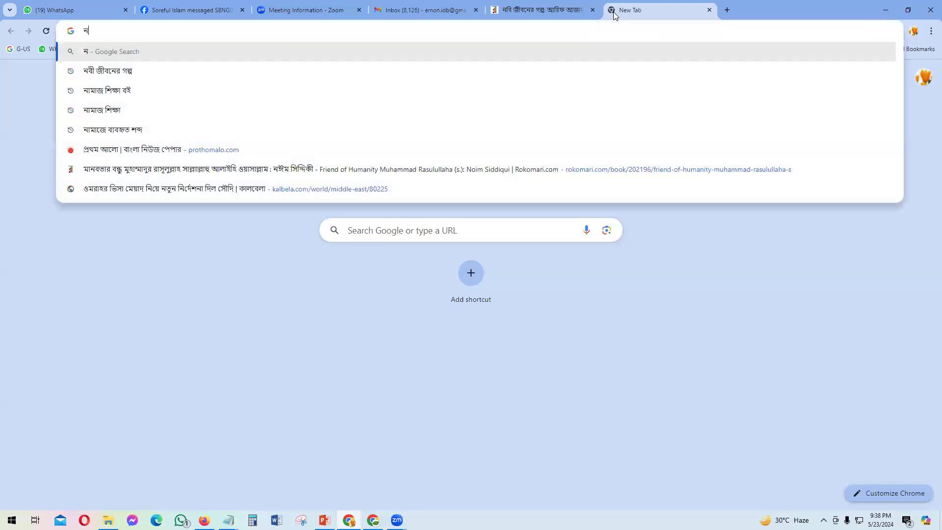
key("Delete")
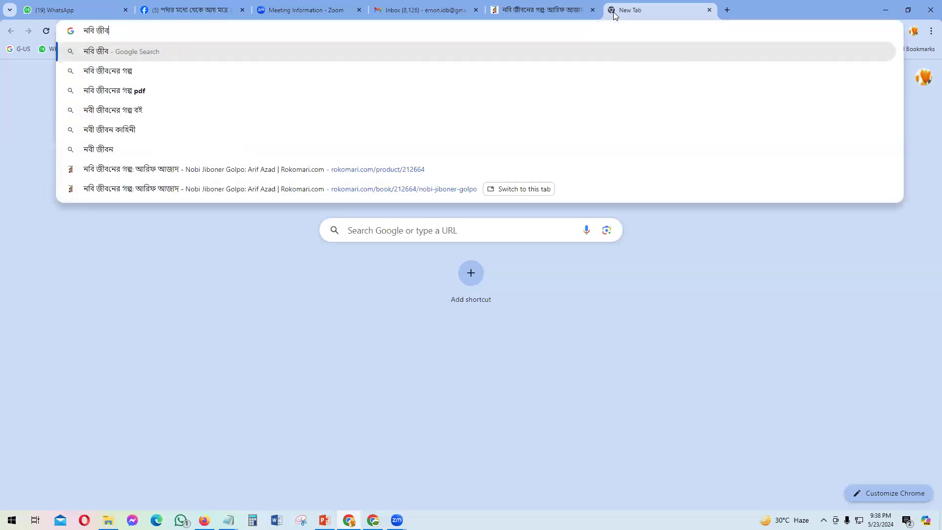
key("Return")
left_click(169, 83)
type("নের গল্প")
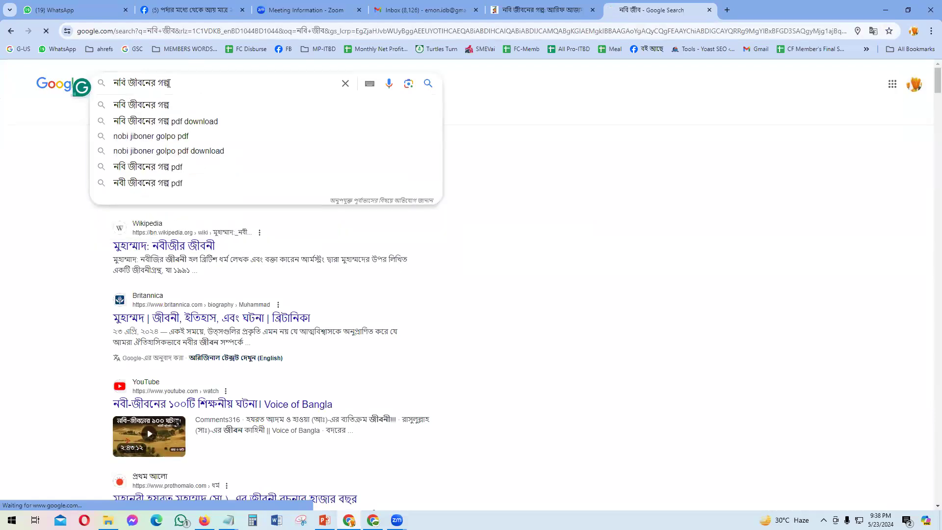
key("Return")
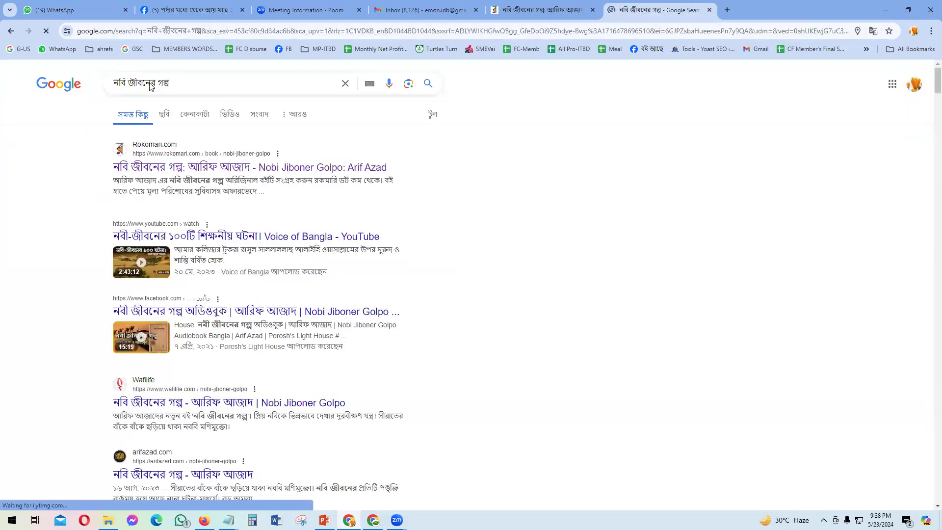
Step: Switch to image results and preview the Ikhlasstore copy of the cover
left_click(169, 118)
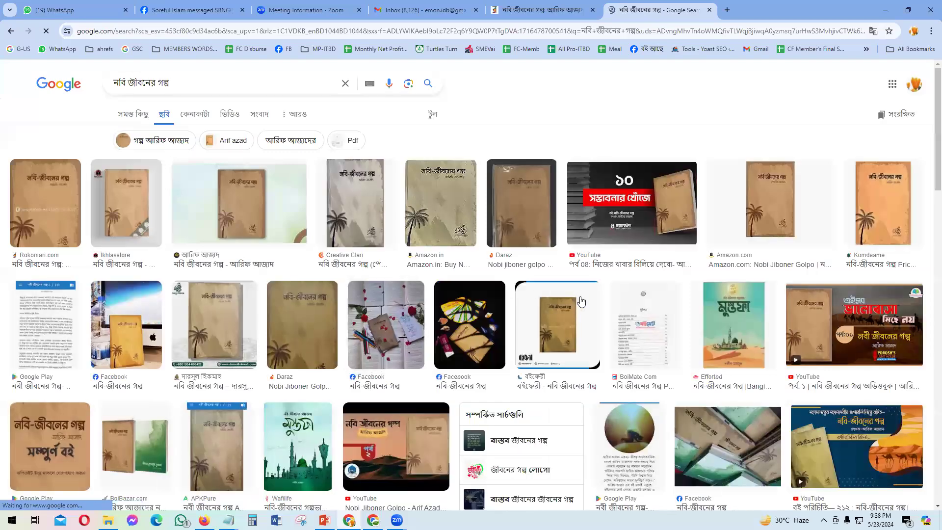
scroll(123, 209, "down", 8)
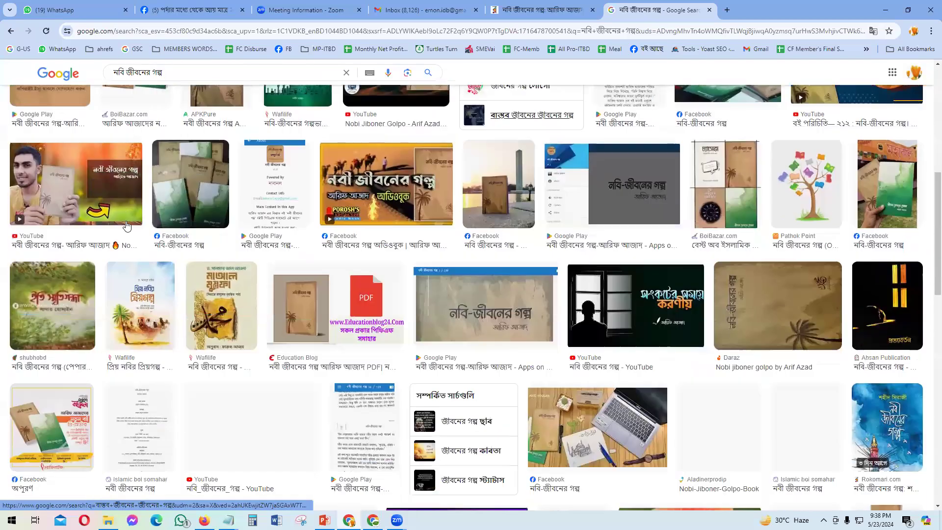
scroll(124, 210, "up", 8)
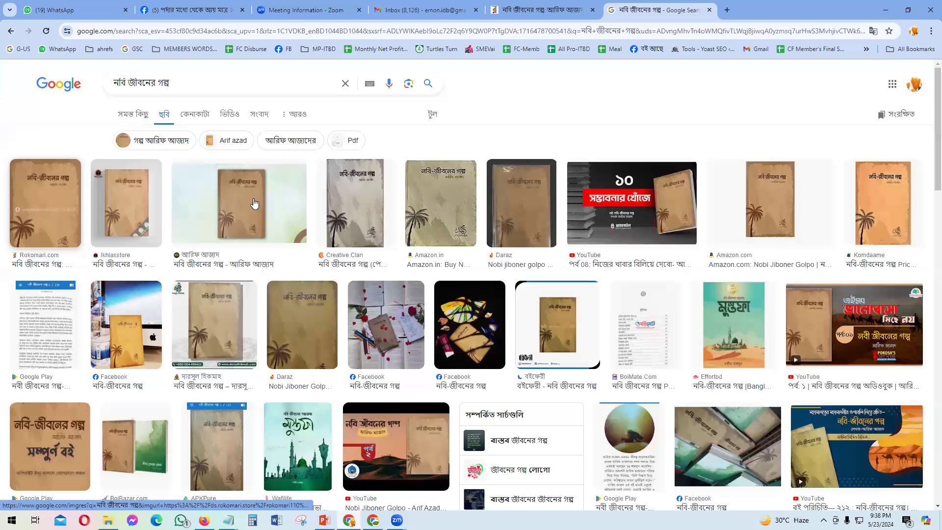
left_click(254, 202)
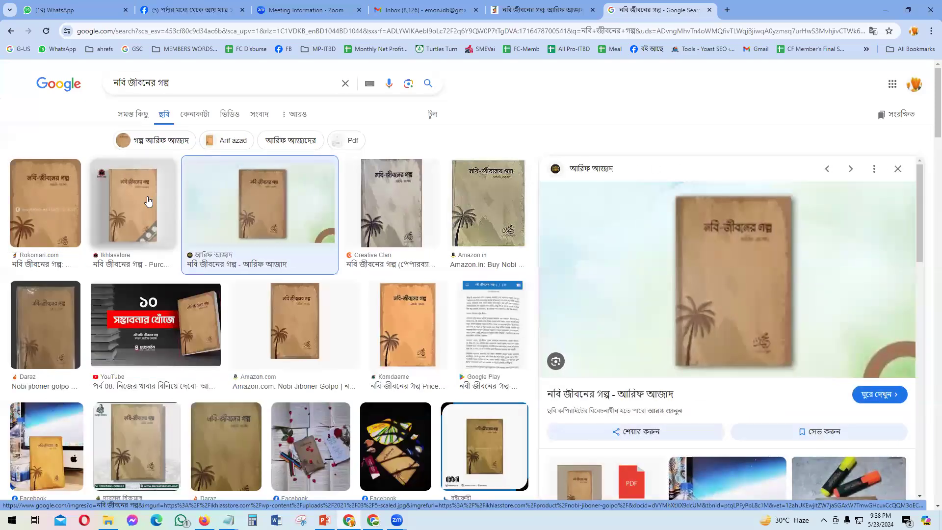
left_click(148, 201)
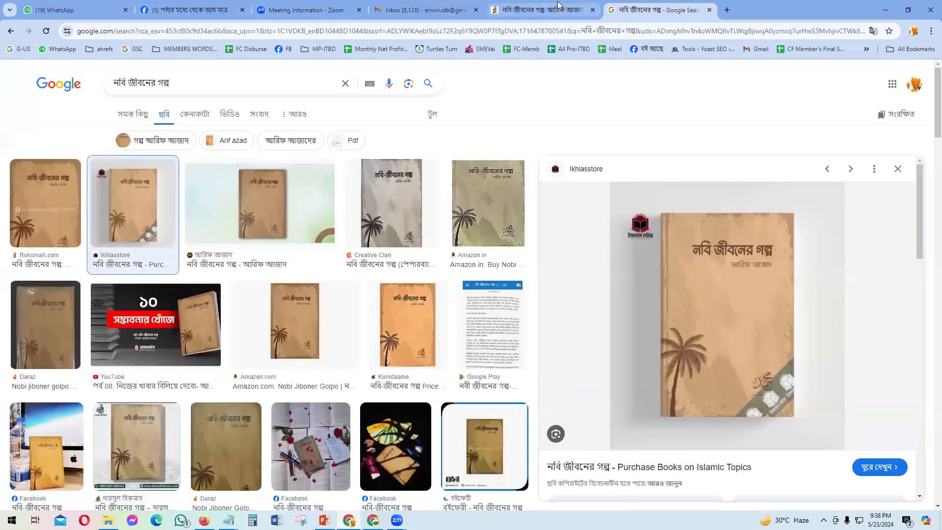
left_click(558, 6)
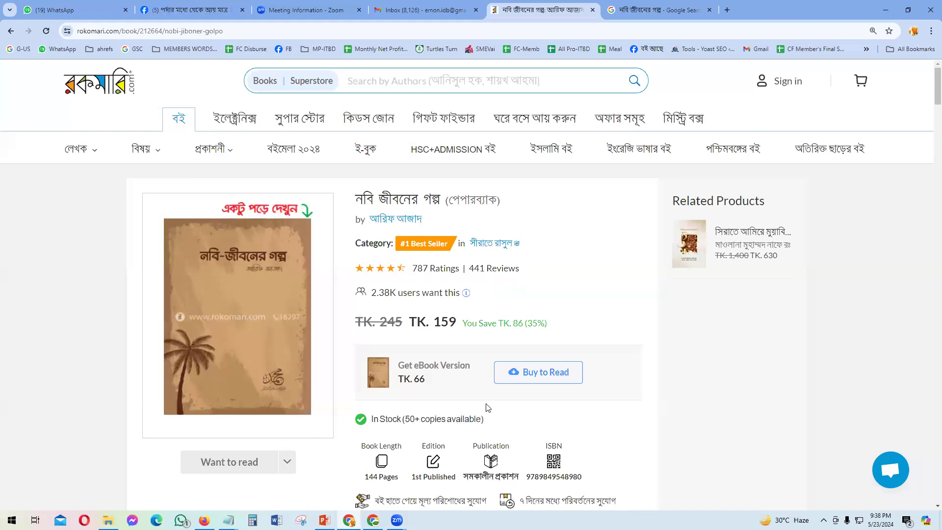
left_click(657, 10)
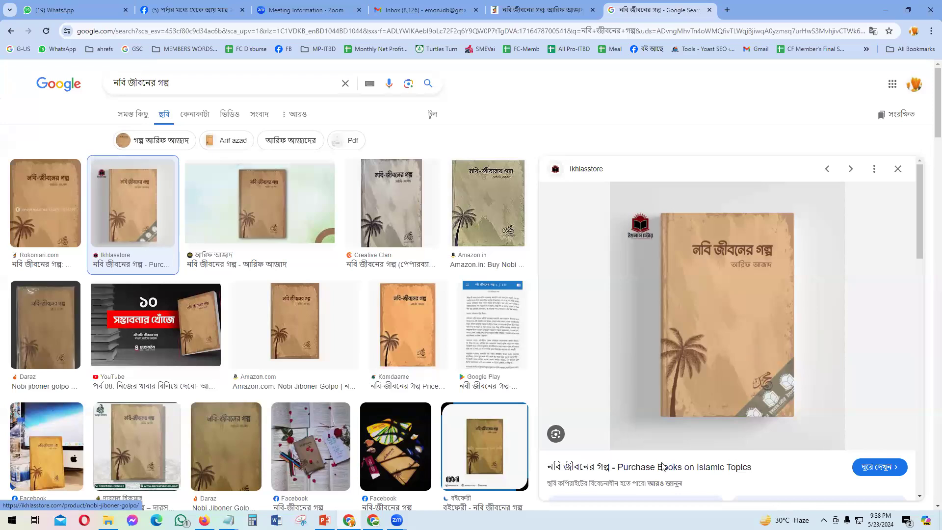
scroll(793, 315, "up", 2, "ctrl")
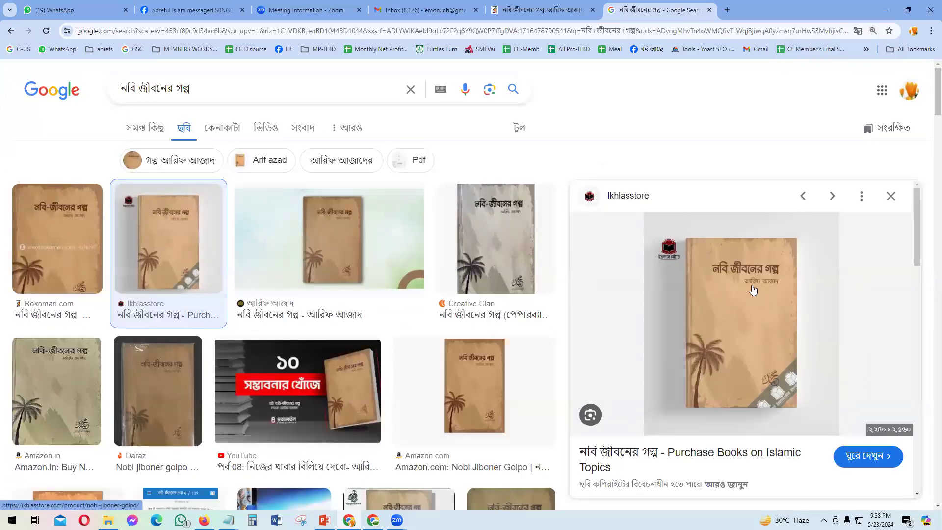
Step: Capture the Ikhlasstore book cover as a tightly cropped 222x340 Lightshot screenshot
key("Print")
mouse_move(683, 235)
left_mouse_down()
mouse_move(755, 393)
mouse_move(799, 410)
left_mouse_up()
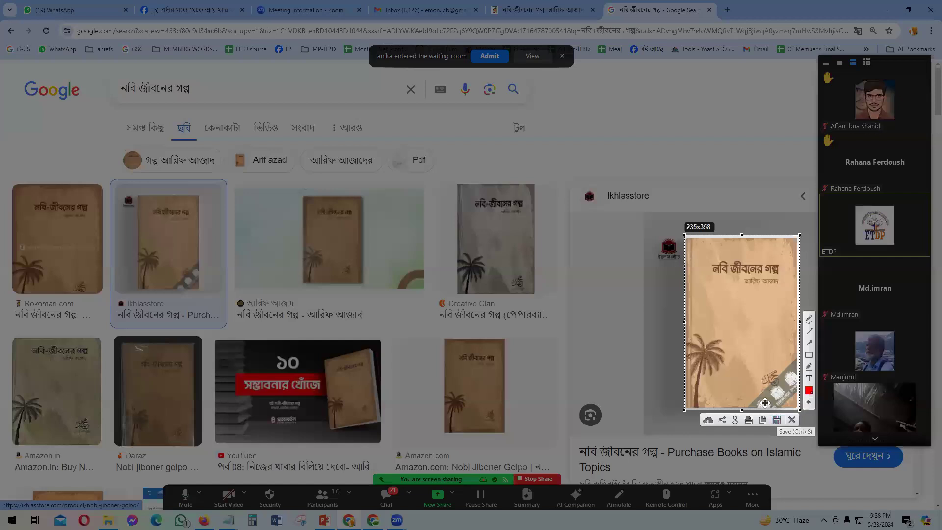
left_click_drag(741, 408, 742, 406)
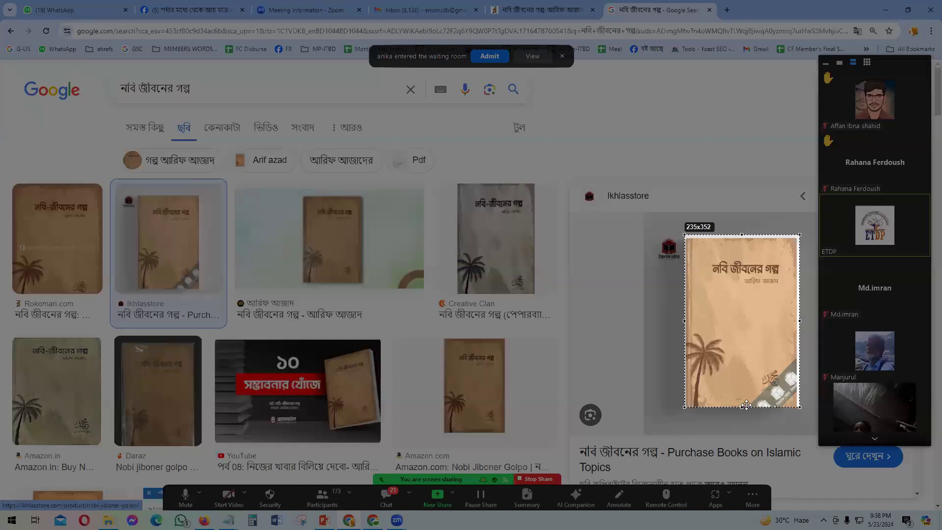
left_click_drag(797, 321, 794, 320)
left_click_drag(685, 322, 687, 322)
left_click_drag(740, 235, 740, 240)
Step: Save the capture as Screenshot_7.jpg in a new Desktop folder named বুক ডিজাইন
left_click(773, 417)
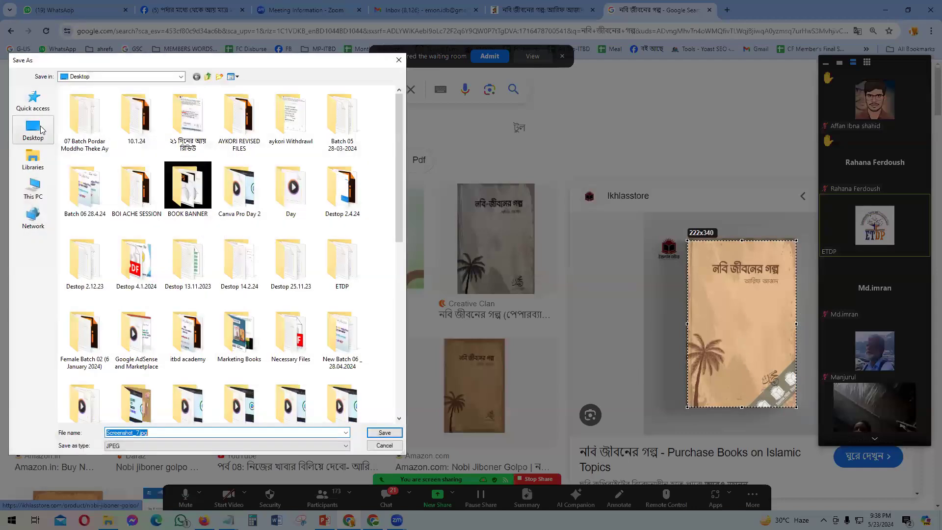
left_click(42, 130)
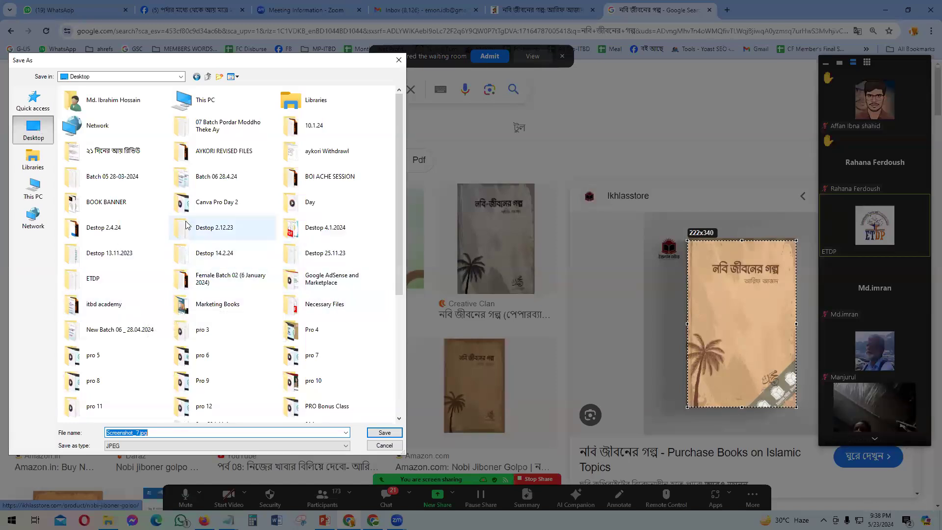
scroll(221, 230, "down", 3)
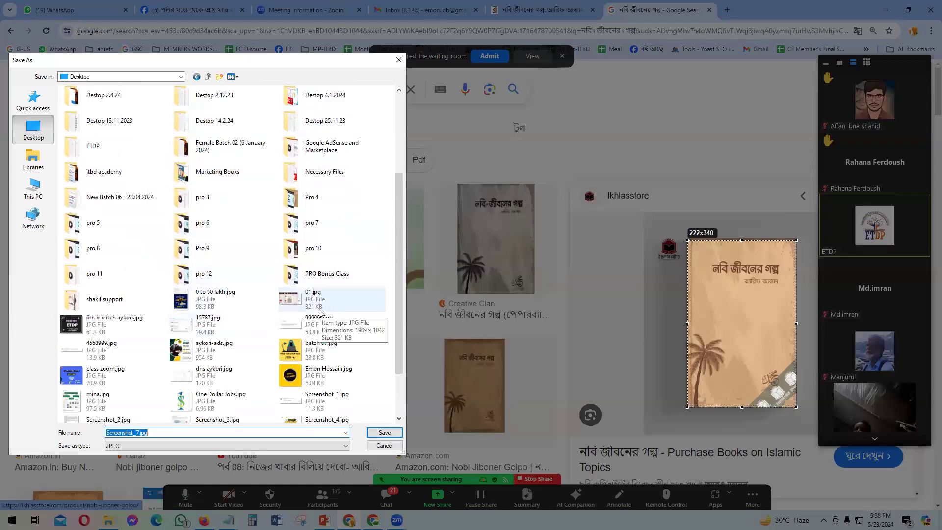
scroll(314, 295, "up", 3)
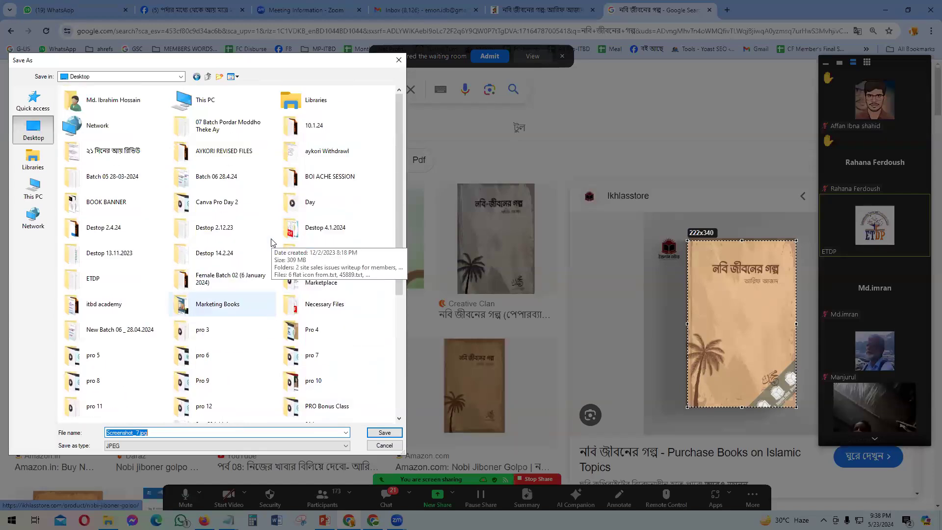
scroll(363, 343, "down", 5)
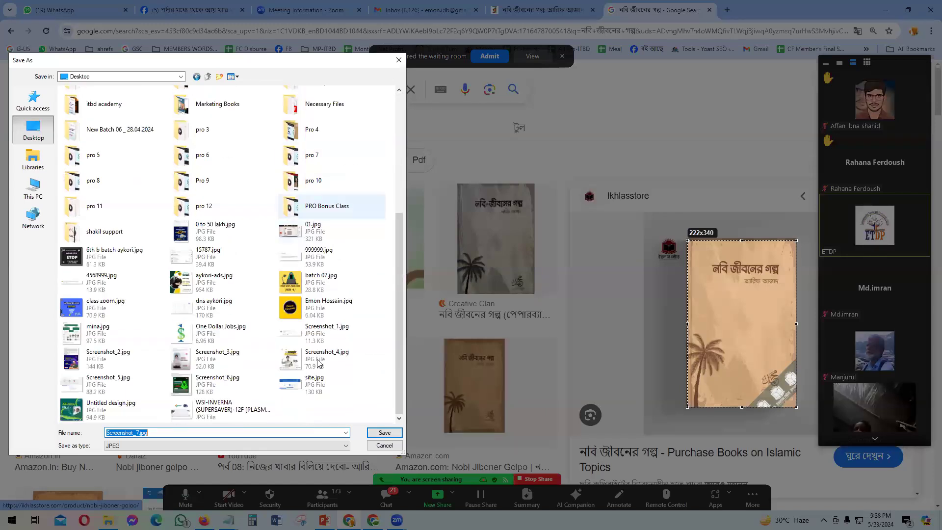
right_click(357, 405)
mouse_move(395, 371)
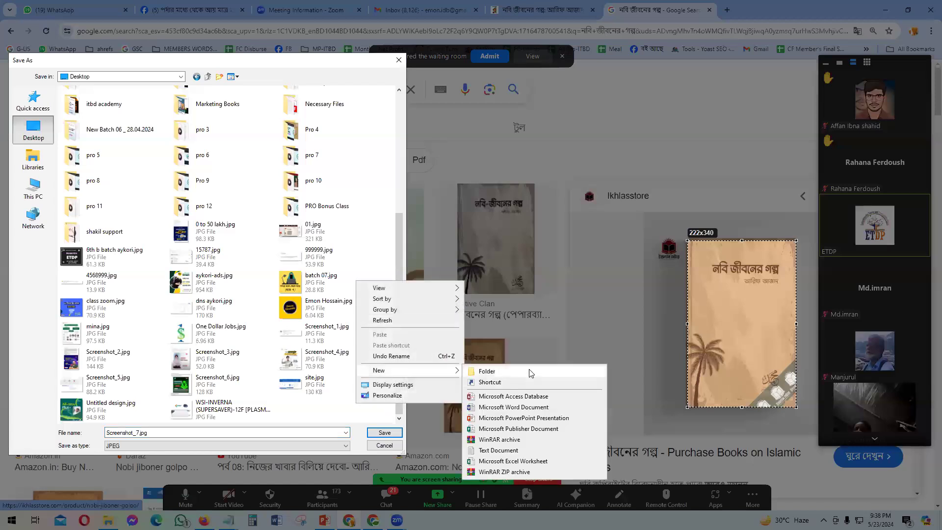
left_click(528, 370)
type("নব")
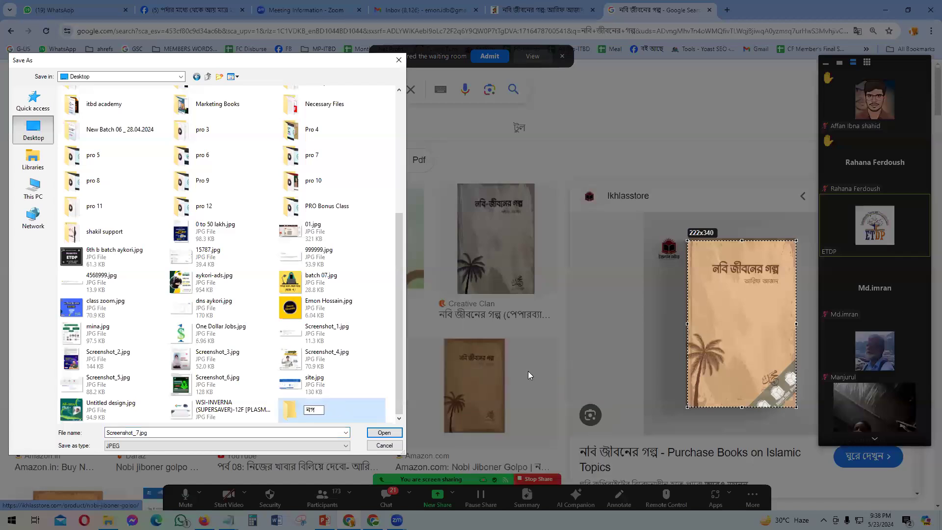
type(" ডিজাইন")
key("BackSpace")
key("BackSpace")
double_click(360, 405)
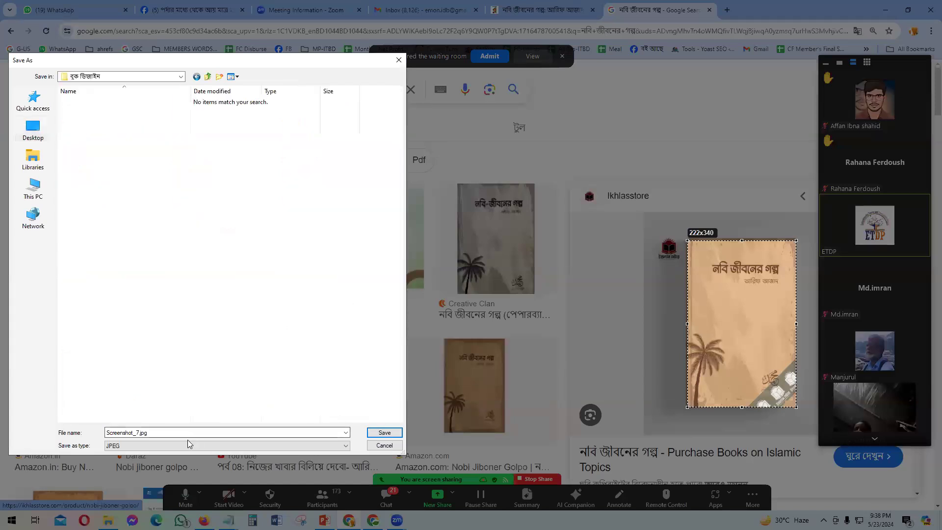
left_click(384, 432)
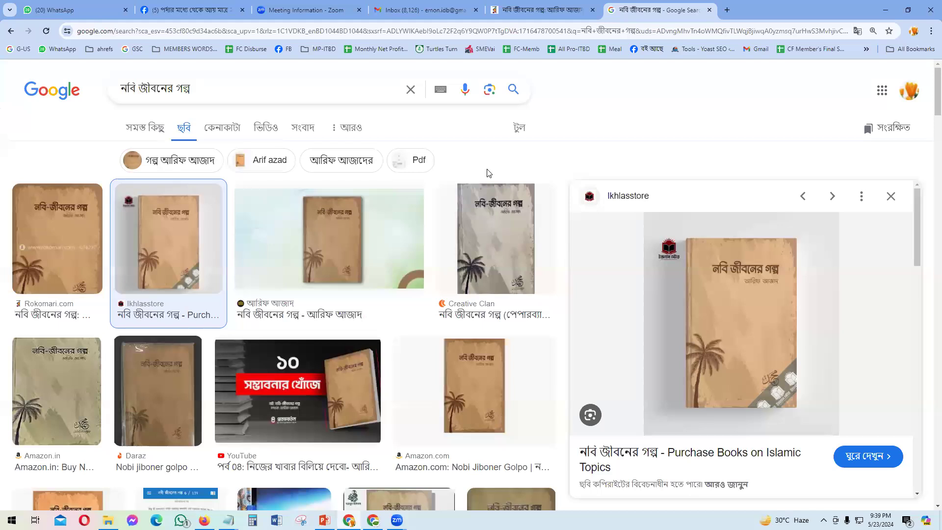
Step: Highlight the original TK. 245 price on the Rokomari page, then close the Google search tab
left_click(543, 5)
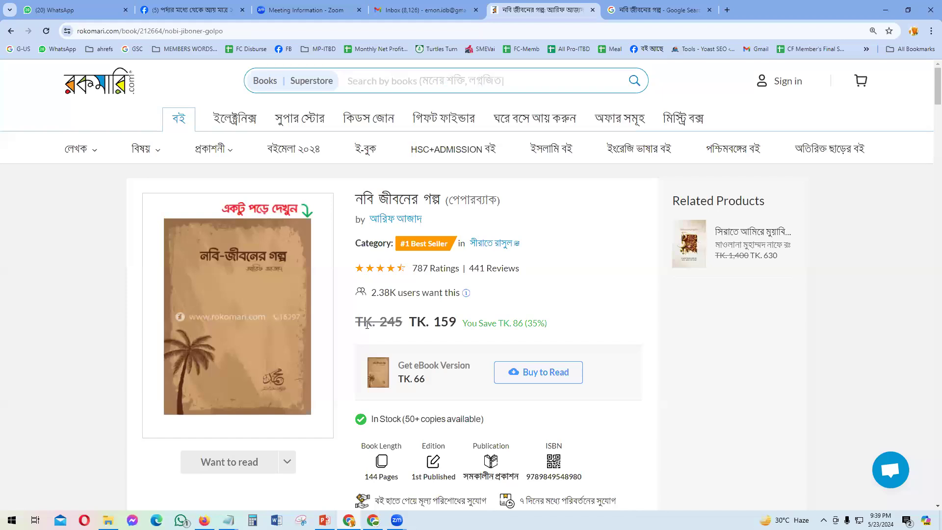
left_click_drag(358, 326, 400, 324)
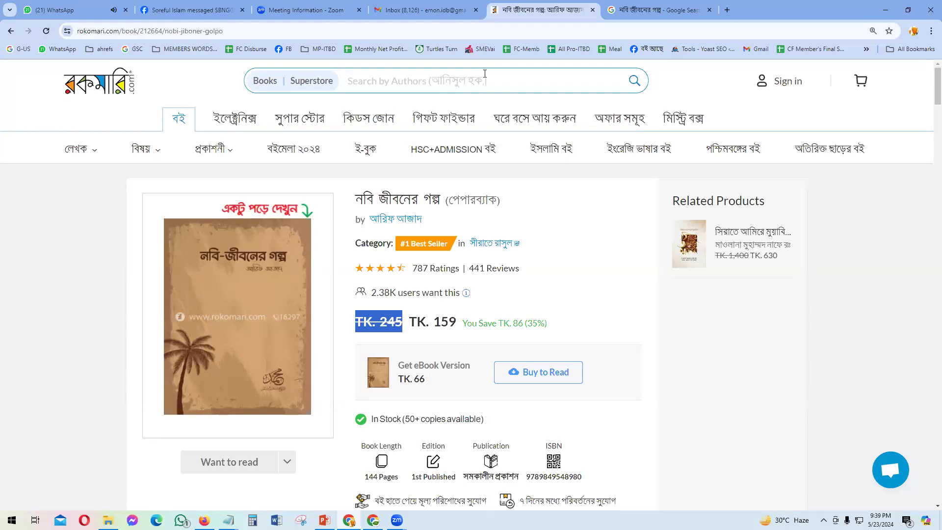
left_click(577, 293)
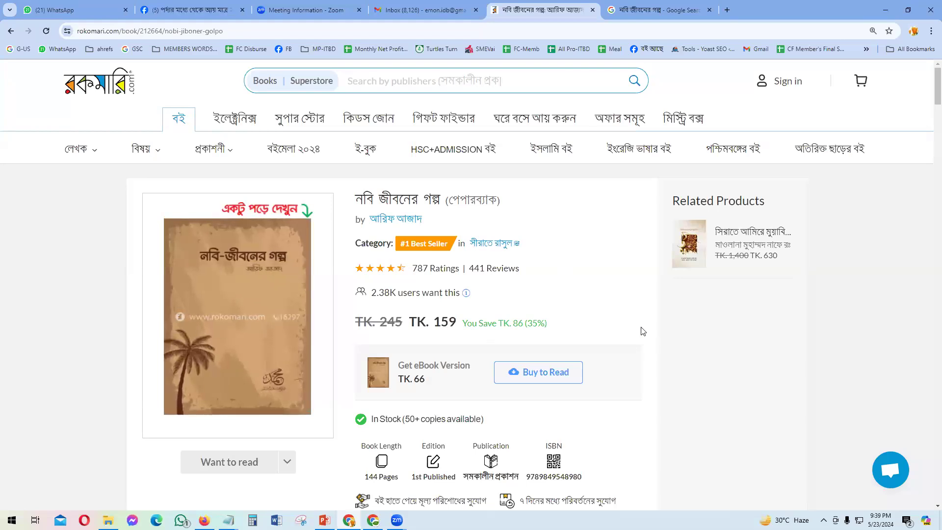
left_click(710, 10)
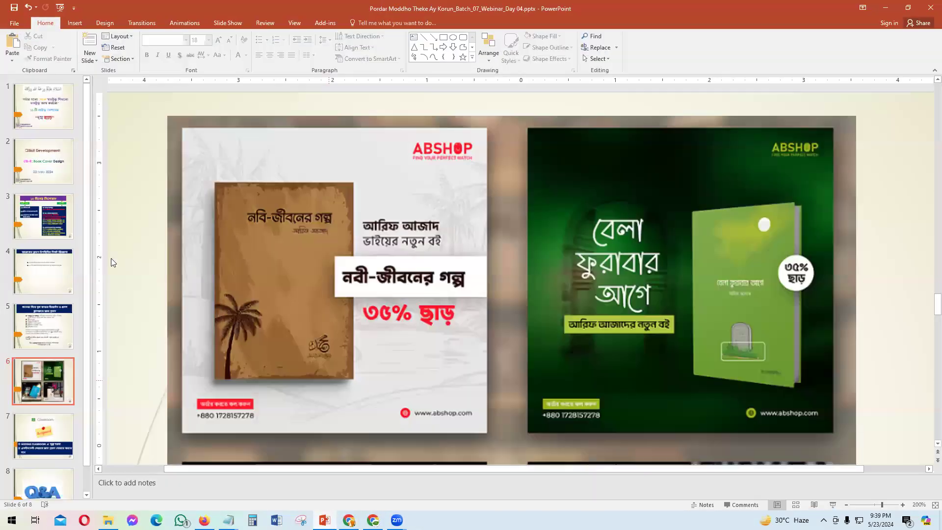
Step: Review slide 5's 1080px X 1080px cover requirement, then open a new Chrome tab
left_click(42, 330)
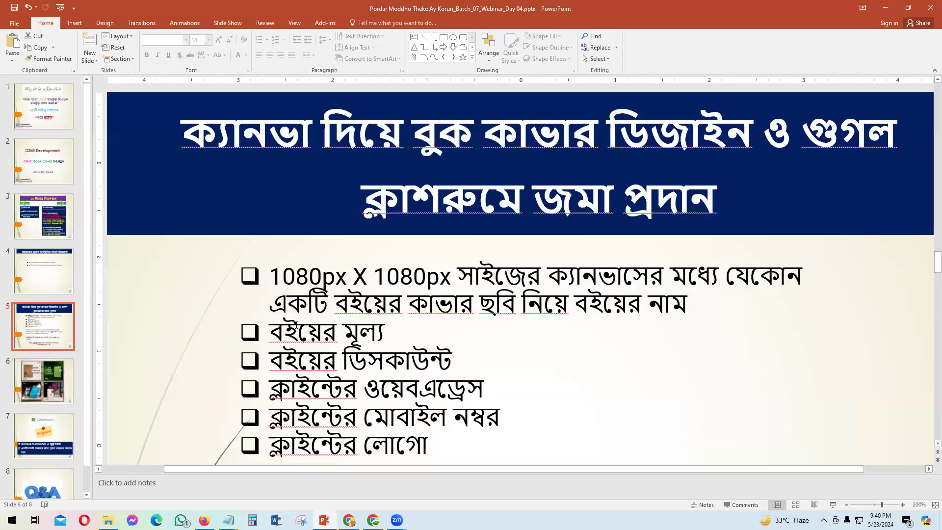
scroll(362, 278, "down", 3)
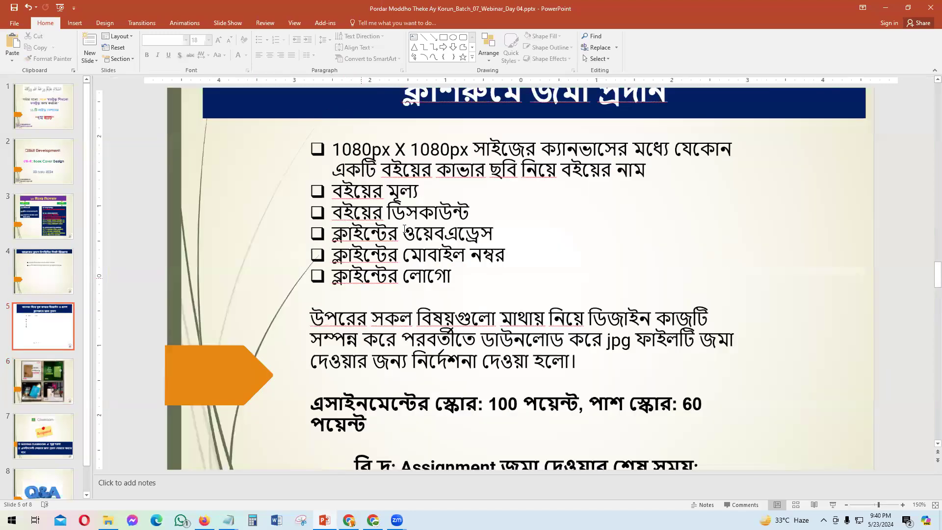
scroll(414, 257, "down", 7, "ctrl")
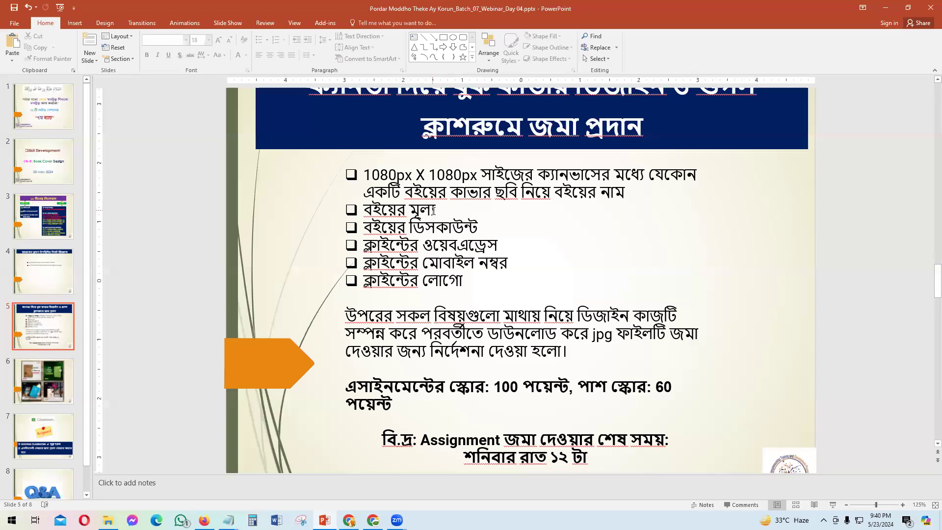
scroll(433, 211, "up", 1)
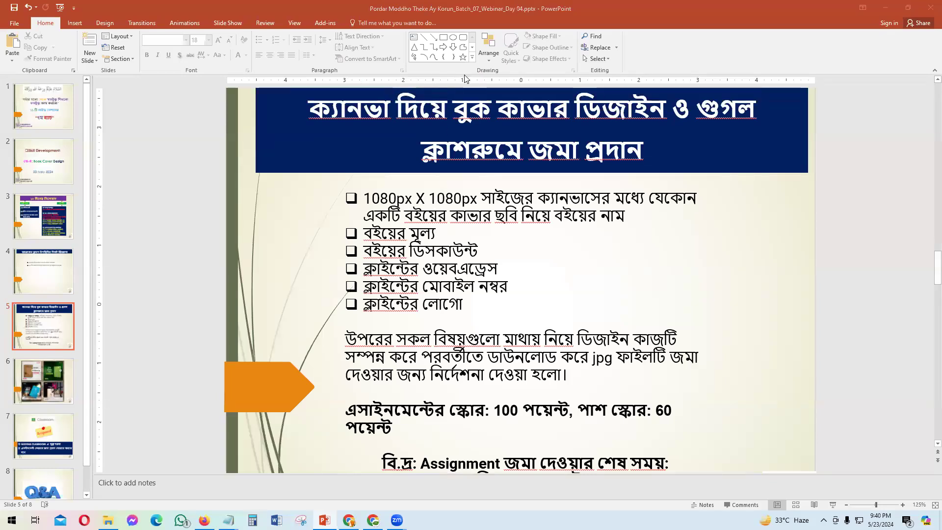
left_click(423, 203)
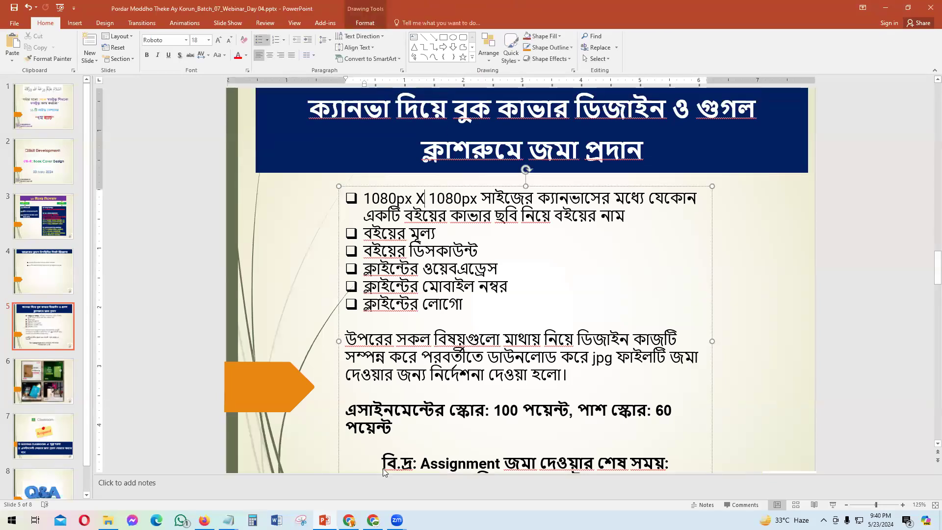
key("alt+Tab")
left_click(611, 10)
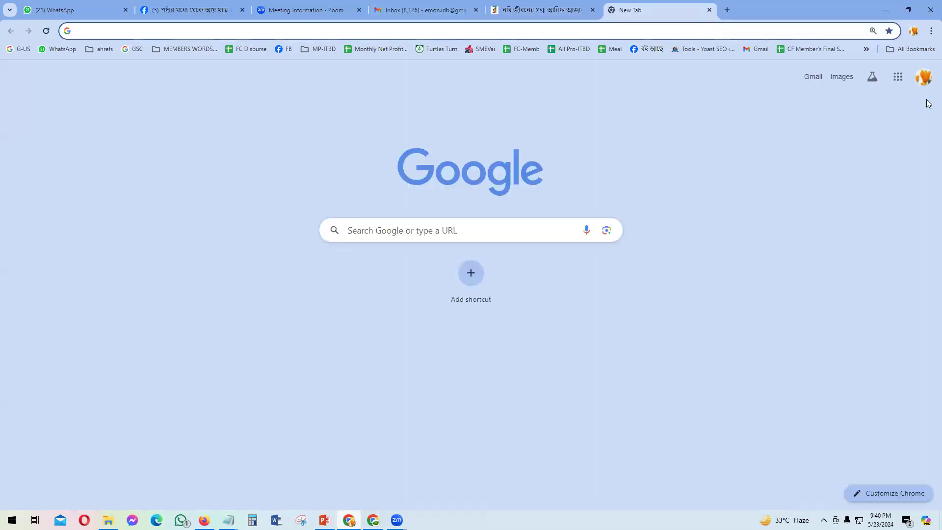
Step: Open Chrome's Developer tools in mobile device view
left_click(930, 31)
mouse_move(822, 319)
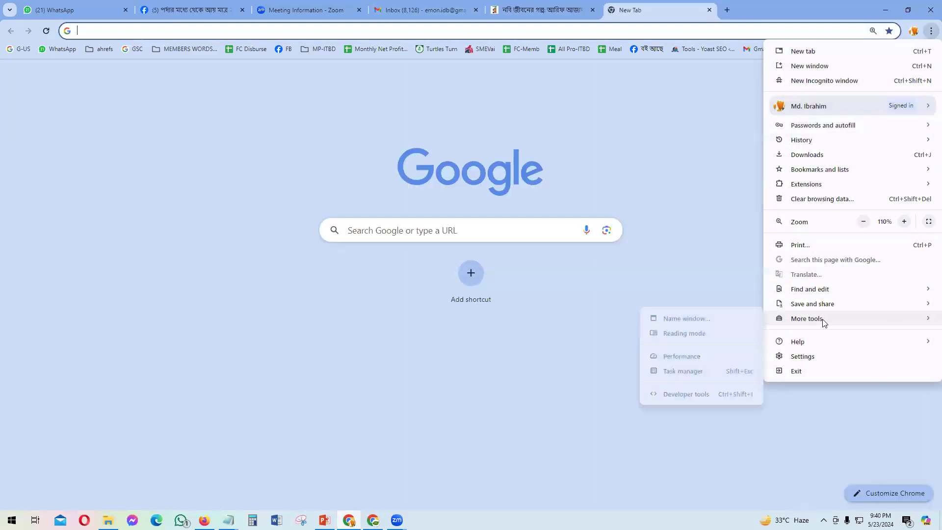
left_click(685, 394)
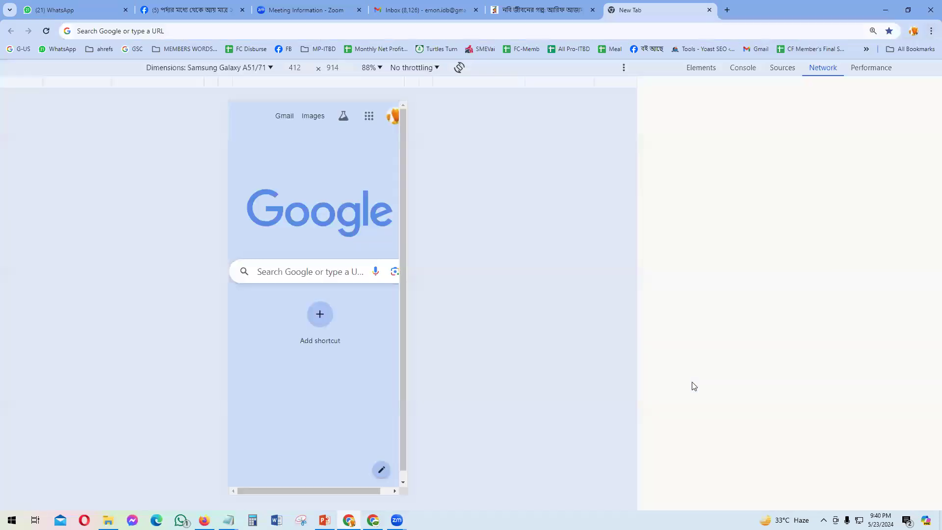
Step: Search Google for CANVA LOGO and open Canva's logo maker result
left_click(301, 157)
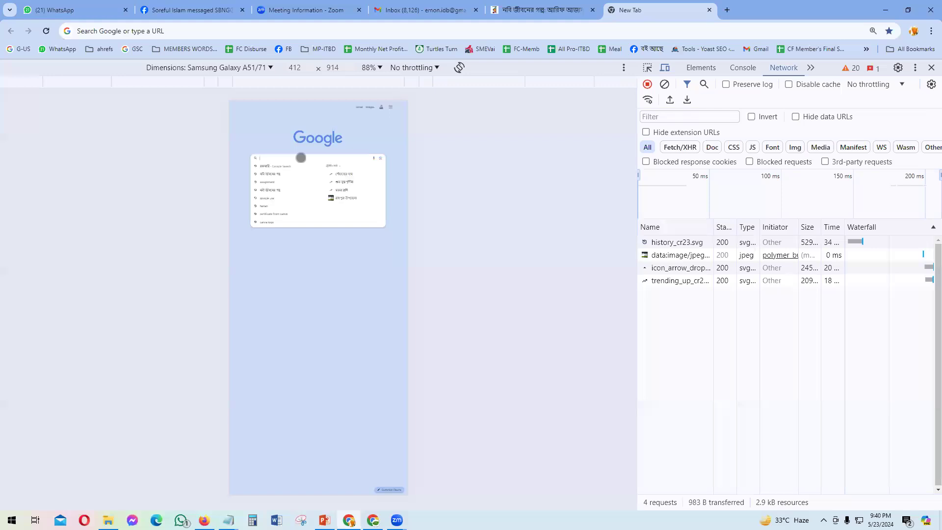
type("nva")
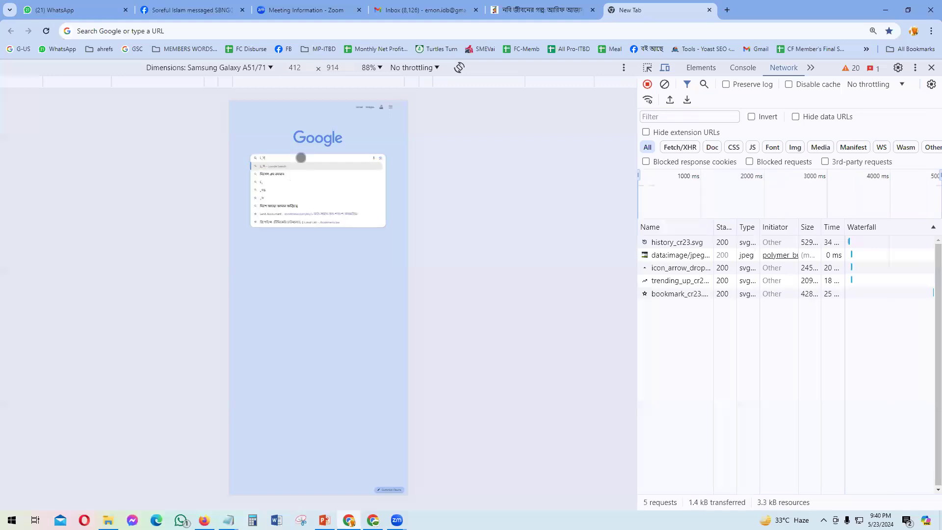
key("BackSpace")
type("CANVA LOGO")
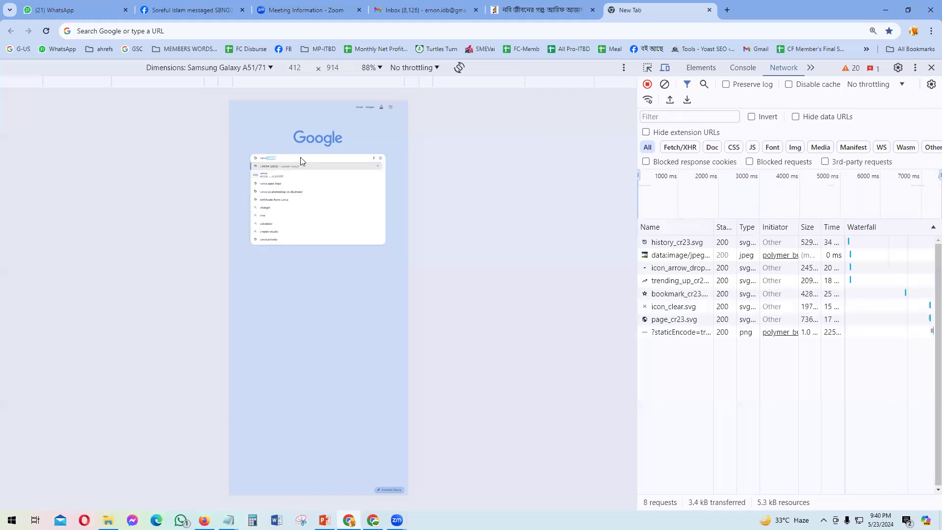
key("Return")
left_click(269, 201)
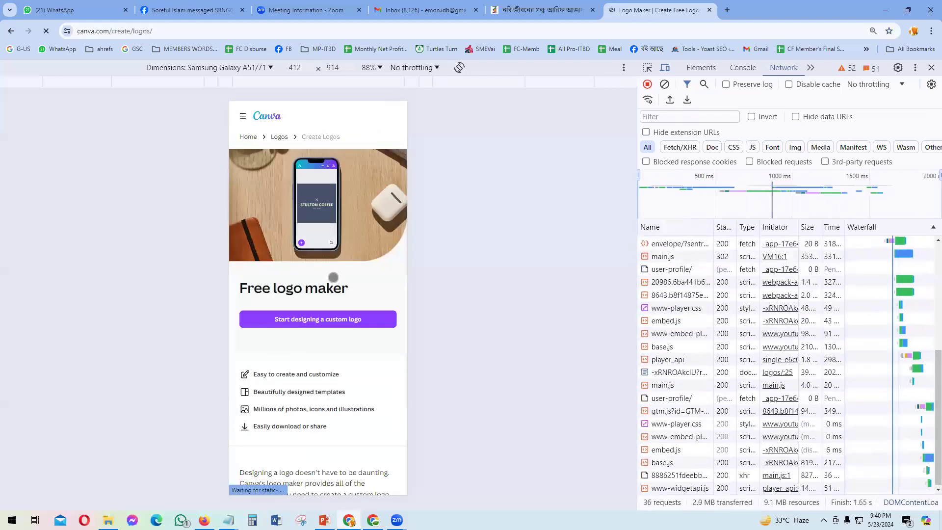
Step: Go from the logo maker to Canva's home page
left_click(308, 321)
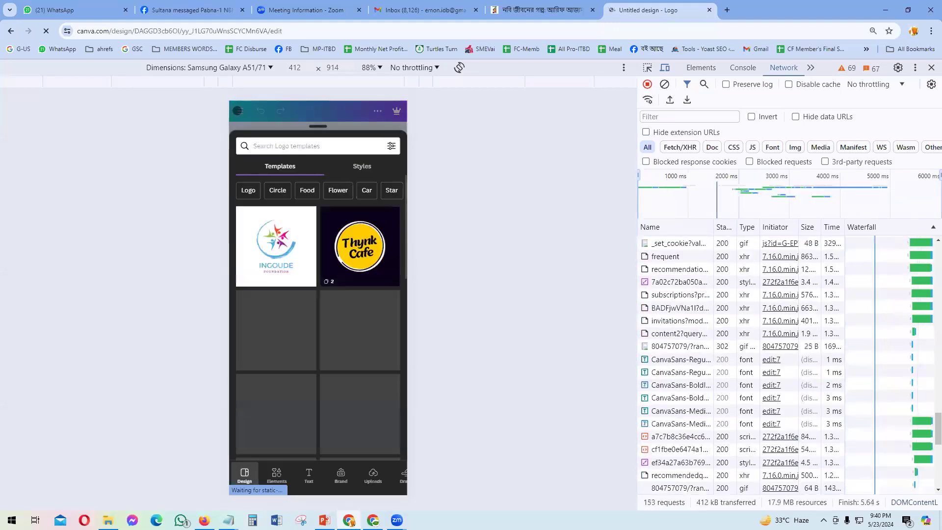
left_click(239, 110)
left_click(259, 162)
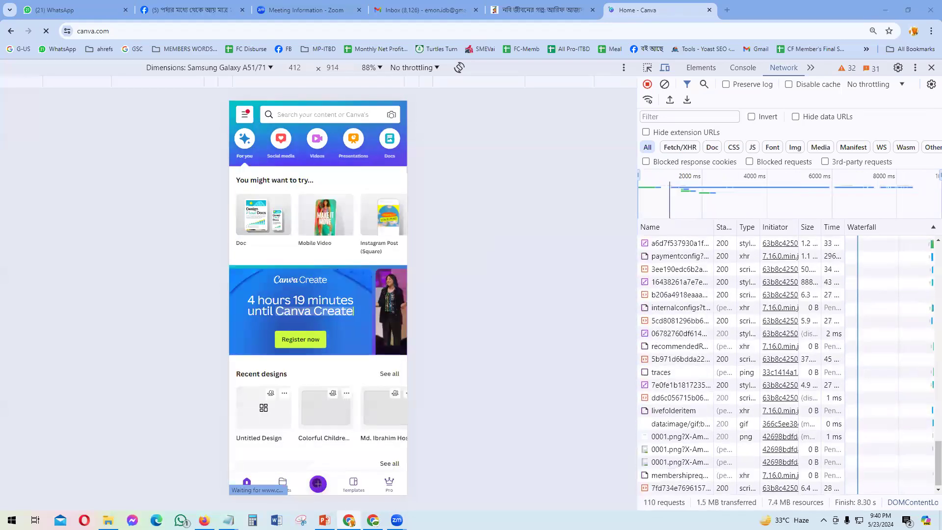
Step: Create a custom-size design of 1080 × 1080 px
left_click(316, 483)
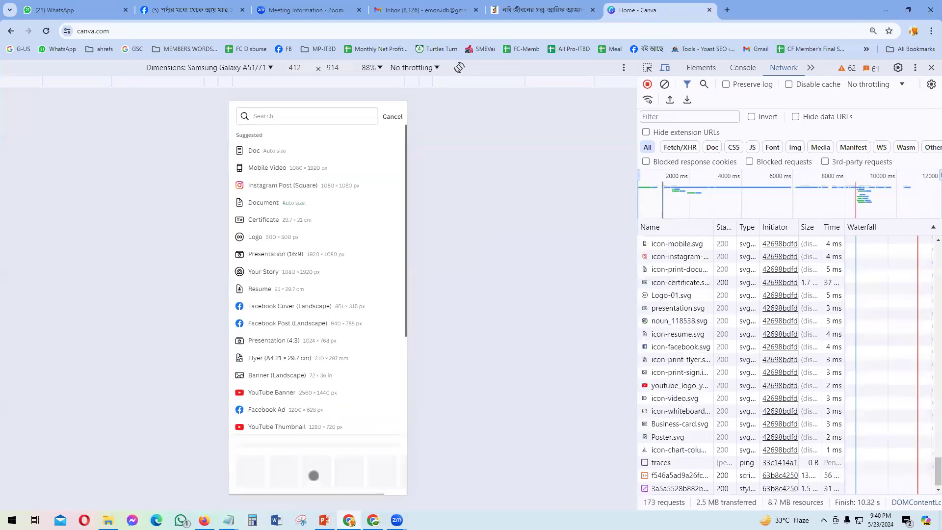
left_click(252, 460)
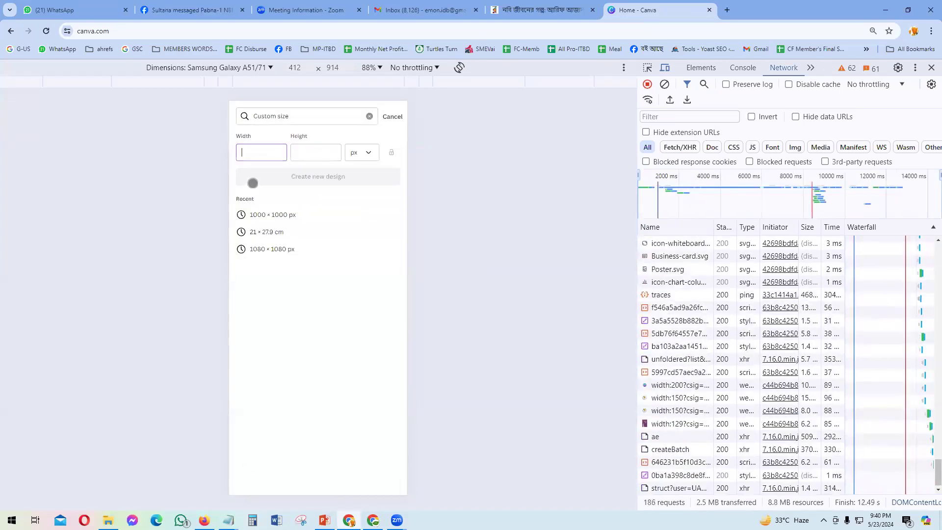
type("1080")
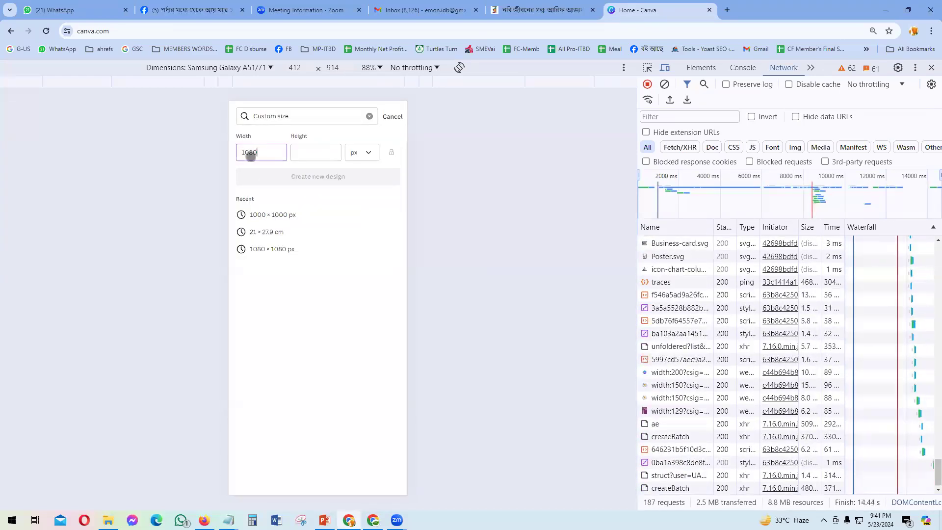
left_click(316, 157)
type("1")
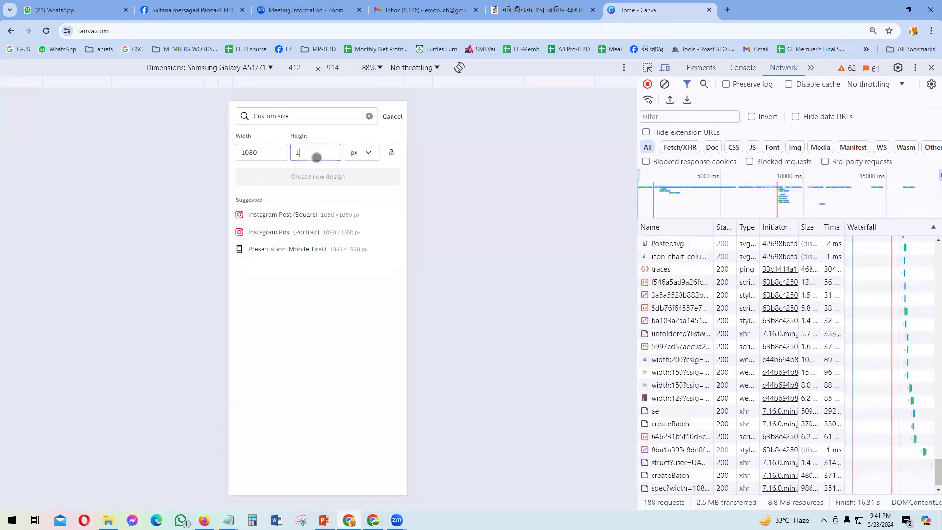
type("080")
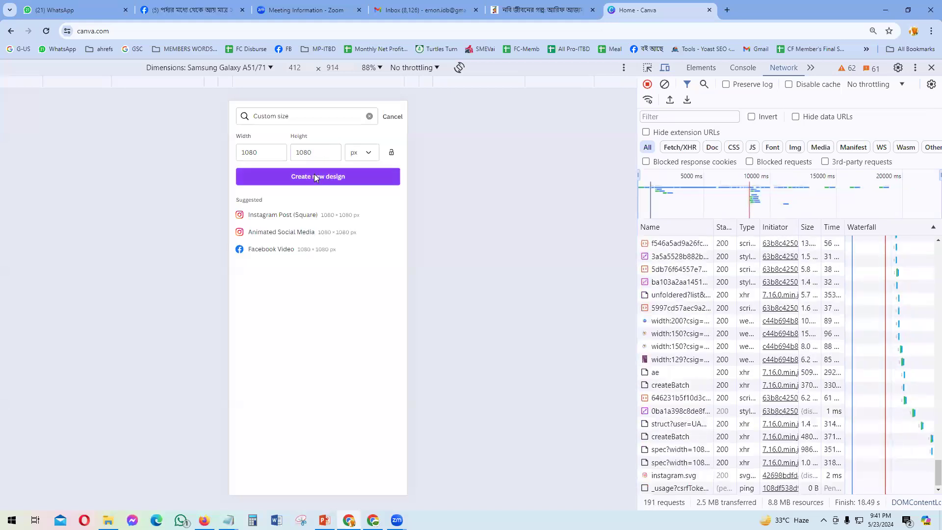
left_click(314, 175)
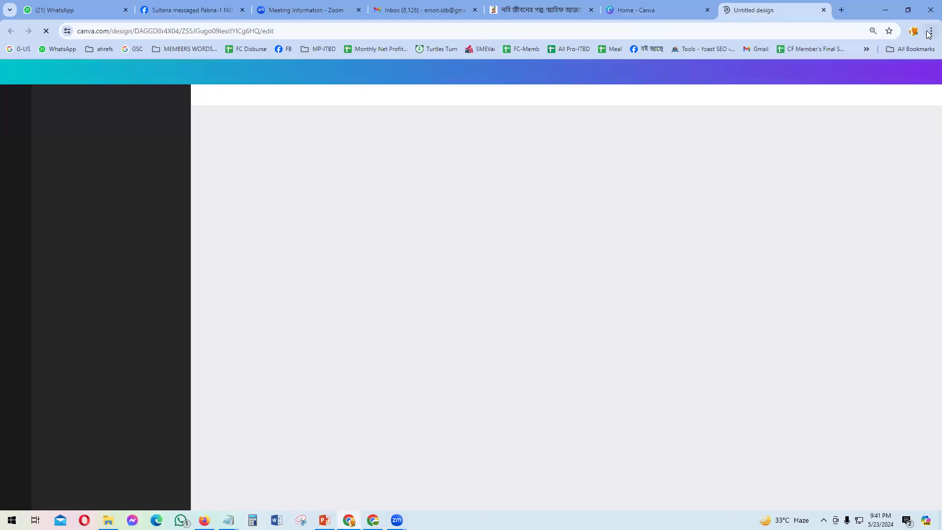
left_click(930, 31)
Step: Reopen the mobile developer view and dismiss the templates overlay to reveal the blank canvas
mouse_move(841, 320)
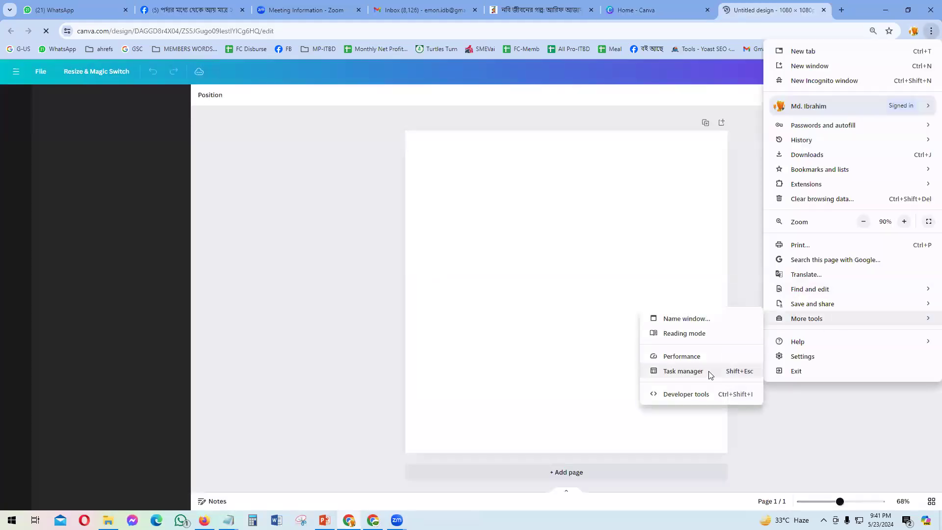
left_click(675, 392)
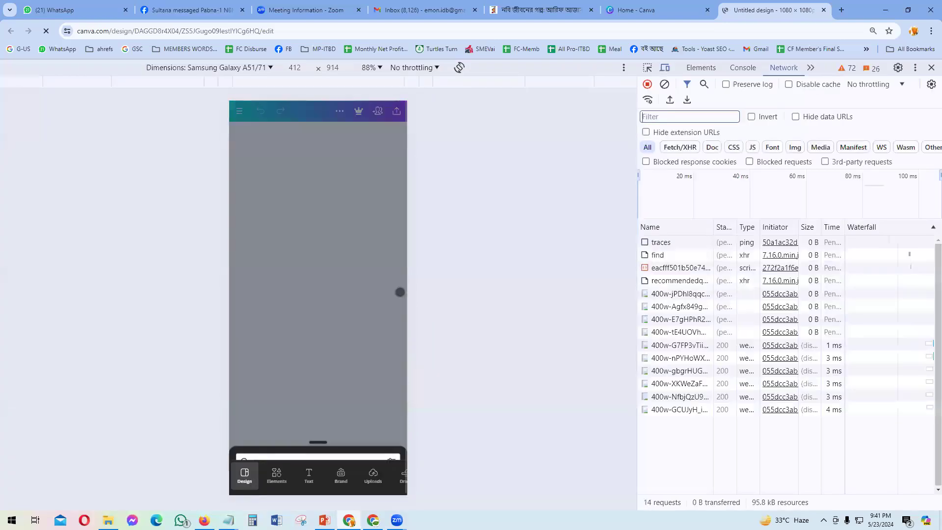
left_click_drag(320, 129, 290, 432)
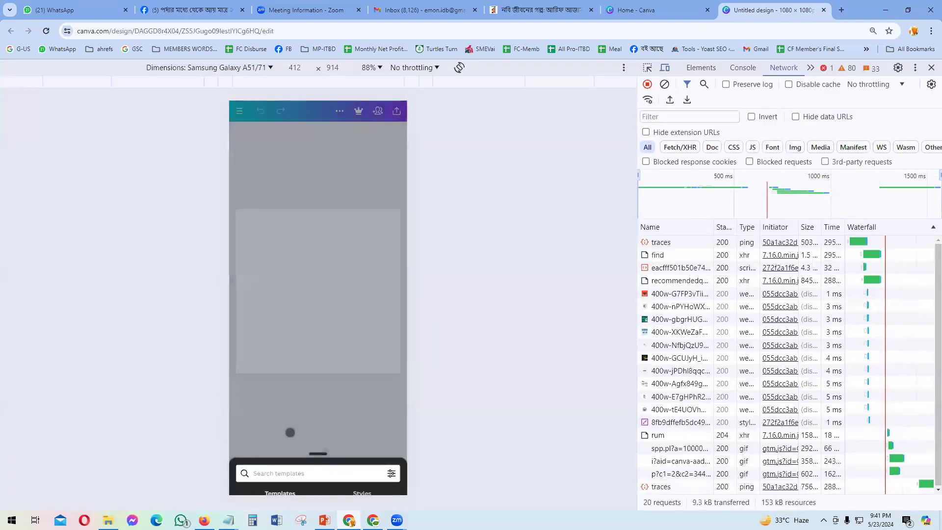
left_click(293, 296)
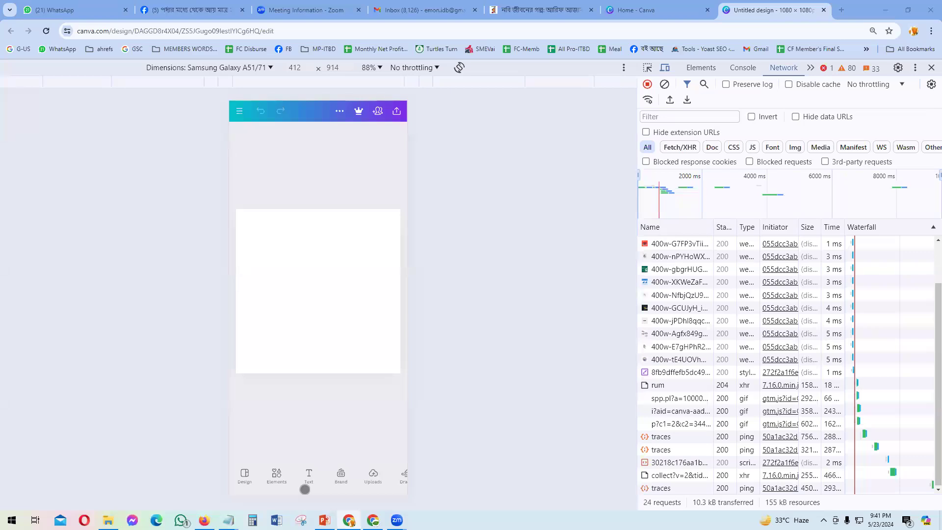
Step: Choose Uploads, then Upload files, to show the upload sources
left_click_drag(365, 487, 289, 483)
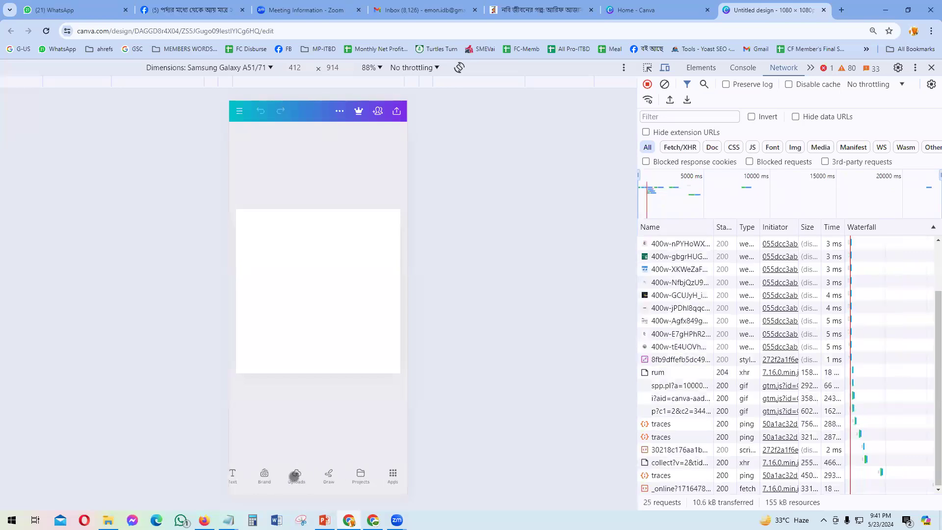
left_click(294, 474)
left_click(315, 166)
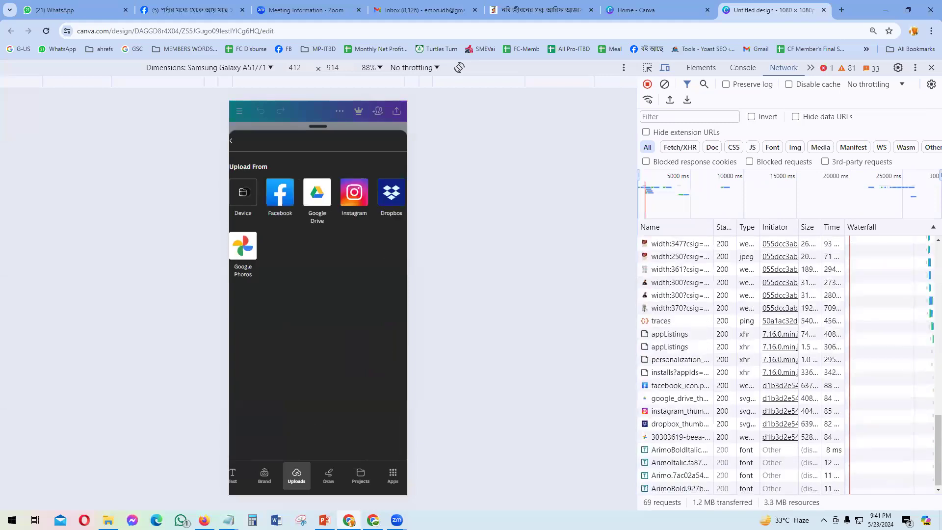
Step: Upload Screenshot_7.jpg from the Desktop using the Device option
left_click(243, 201)
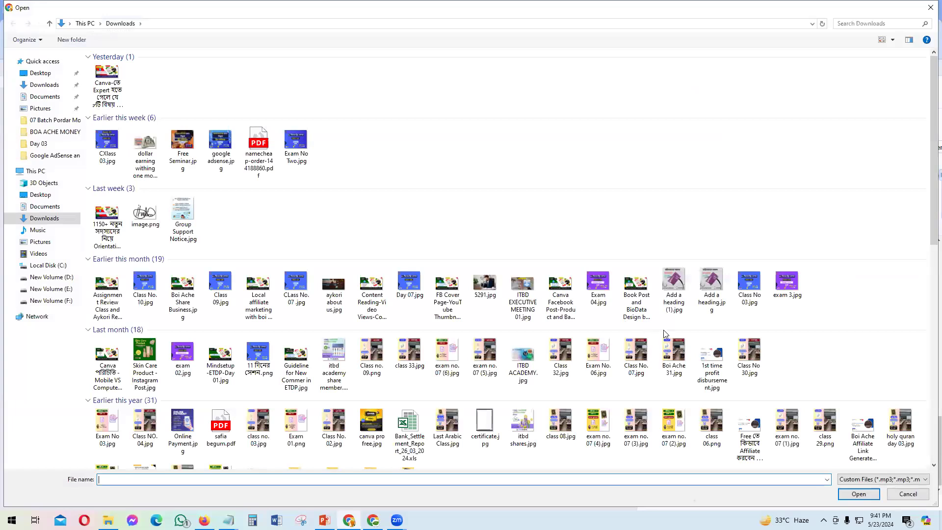
left_click(40, 73)
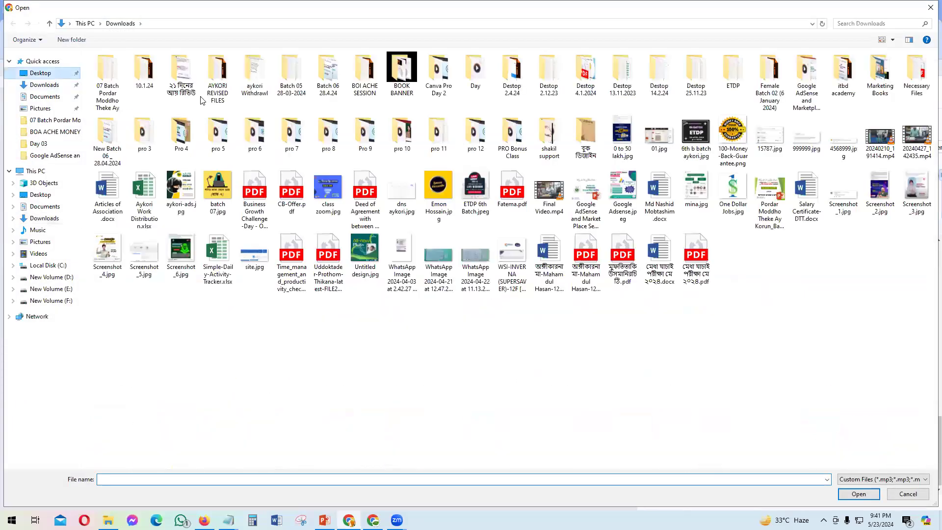
double_click(102, 74)
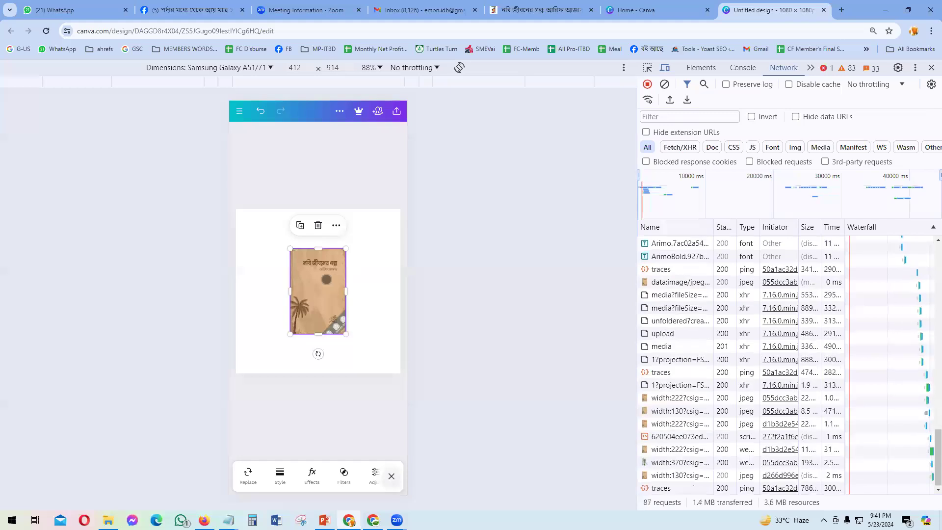
Step: Rotate the Screenshot_7.jpg cover into a tilt and deselect it on the page
left_click_drag(317, 353, 288, 343)
left_click(356, 323)
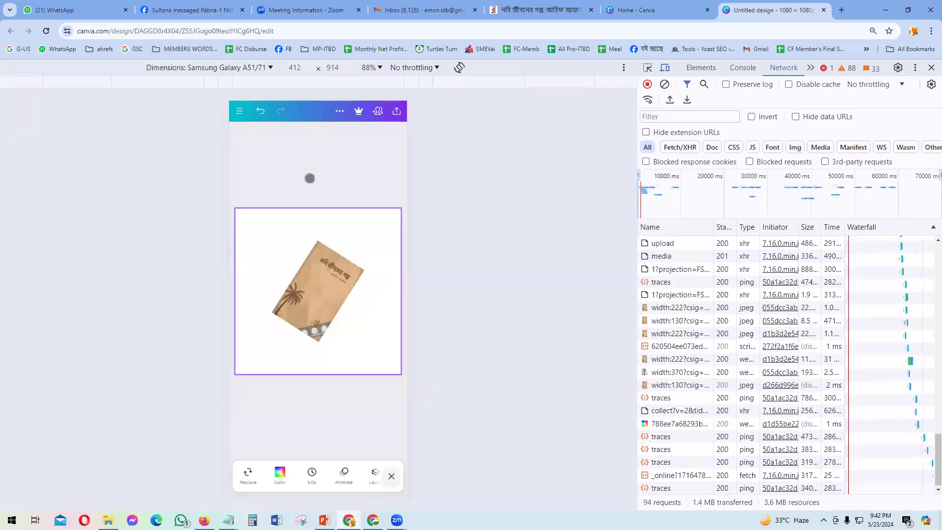
left_click(307, 402)
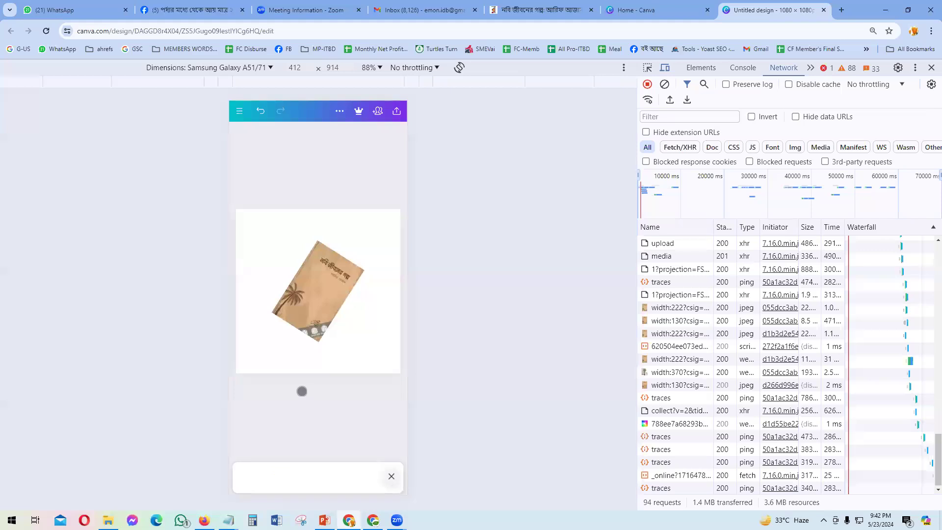
left_click_drag(303, 480, 316, 483)
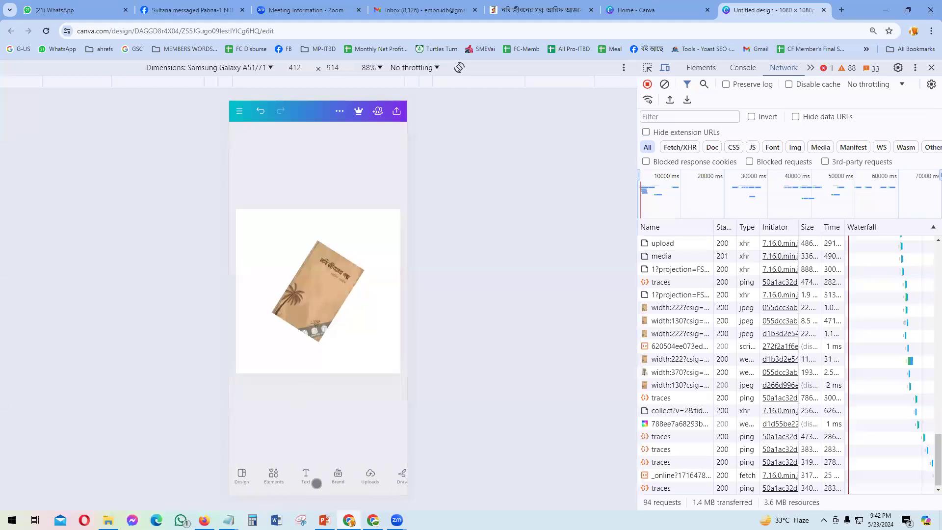
Step: Add a heading reading 'নবি জীবনের গল্প' and drag it above the book cover
left_click(306, 474)
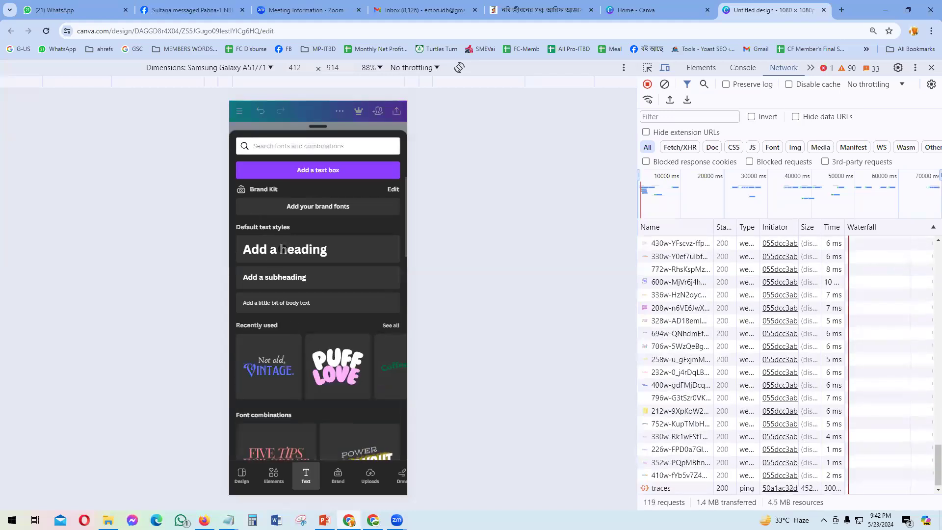
left_click(284, 249)
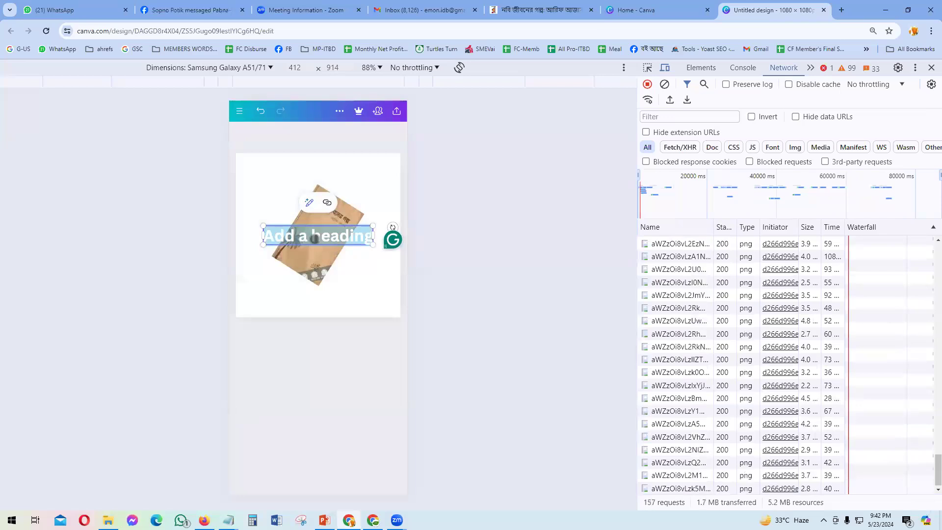
left_click(314, 239)
right_click(314, 240)
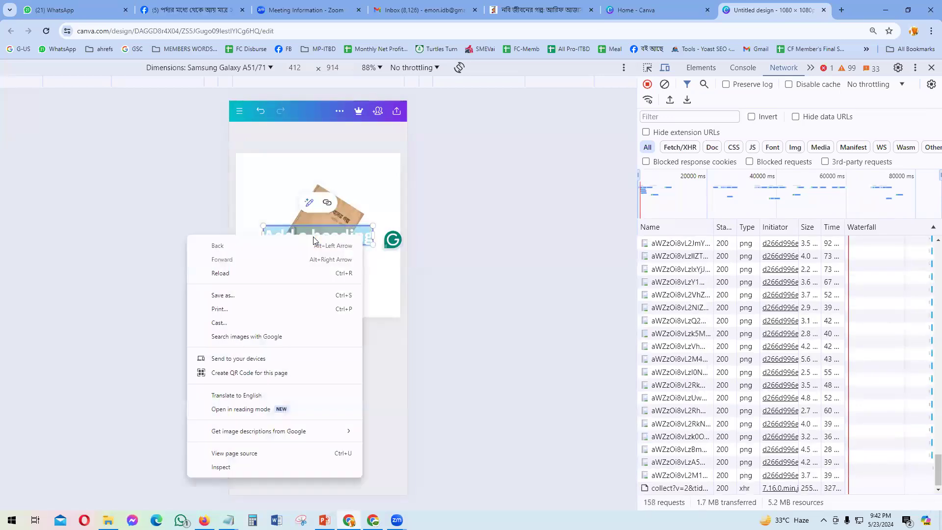
key("Escape")
key("BackSpace")
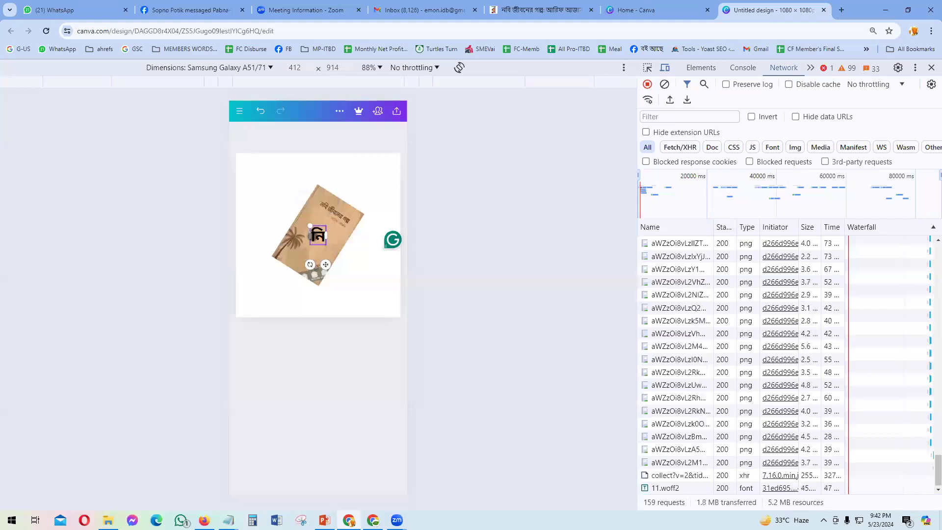
type("ন")
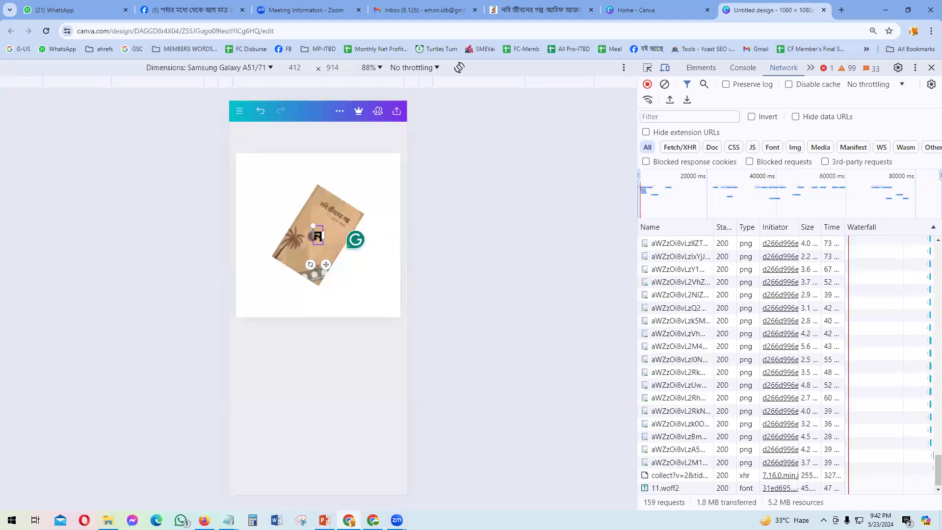
type("বি জীবনের গল")
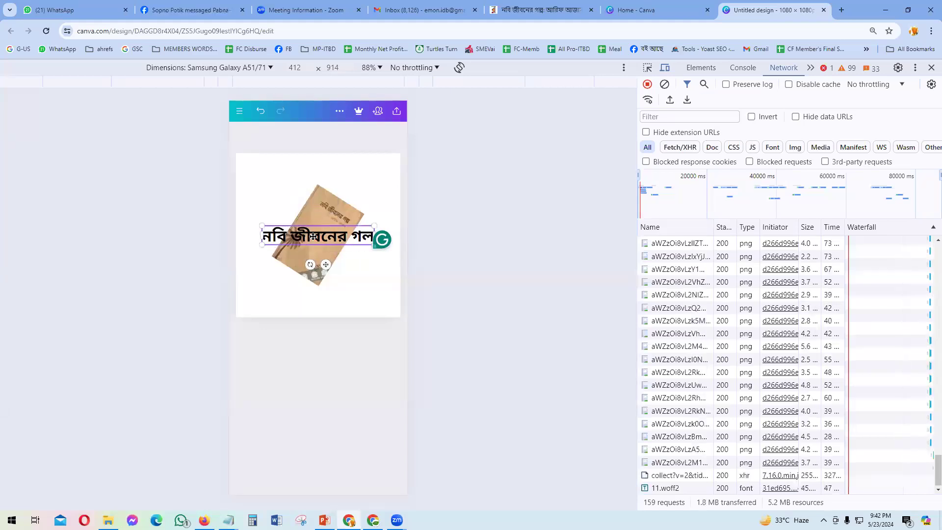
type("্প")
left_click_drag(326, 265, 322, 199)
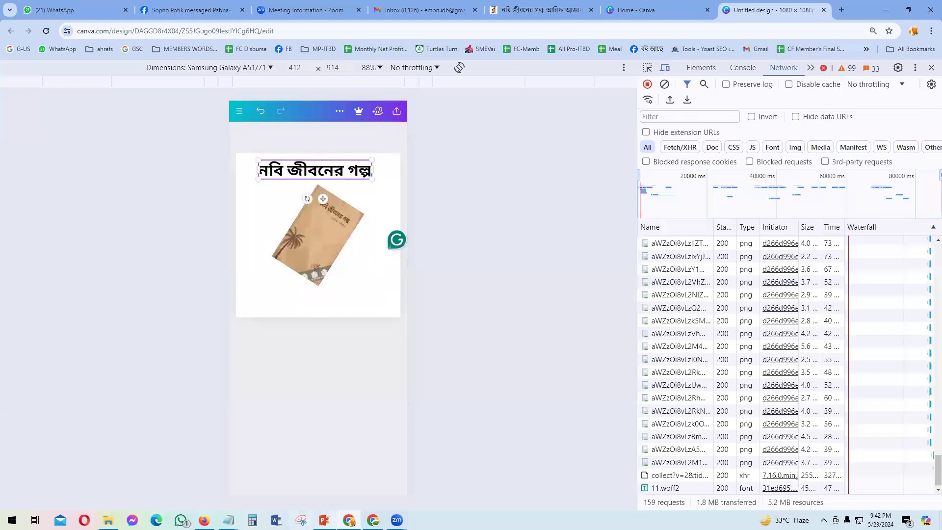
Step: Check the PowerPoint reference slides, then come back and select the book cover
left_click(324, 520)
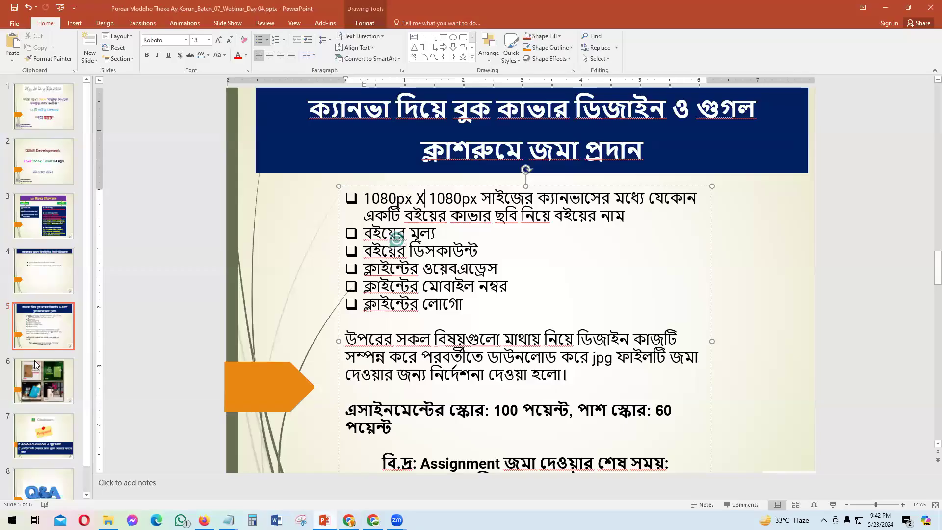
scroll(508, 219, "down", 3)
scroll(355, 260, "up", 2, "ctrl")
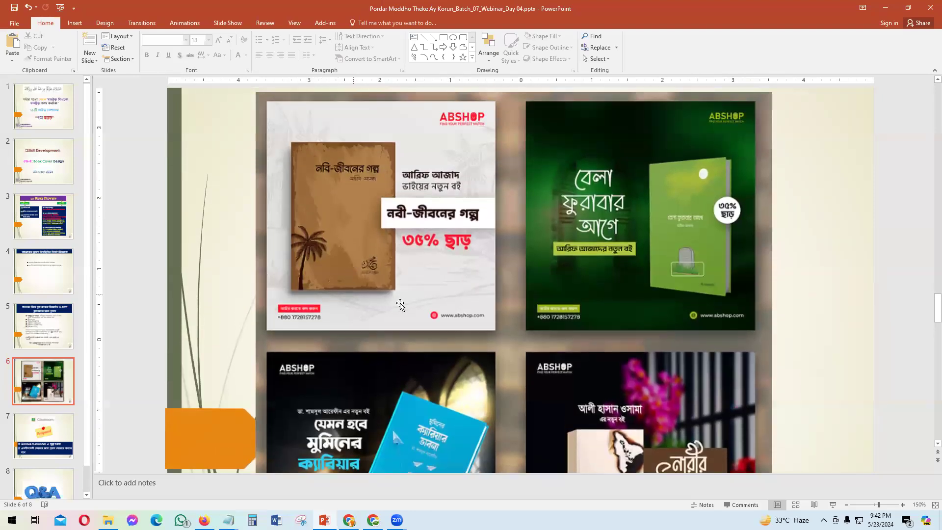
key("alt+Tab")
left_click(333, 320)
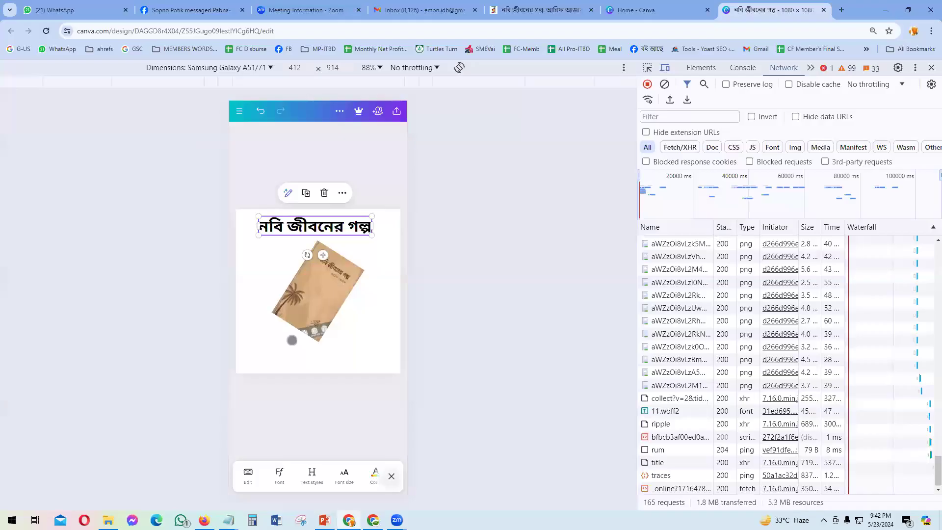
Step: Rotate the tilted book cover upright and shift it to the page's left side
mouse_move(283, 344)
left_mouse_down()
mouse_move(318, 354)
mouse_move(315, 310)
mouse_move(319, 331)
mouse_move(292, 331)
left_mouse_up()
left_click(366, 327)
left_click(307, 292)
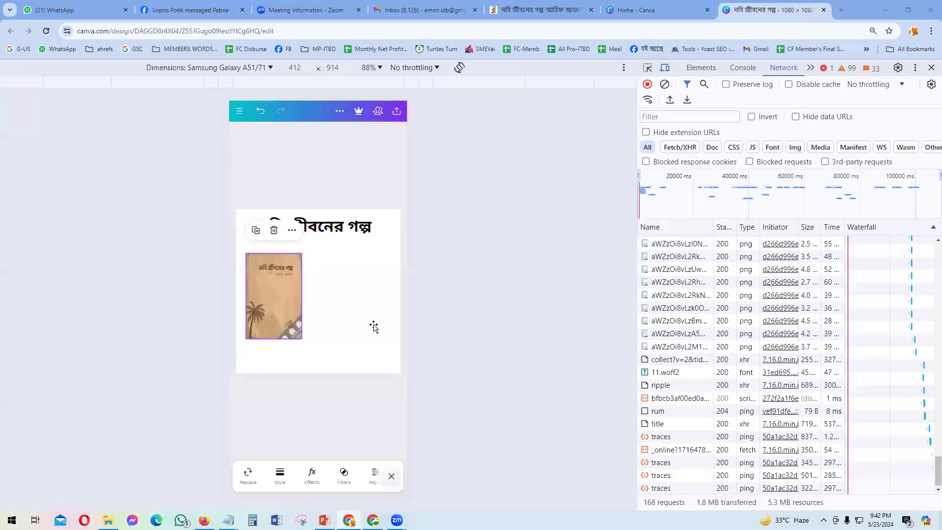
key("alt+Tab")
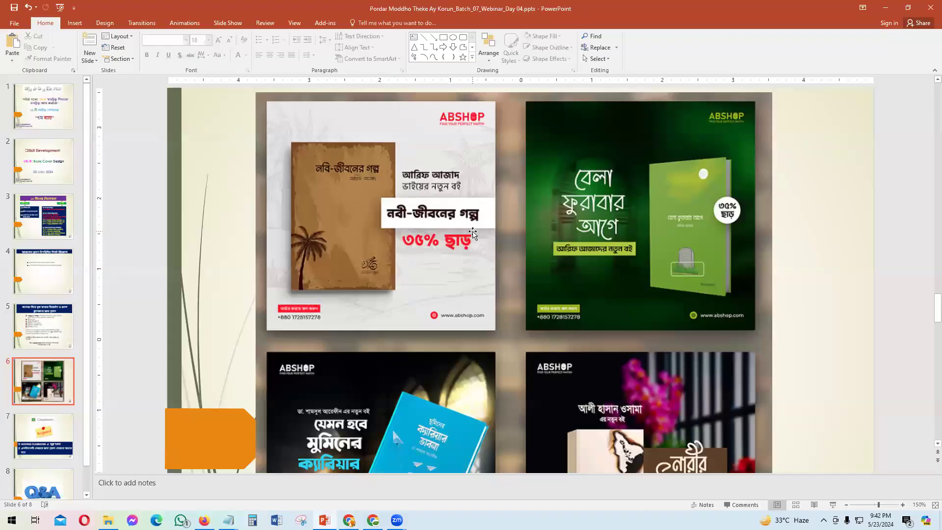
key("alt+Tab")
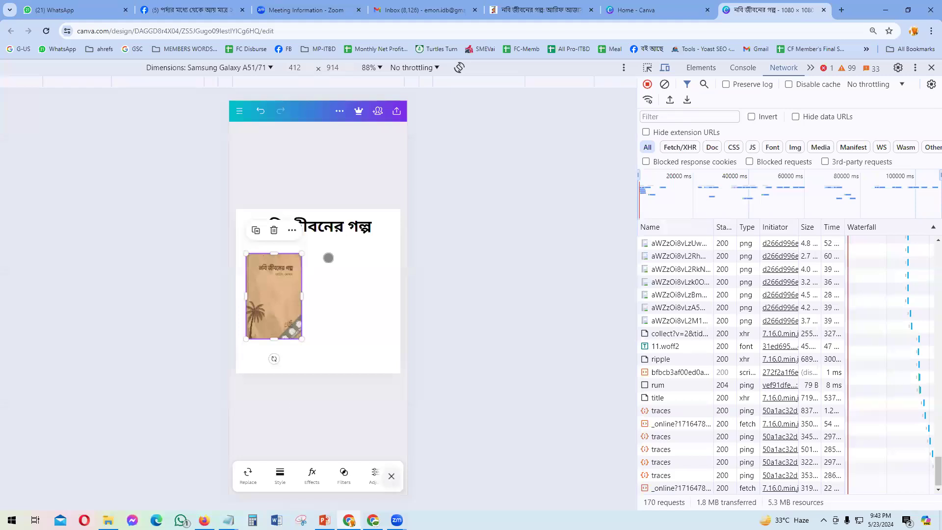
left_click(288, 392)
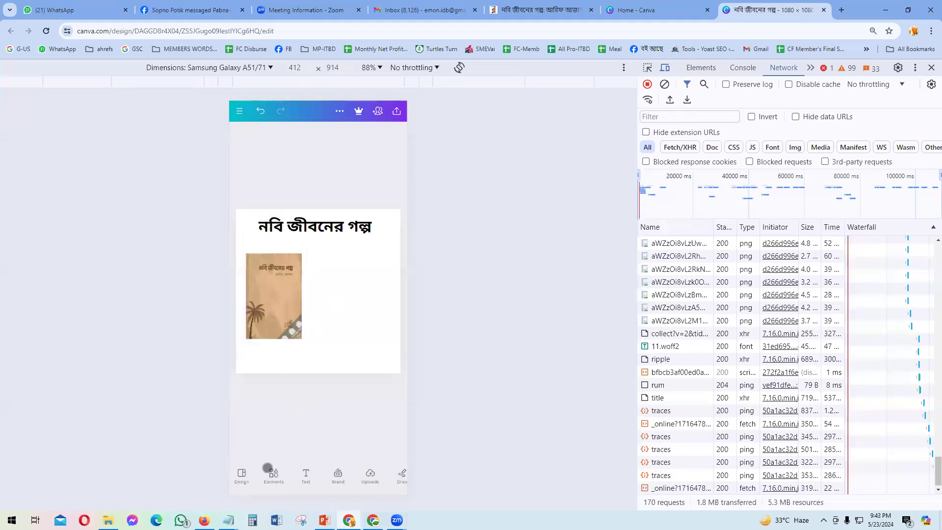
Step: Add a square shape, flatten it into a wide rectangle, and place it beside the cover
left_click(270, 474)
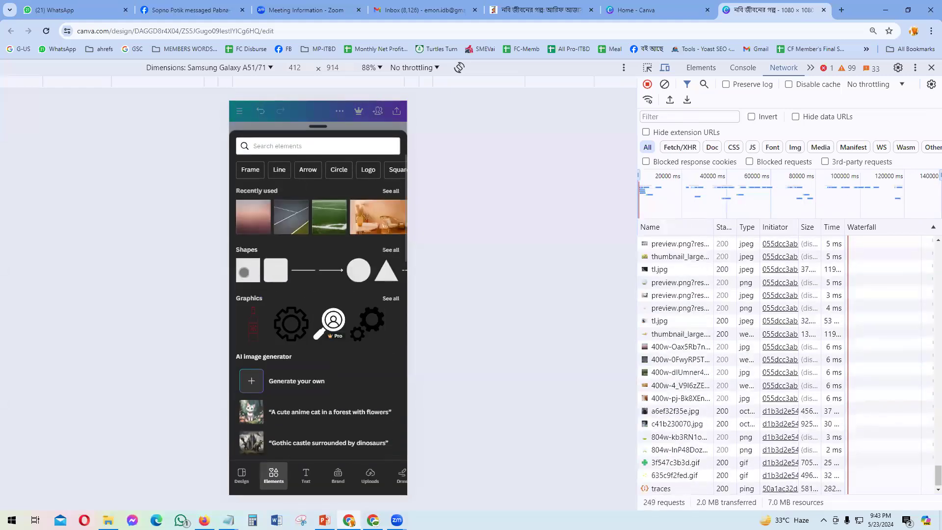
left_click(246, 272)
left_click(302, 277)
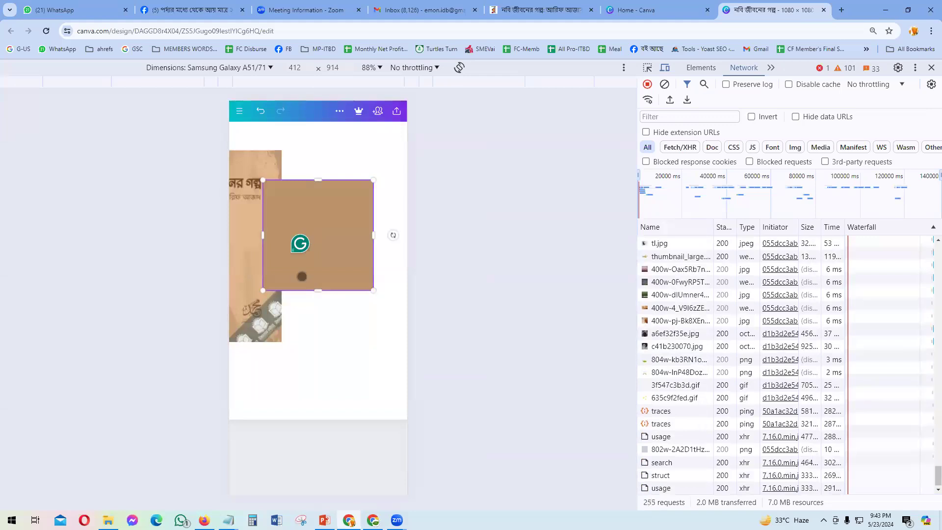
left_click(344, 342)
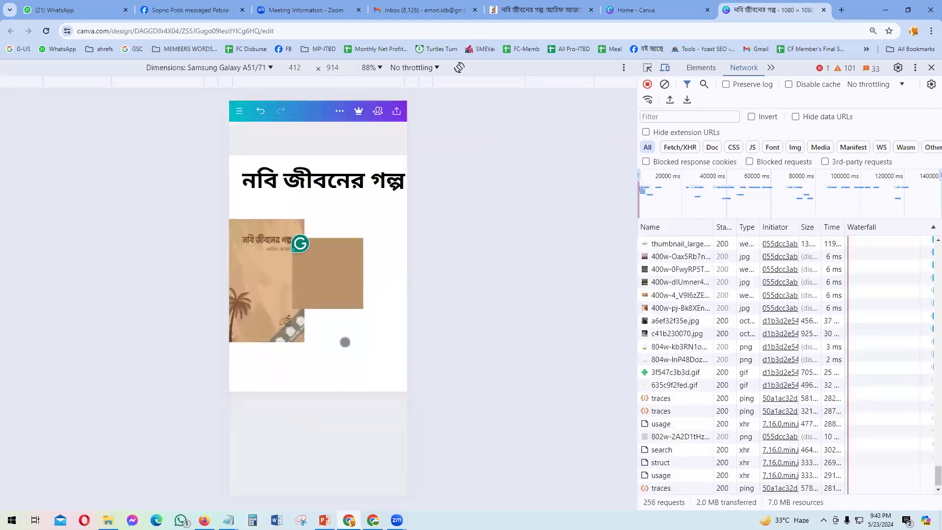
left_click(335, 295)
left_click_drag(321, 208, 318, 244)
left_click_drag(325, 280, 317, 269)
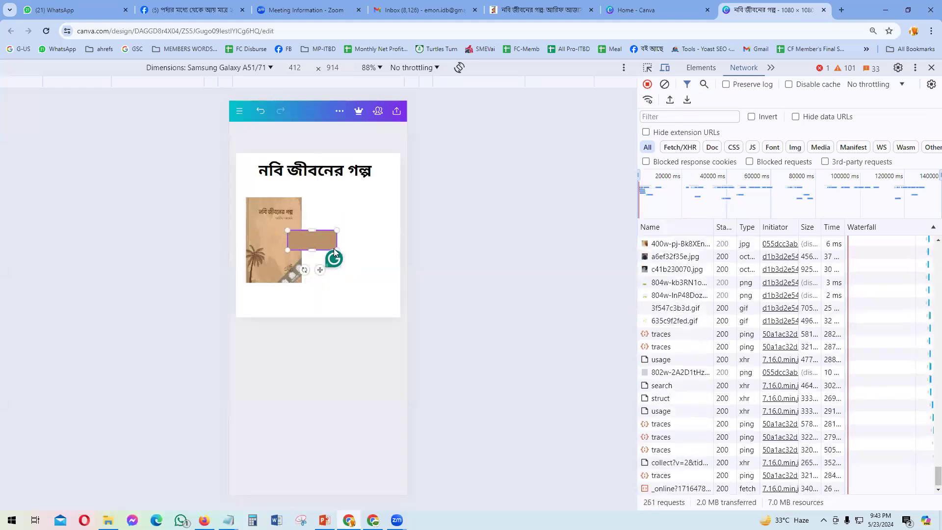
Step: Stretch the brown rectangle from the cover's right side past the page's right edge
left_click(317, 172)
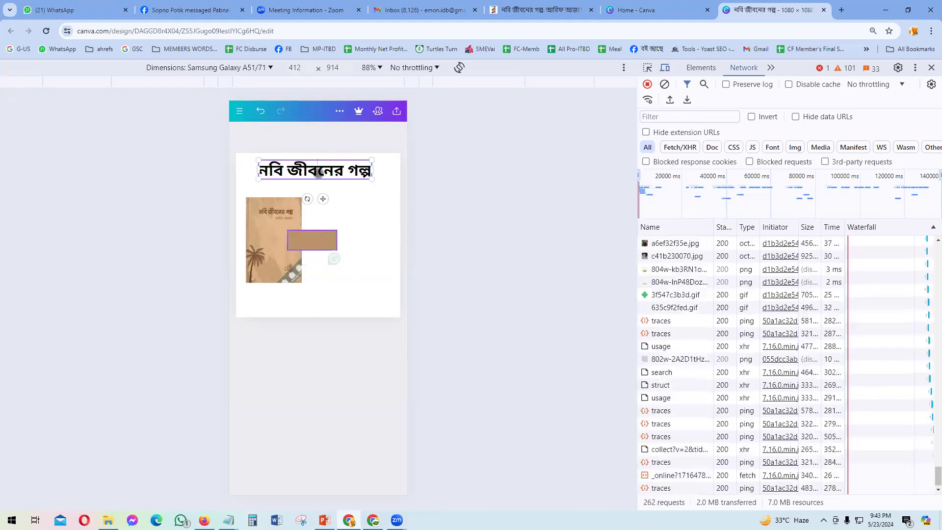
double_click(318, 173)
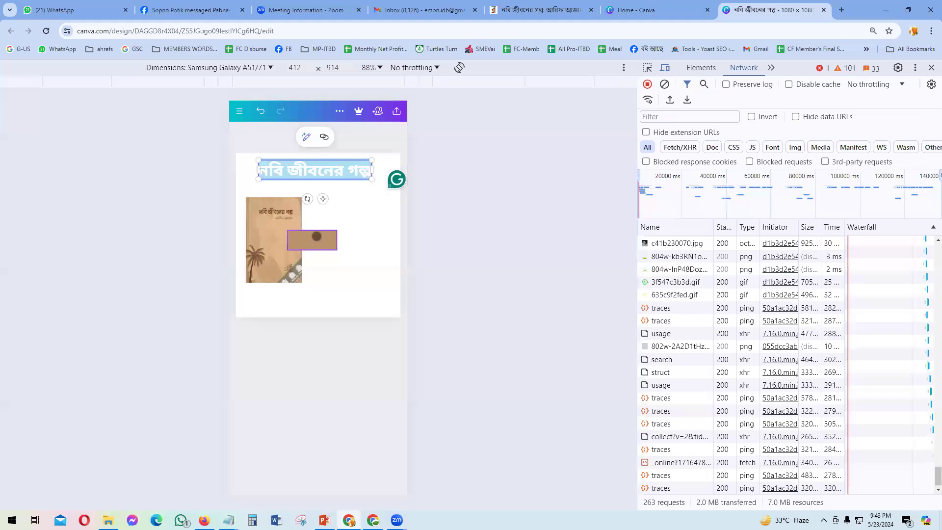
left_click(316, 236)
left_click_drag(337, 301, 384, 304)
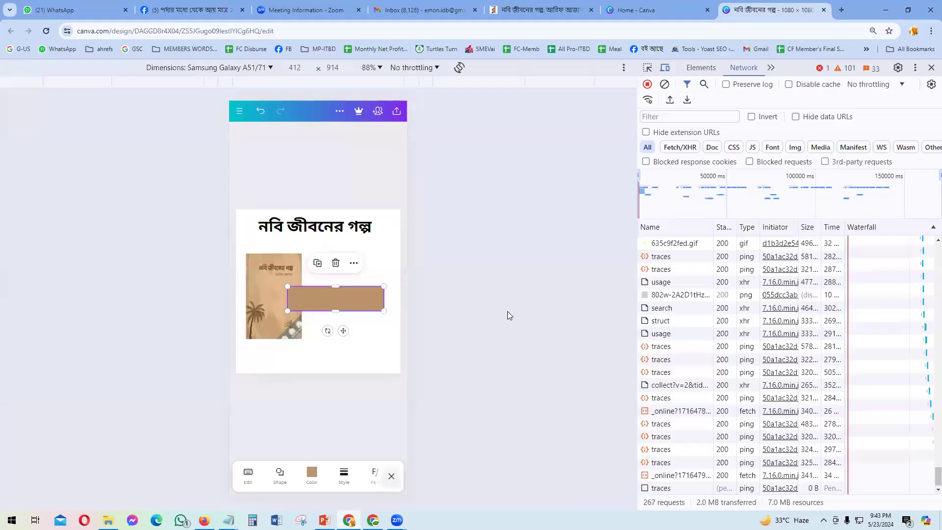
double_click(382, 298)
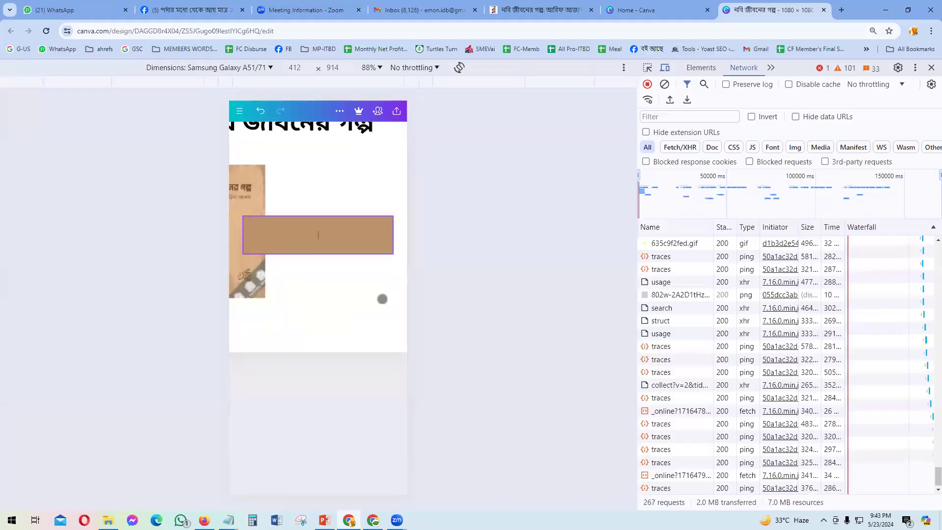
left_click_drag(391, 254, 415, 254)
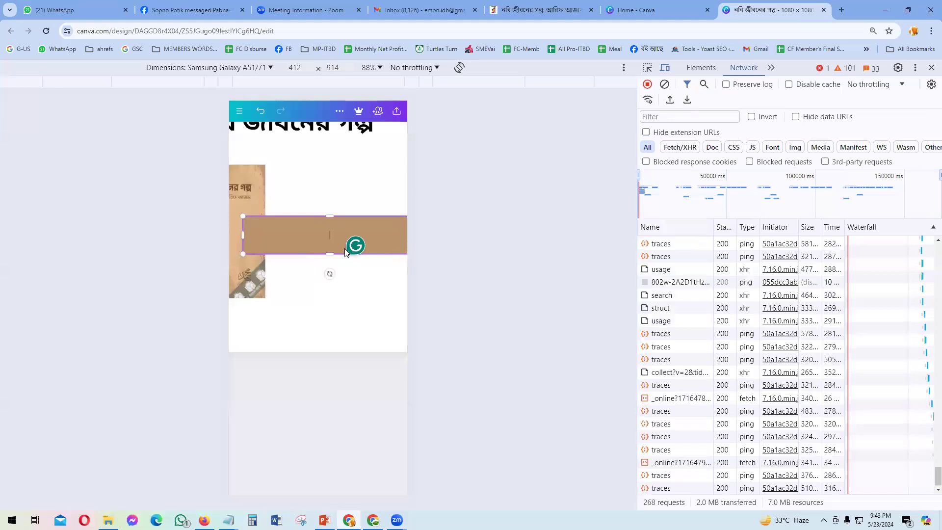
scroll(344, 249, "down", 3)
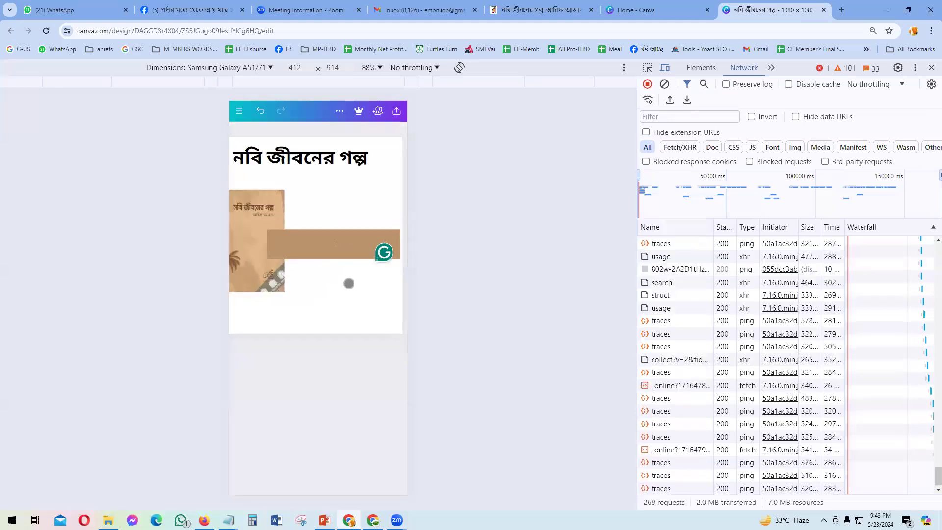
scroll(330, 314, "down", 2)
left_click(337, 300)
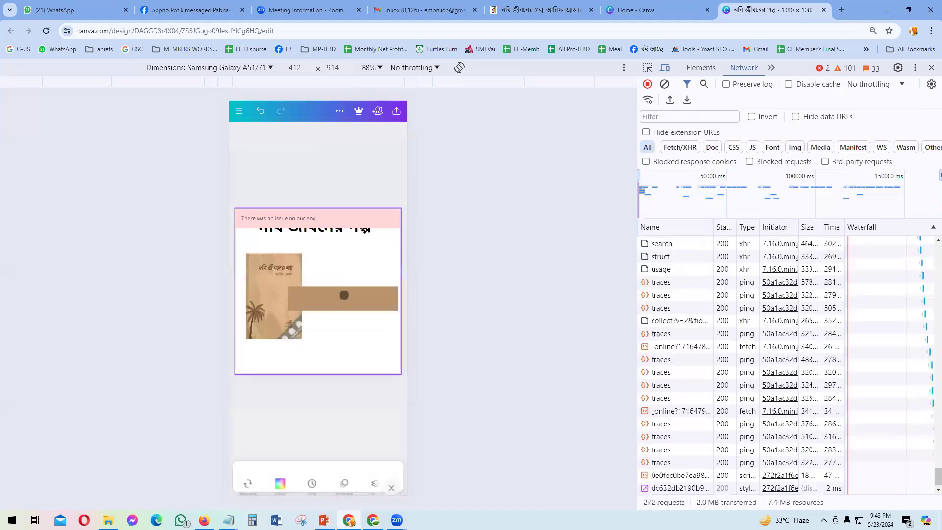
left_click(344, 295)
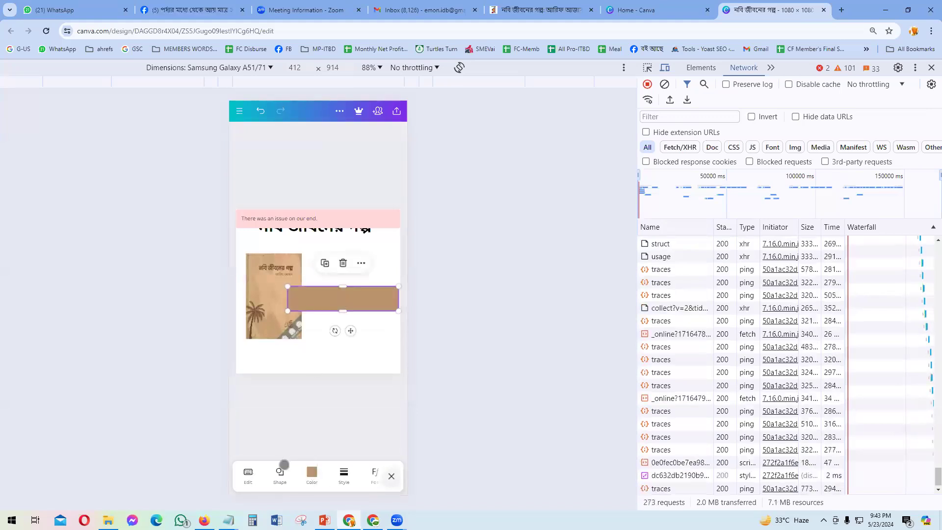
Step: Color the rectangle white and compare it against the PowerPoint reference
left_click(311, 473)
left_click(357, 382)
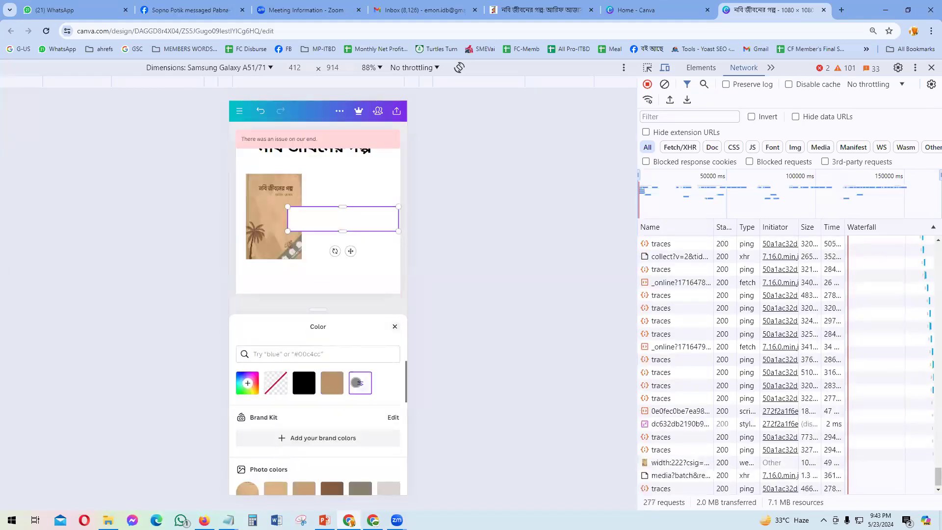
left_click(358, 186)
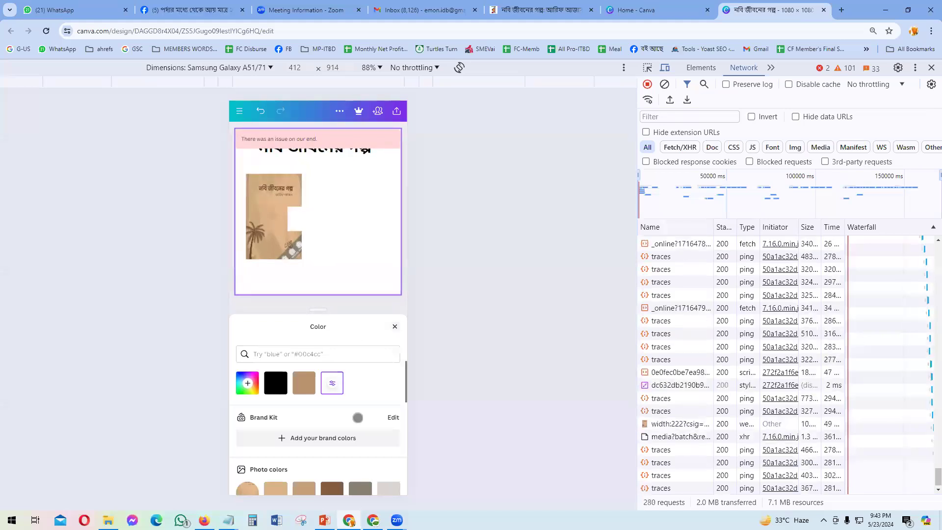
key("alt+Tab")
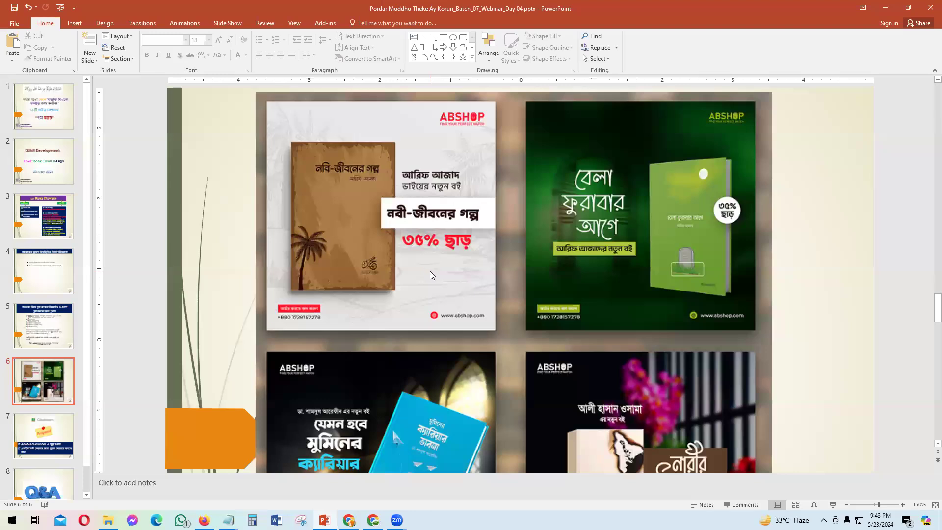
key("alt+Tab")
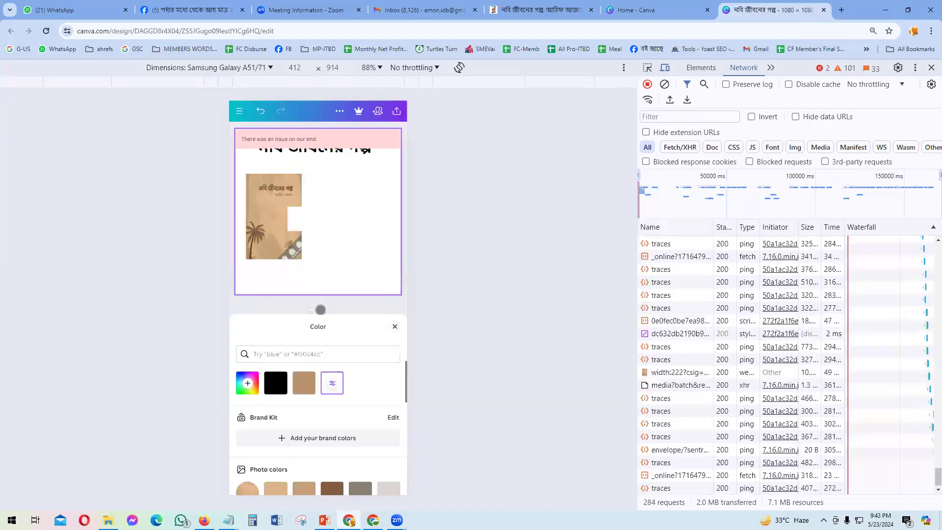
left_click_drag(319, 309, 327, 391)
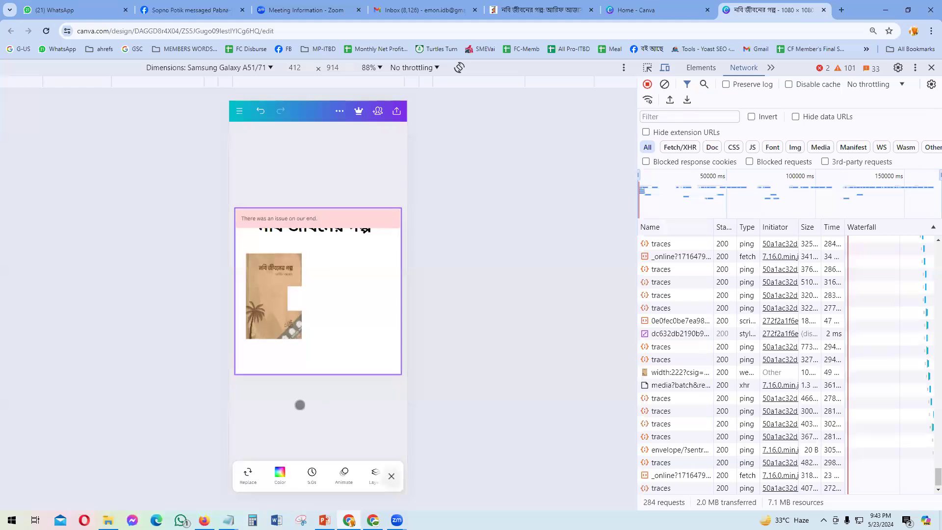
left_click(318, 394)
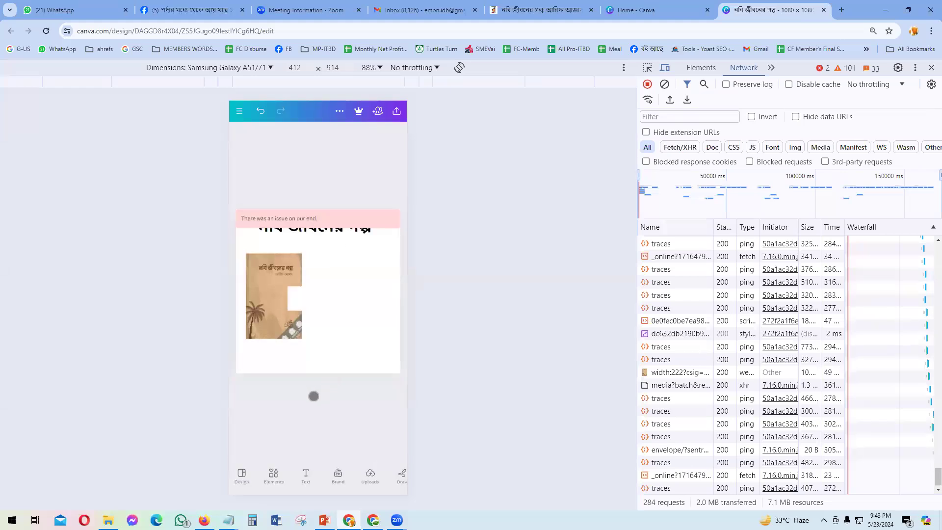
Step: Apply a white marble background from the Apps backgrounds collection
left_click_drag(345, 480, 262, 477)
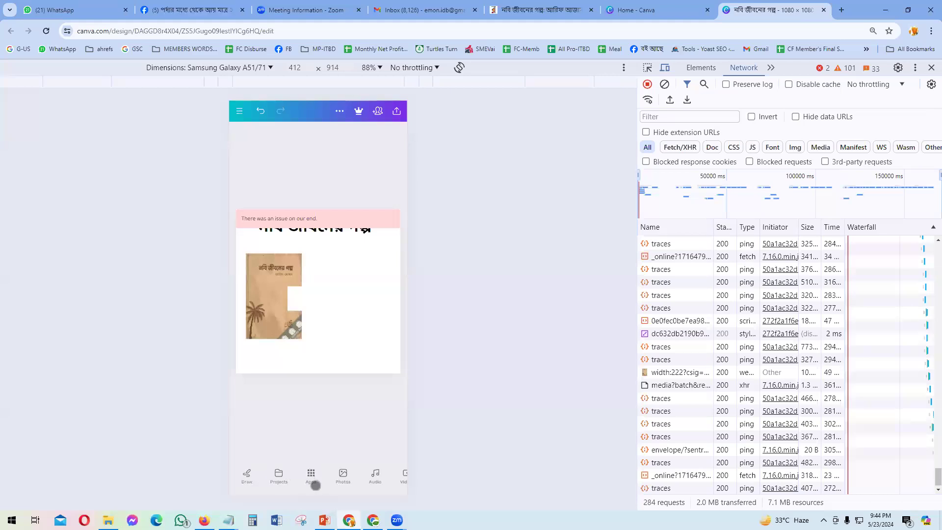
left_click(310, 478)
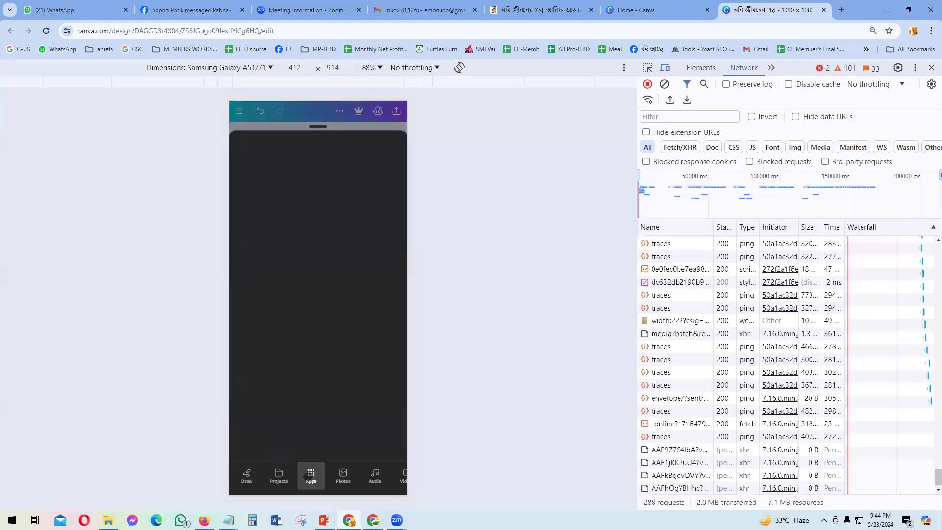
scroll(305, 259, "down", 5)
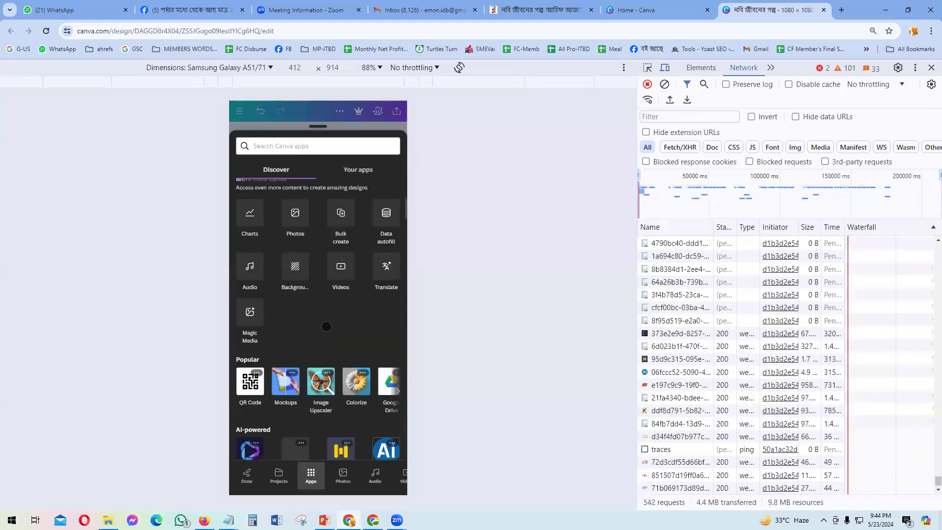
scroll(305, 260, "up", 4)
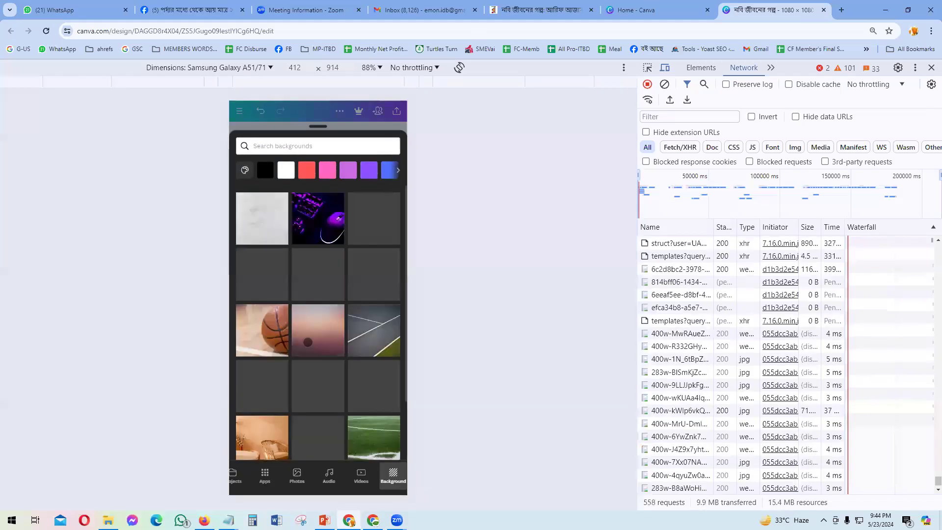
scroll(312, 323, "down", 10)
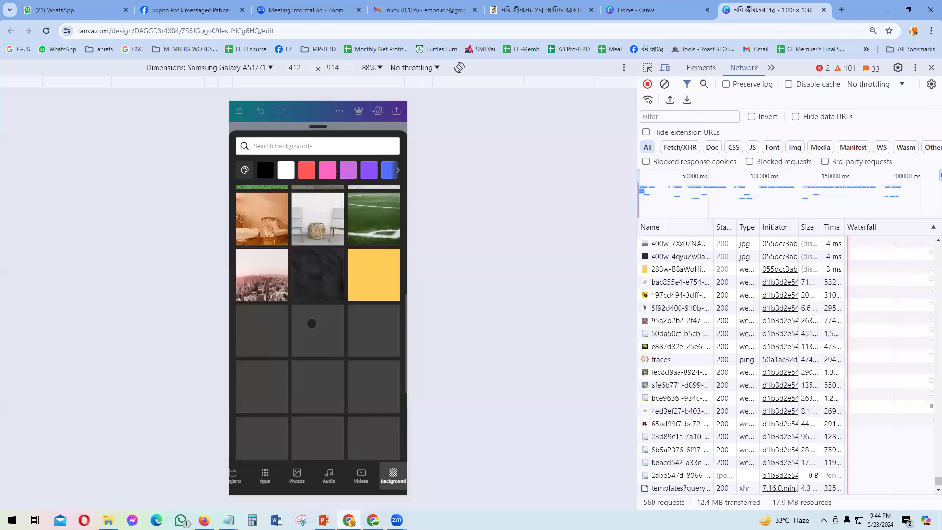
scroll(318, 319, "down", 15)
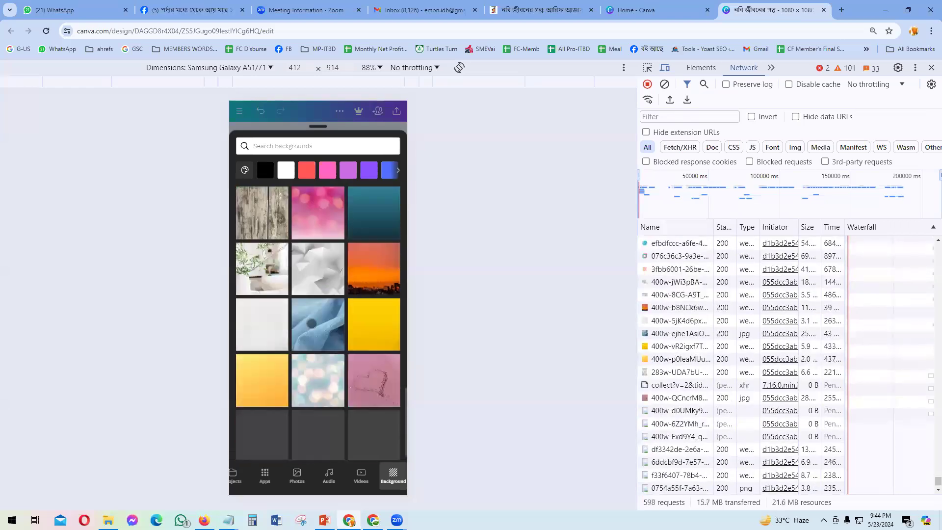
scroll(311, 323, "down", 15)
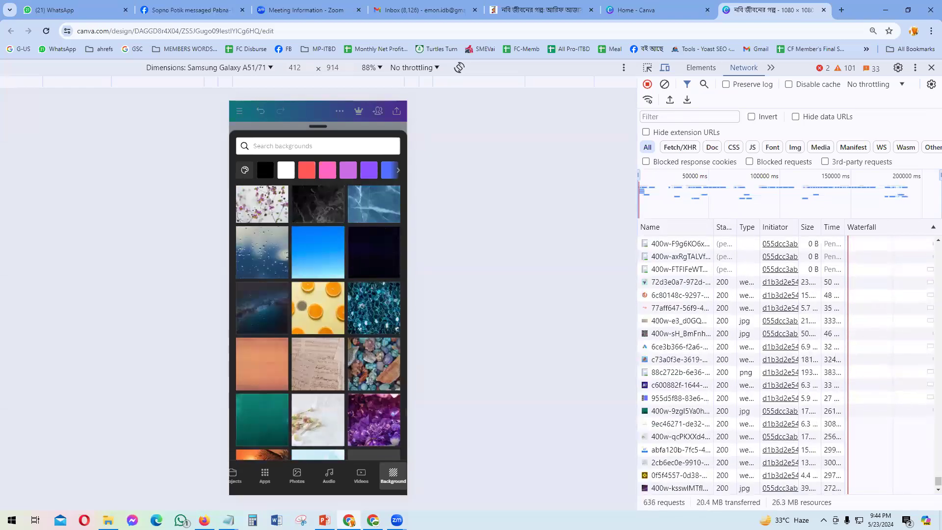
scroll(302, 306, "down", 3)
scroll(301, 308, "down", 10)
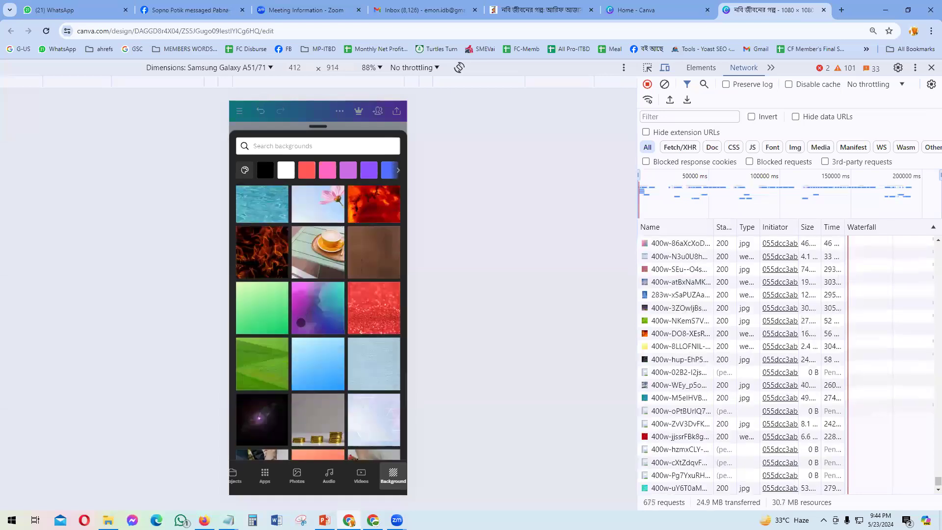
scroll(301, 323, "down", 10)
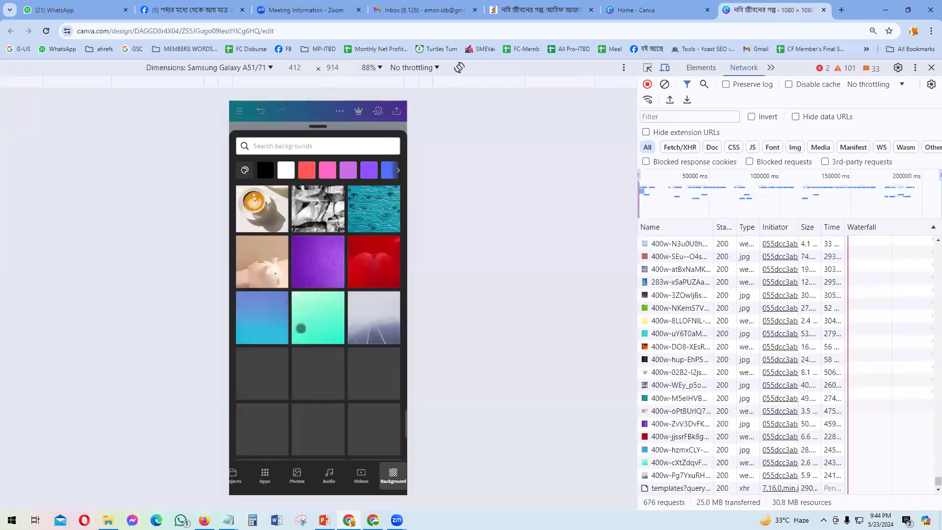
scroll(300, 328, "down", 10)
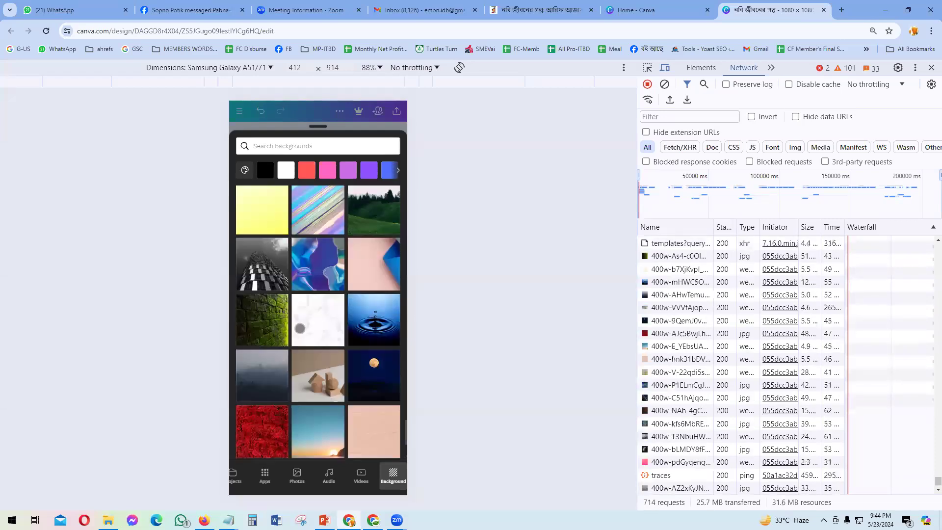
scroll(316, 284, "down", 2)
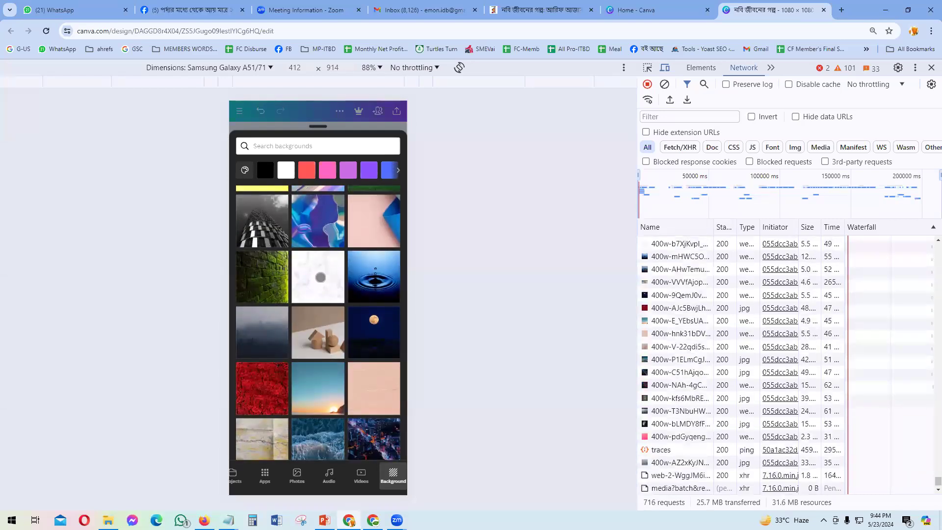
left_click(316, 284)
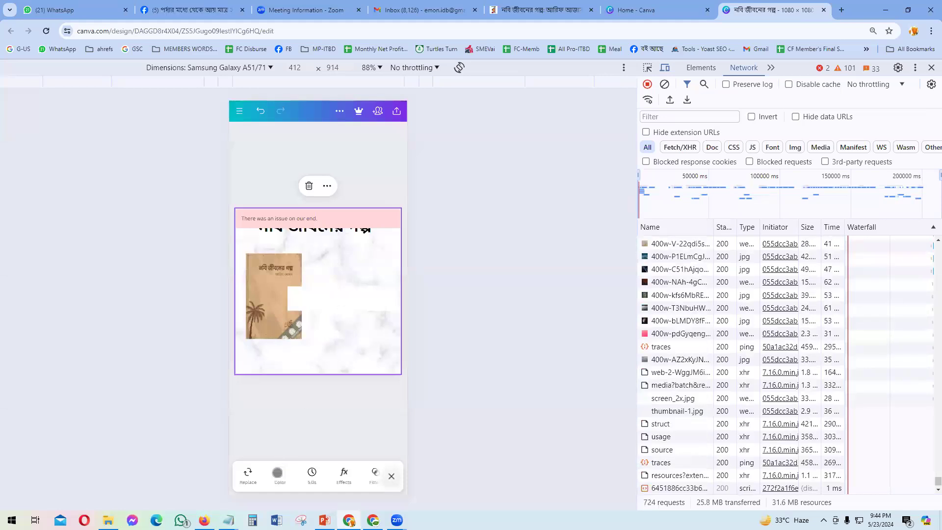
left_click(309, 405)
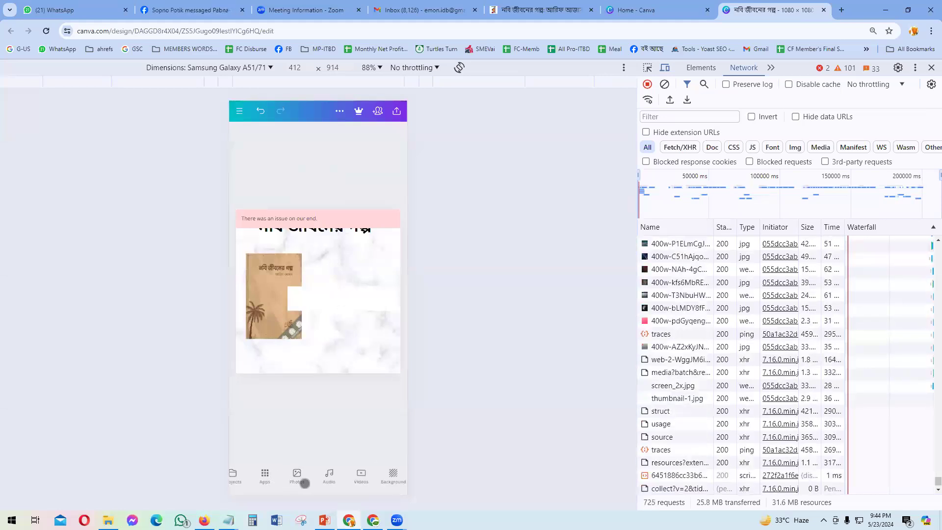
Step: Replace the marble with the blue sky background image
left_click(392, 478)
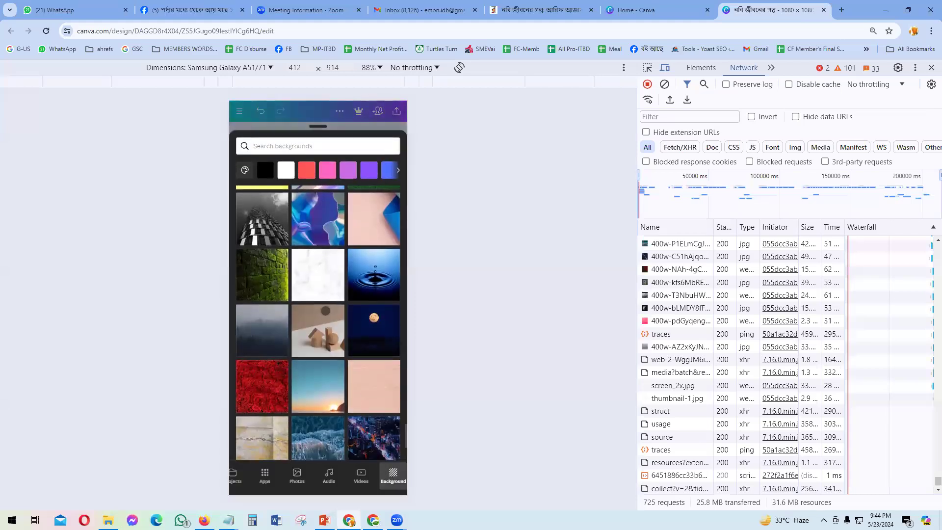
scroll(318, 323, "down", 10)
scroll(324, 316, "up", 3)
left_click(383, 373)
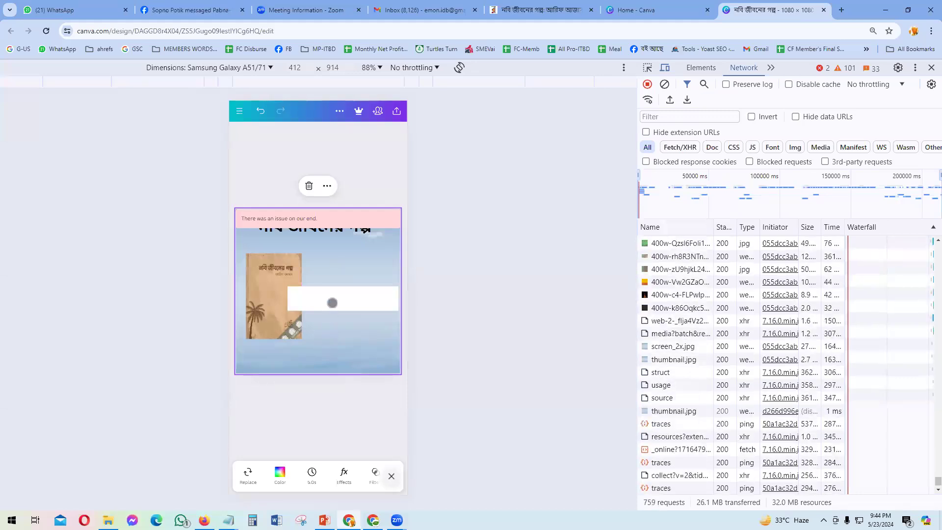
Step: Move the Bengali title down onto the white banner and nudge it to sit centred
left_click(335, 228)
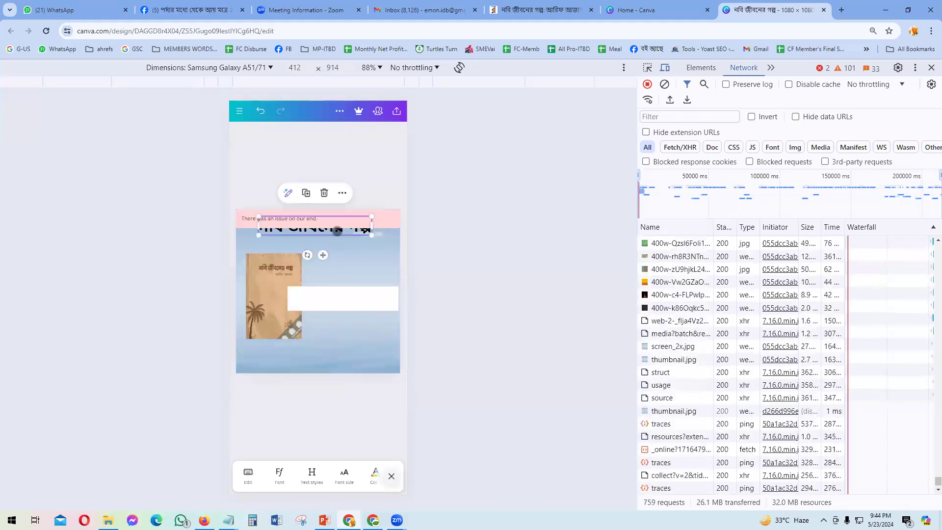
left_click_drag(338, 233, 384, 305)
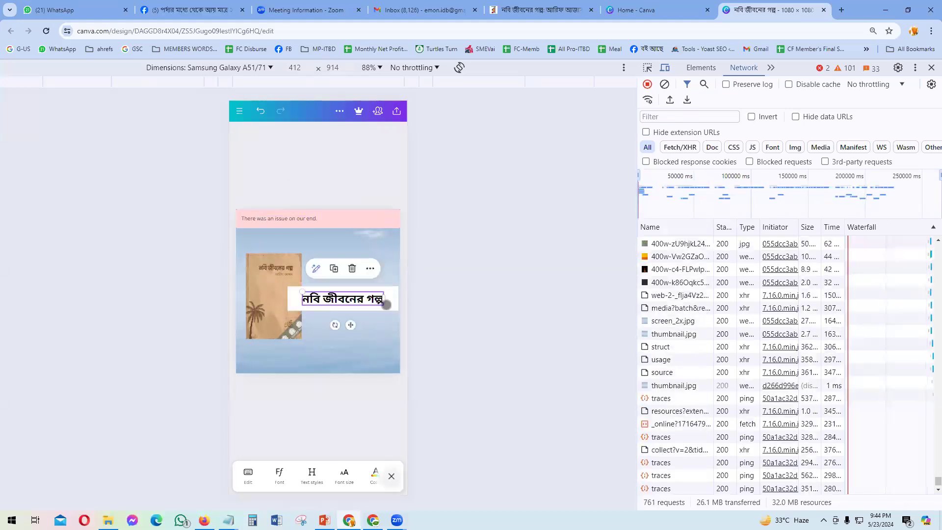
left_click(351, 297)
left_click_drag(351, 269, 341, 268)
left_click(320, 370)
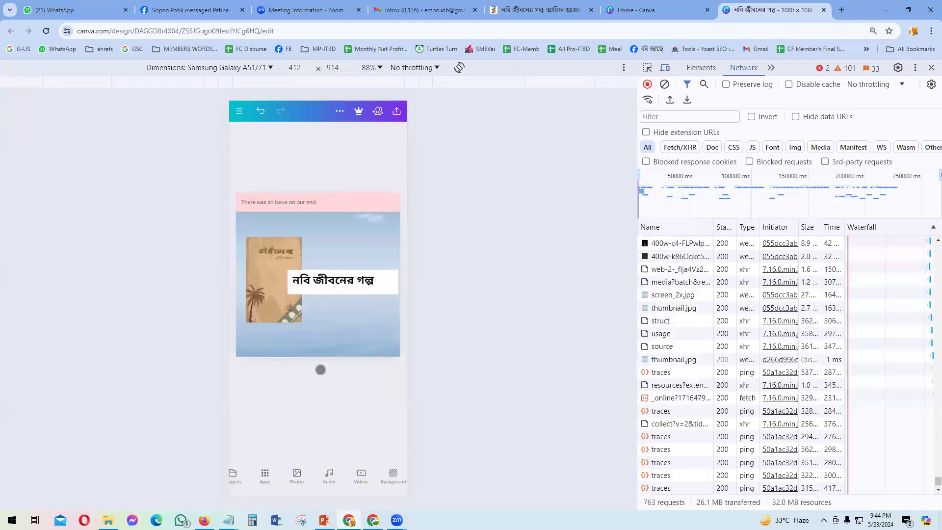
key("alt+Tab")
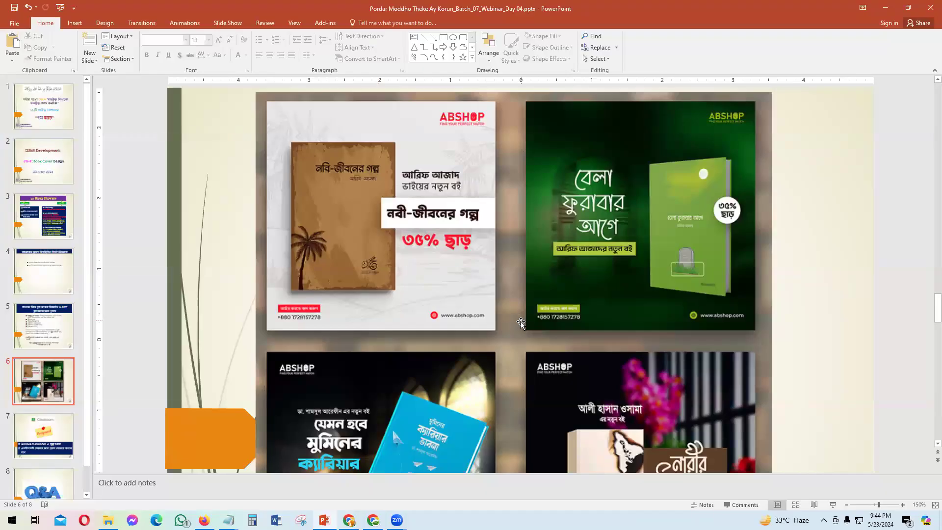
key("alt+Tab")
left_click(375, 301)
left_click_drag(376, 300, 384, 301)
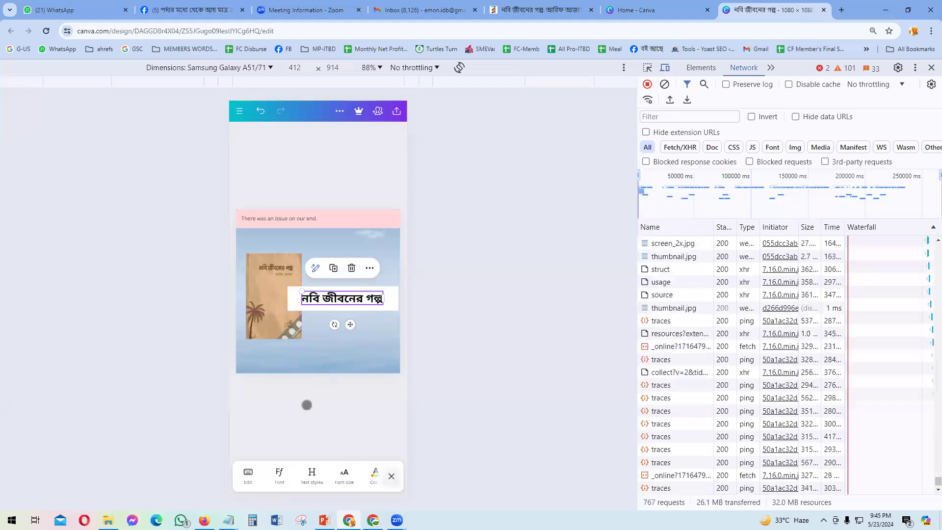
Step: Enlarge the Bengali title to font size 68 and fine-tune its height on the banner
left_click(307, 404)
left_click(333, 299)
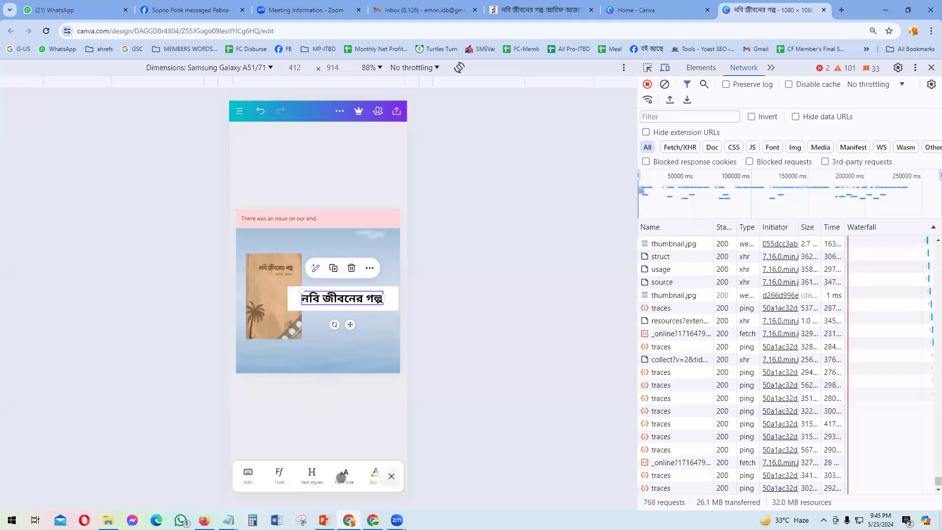
left_click(342, 474)
left_click_drag(284, 479, 300, 479)
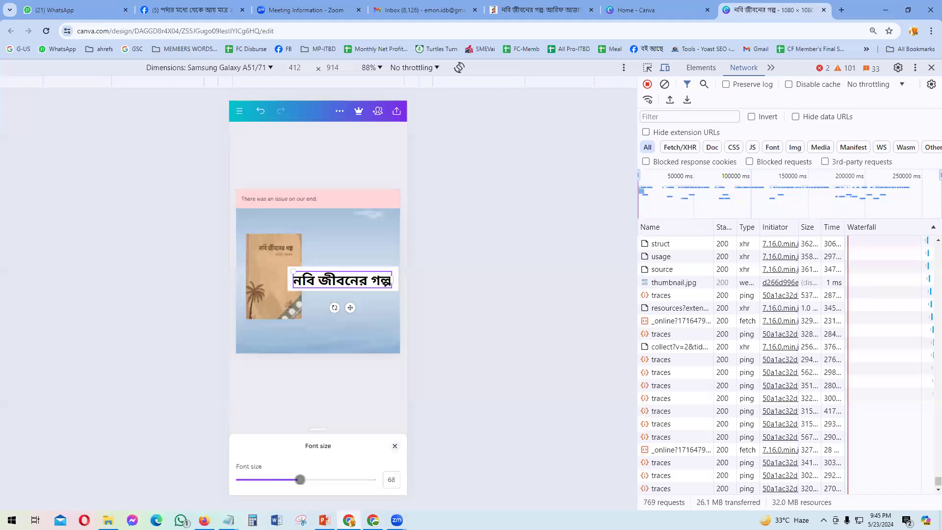
left_click(288, 400)
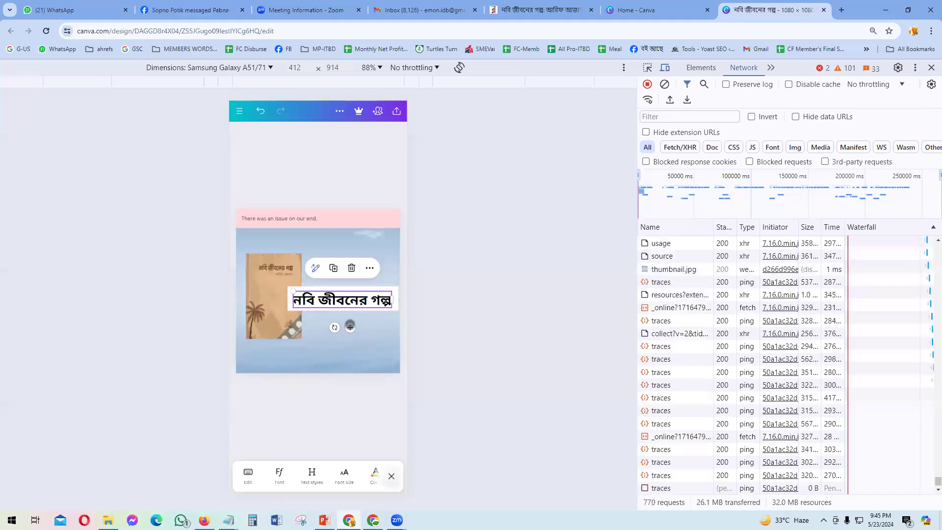
left_click_drag(349, 326, 349, 321)
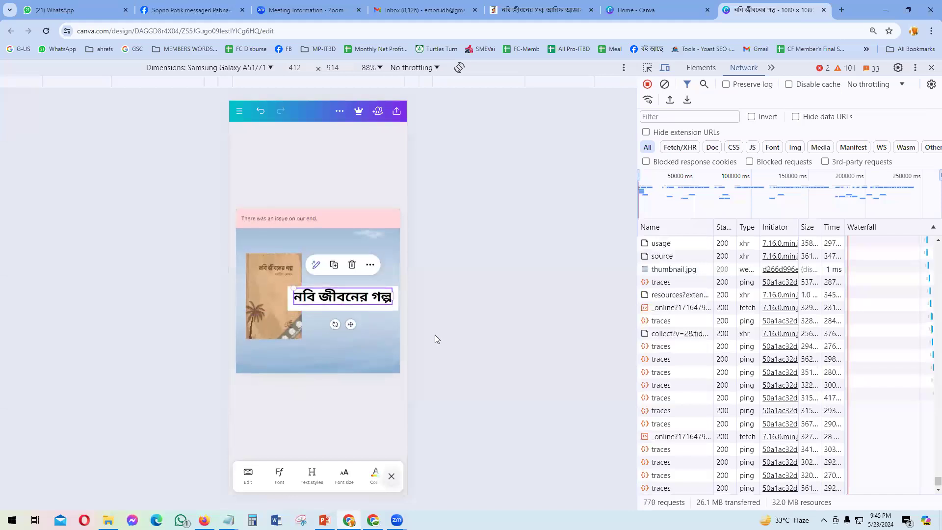
left_click(269, 399)
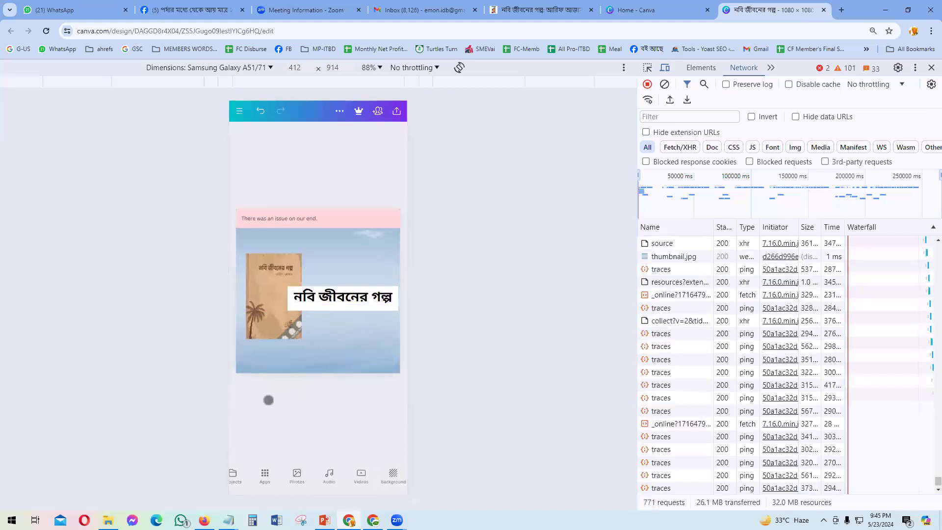
left_click(327, 295)
left_click_drag(350, 323, 347, 328)
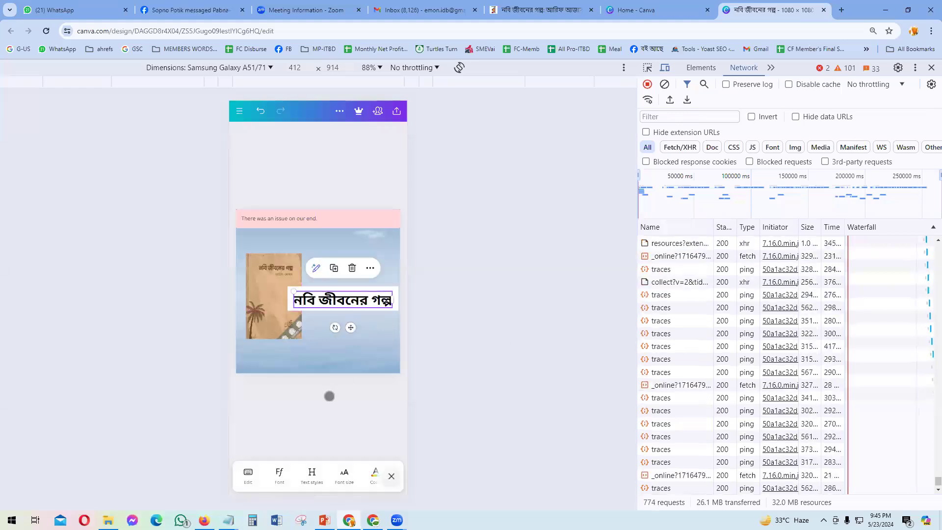
left_click(329, 395)
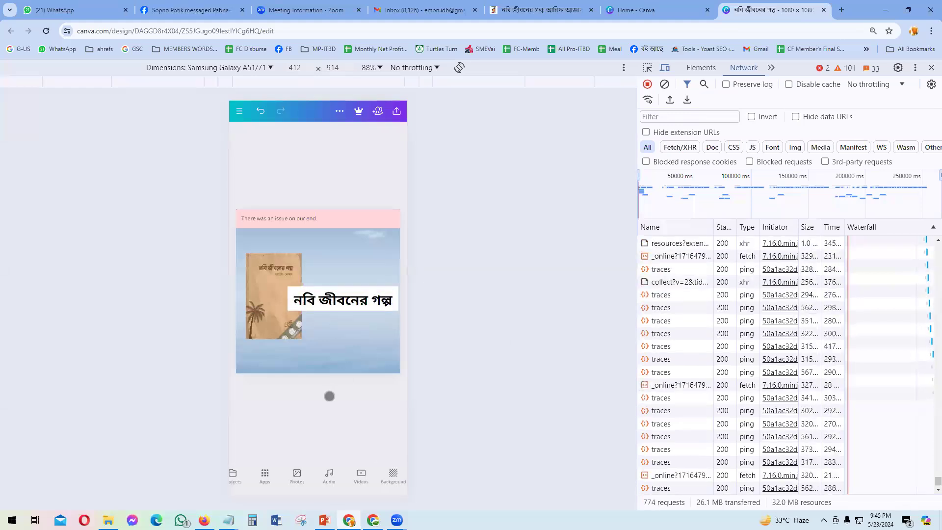
left_click(351, 289)
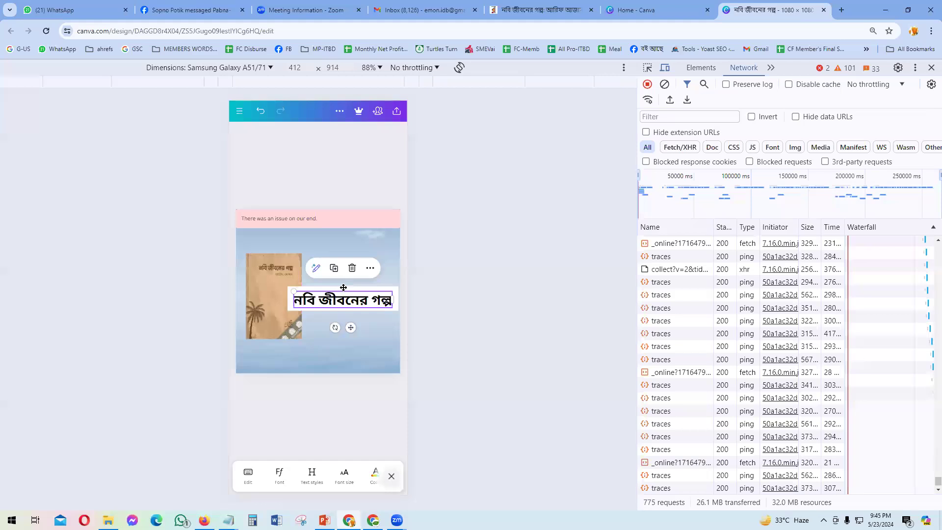
Step: Align the title and its banner to the vertical middle, then check the reference
left_click(343, 287)
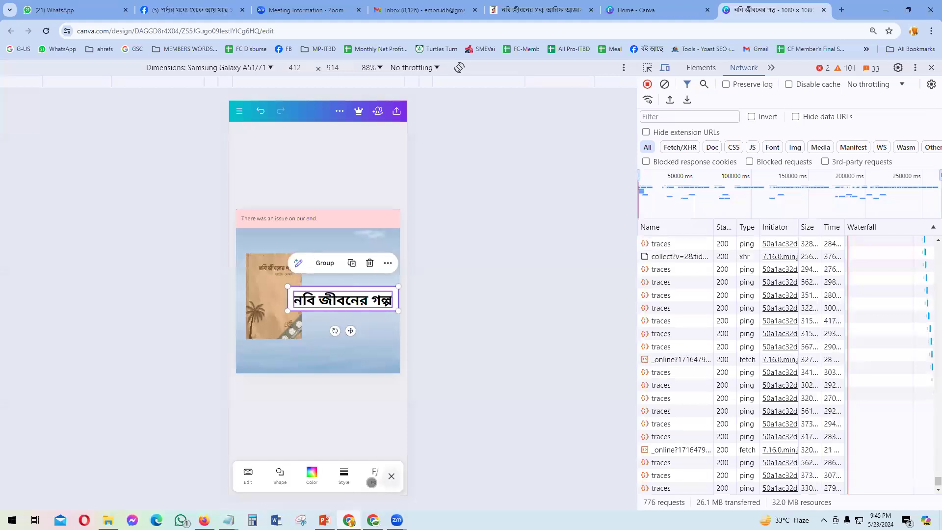
left_click_drag(322, 476, 216, 474)
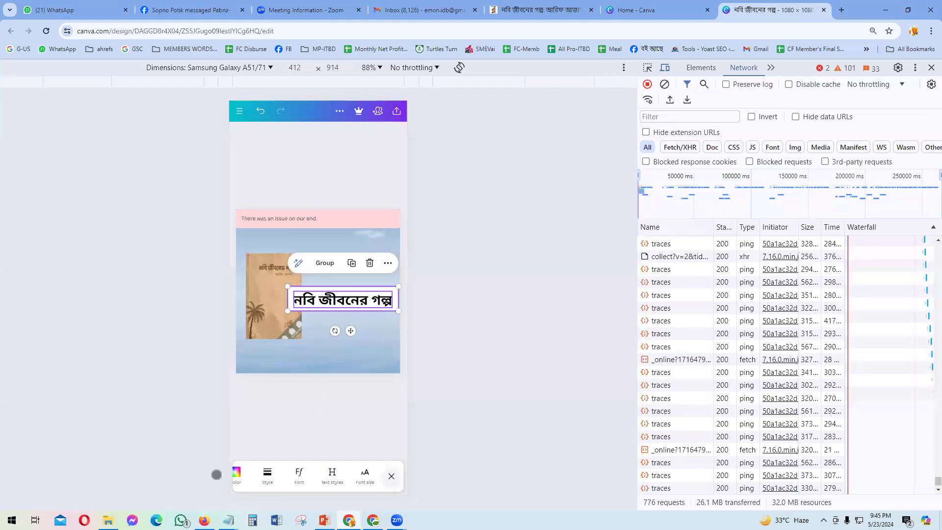
left_click_drag(355, 484, 248, 474)
left_click_drag(338, 478, 243, 473)
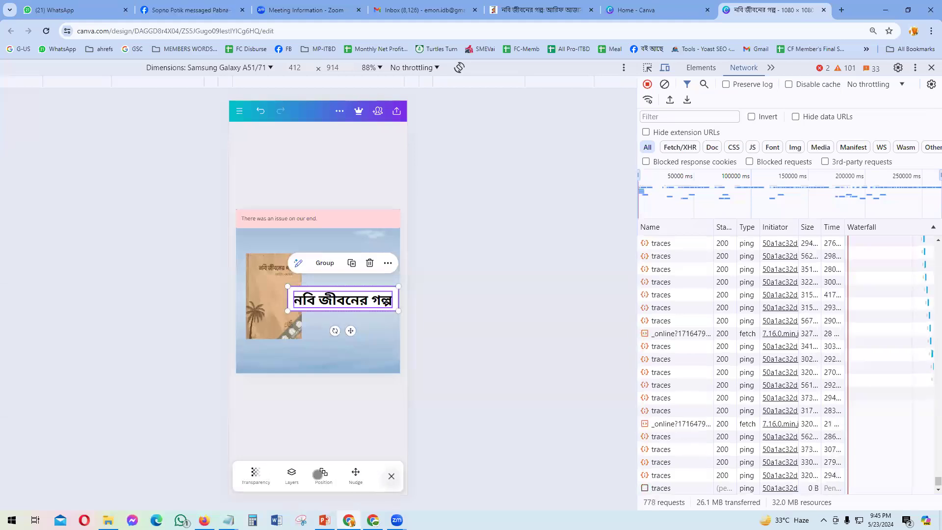
left_click(324, 475)
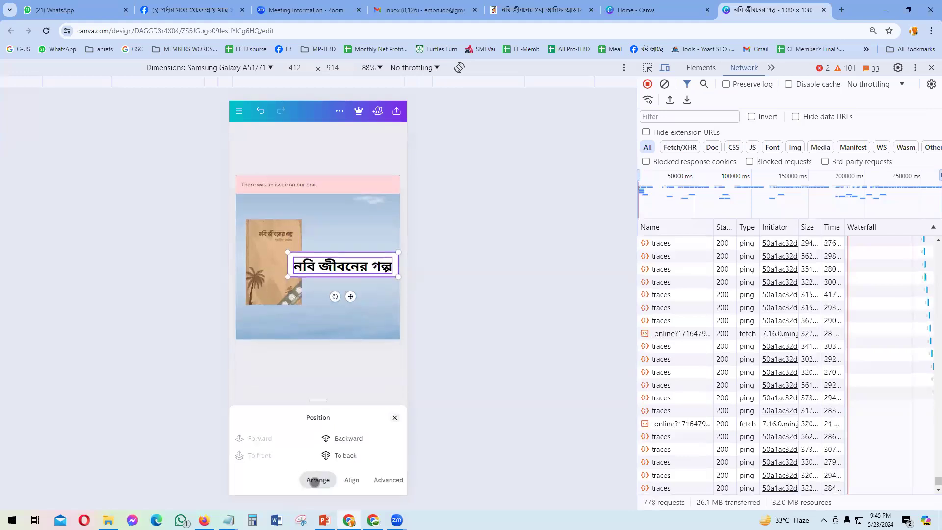
left_click(351, 481)
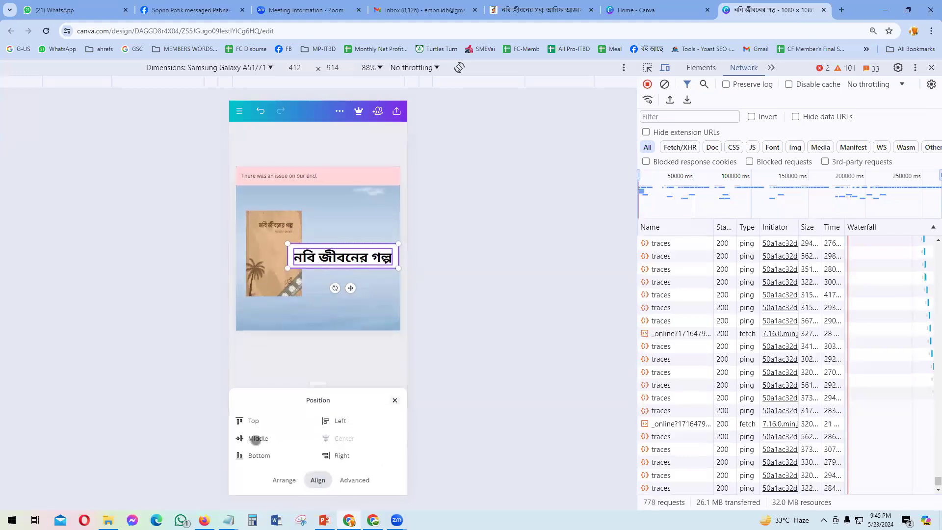
left_click(251, 438)
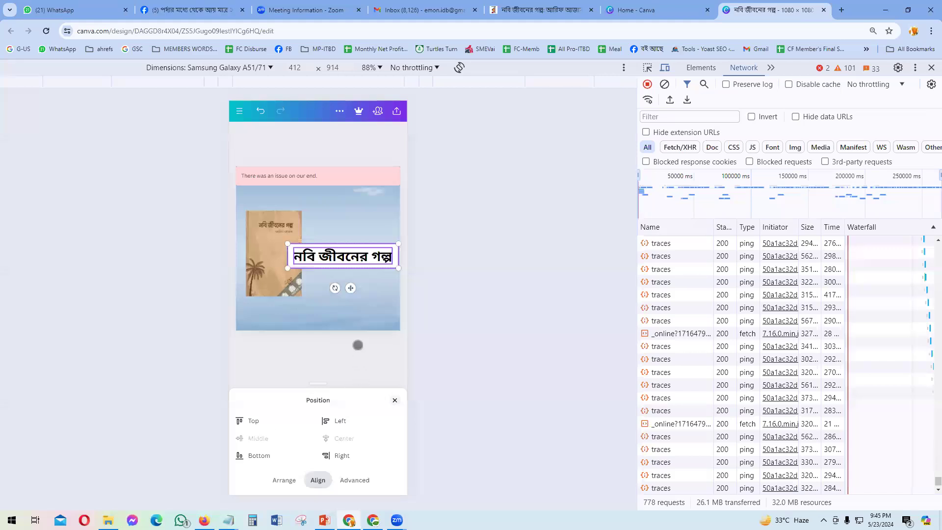
left_click(393, 399)
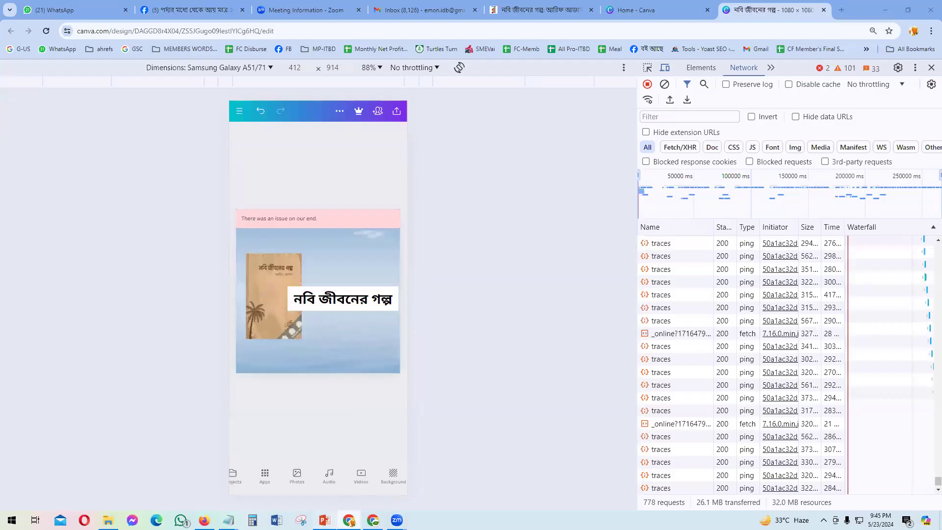
key("alt+Tab")
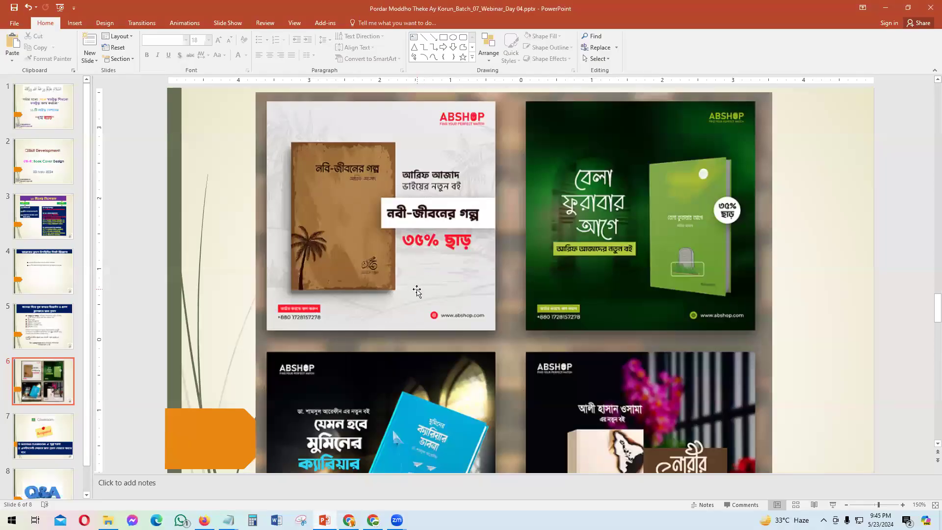
key("alt+Tab")
left_click(350, 298)
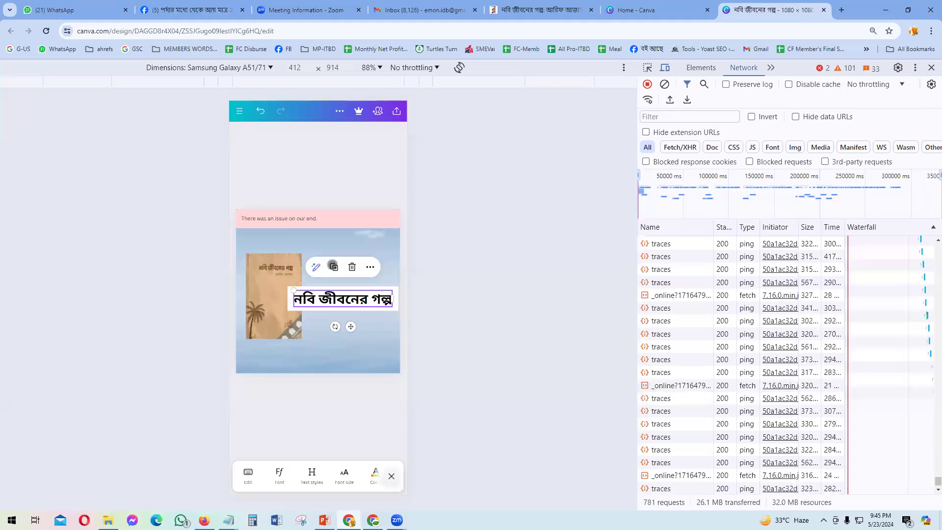
Step: Duplicate the title below it, retype it as '৩৫% ছাড়', and centre it
left_click(334, 267)
left_click_drag(353, 329, 357, 352)
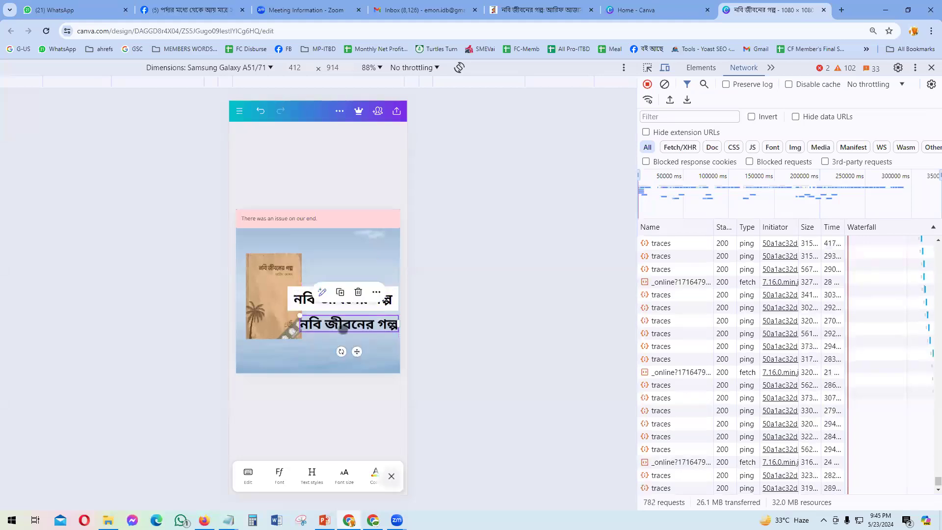
double_click(342, 330)
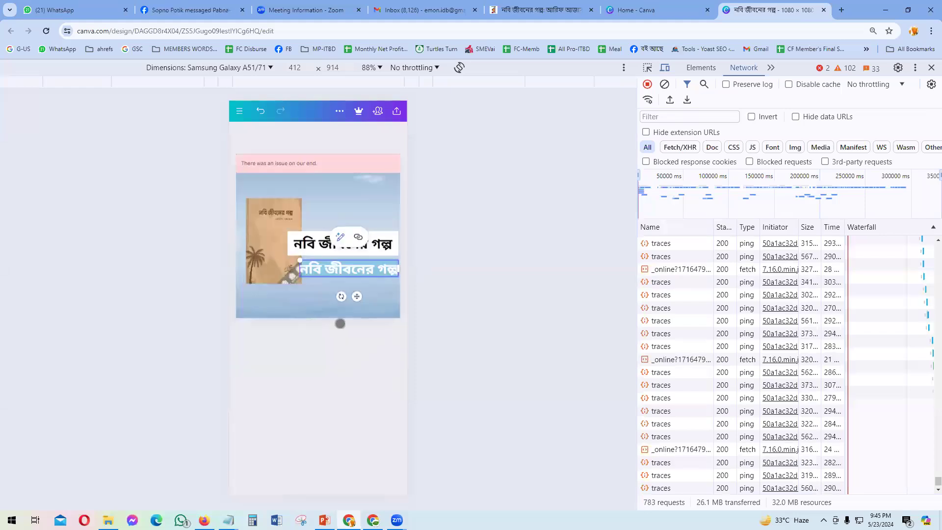
type("ও")
type("৫")
type("% ছাড়")
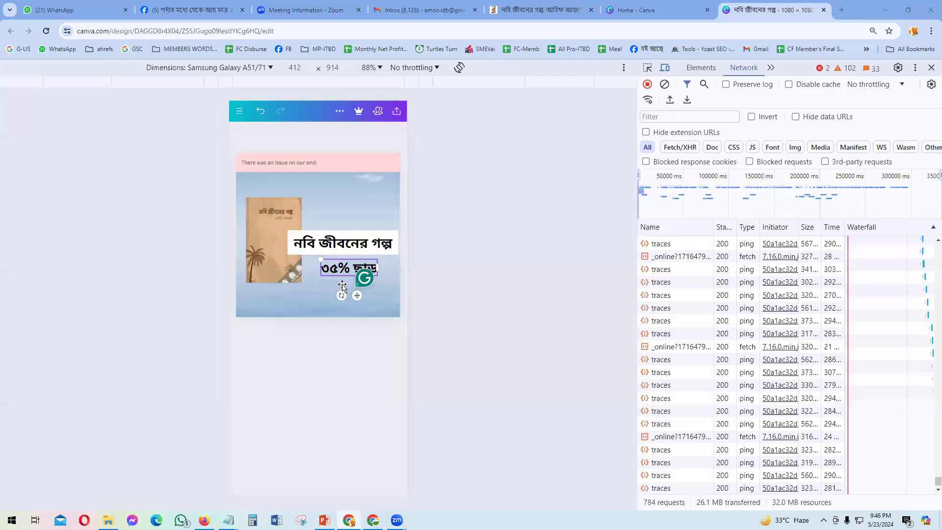
key("alt+Tab")
key("alt+Tab")
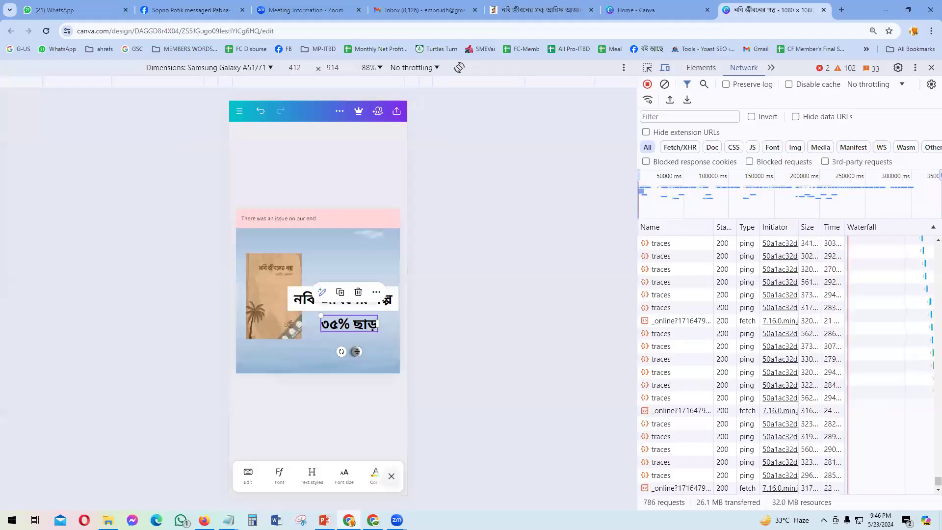
left_click_drag(356, 351, 353, 349)
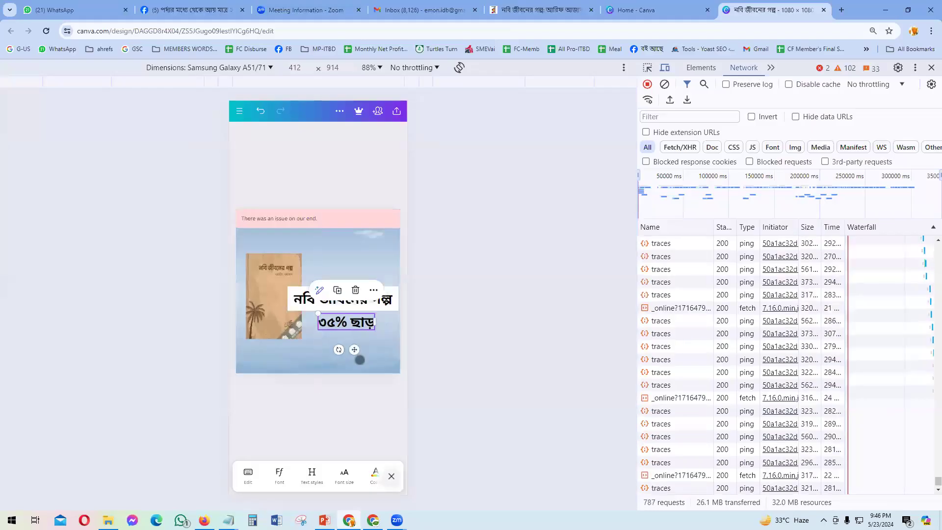
Step: Color the ৩৫% ছাড় text red (#FF0000) with a custom solid colour
left_click_drag(346, 475, 322, 479)
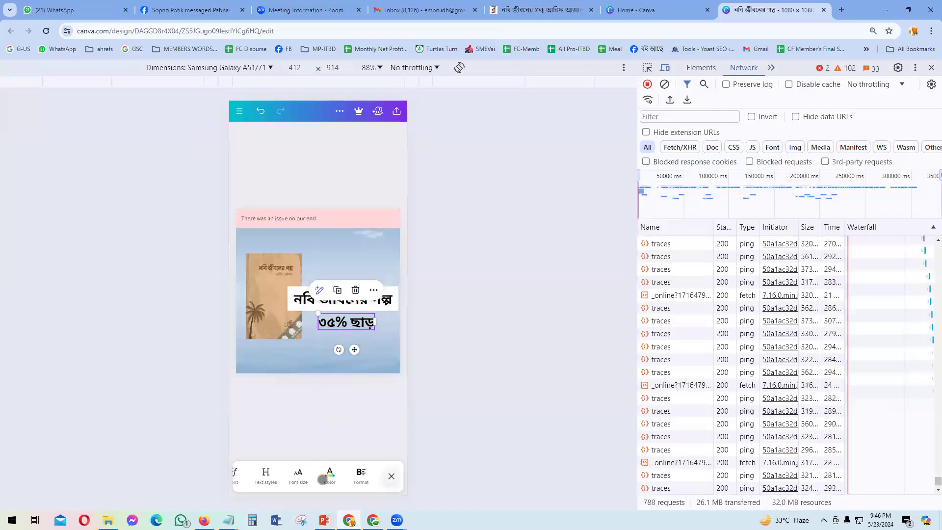
left_click(329, 475)
left_click(243, 381)
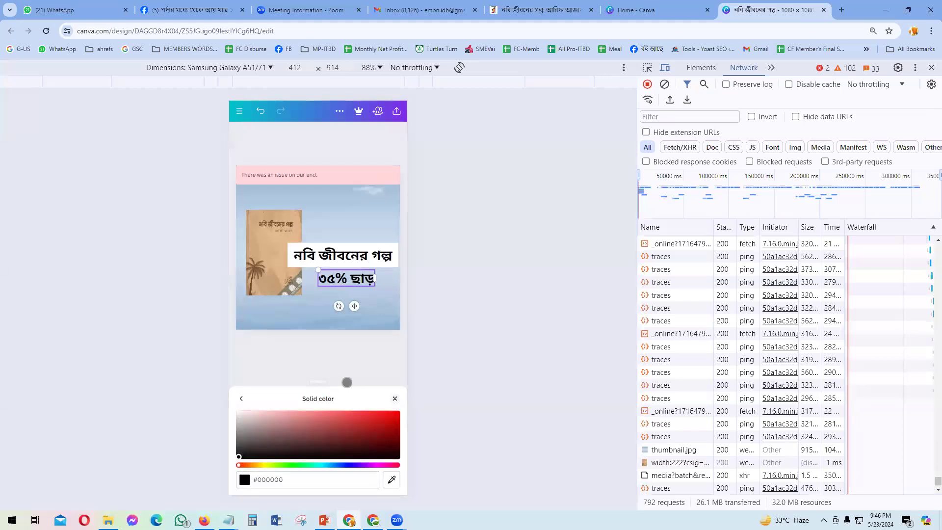
left_click(398, 412)
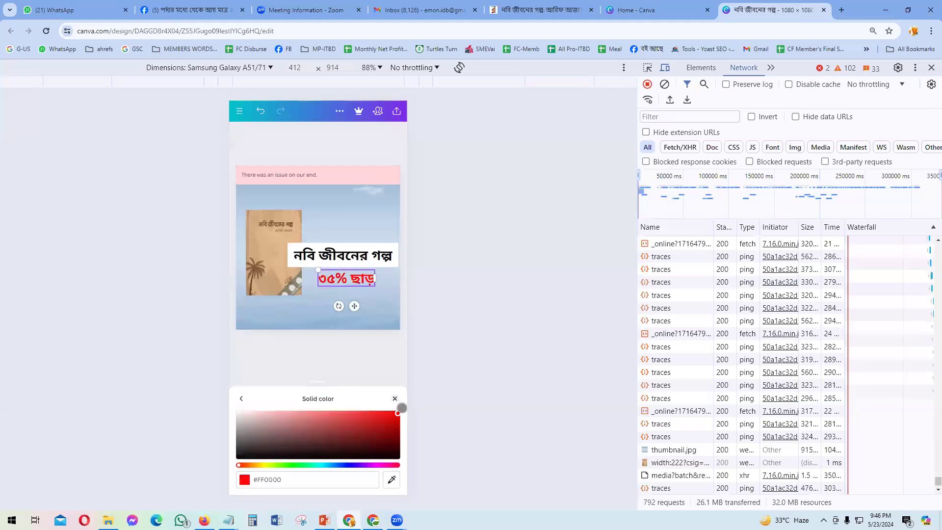
left_click(363, 342)
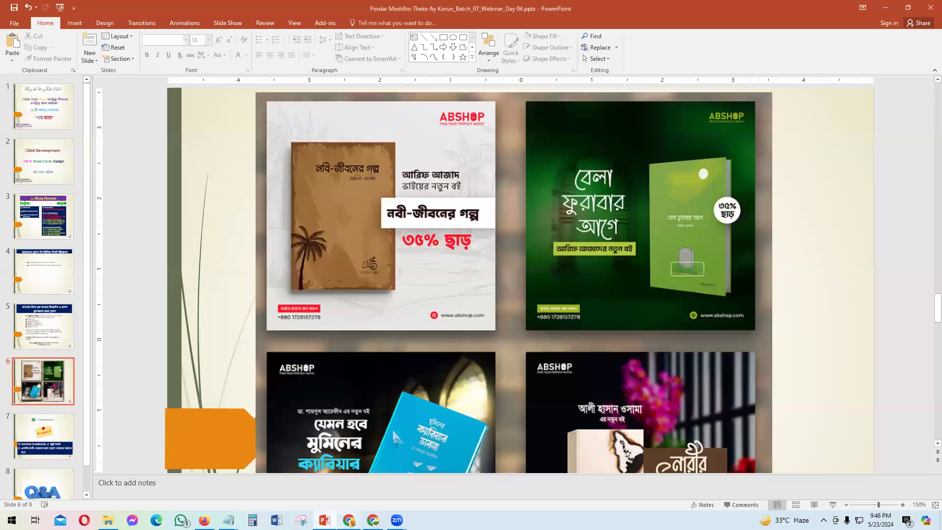
left_click(348, 520)
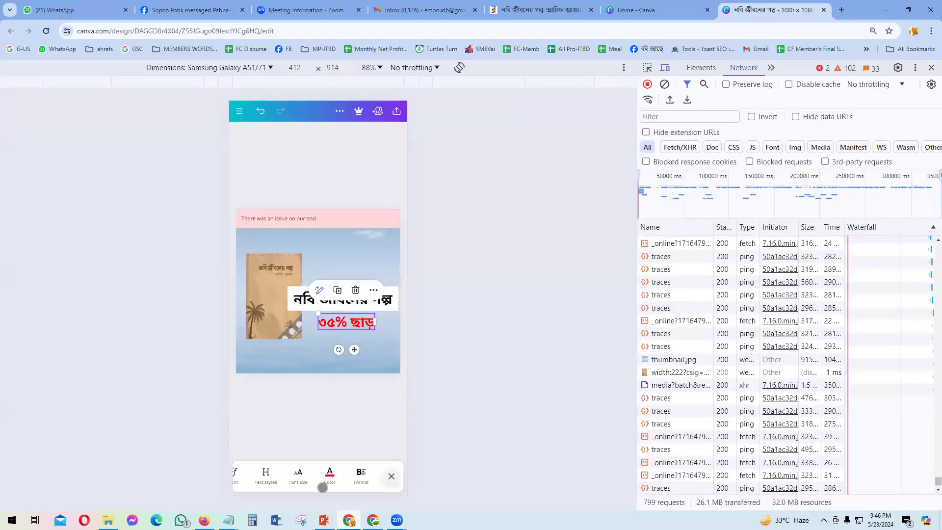
Step: Set the ৩৫% ছাড় text to font size 79 and shift it slightly up-left
left_click(361, 472)
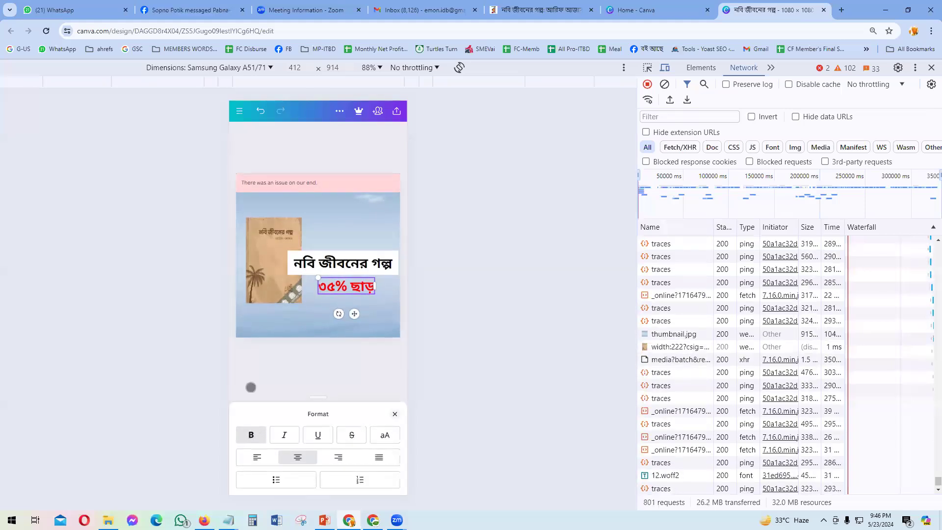
left_click(395, 413)
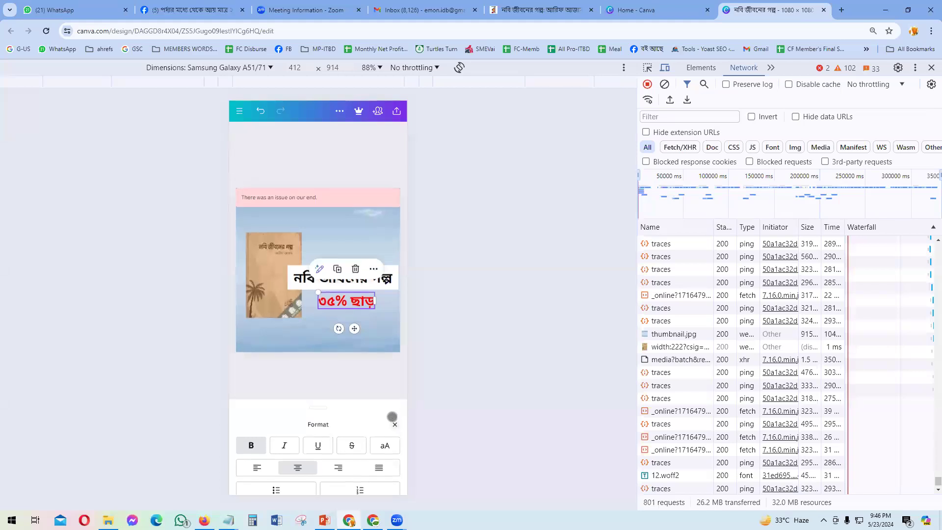
left_click_drag(250, 477, 286, 477)
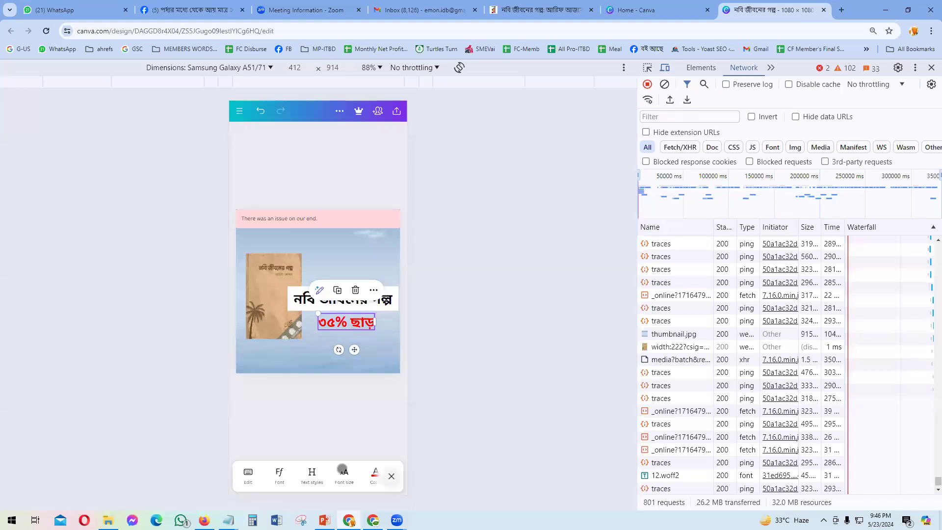
left_click(342, 470)
left_click_drag(298, 481, 311, 480)
left_click(334, 396)
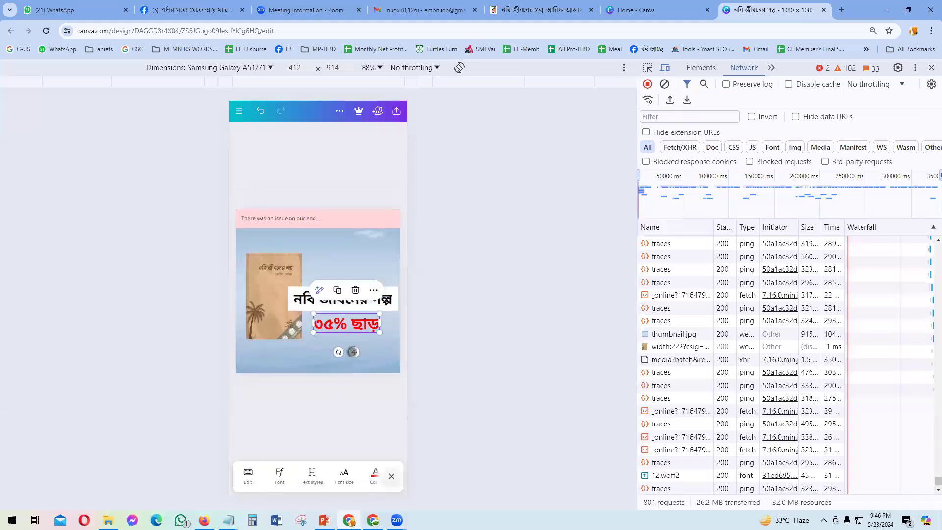
left_click_drag(353, 350, 350, 347)
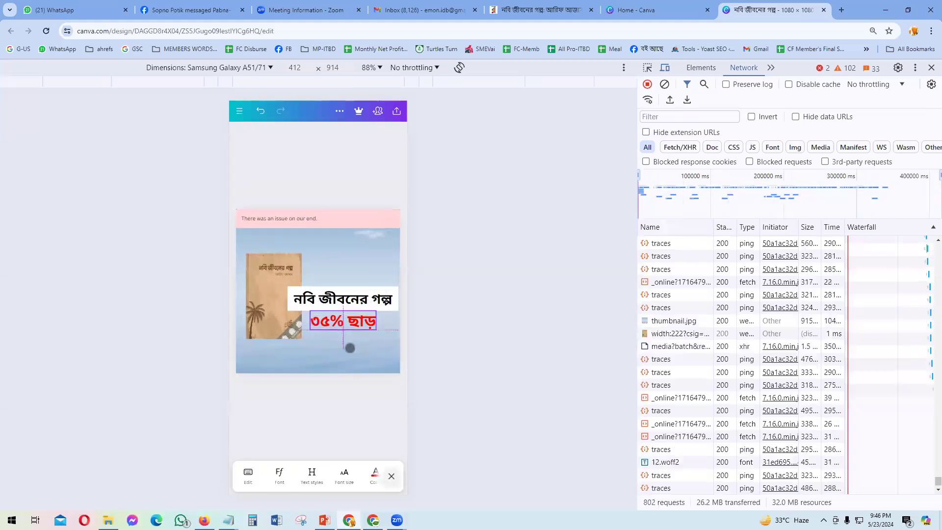
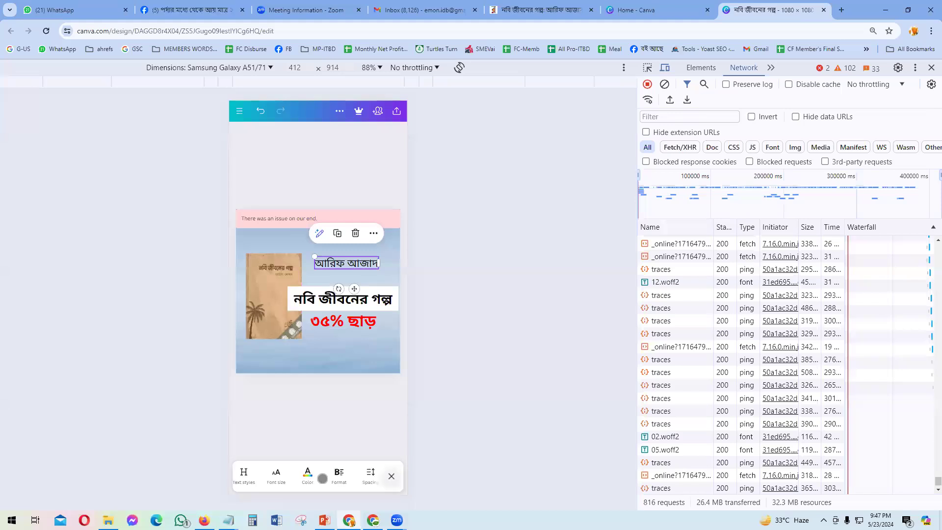
Step: Make the আরিফ আজাদ author name bold and nudge it into place just above the title
left_click(252, 436)
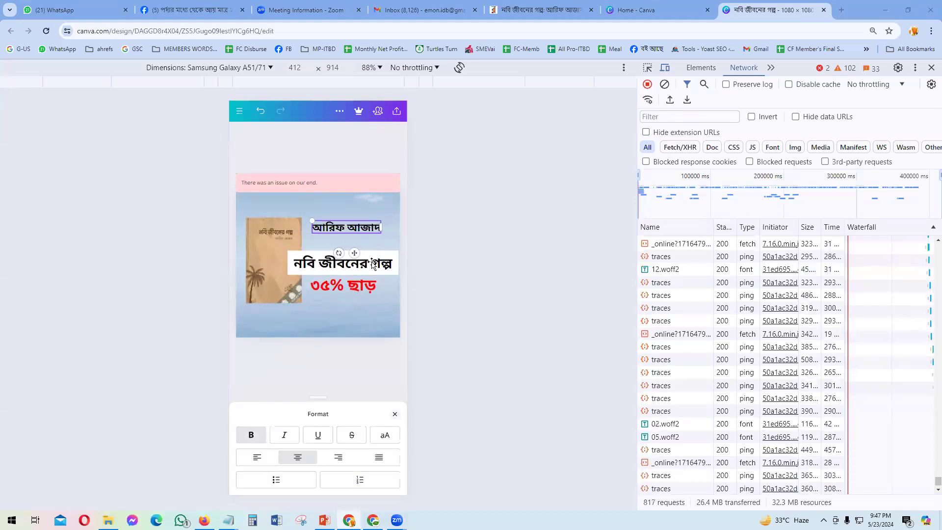
key("alt+Tab")
key("alt+Tab")
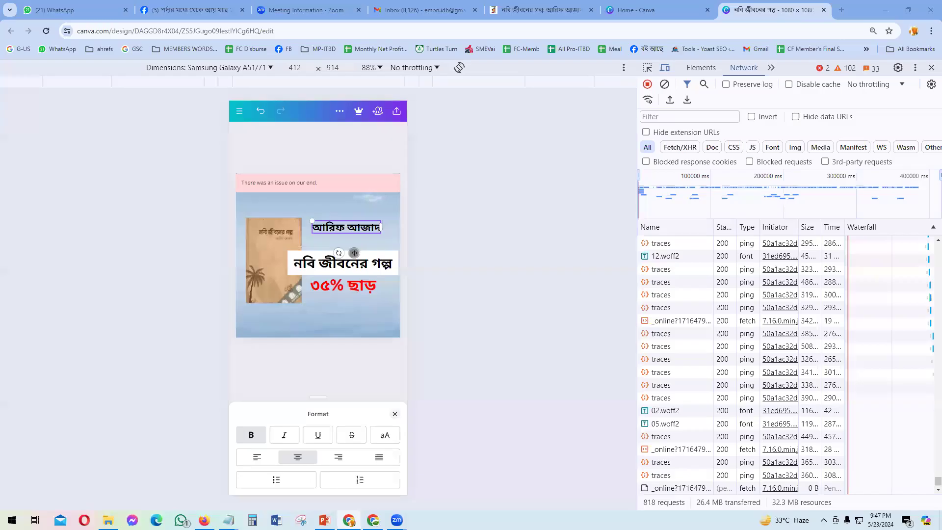
left_click_drag(348, 253, 349, 254)
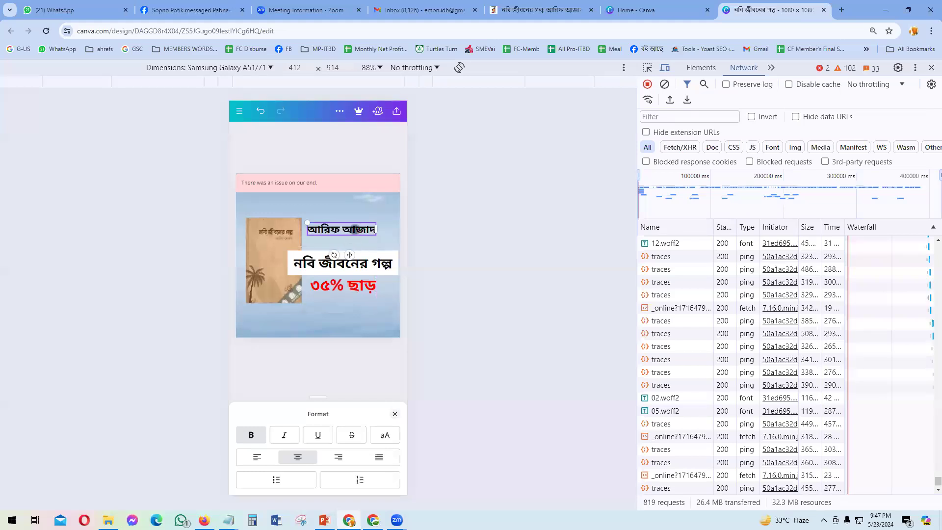
left_click(376, 206)
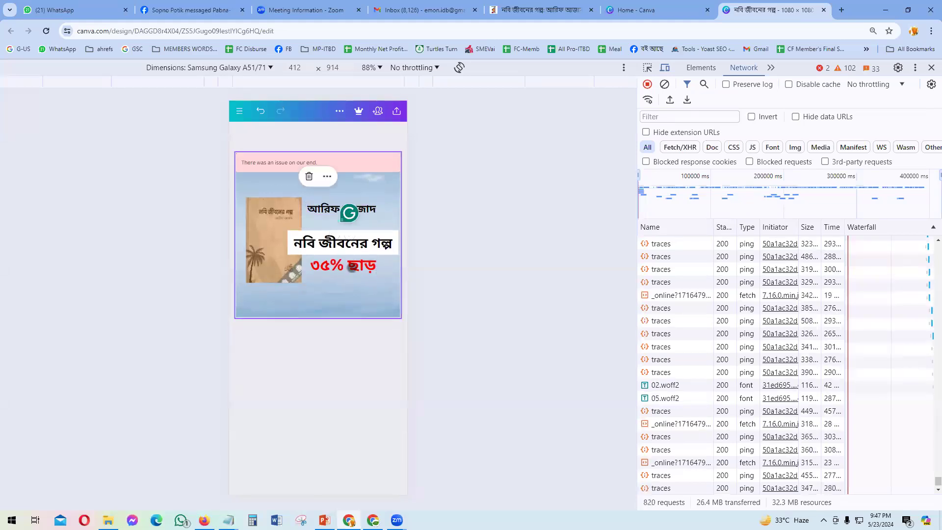
left_click(352, 267)
Step: Duplicate the author name below itself and retype the copy as 'ভাইয়ের নতুন বই'
left_click(333, 235)
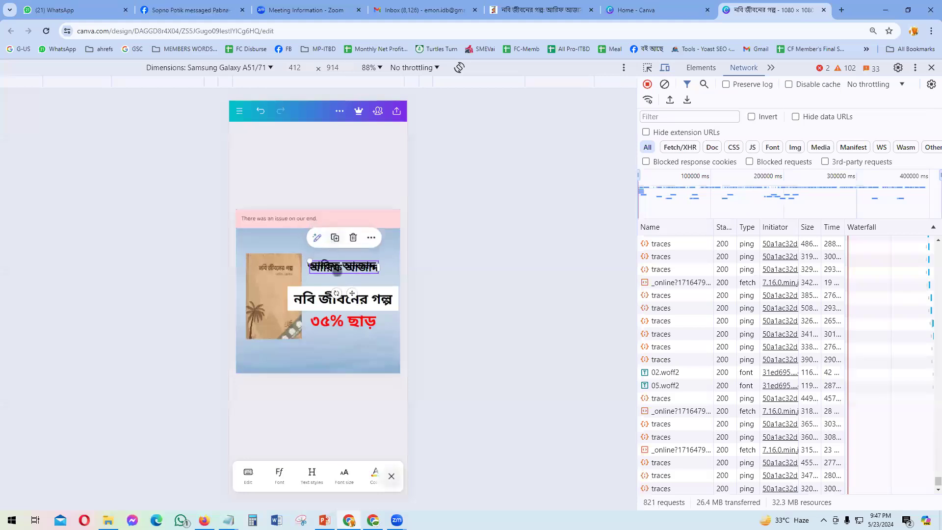
left_click_drag(348, 267, 347, 278)
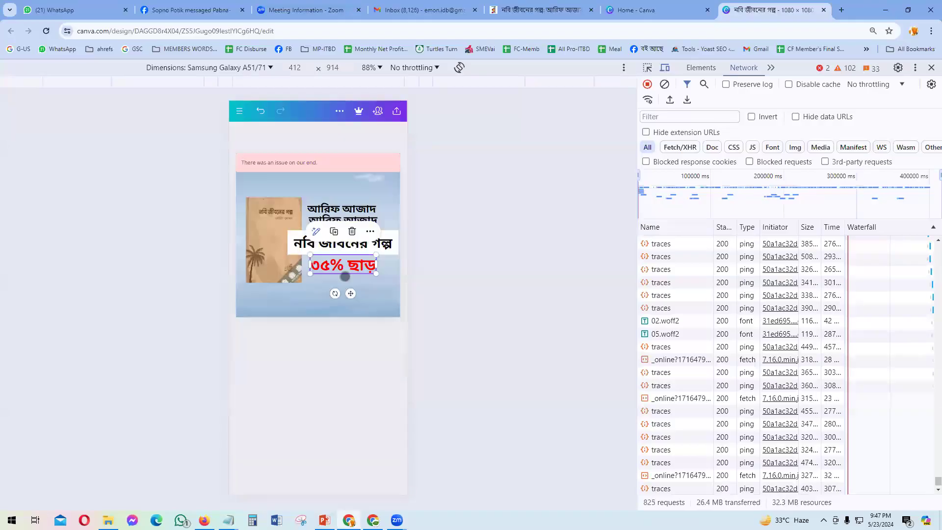
key("Escape")
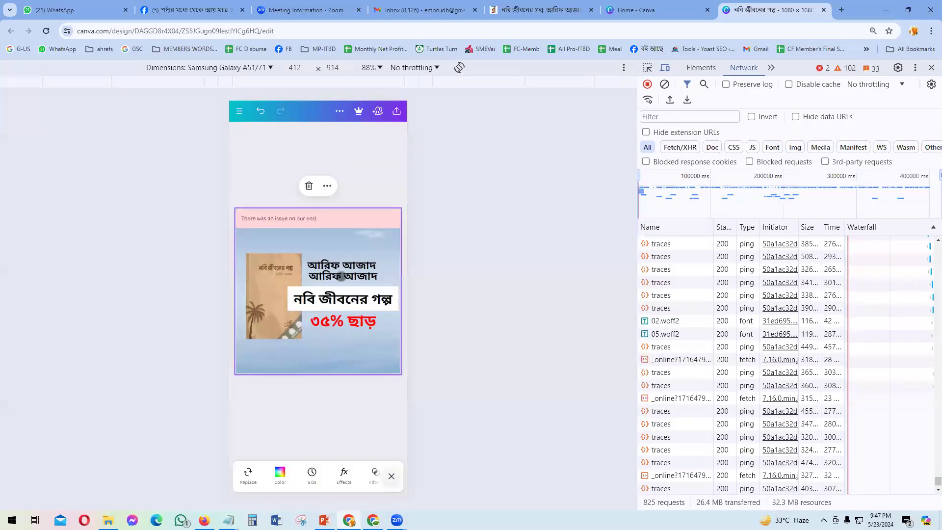
left_click(344, 275)
left_click(342, 276)
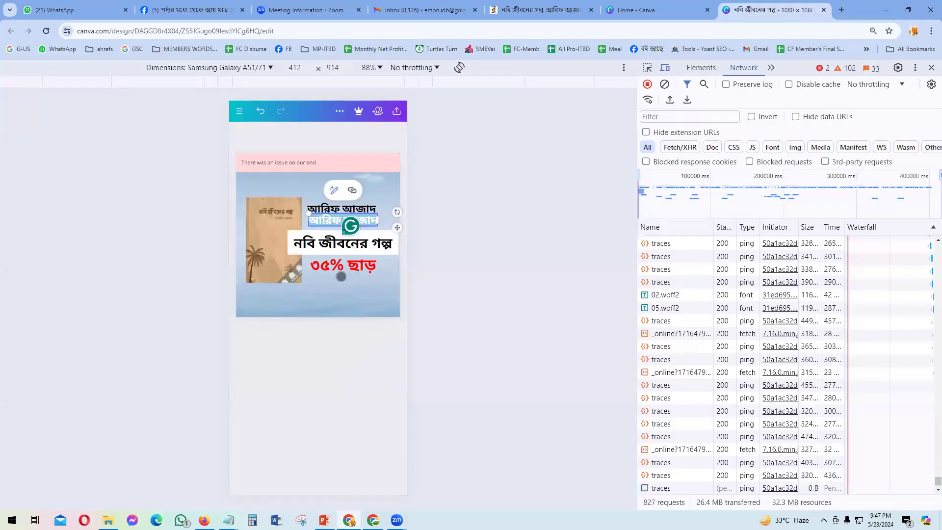
type("ভাই")
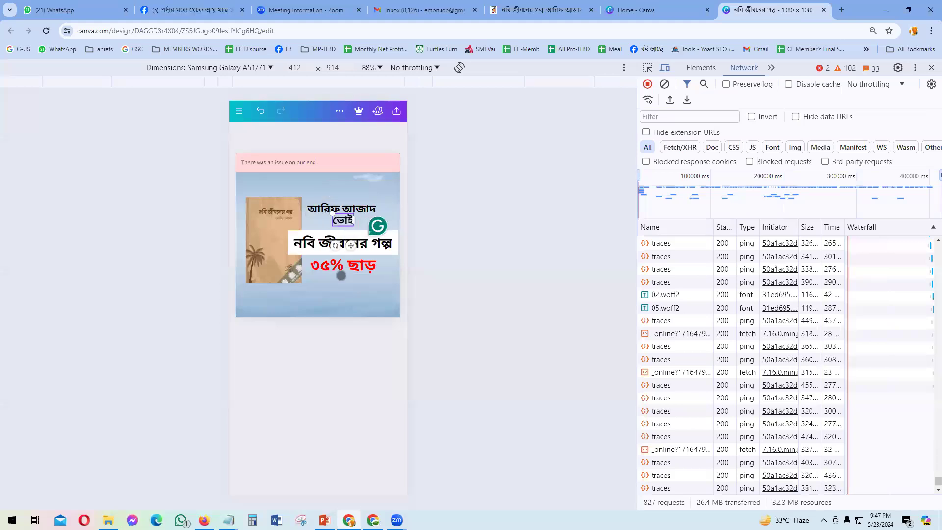
type("য়ের নতুন বই")
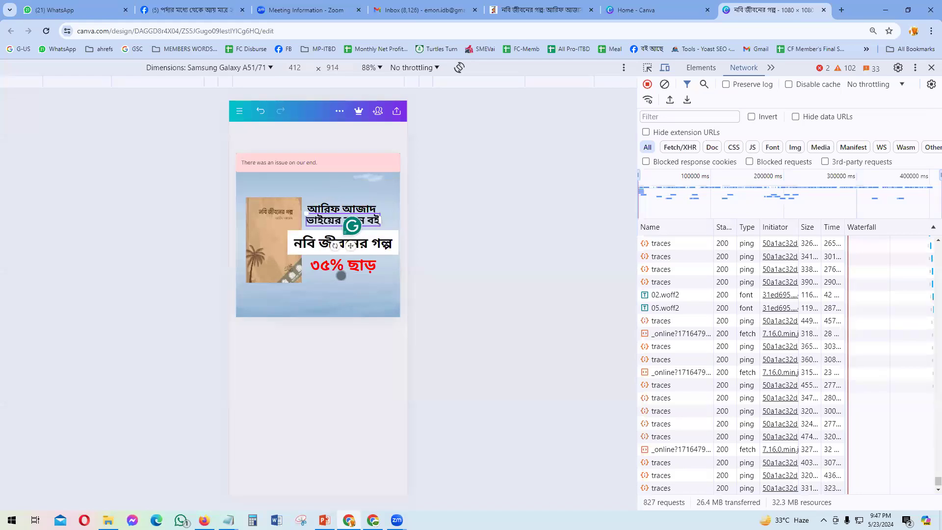
left_click(359, 347)
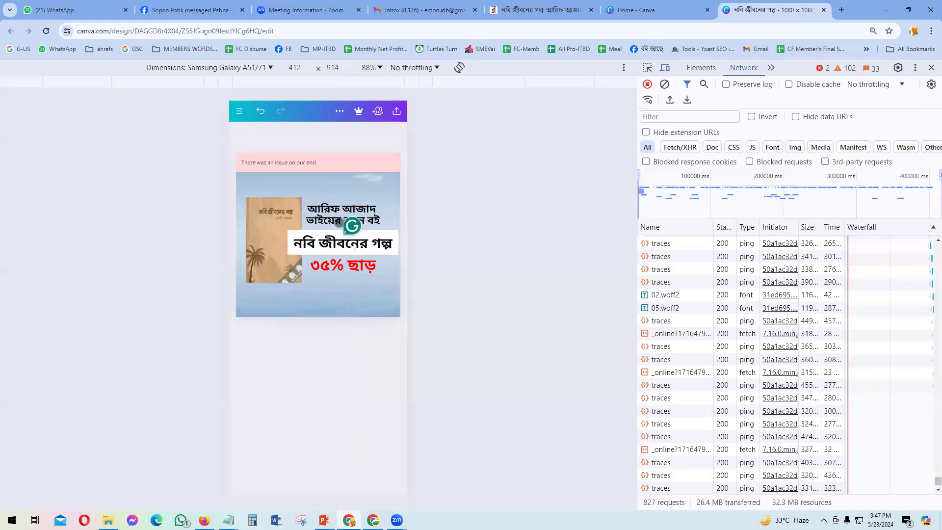
Step: Turn off bold on the 'ভাইয়ের নতুন বই' line so it appears in regular weight
left_click(321, 216)
left_click(322, 274)
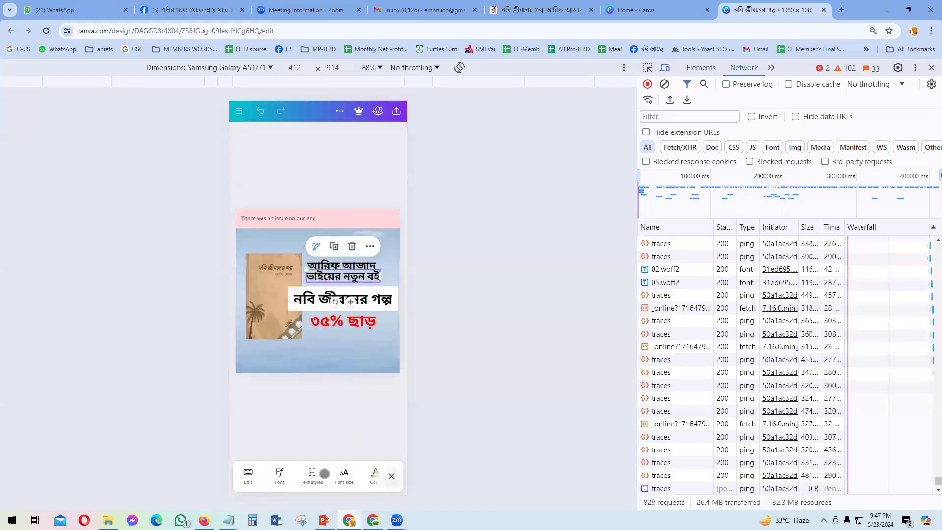
left_click_drag(325, 474, 255, 476)
left_click(315, 480)
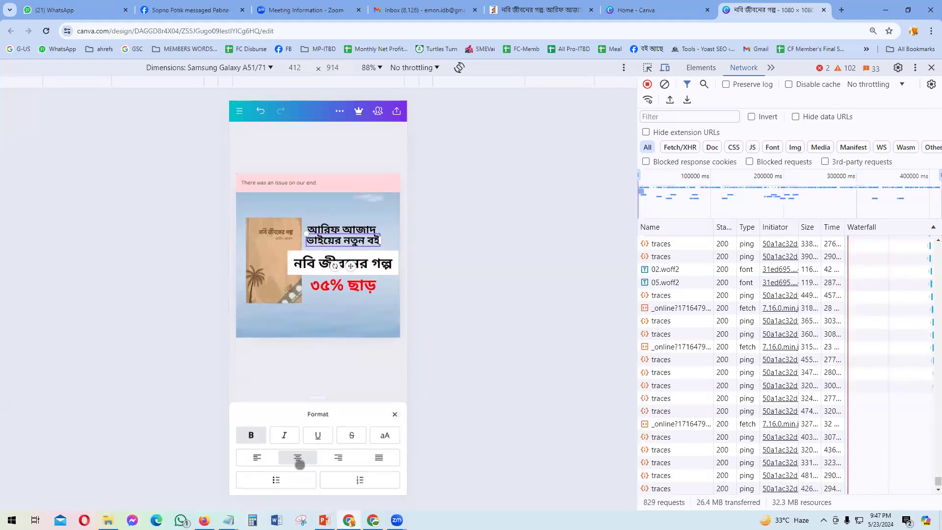
left_click(251, 433)
left_click(330, 379)
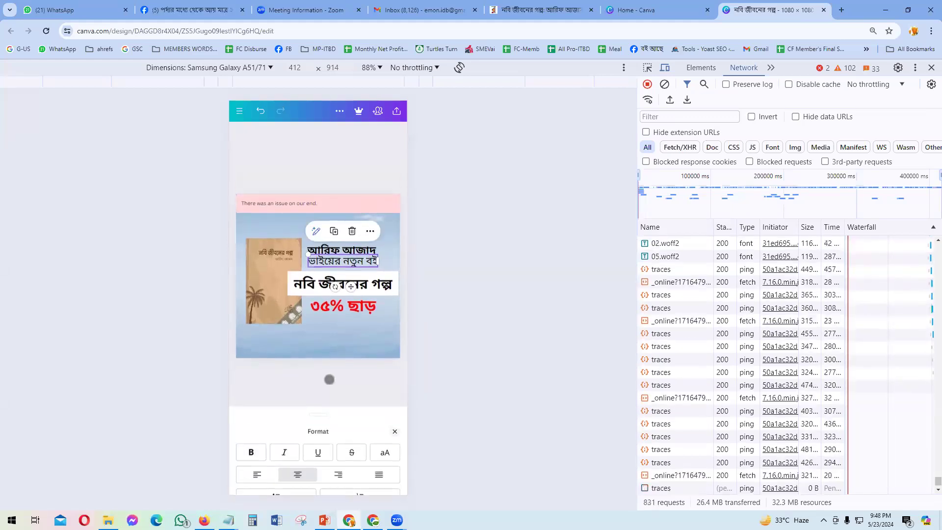
left_click(391, 474)
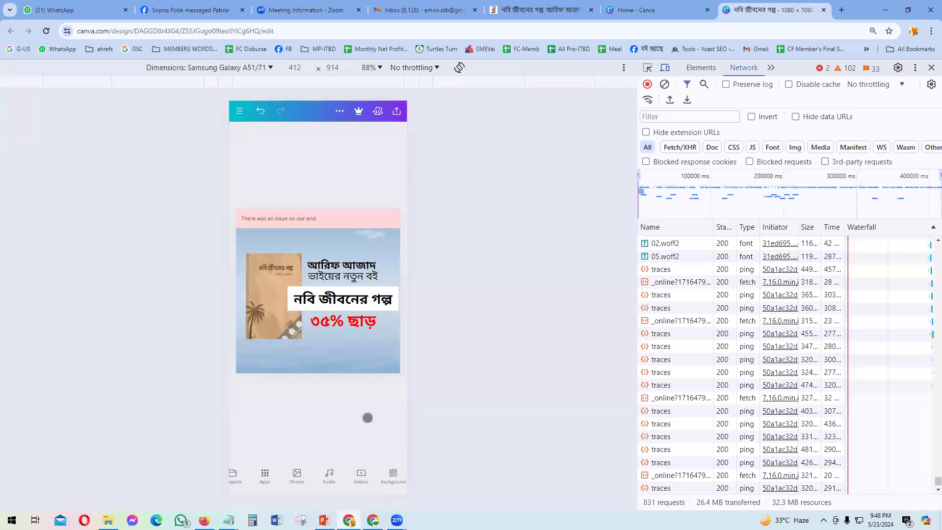
left_click(324, 520)
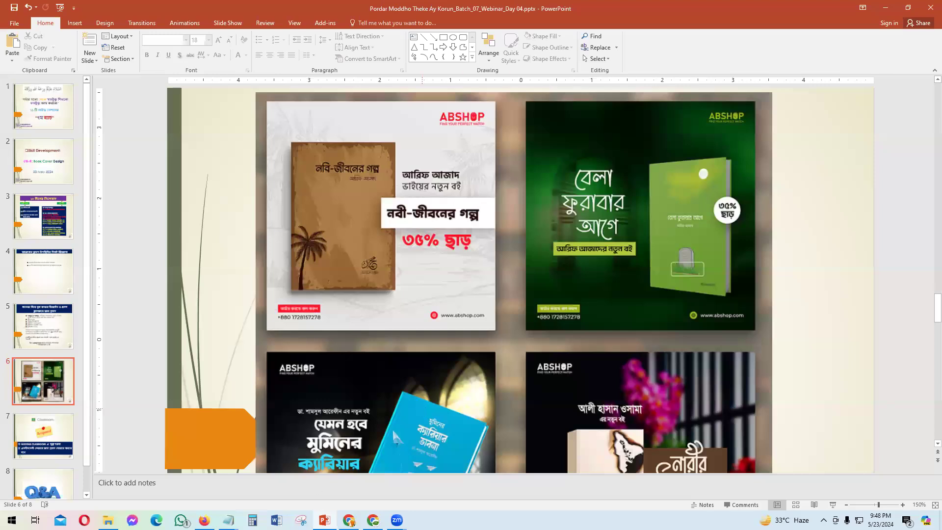
left_click(349, 520)
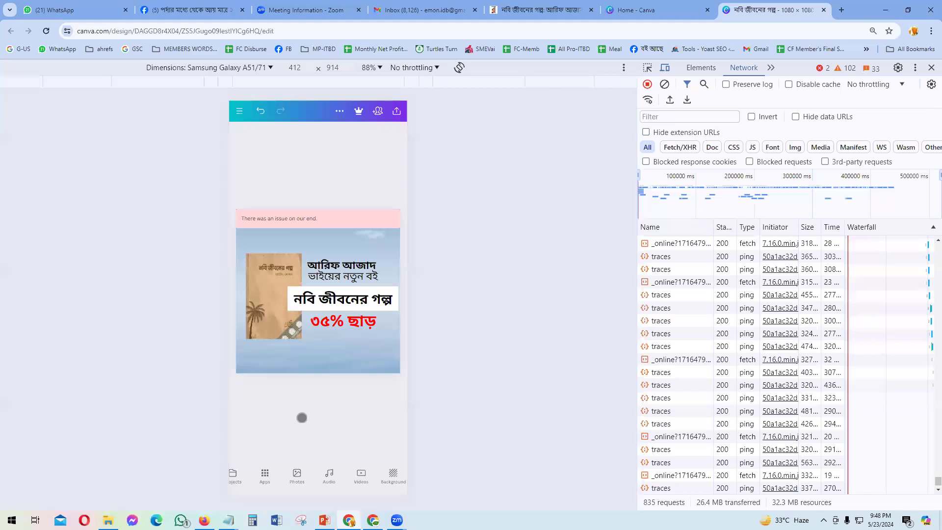
left_click_drag(253, 471, 313, 475)
Step: Search elements for a book icon and add a small black open-book graphic near the top-right
left_click_drag(238, 472, 281, 475)
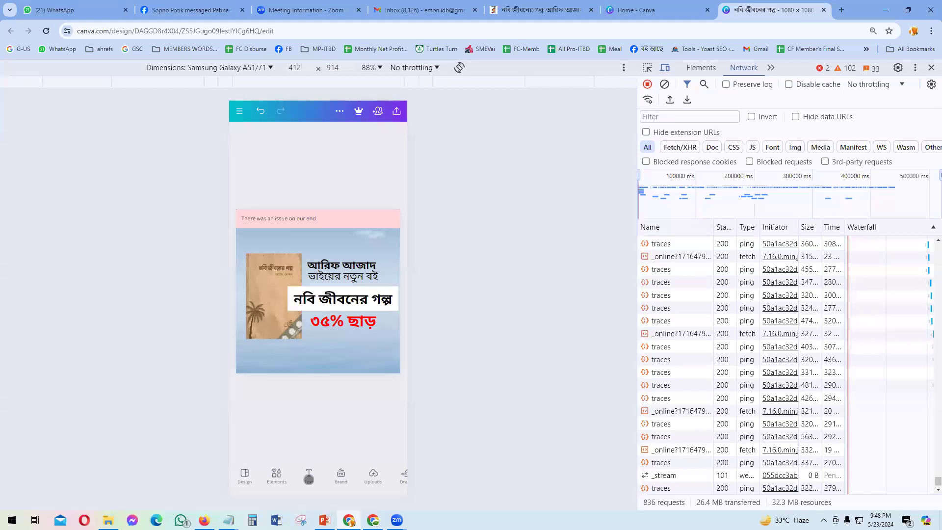
left_click(274, 477)
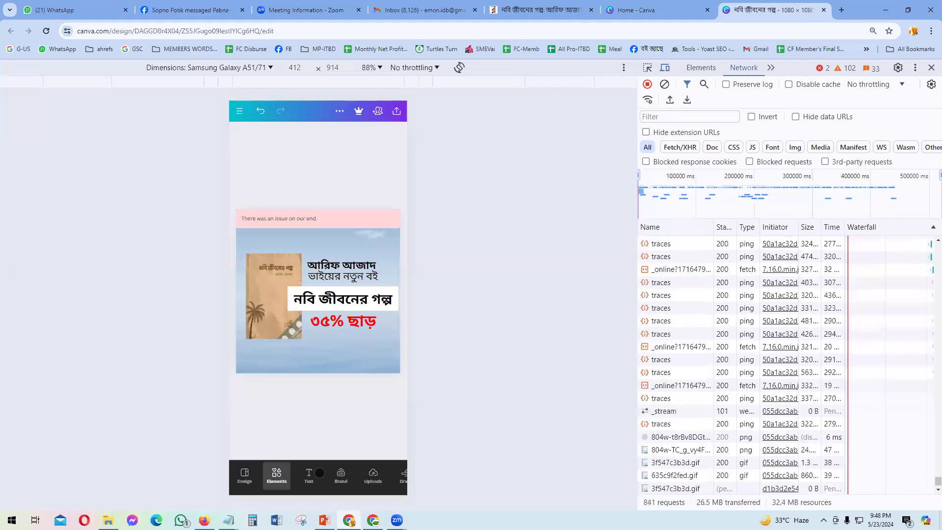
left_click(277, 146)
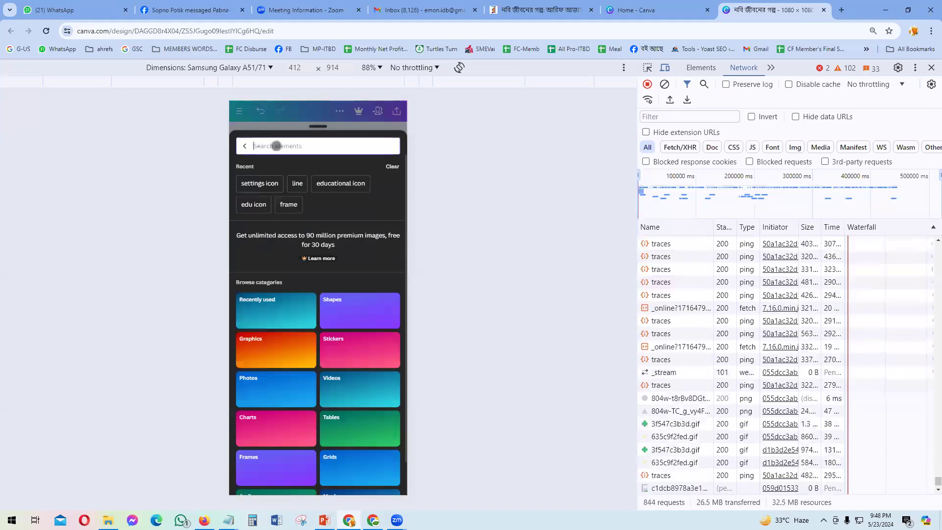
type("b")
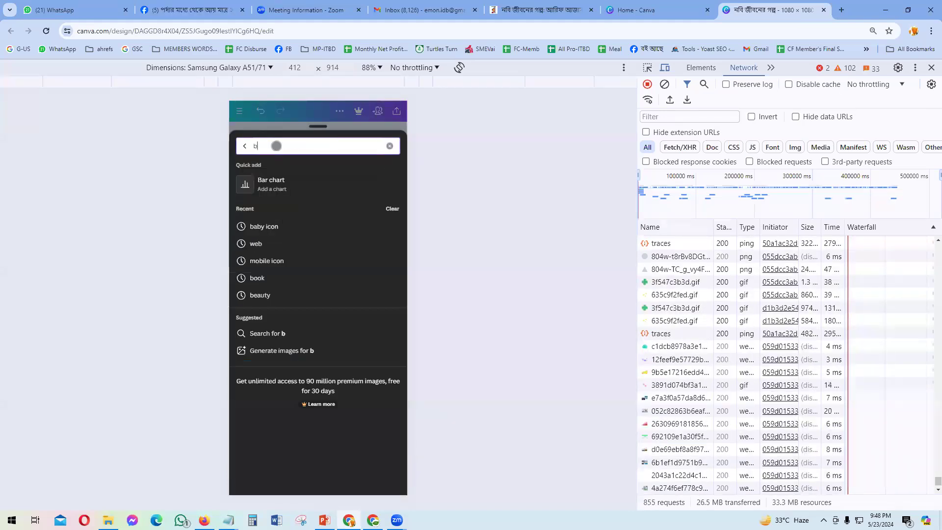
type("ook lcon")
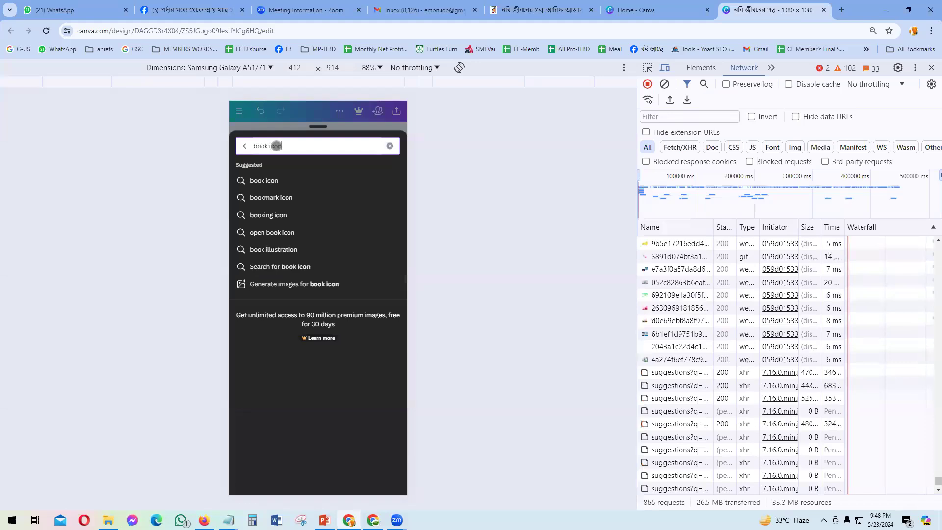
key("Return")
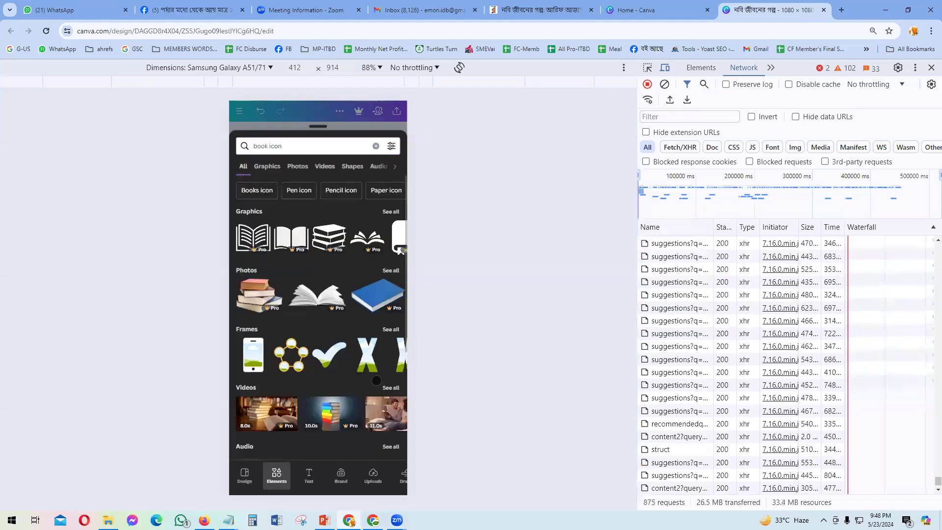
left_click_drag(400, 250, 310, 251)
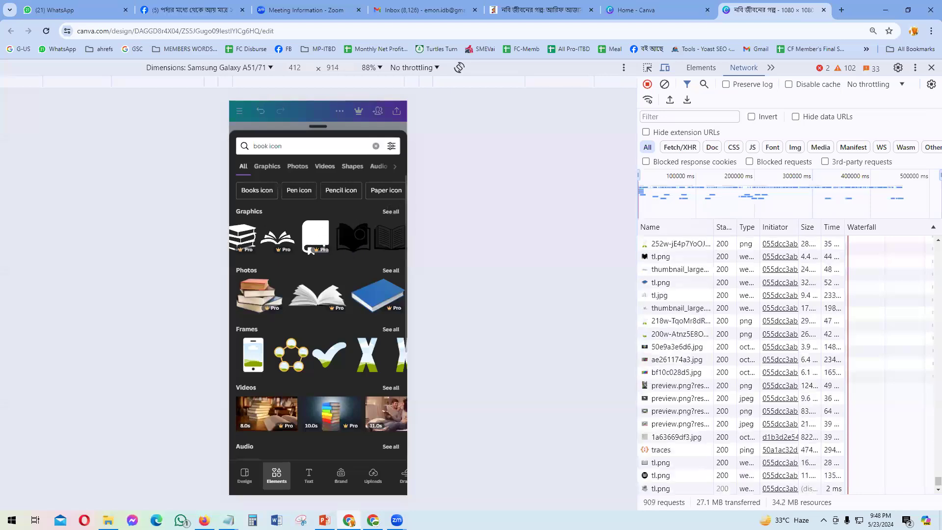
left_click(353, 238)
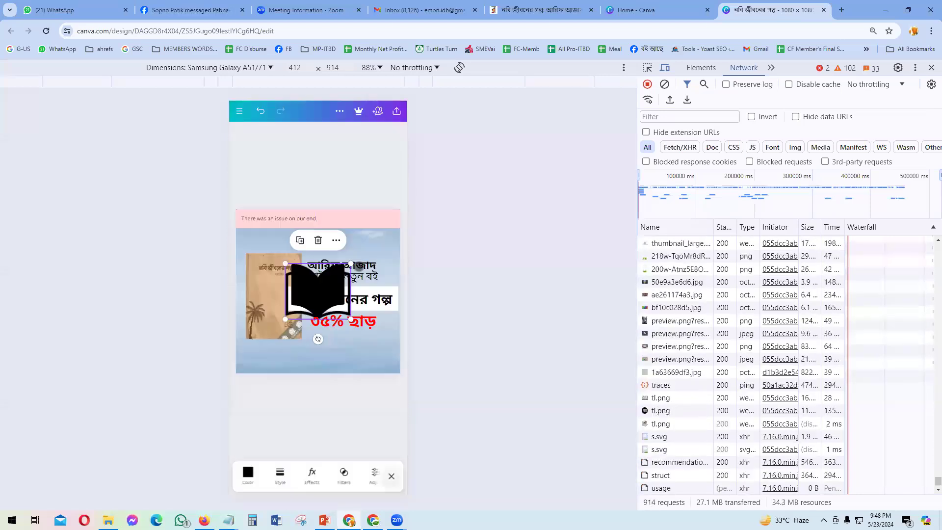
left_click_drag(285, 264, 395, 269)
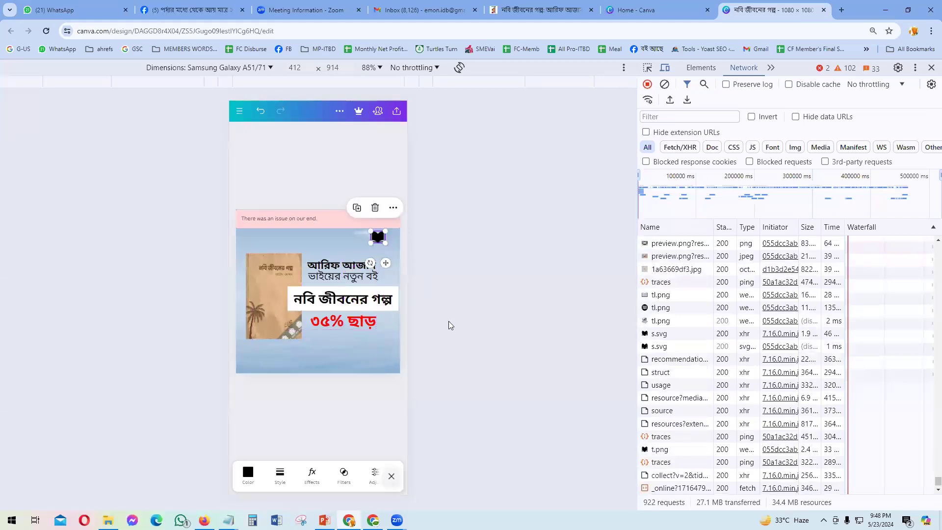
Step: Recolour the book icon a soft blue with a custom colour, then close the panel and deselect
left_click(247, 472)
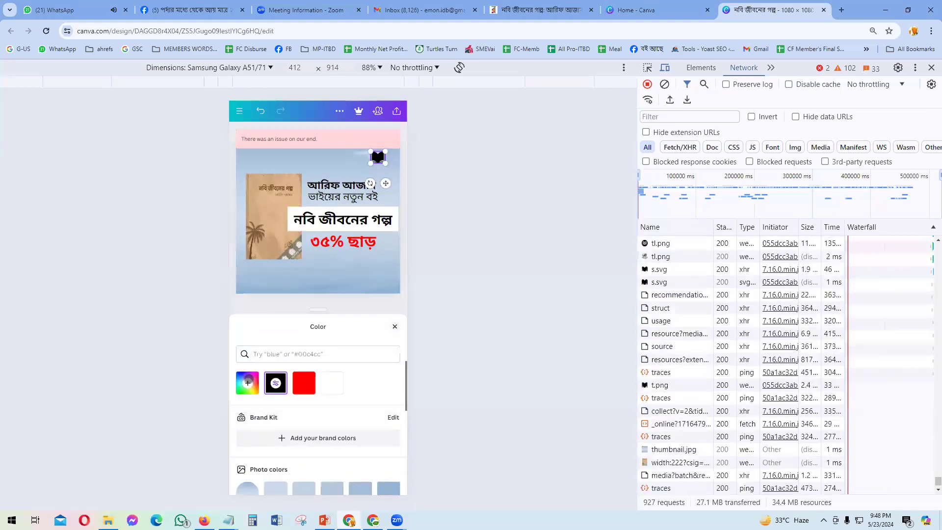
left_click(247, 383)
left_click_drag(316, 470, 335, 465)
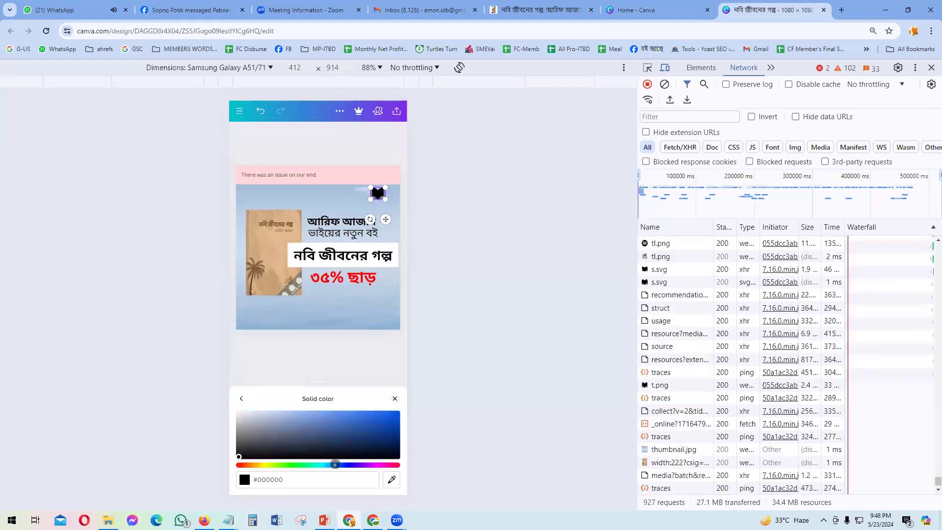
left_click(367, 413)
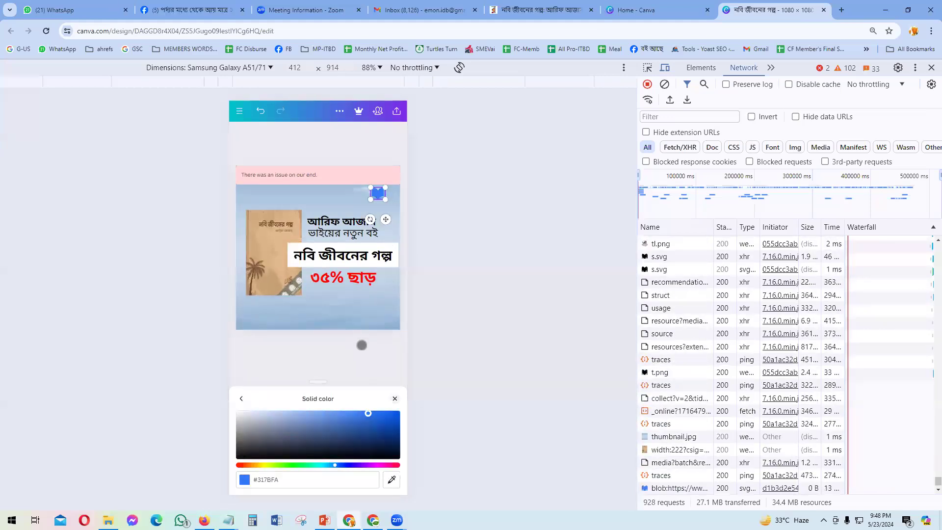
left_click(328, 417)
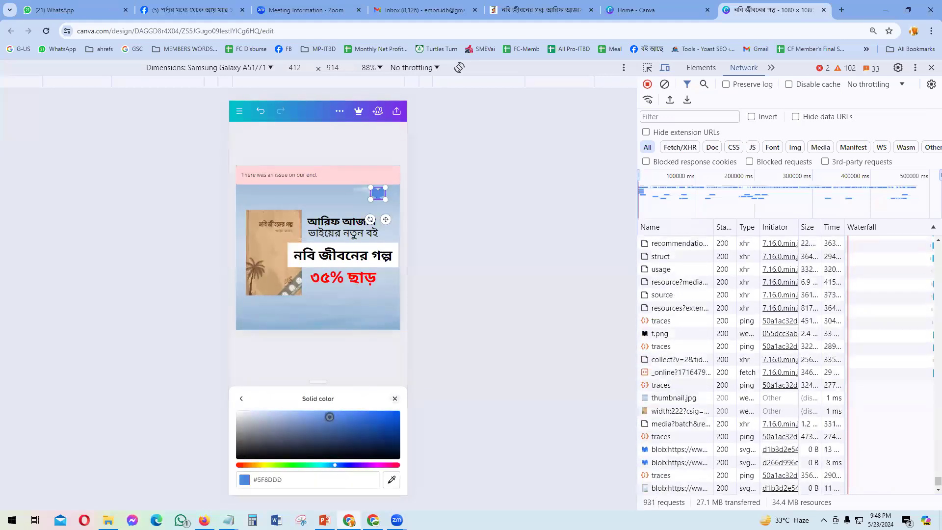
left_click_drag(329, 416, 330, 417)
left_click(360, 296)
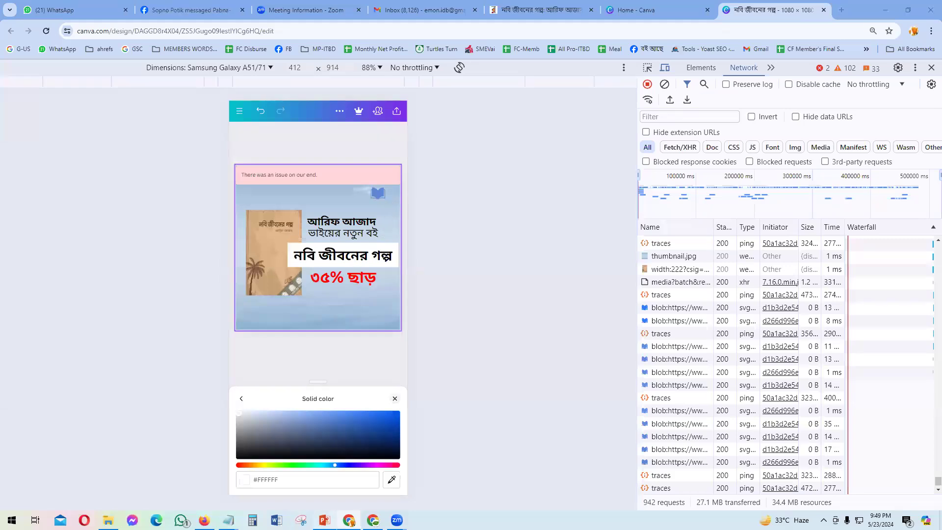
key("alt+Tab")
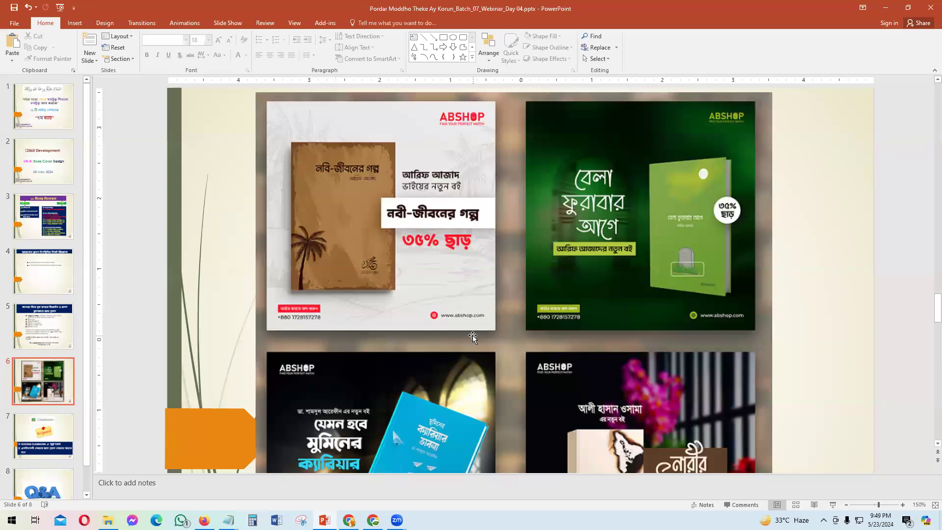
key("alt+Tab")
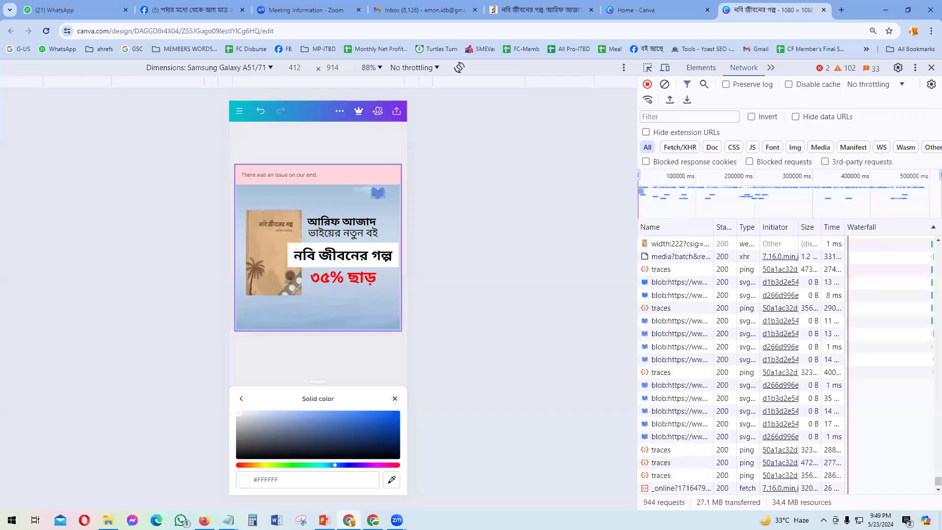
left_click(395, 398)
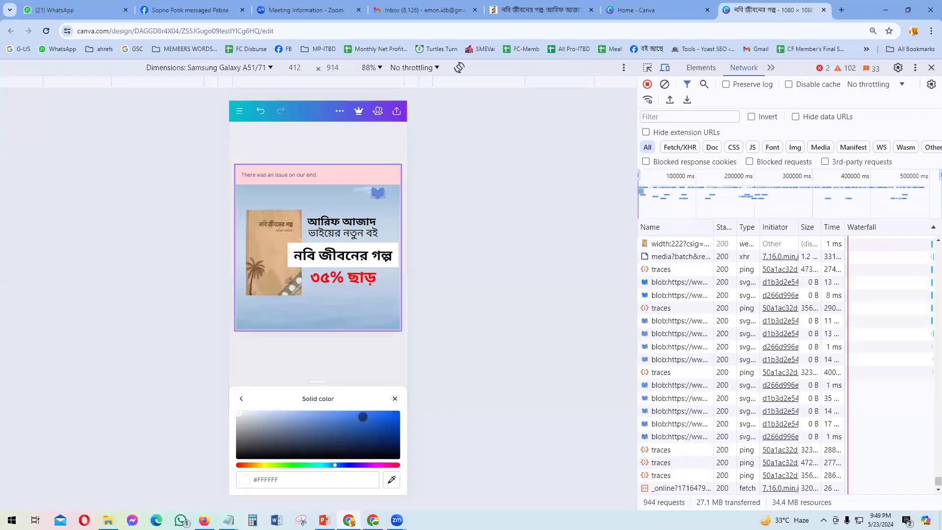
left_click(284, 421)
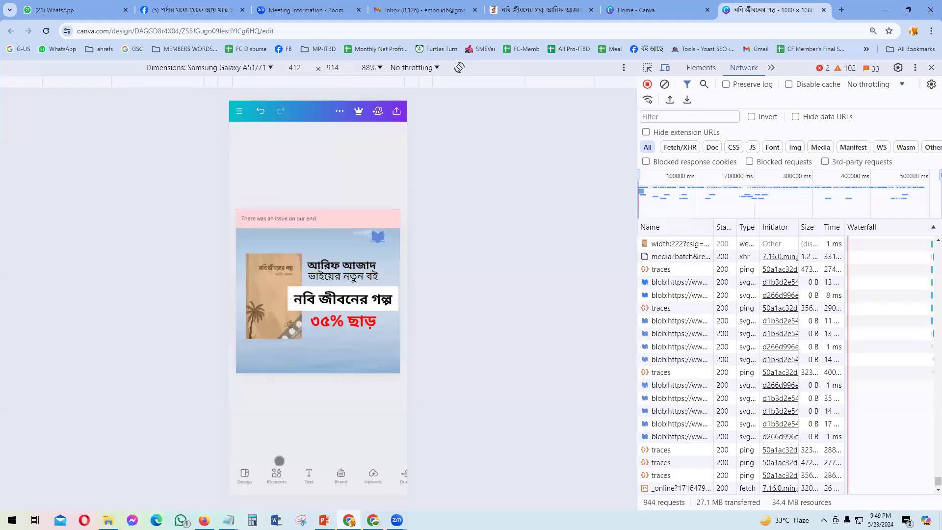
Step: Search elements for 'shape', add a square, and place it as a blue bar under the book cover
left_click(275, 474)
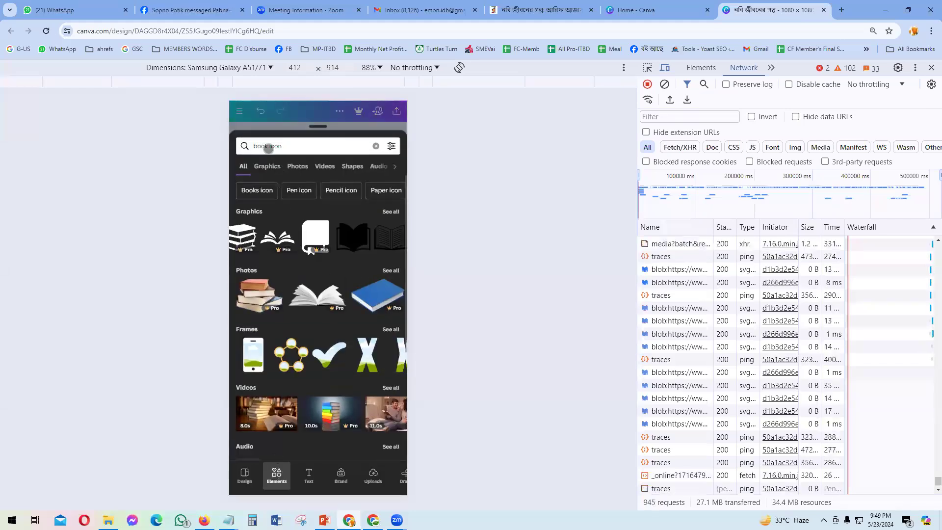
left_click(308, 148)
key("BackSpace")
key("BackSpace")
key("BackSpace")
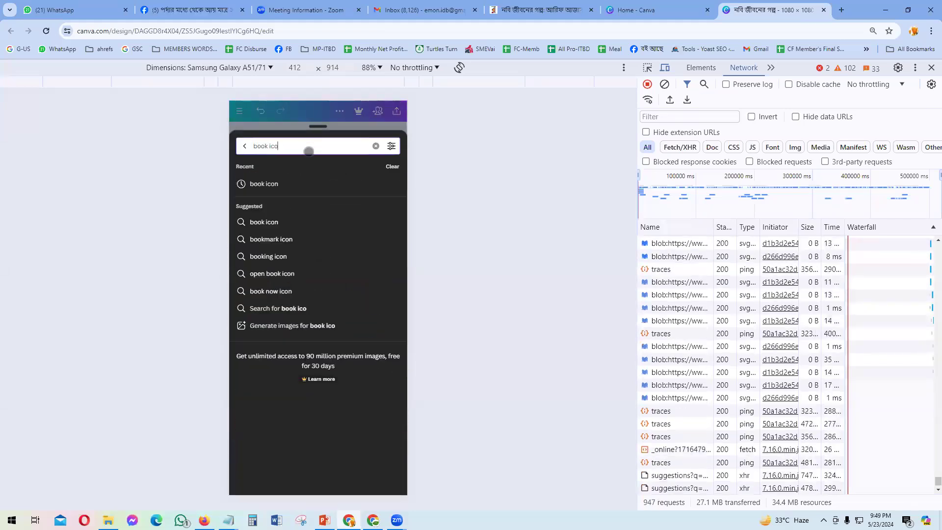
key("BackSpace")
key("BackSpace")
key("BackSpace")
key("BackSpace")
key("BackSpace")
key("BackSpace")
type("s")
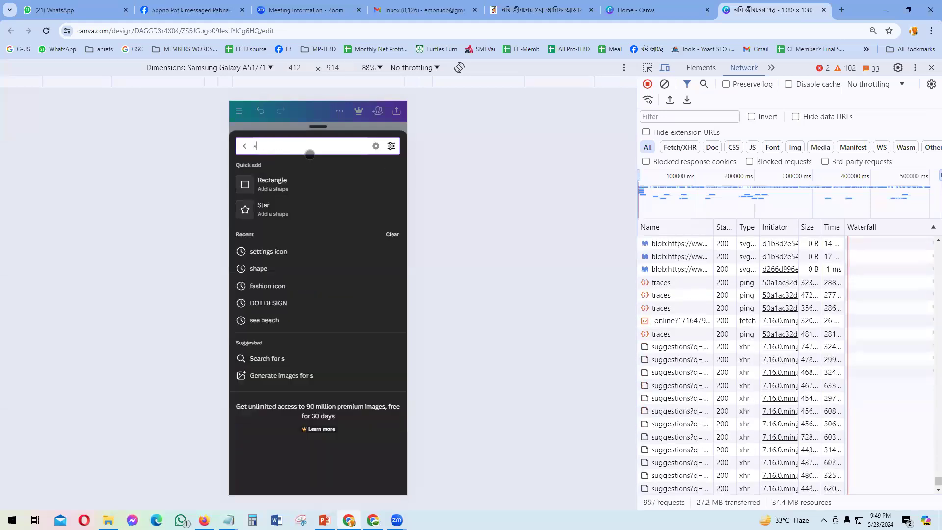
type("hape")
key("Return")
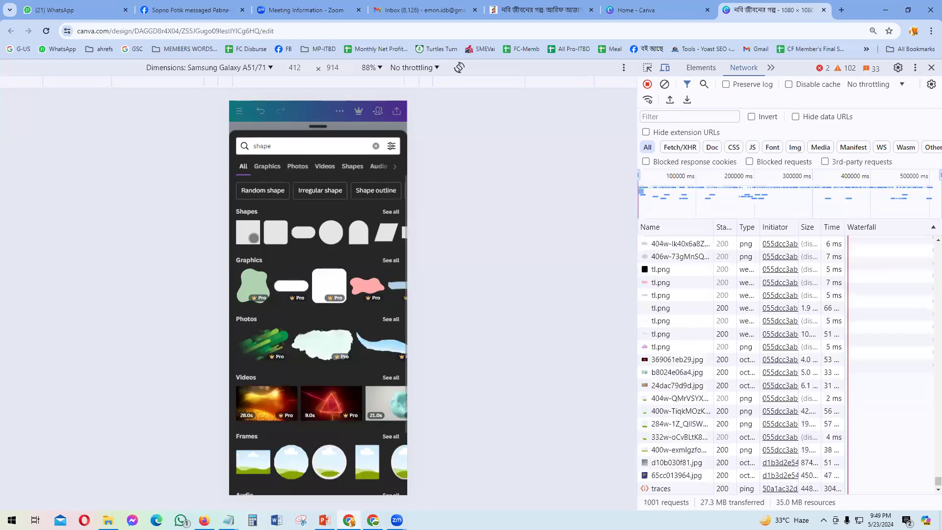
left_click(254, 238)
left_click_drag(262, 300, 286, 301)
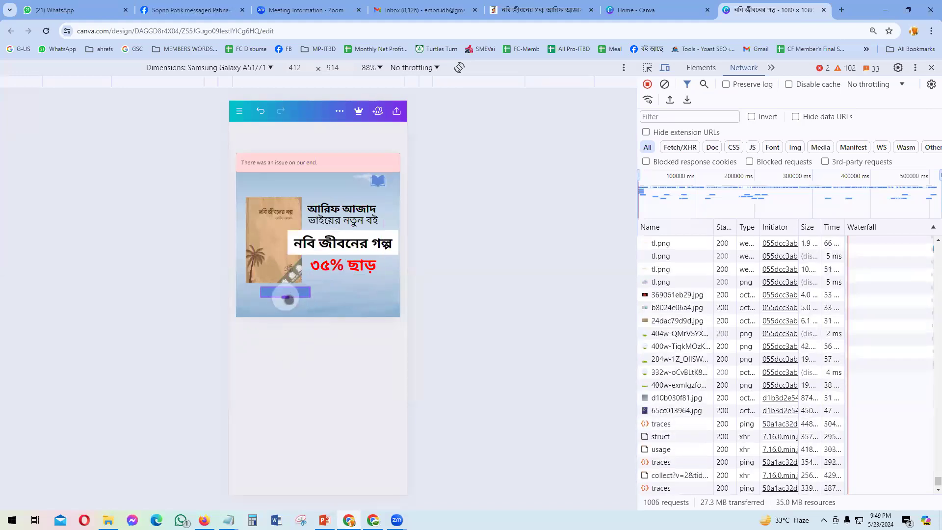
left_click(286, 293)
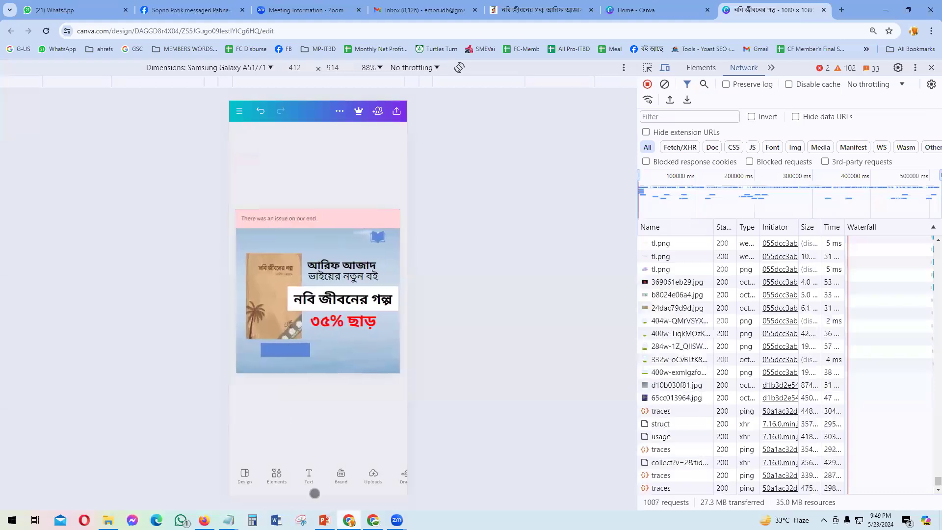
mouse_move(293, 356)
left_mouse_down()
mouse_move(266, 354)
mouse_move(301, 355)
left_mouse_up()
left_click(303, 396)
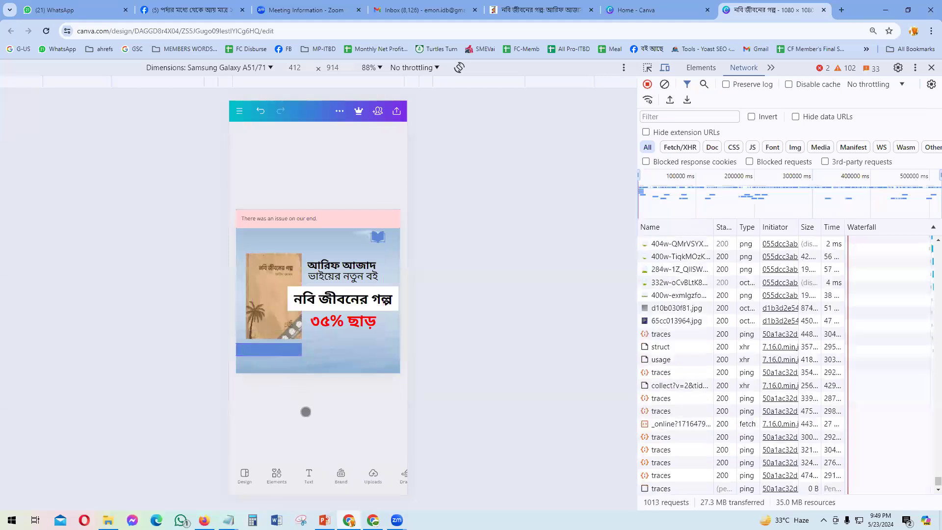
Step: Copy the author text onto the blue bar, retype it as 'অর্ডার করতে কল করুন', and enlarge its box
left_click(344, 260)
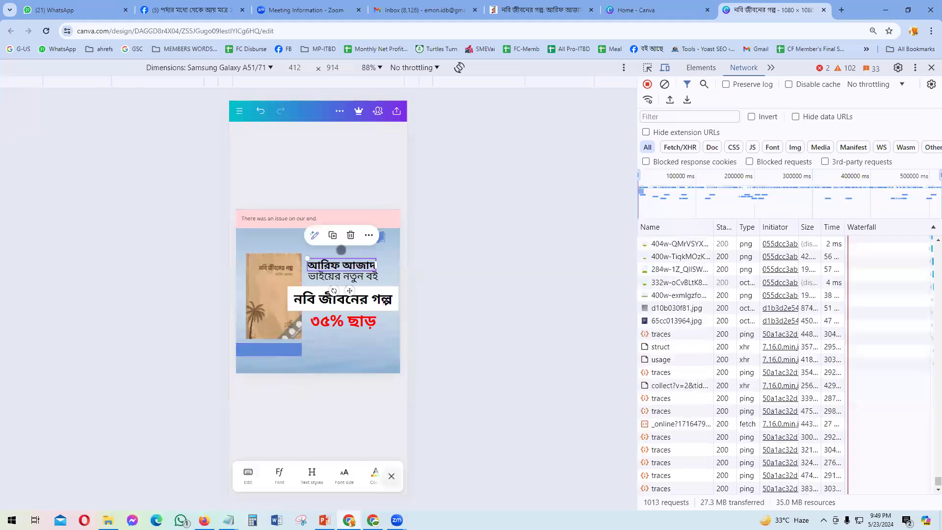
left_click_drag(351, 279, 274, 374)
left_click(273, 349)
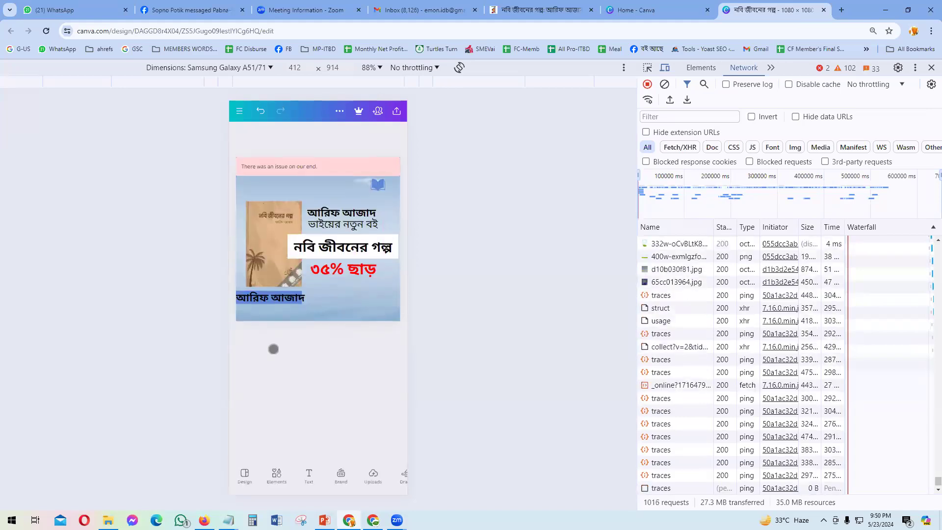
double_click(274, 351)
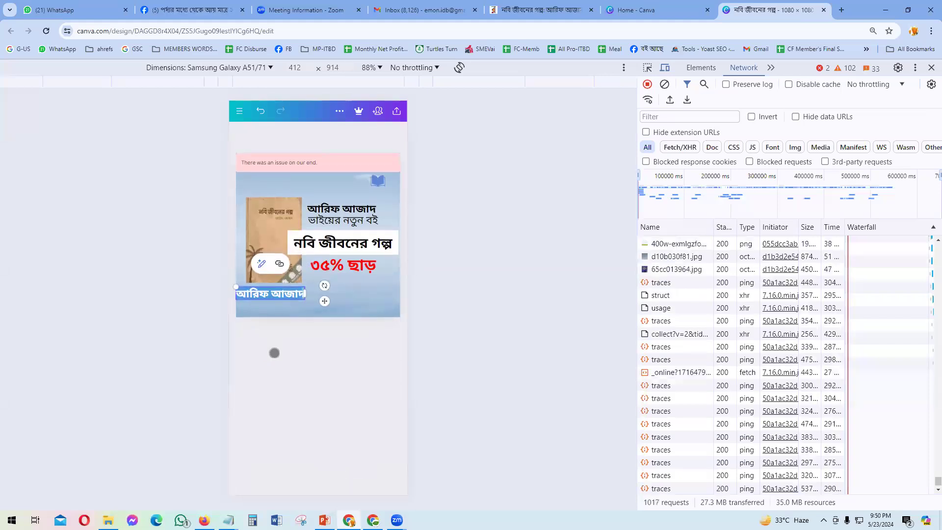
type("Fঅ")
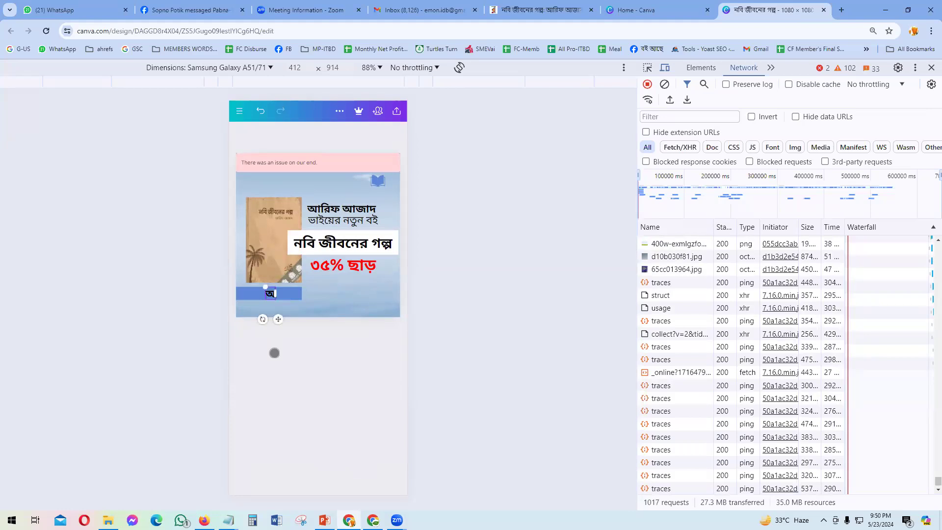
type("র্ডার করতে কল ক")
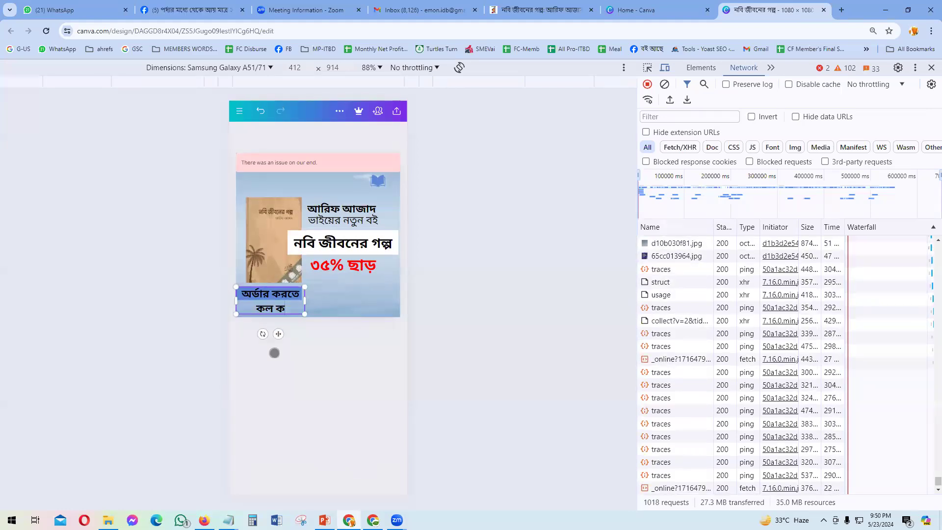
key("BackSpace")
key("BackSpace")
type("রুন")
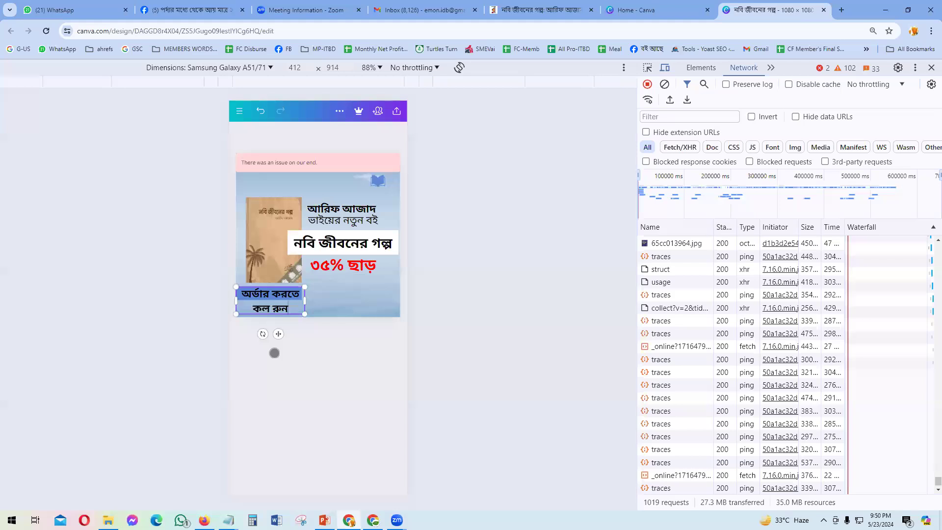
key("BackSpace")
key("BackSpace")
key("BackSpace")
key("BackSpace")
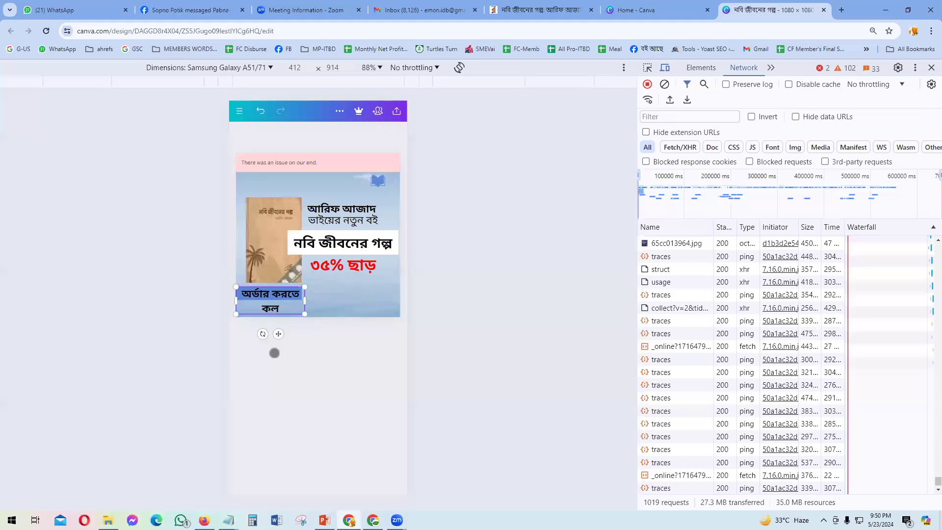
type("করুন")
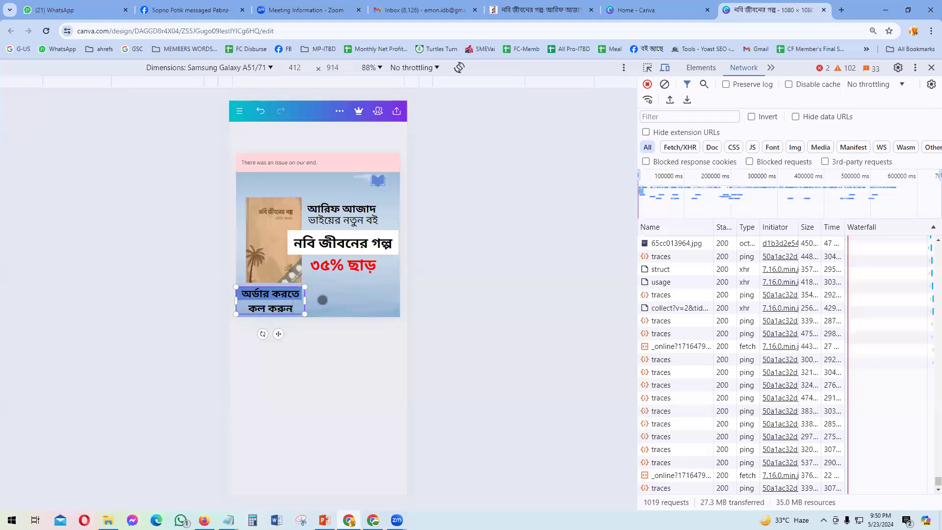
mouse_move(304, 315)
left_mouse_down()
mouse_move(314, 312)
mouse_move(300, 304)
left_mouse_up()
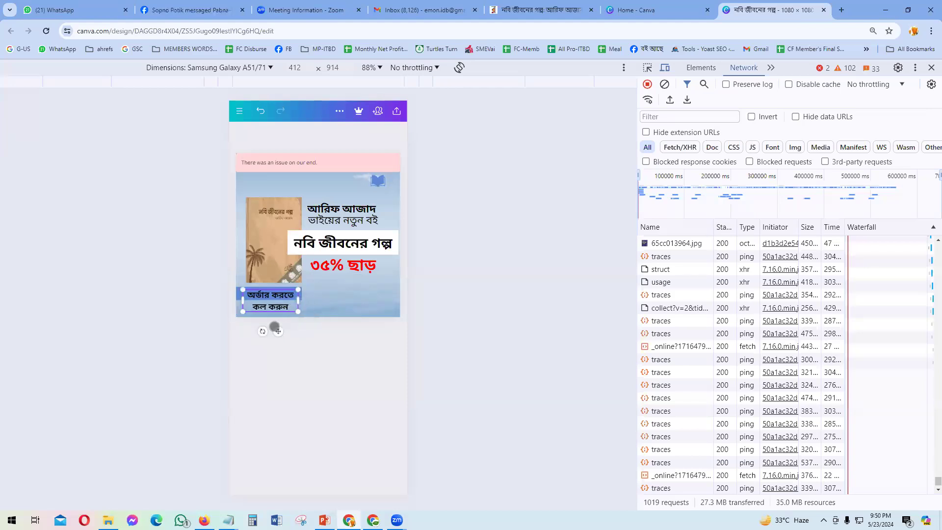
Step: Reduce the 'অর্ডার করতে কল করুন' text to font size 34
left_click(268, 281)
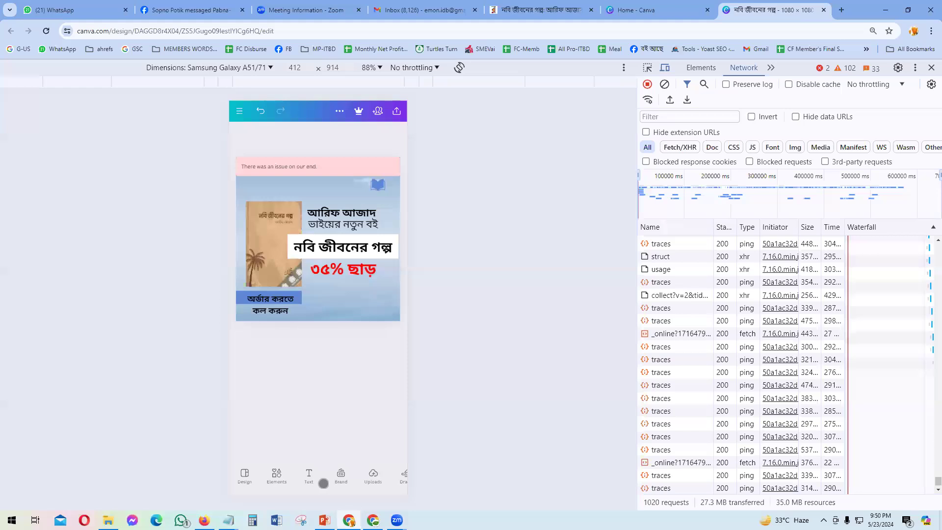
left_click(260, 356)
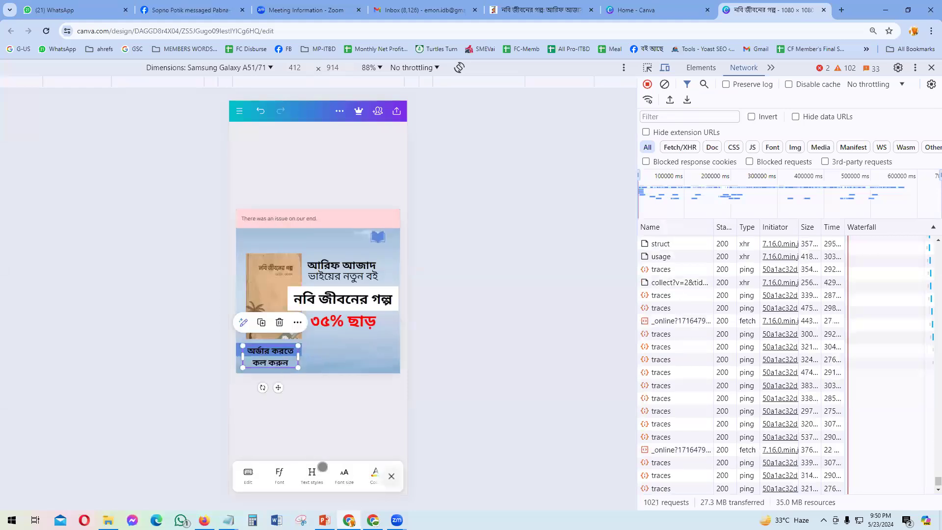
left_click(344, 474)
left_click_drag(286, 479, 266, 479)
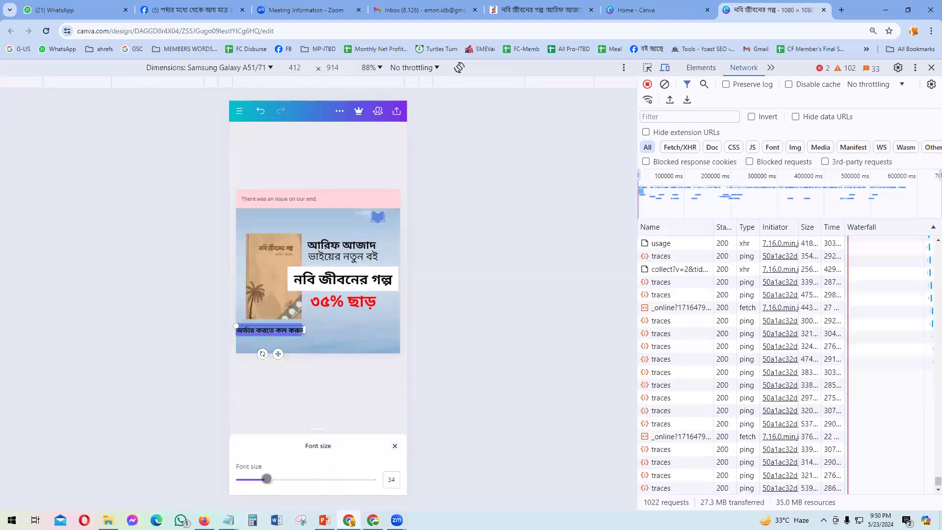
left_click(355, 399)
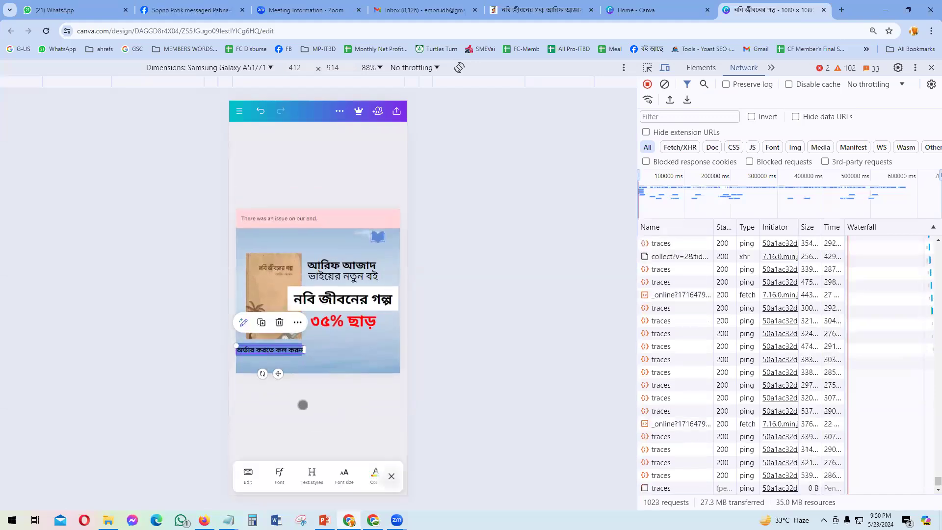
Step: Select the blue rectangle through Layers and widen it to sit behind the whole order phrase
left_click(274, 353)
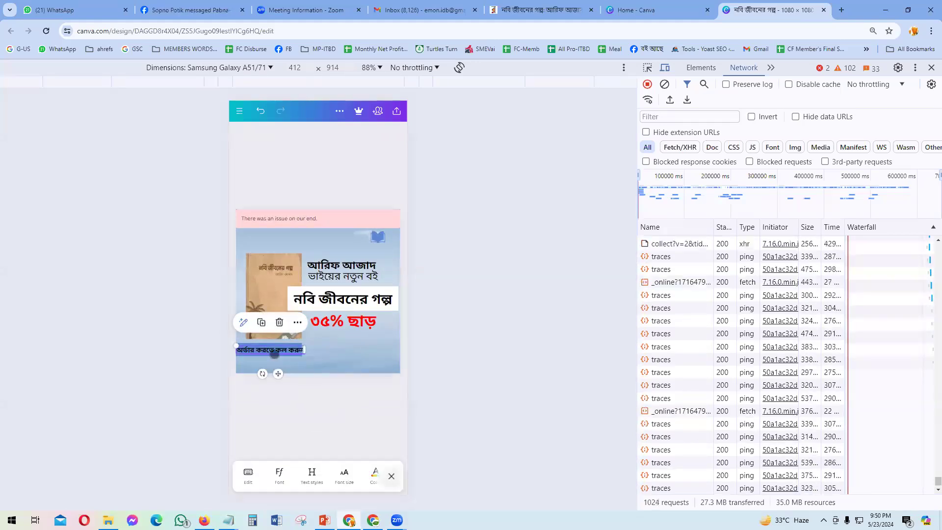
left_click(279, 365)
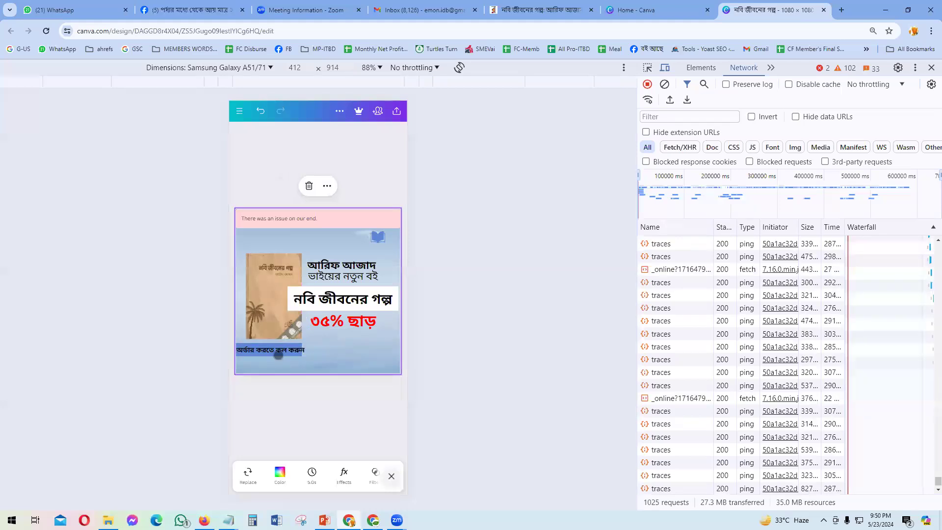
left_click(303, 374)
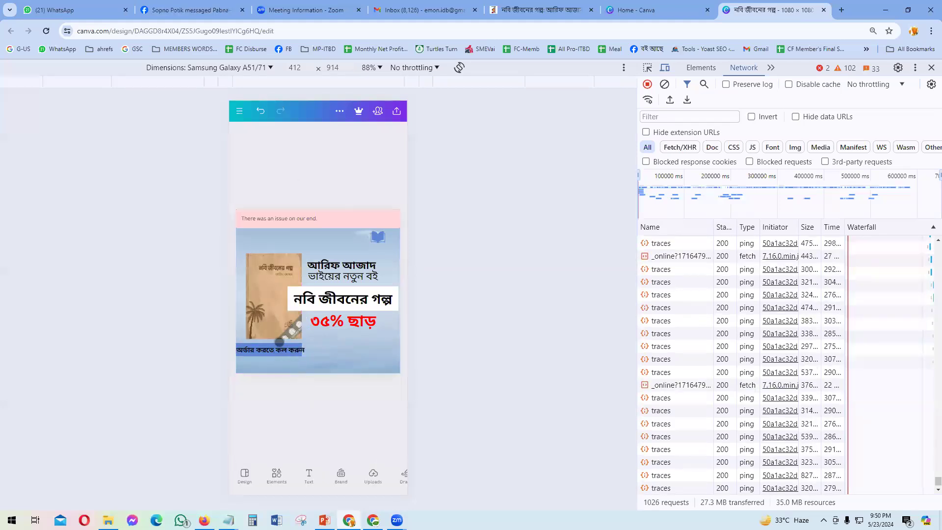
left_click(281, 342)
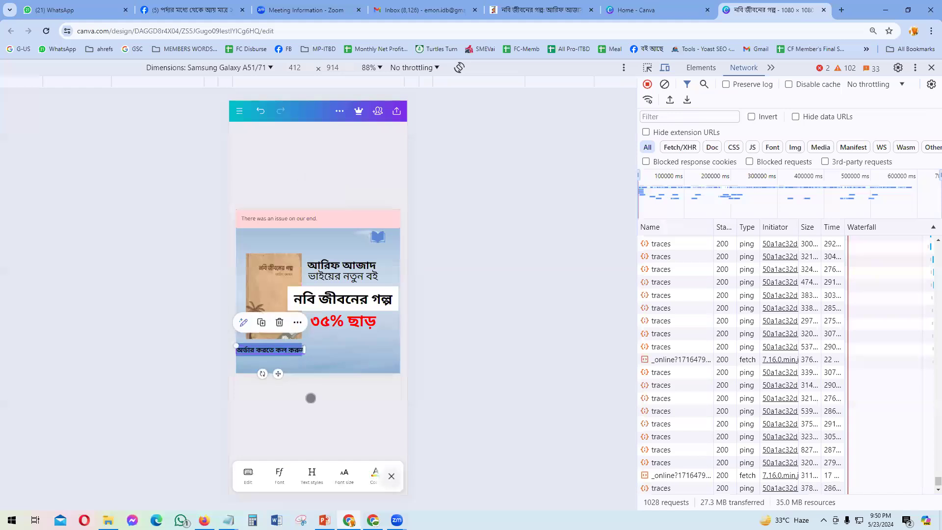
left_click(325, 438)
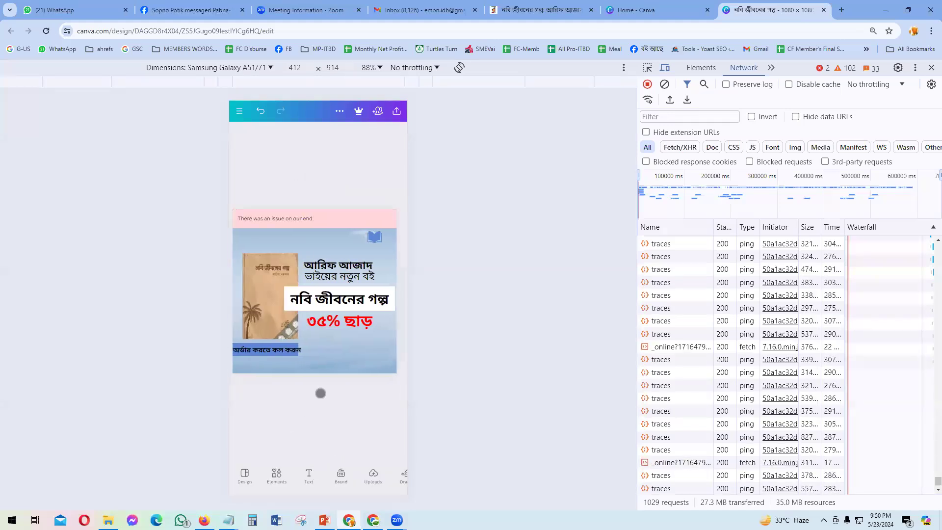
left_click(281, 355)
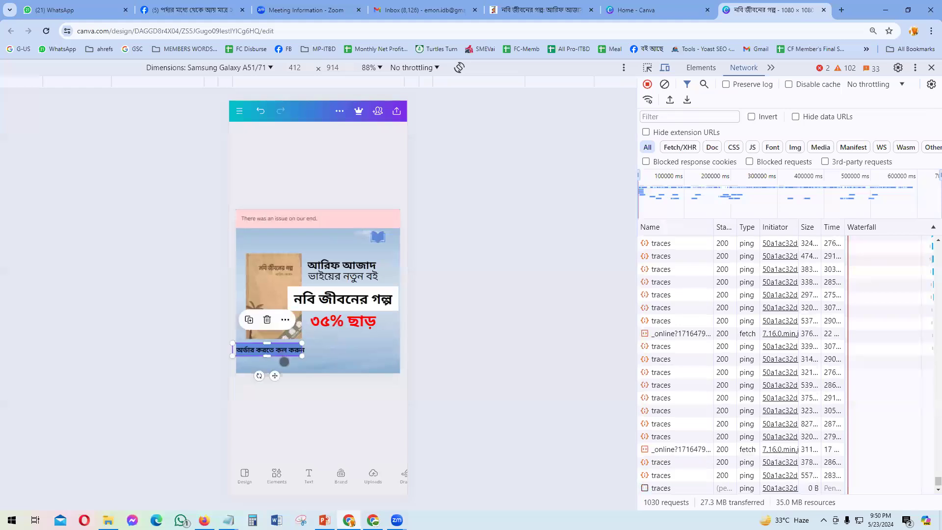
left_click_drag(276, 474, 246, 476)
left_click_drag(306, 475, 241, 475)
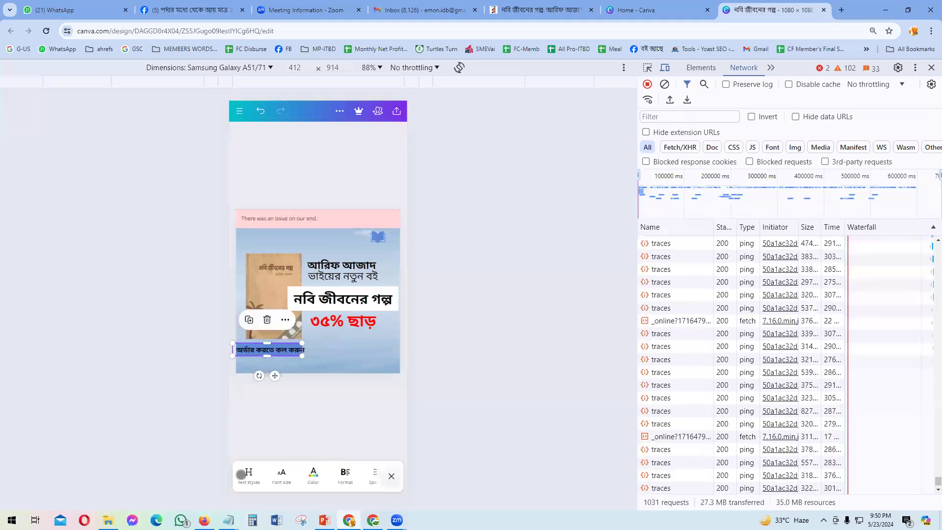
left_click_drag(306, 477, 232, 474)
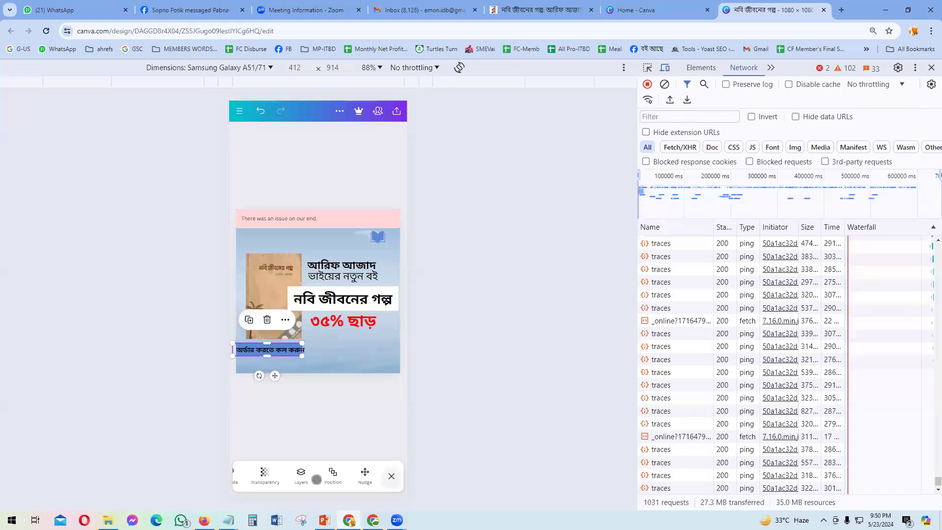
left_click(299, 477)
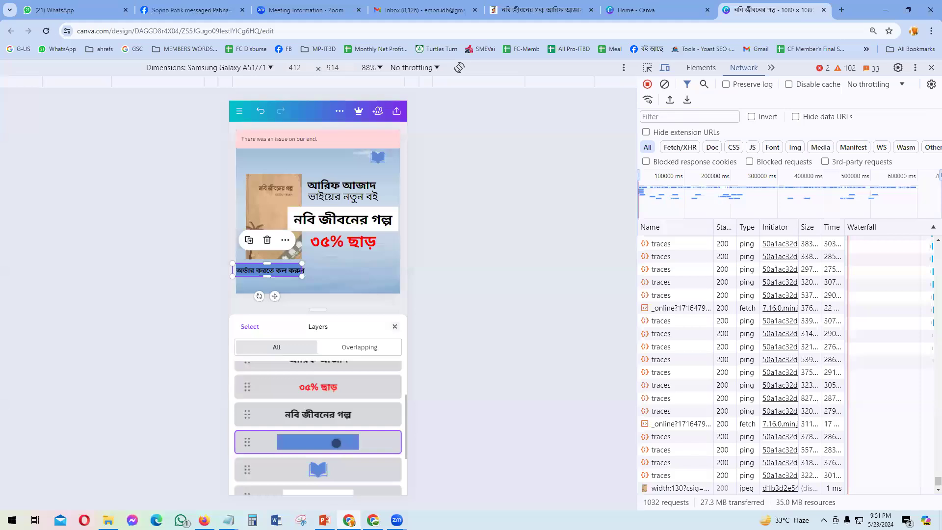
left_click_drag(306, 274, 314, 306)
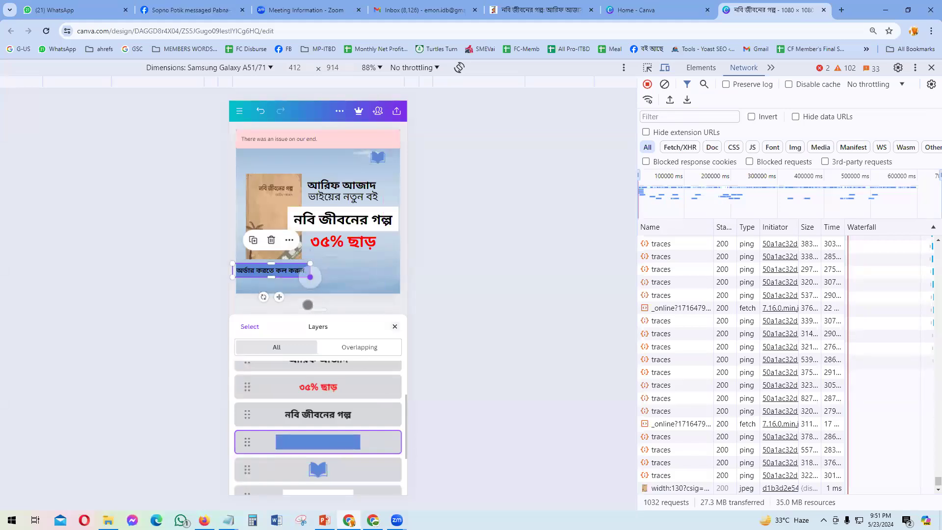
left_click(391, 333)
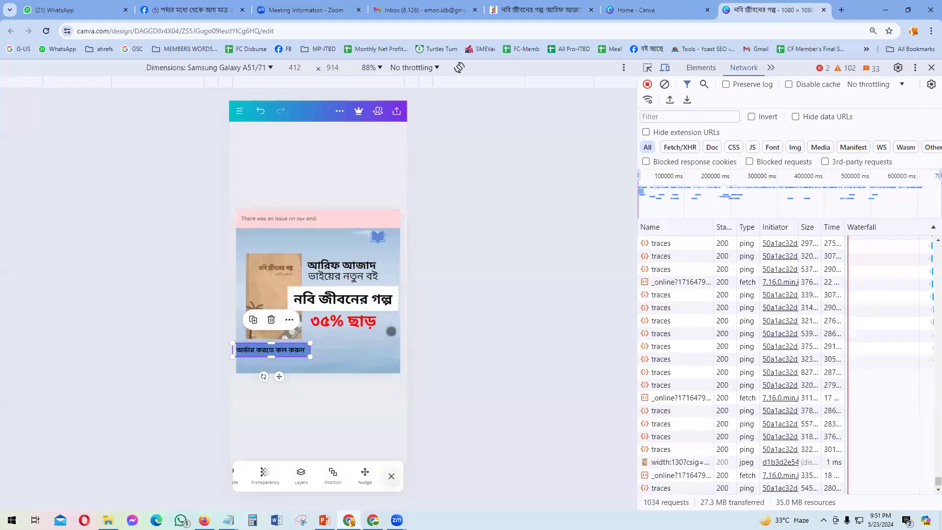
left_click(298, 423)
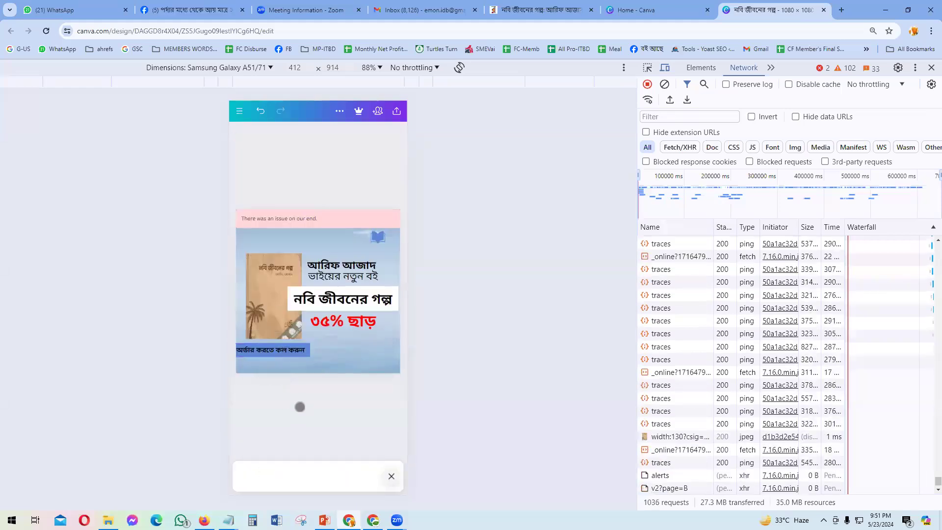
key("alt+Tab")
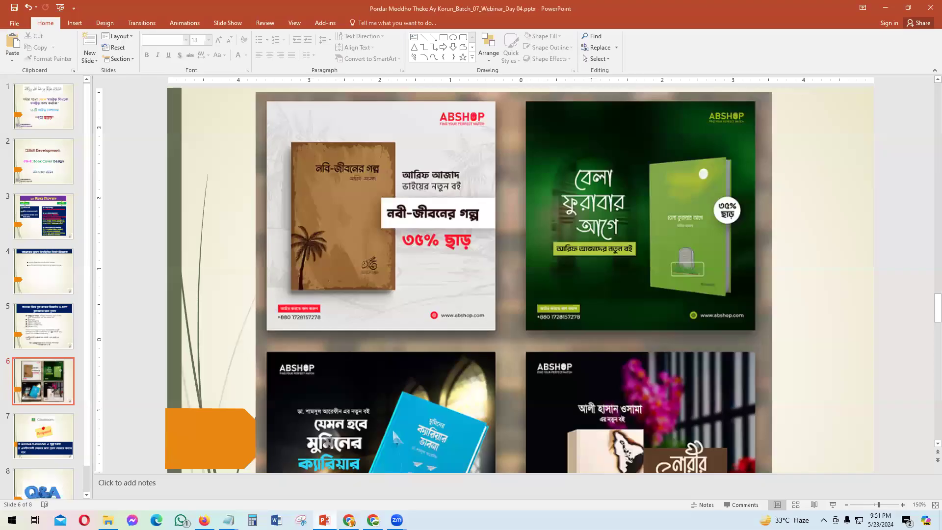
key("alt+Tab")
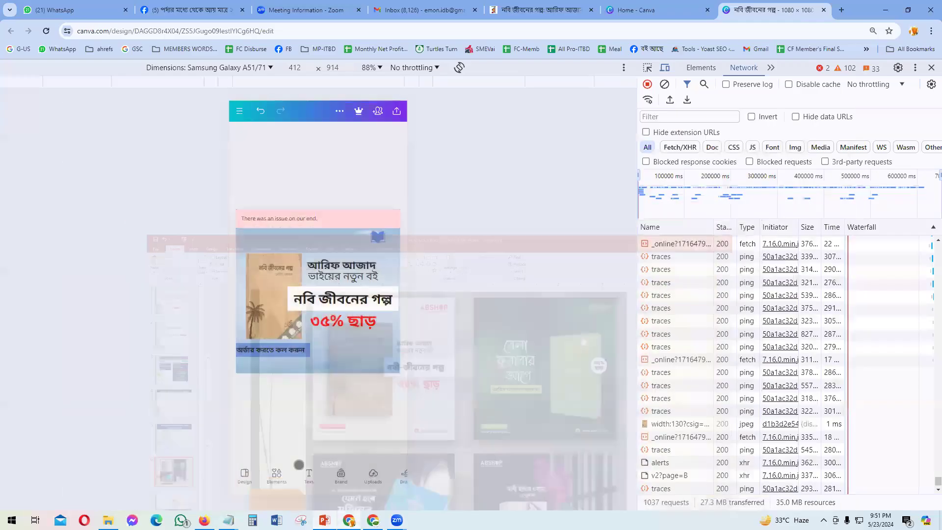
left_click(312, 479)
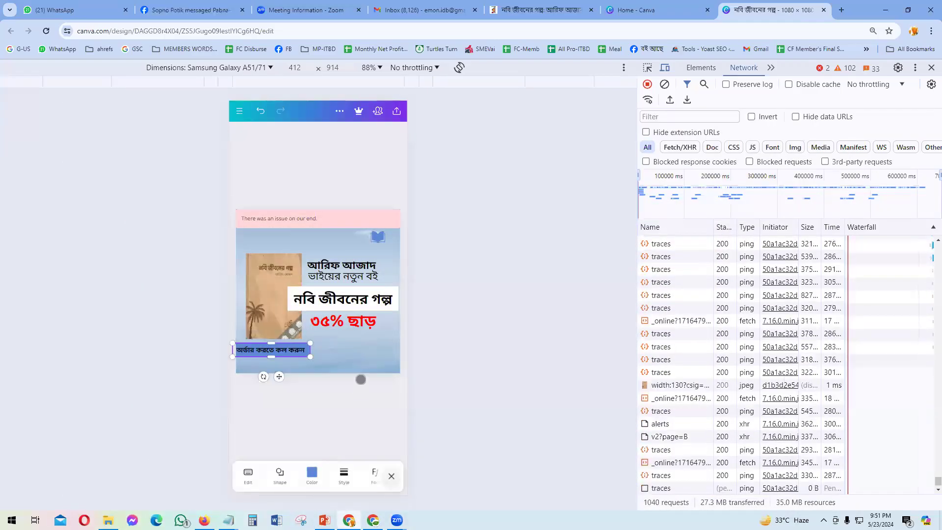
Step: Change the banner to the red swatch and set the 'অর্ডার করতে কল করুন' text to white
left_click(360, 383)
left_click(272, 272)
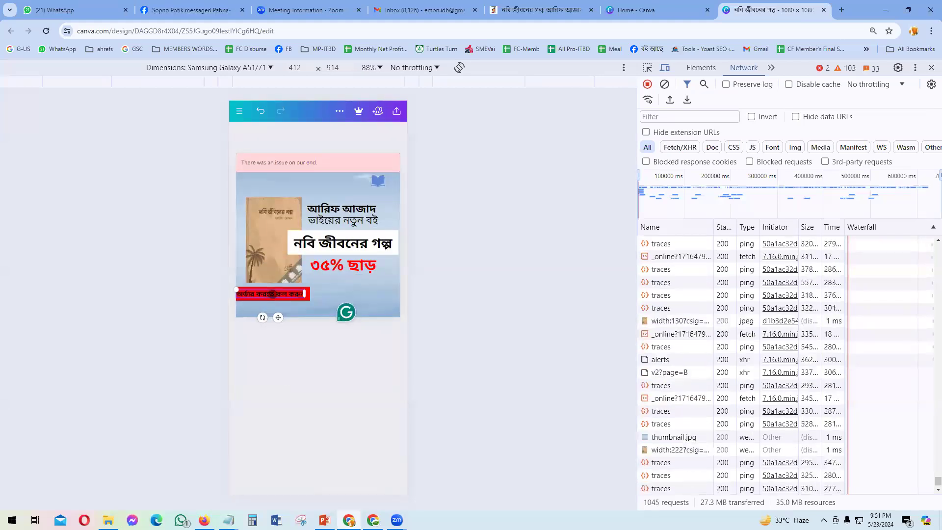
right_click(273, 296)
left_click(288, 387)
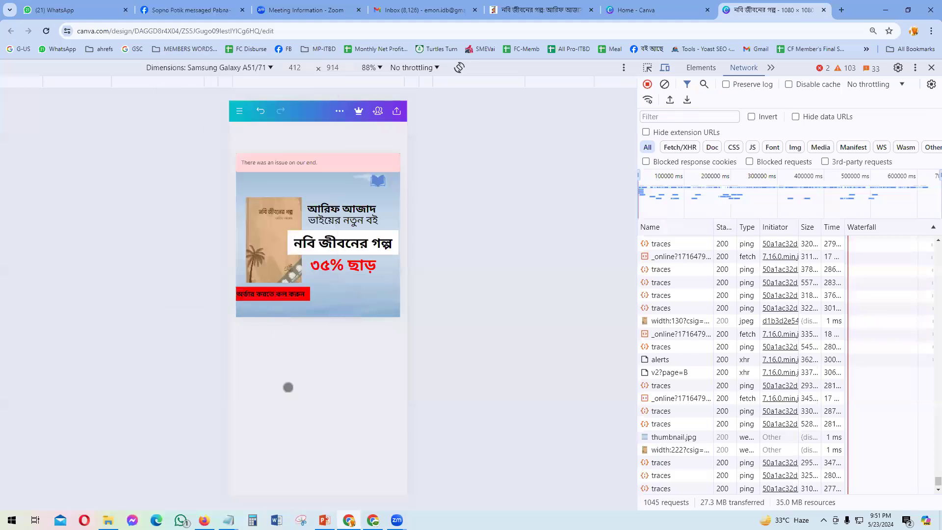
left_click(281, 346)
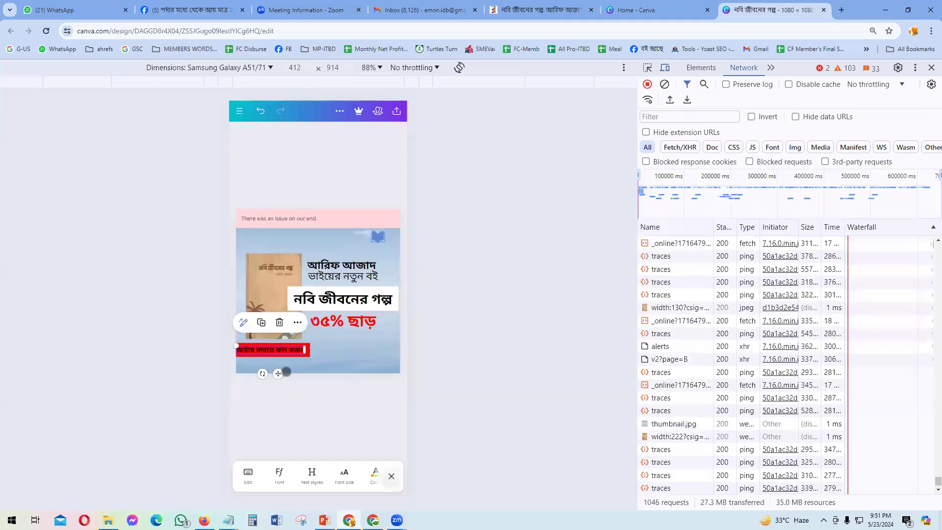
left_click(374, 474)
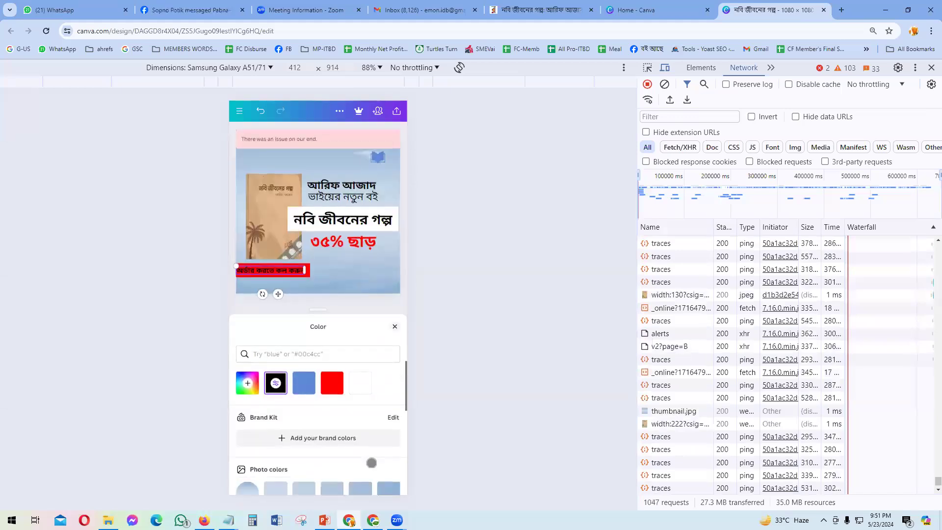
left_click(360, 383)
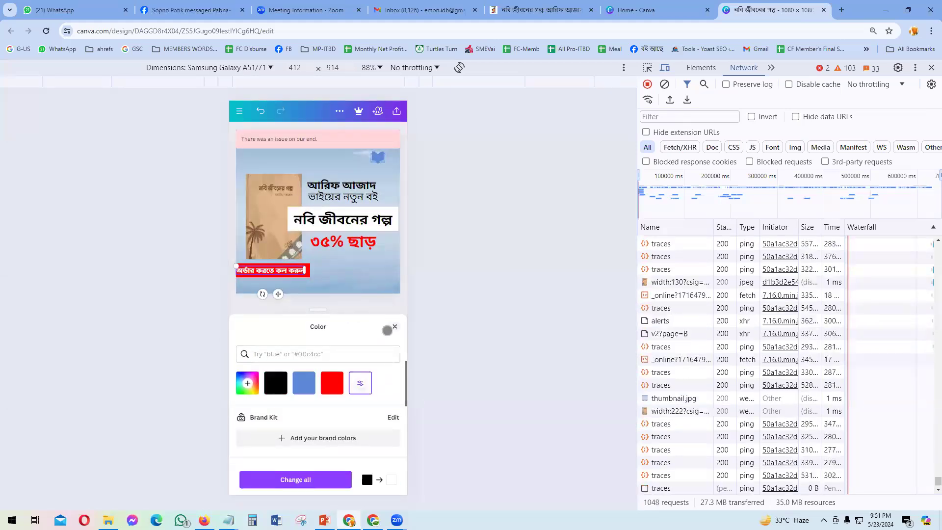
left_click(395, 326)
left_click(316, 412)
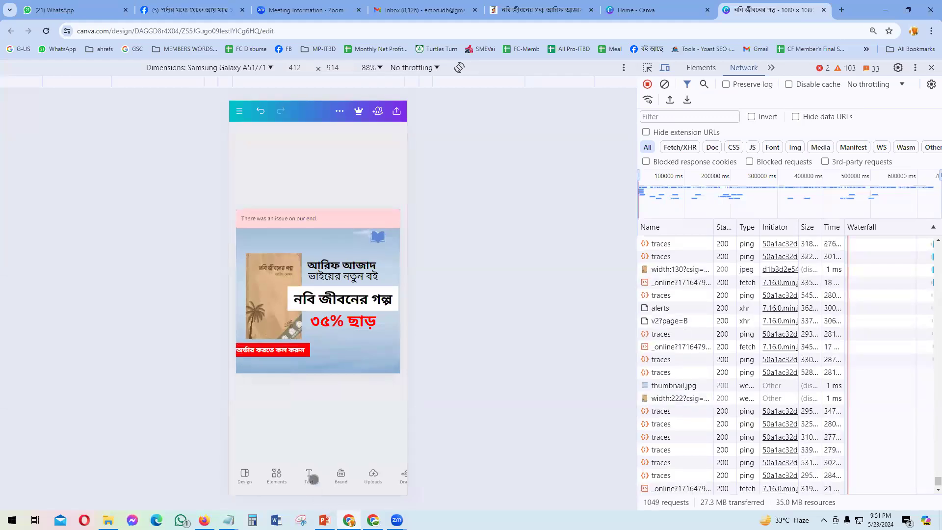
left_click(312, 478)
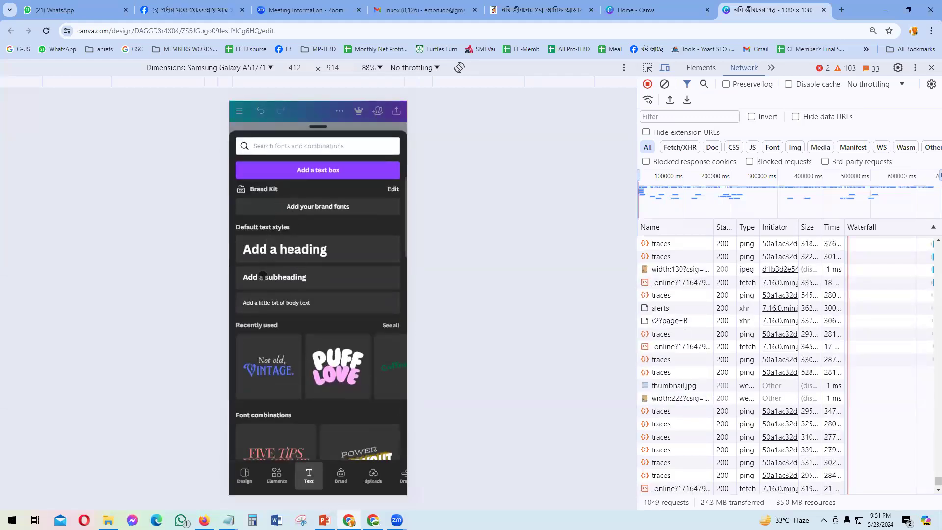
Step: Add a heading containing the order phone number and shrink its font size
left_click(260, 251)
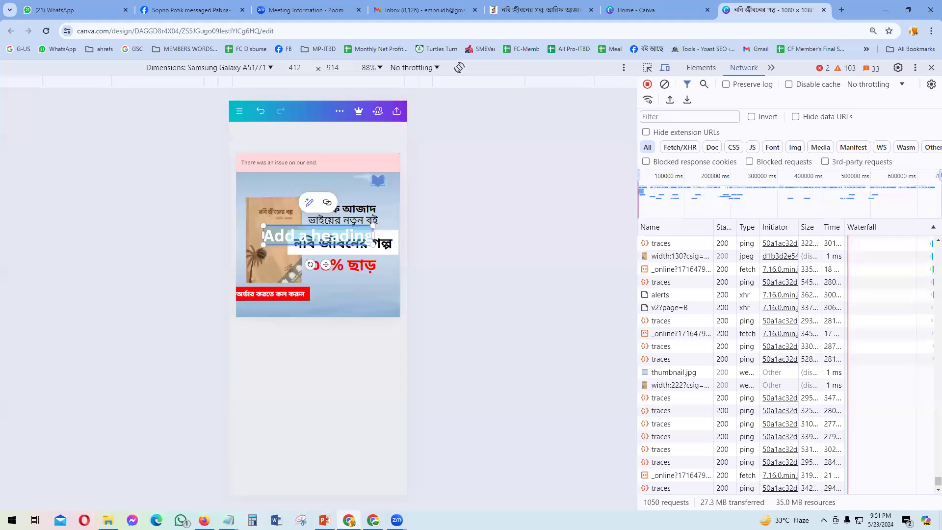
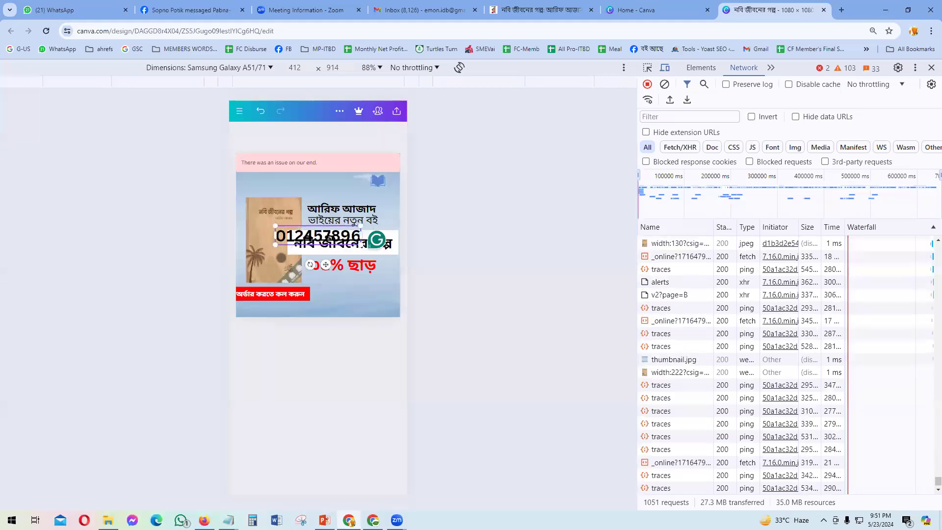
left_click_drag(326, 264, 314, 421)
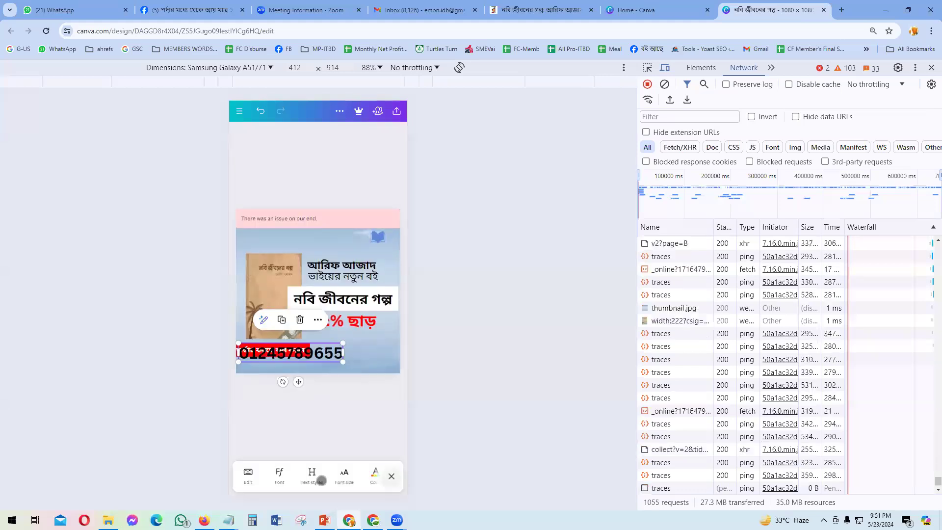
left_click(344, 474)
left_click_drag(301, 479, 275, 479)
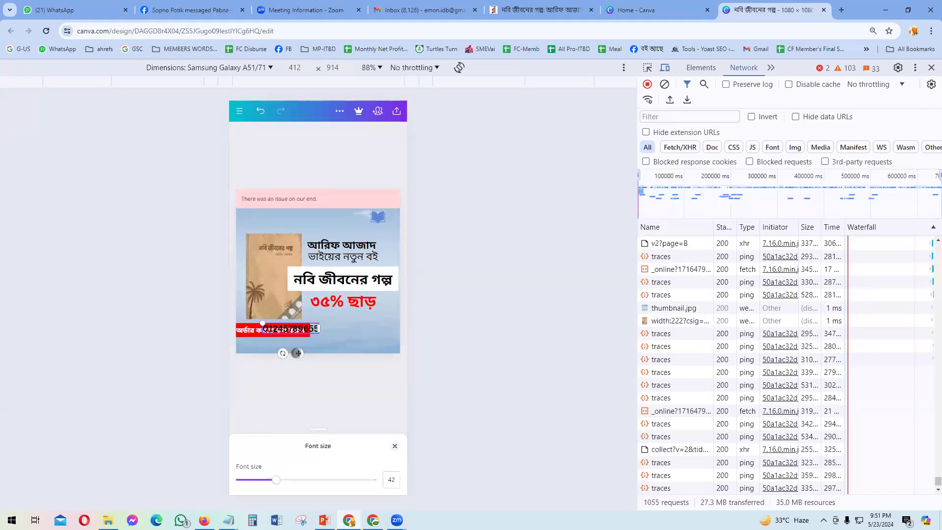
Step: Position the phone number just below the red order banner at the bottom-left
left_click_drag(298, 353, 269, 367)
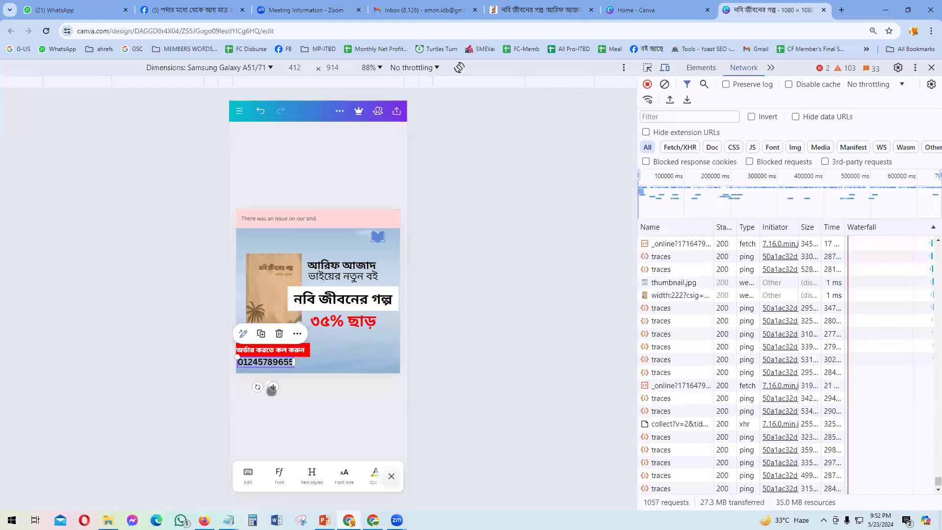
left_click(324, 400)
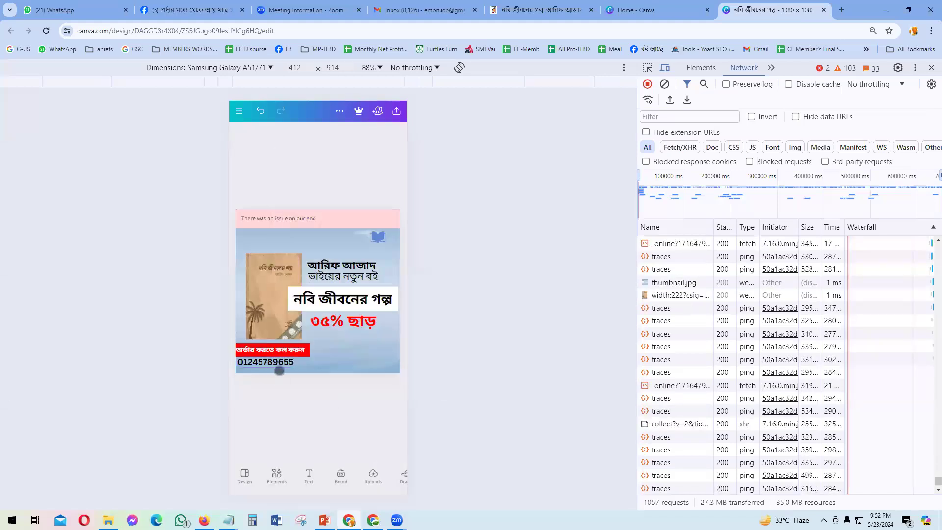
left_click(282, 367)
left_click_drag(270, 386, 271, 388)
left_click(304, 417)
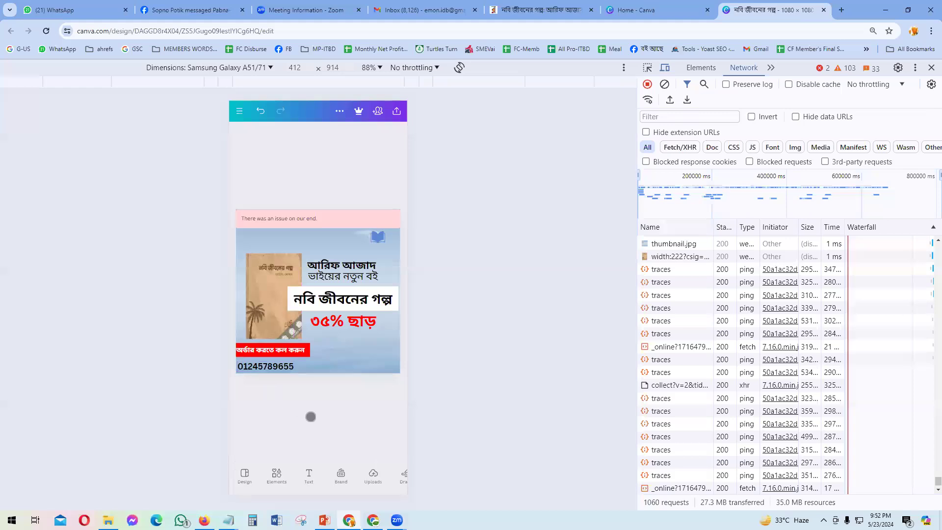
left_click(325, 520)
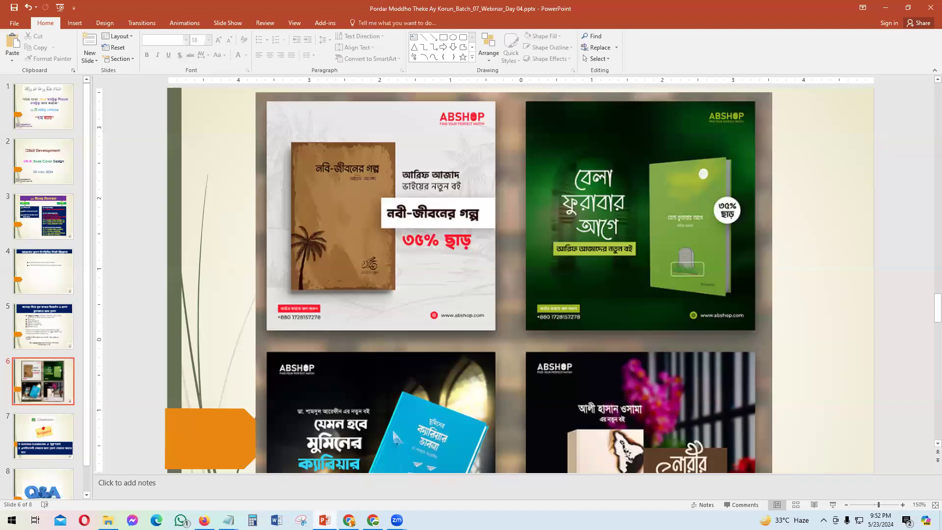
key("alt+Tab")
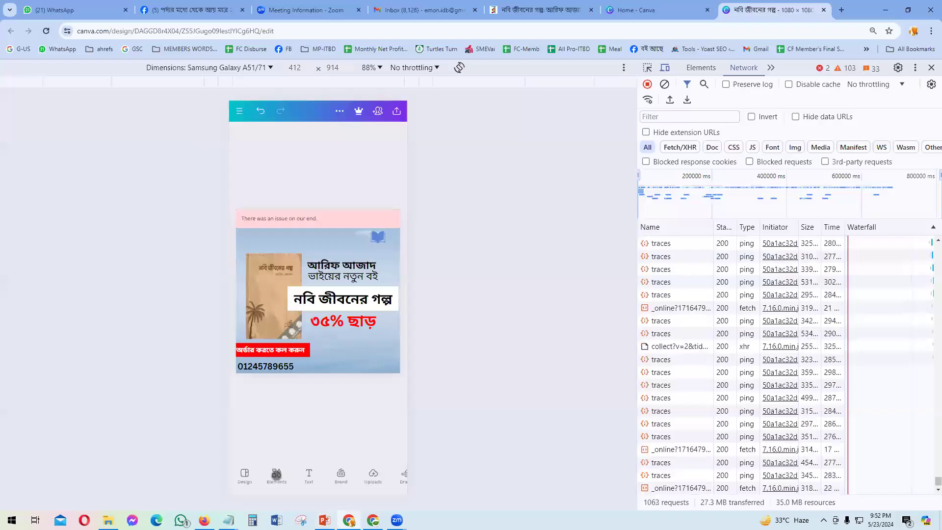
Step: Search elements for 'website icon' and insert the black line-drawn globe graphic
left_click(278, 147)
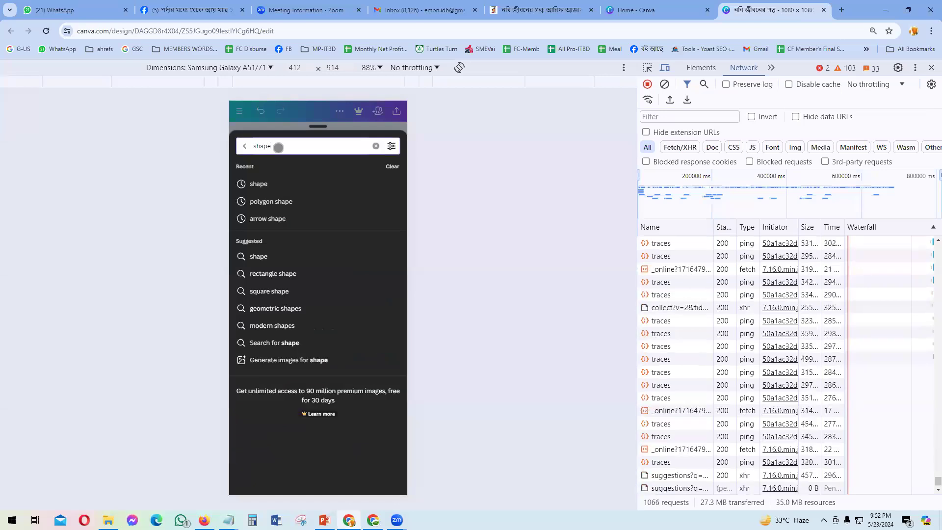
key("BackSpace")
key("BackSpace")
key("BackSpace")
key("BackSpace")
key("BackSpace")
type("we")
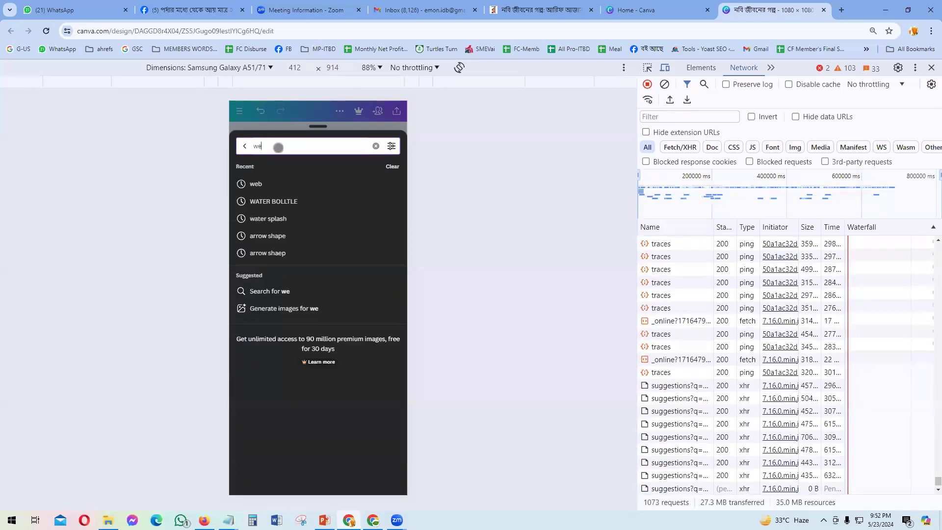
type("b")
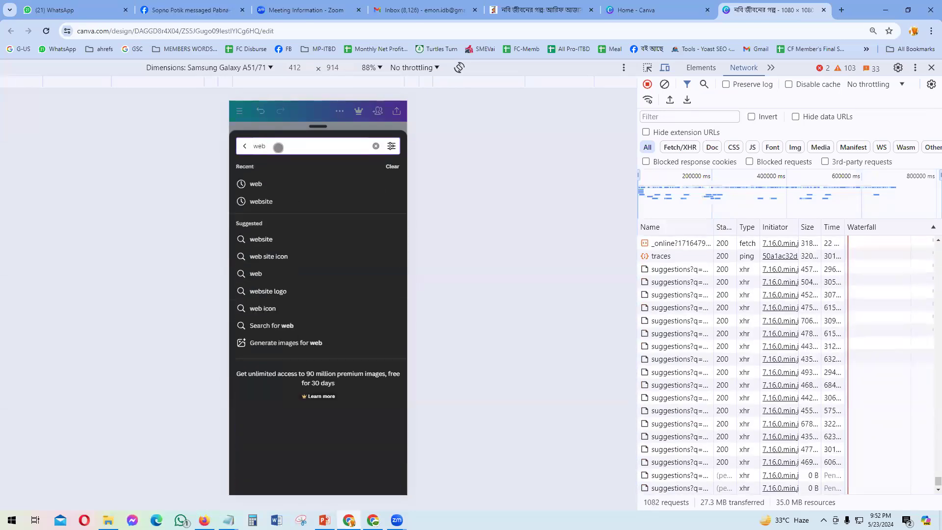
type("site icion")
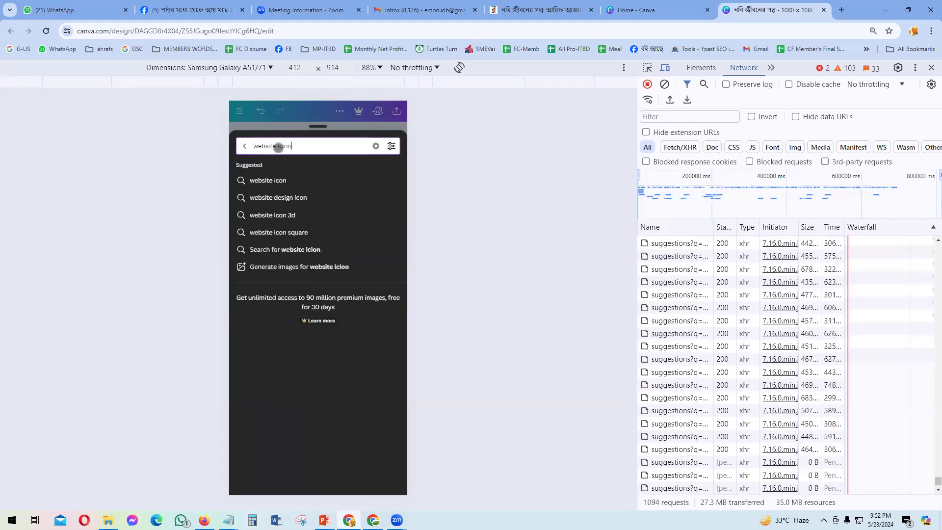
key("Return")
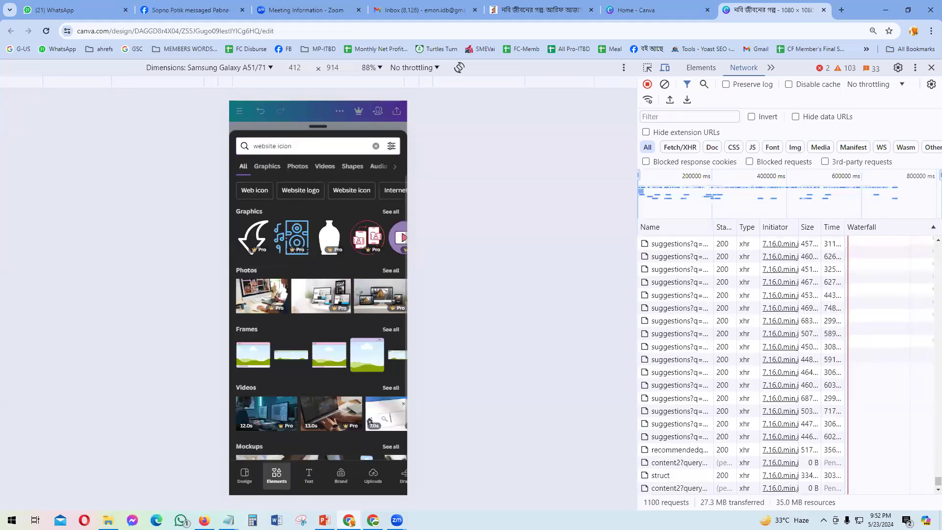
left_click(301, 148)
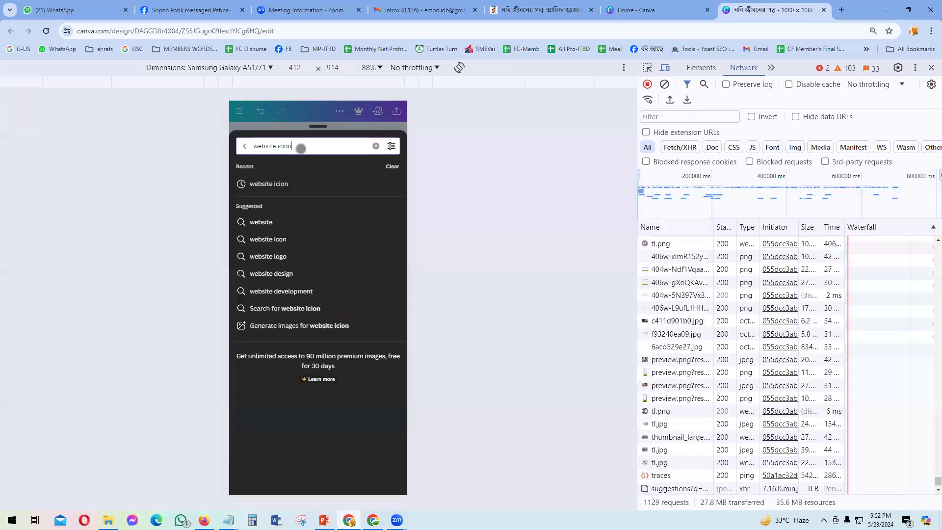
key("BackSpace")
key("BackSpace")
key("BackSpace")
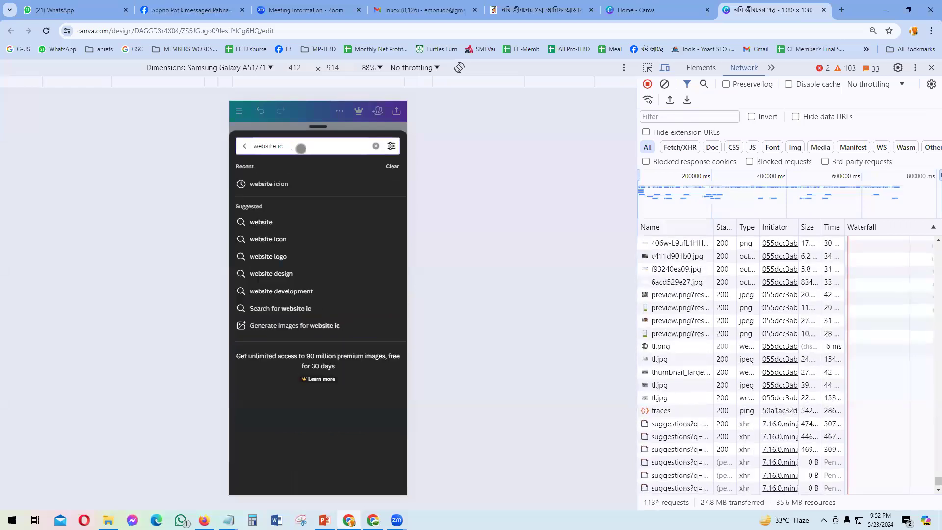
type("on")
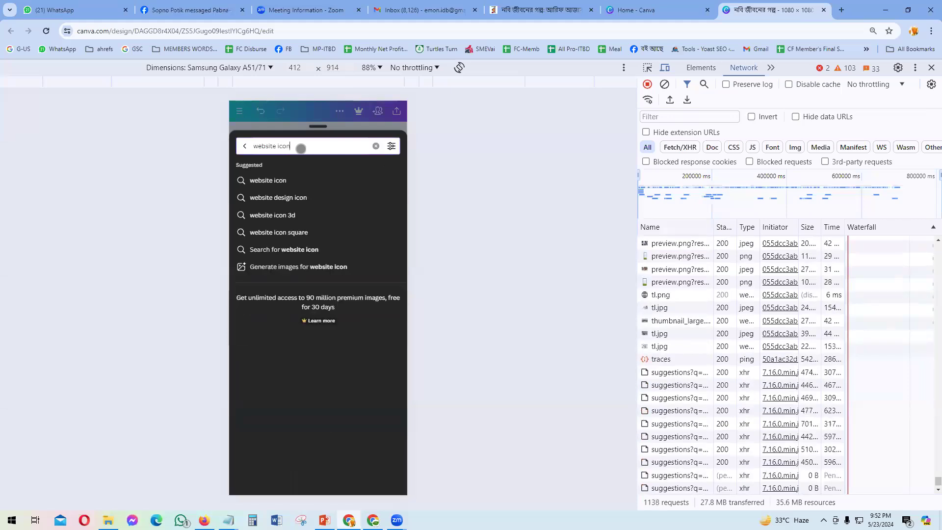
key("Return")
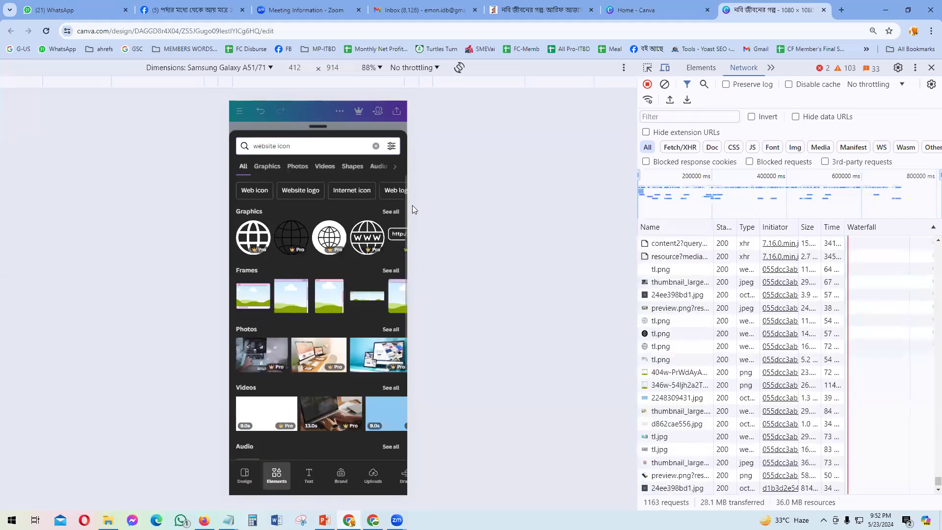
left_click_drag(381, 245, 285, 243)
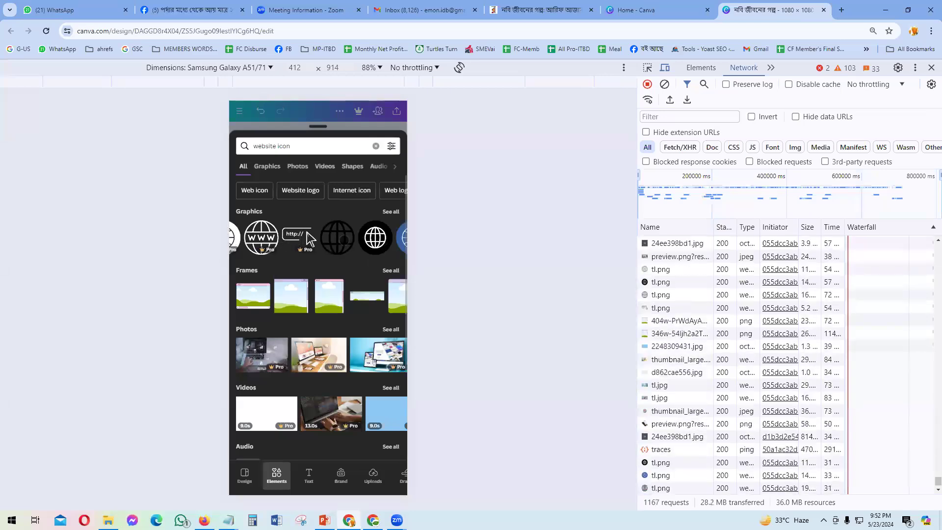
left_click(337, 237)
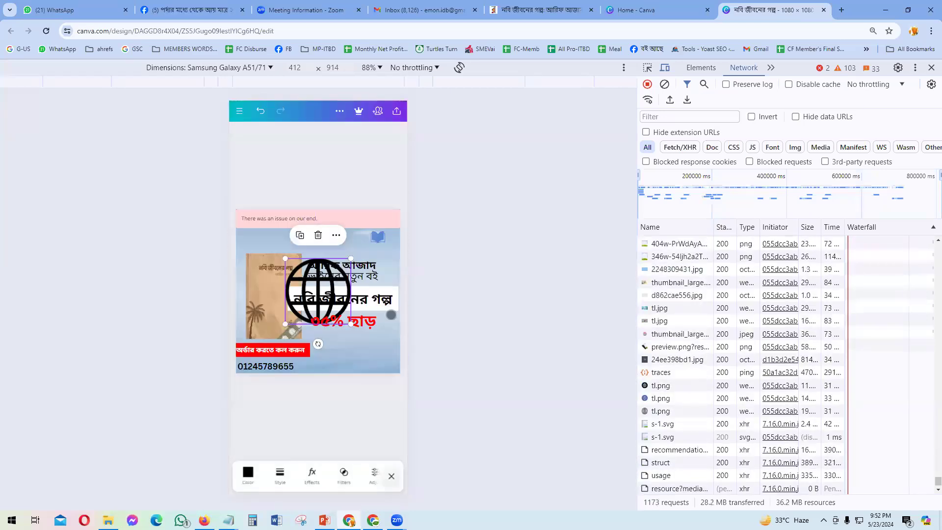
Step: Shrink the globe icon, place it beside the phone number, and recolour it red
left_click_drag(326, 293, 362, 357)
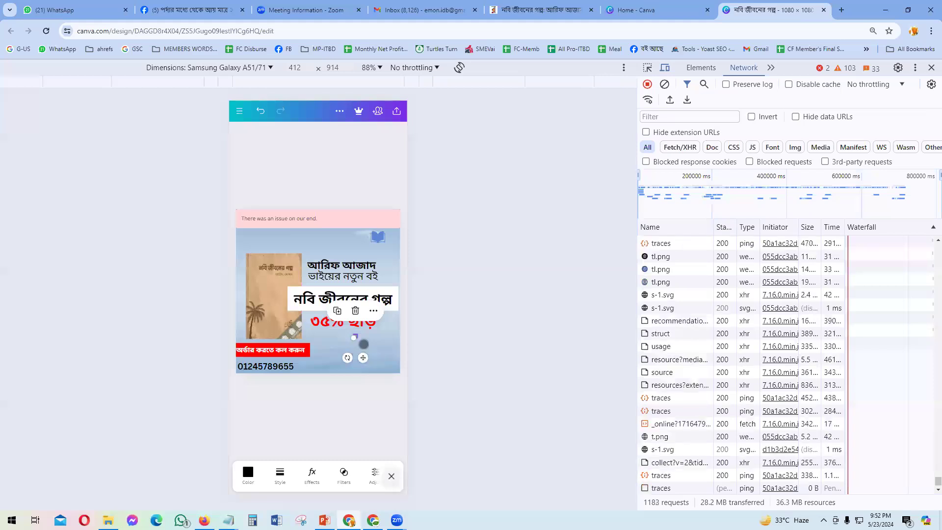
left_click_drag(353, 340, 349, 350)
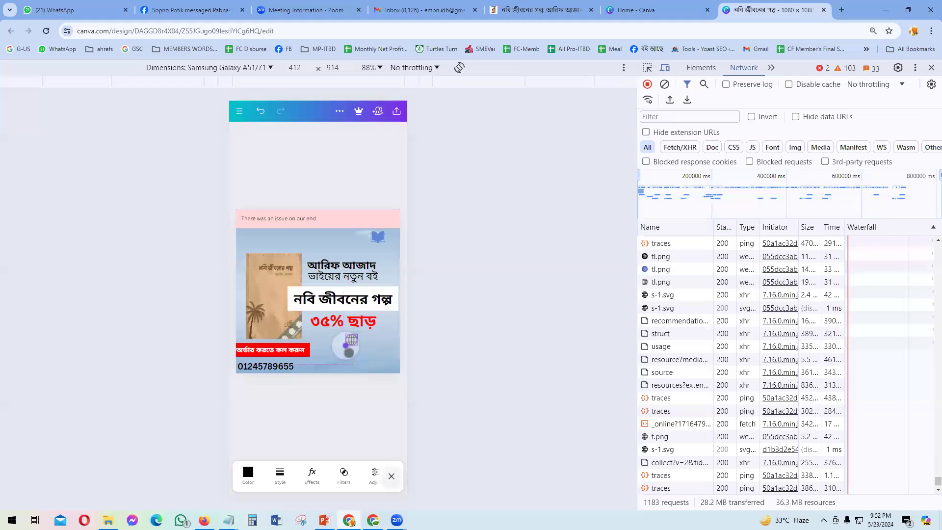
left_click(364, 389)
left_click(351, 339)
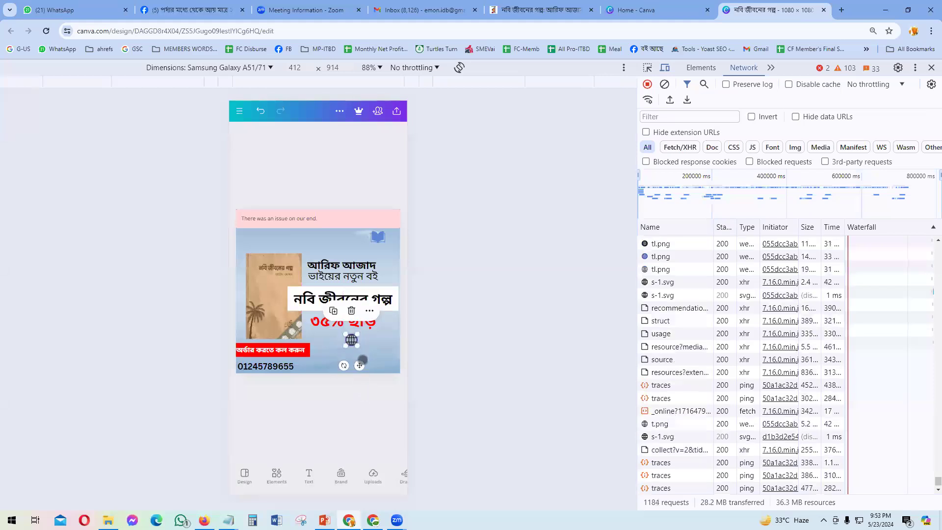
left_click_drag(343, 380, 341, 388)
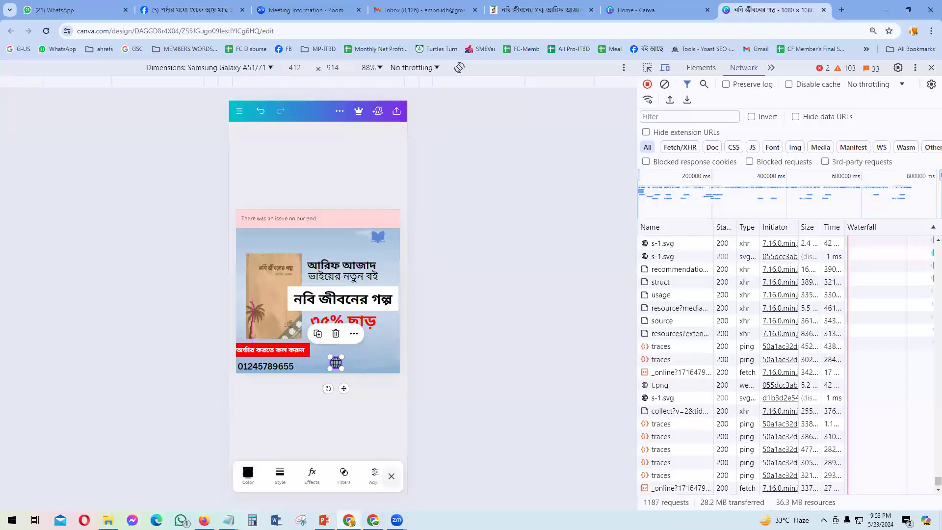
left_click(248, 474)
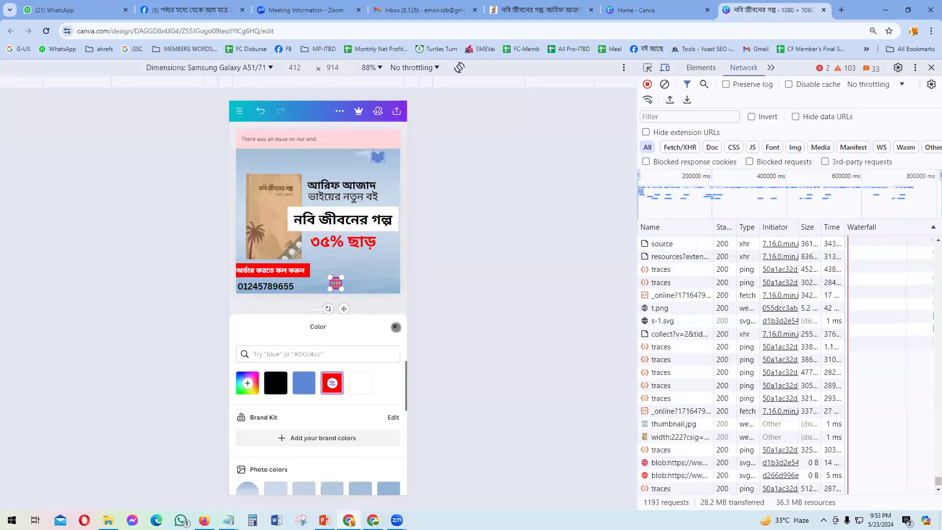
left_click(394, 327)
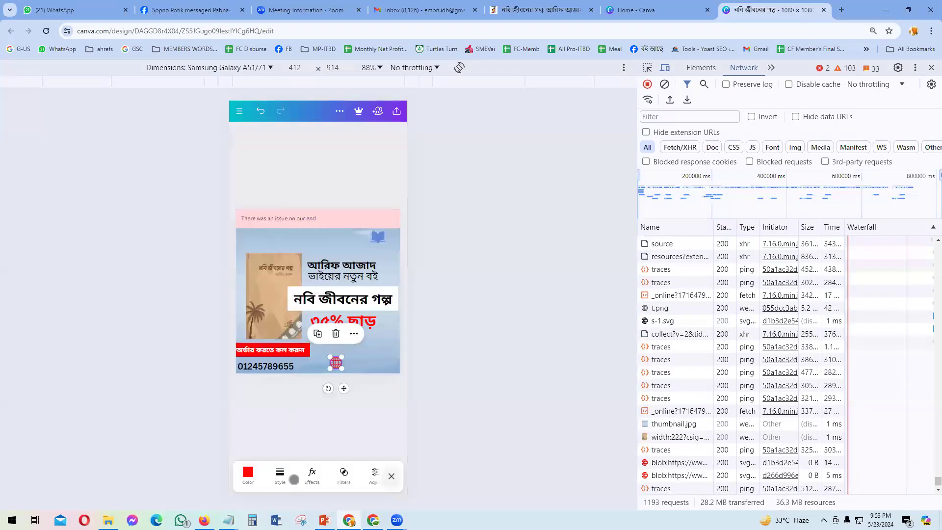
left_click(295, 428)
left_click(309, 474)
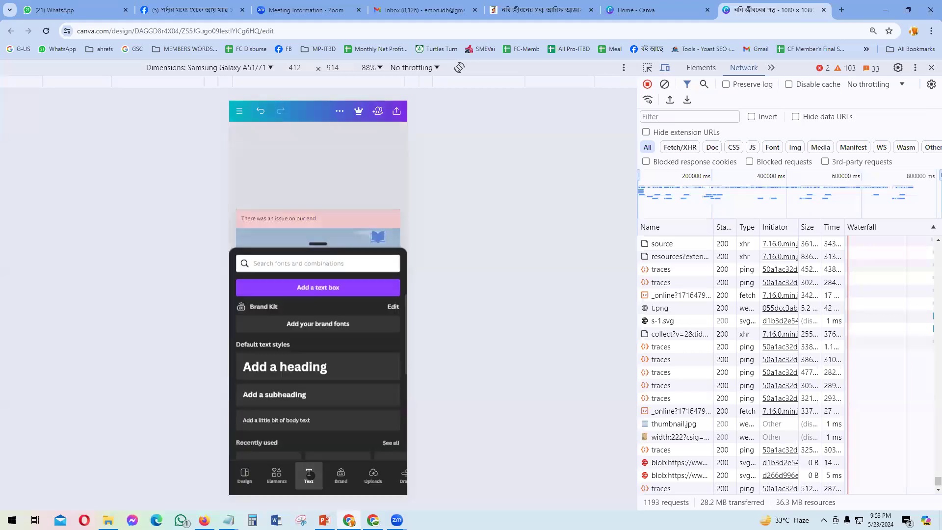
left_click(280, 278)
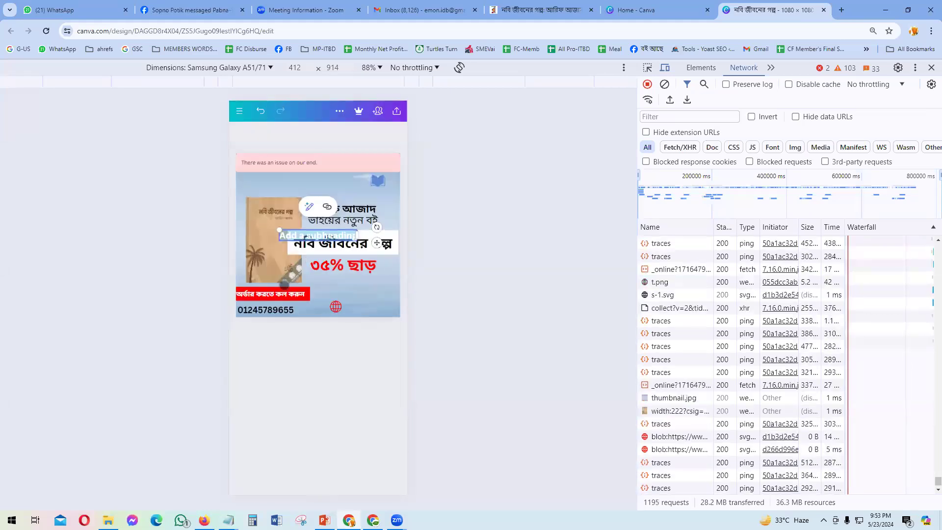
type("www.boi")
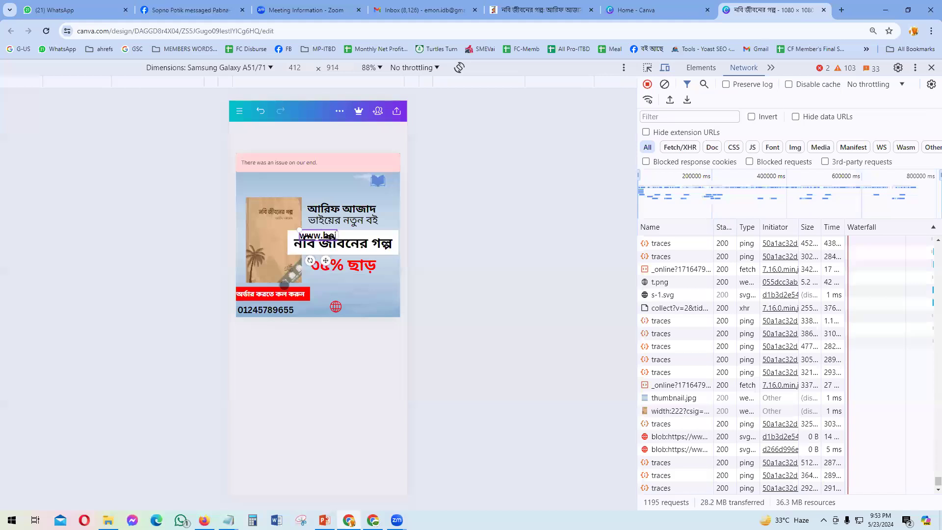
type("shor.com")
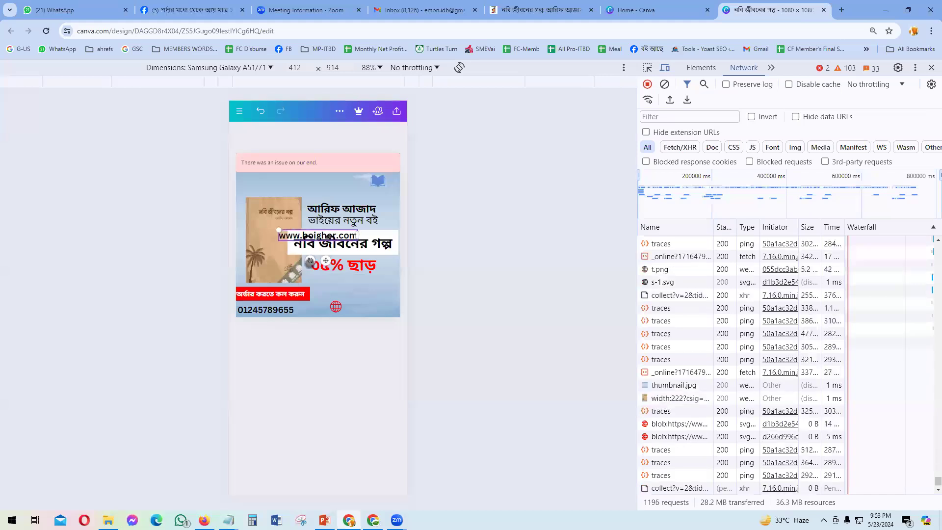
left_click_drag(325, 259, 389, 350)
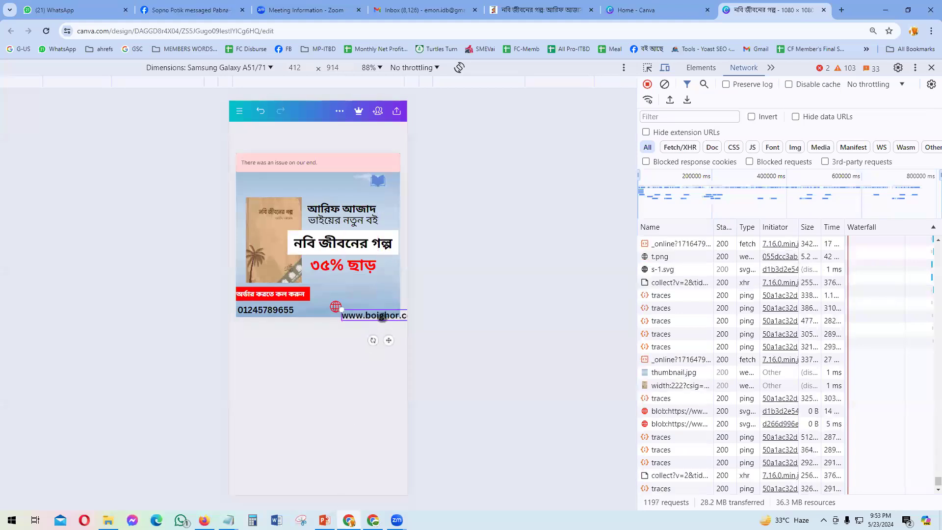
left_click(352, 357)
left_click(369, 317)
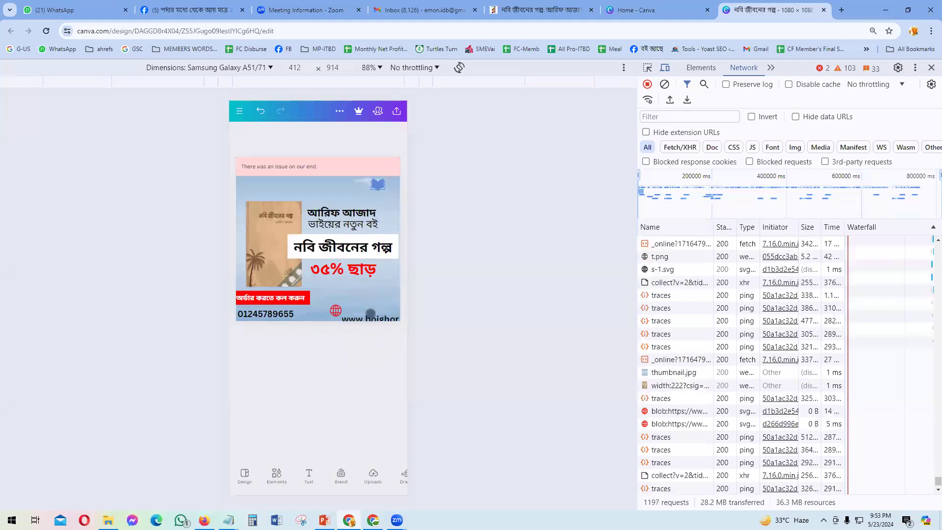
left_click(332, 470)
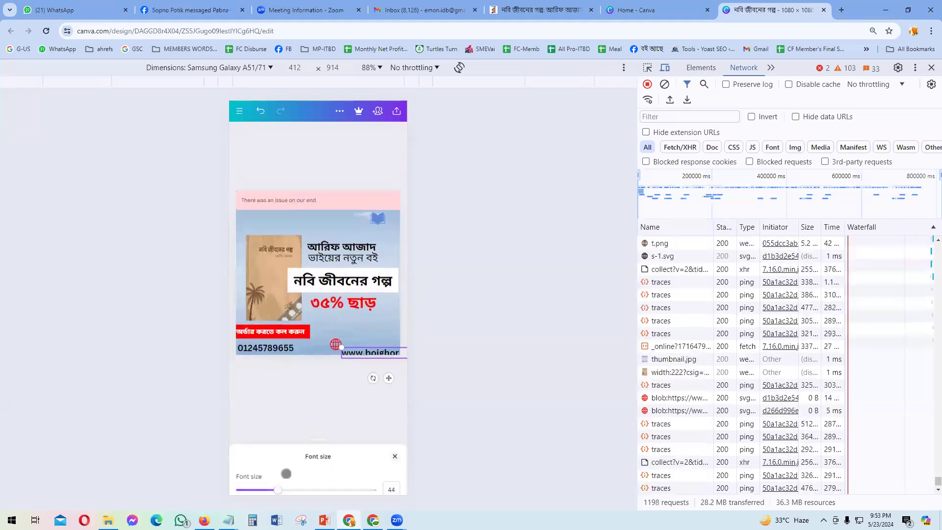
left_click_drag(263, 479, 261, 479)
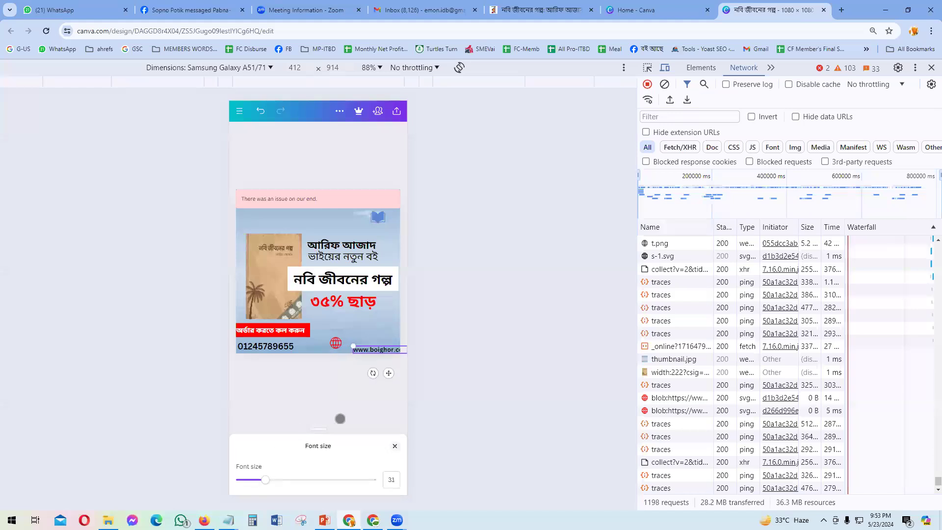
left_click_drag(379, 354, 376, 365)
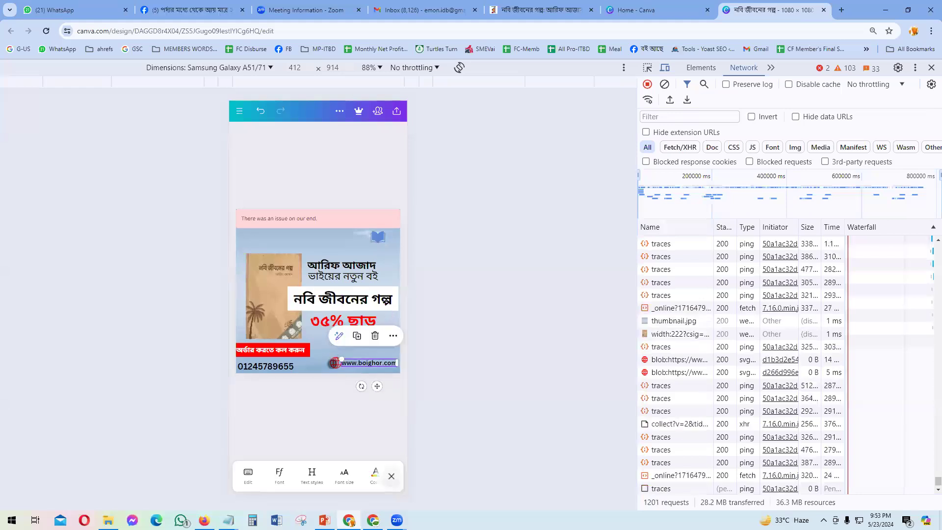
Step: Nudge the globe icon slightly left so it sits just before the web address
left_click(335, 363)
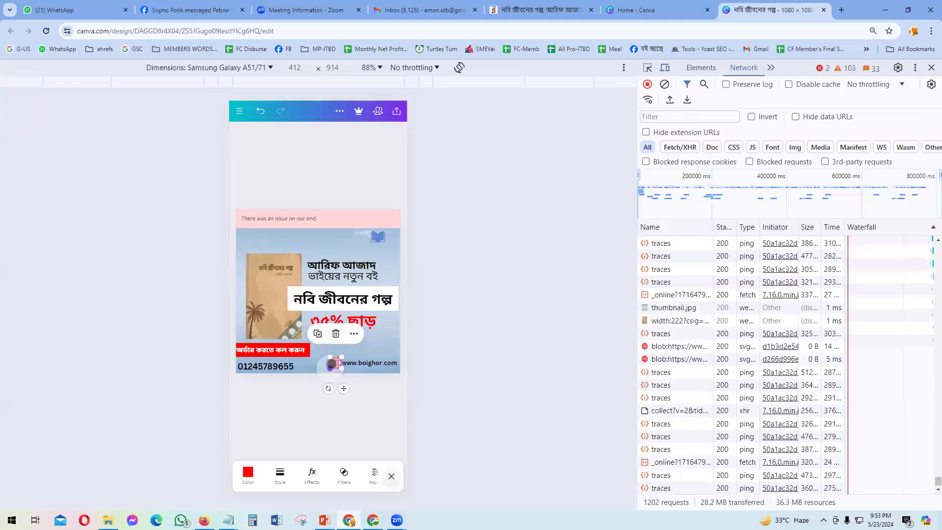
right_click(332, 366)
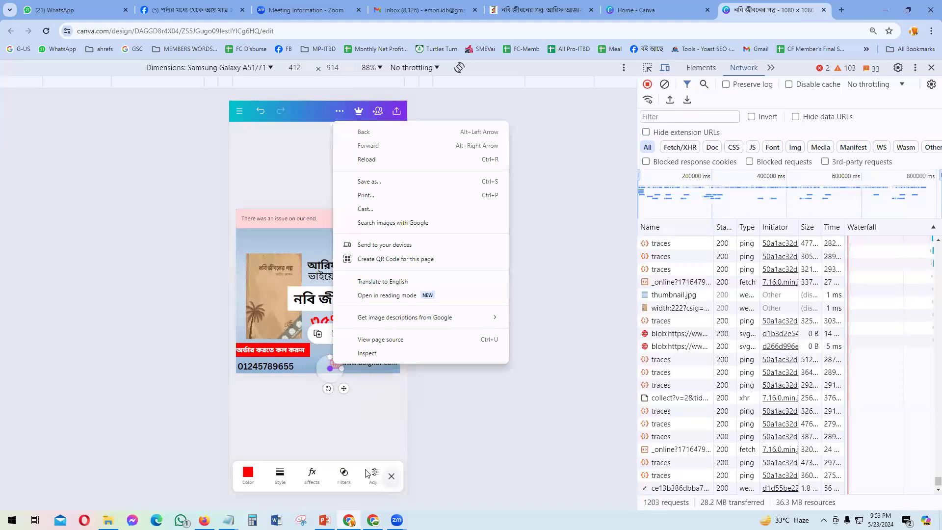
left_click(280, 394)
left_click(335, 363)
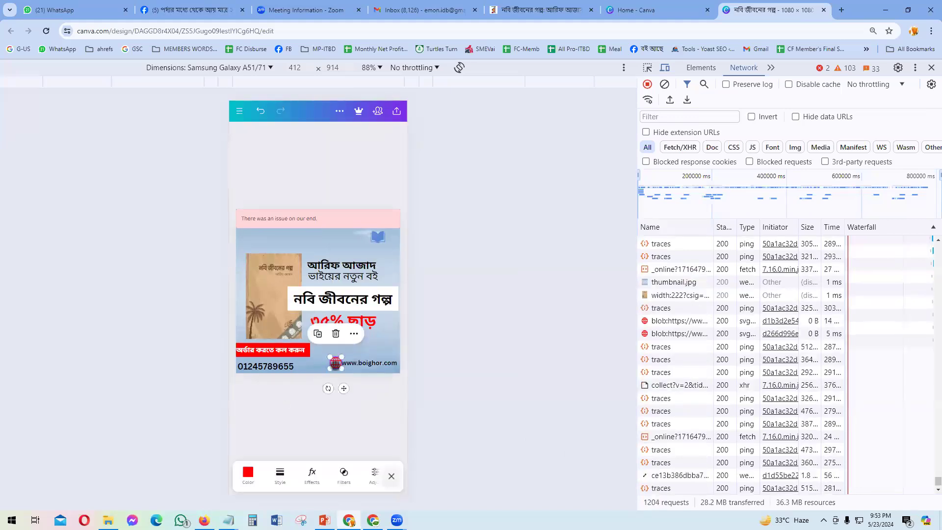
left_click_drag(342, 389, 340, 387)
left_click(359, 415)
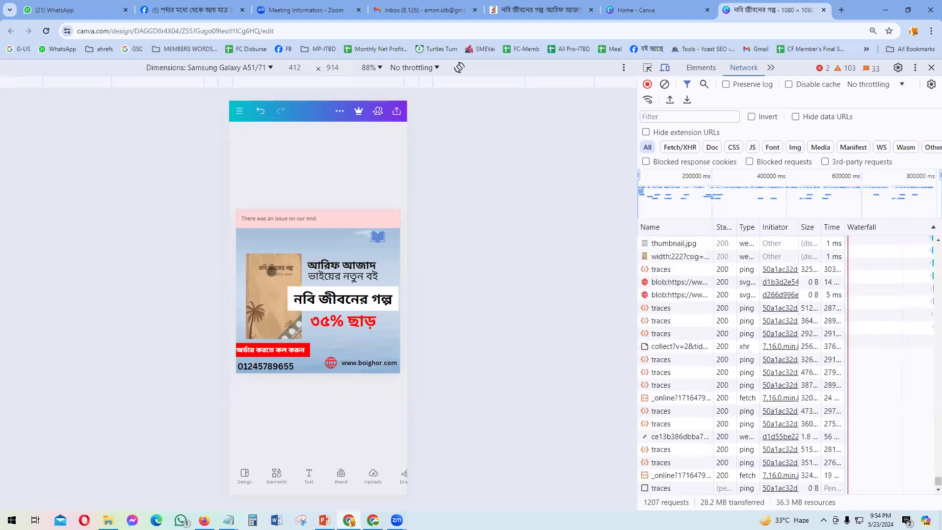
Step: Compare with the PowerPoint reference slide, then return to Canva and select the book cover
key("alt+Tab")
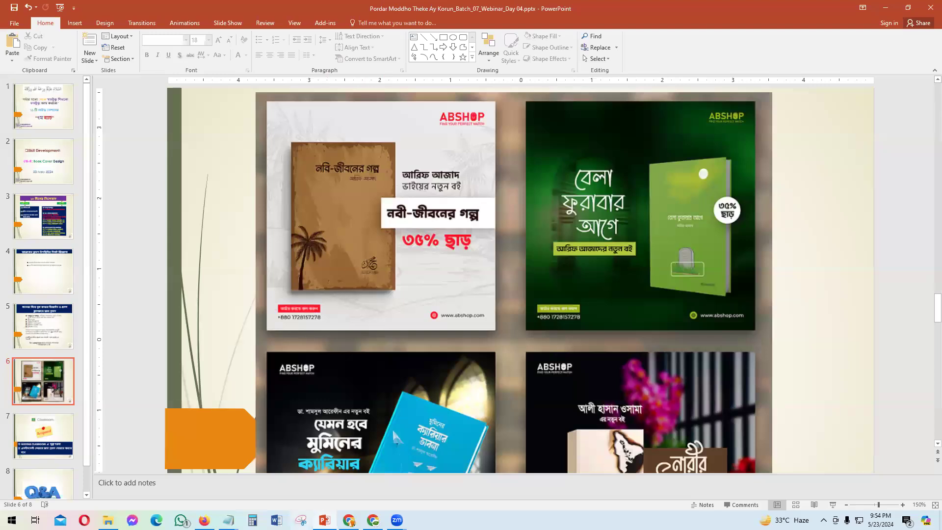
left_click(348, 520)
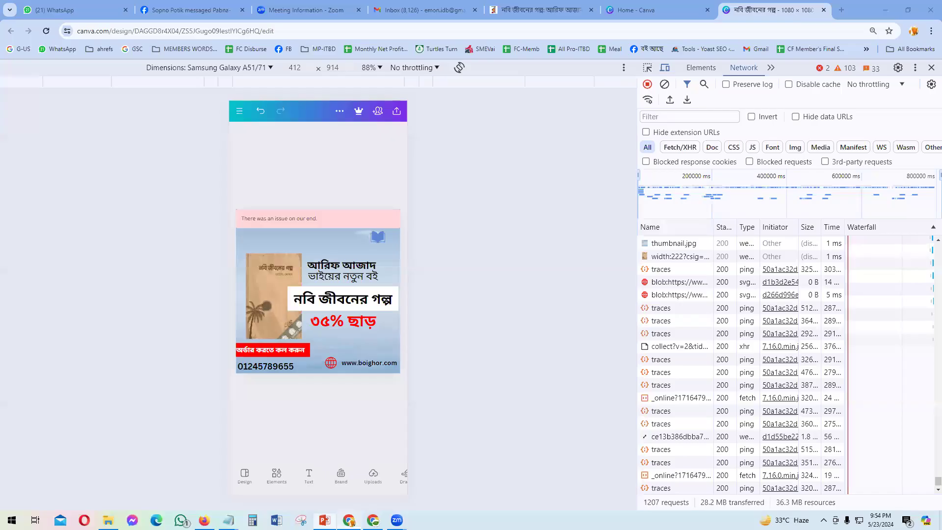
left_click(267, 307)
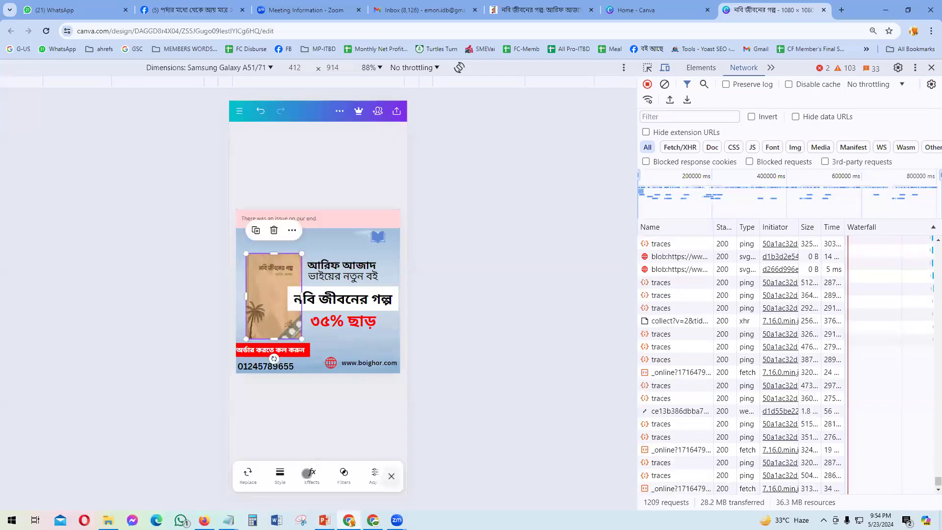
Step: Give the book cover a Drop shadow, then switch to the PowerPoint sample posts
left_click(311, 479)
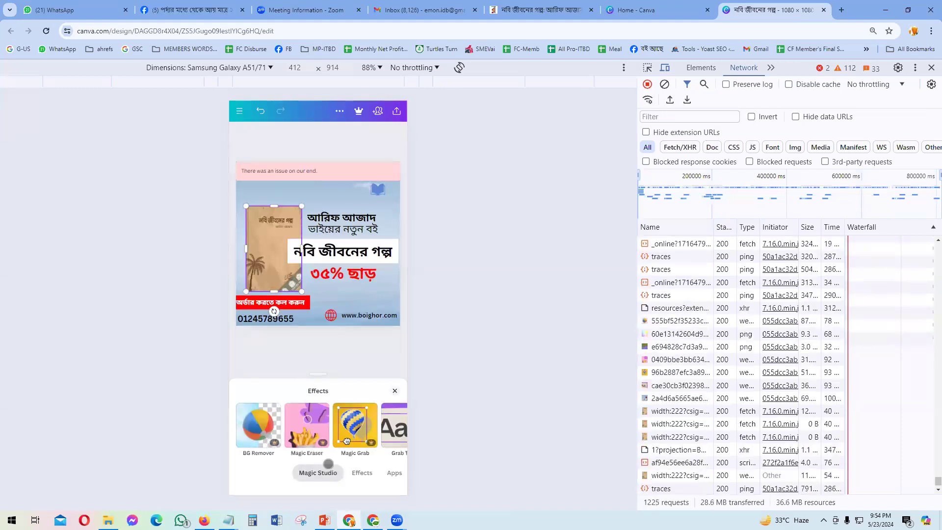
left_click(362, 473)
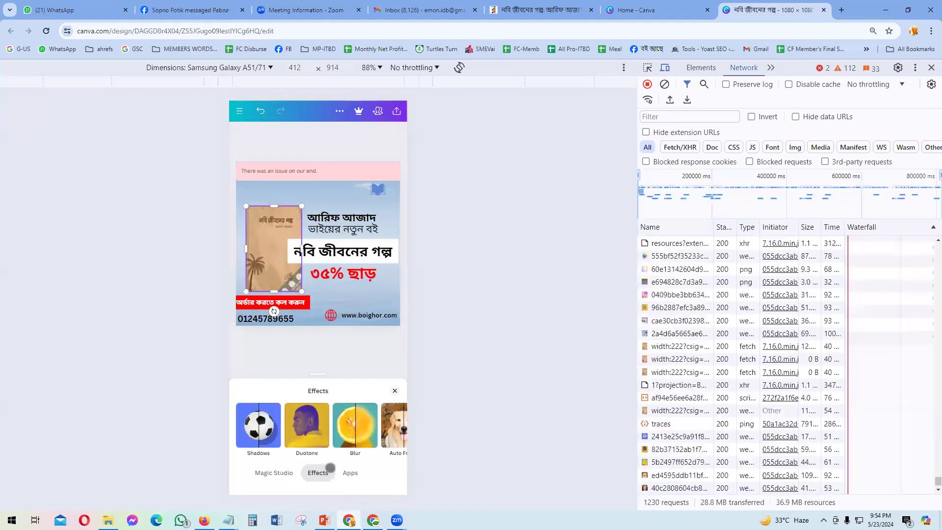
left_click(261, 427)
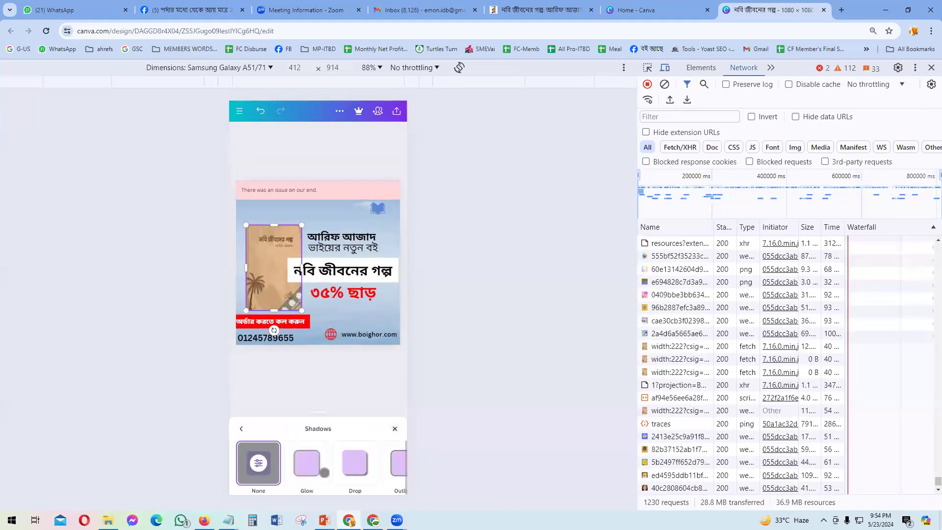
left_click(355, 461)
left_click(313, 374)
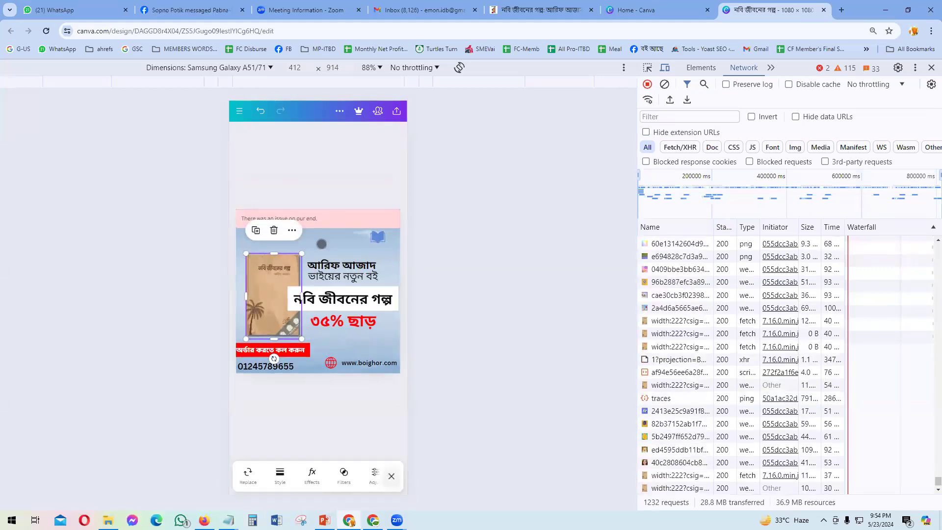
left_click(321, 244)
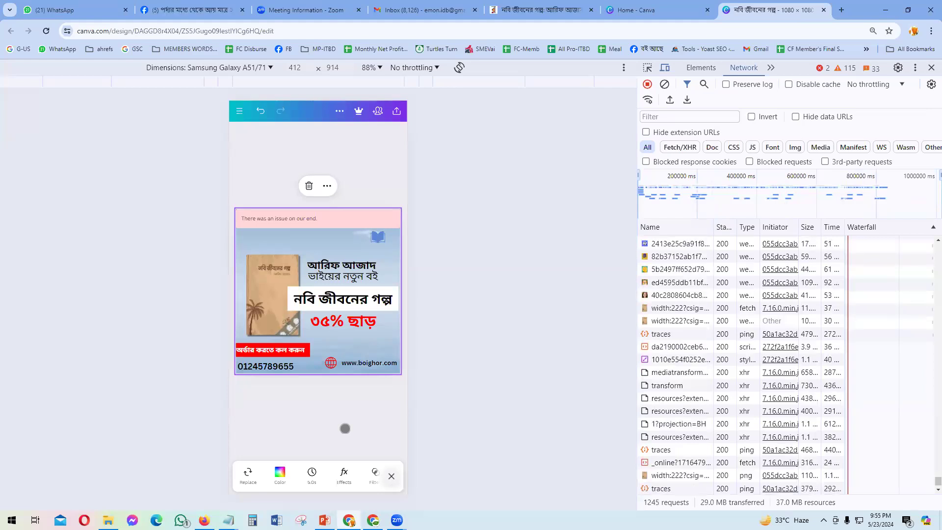
key("alt+Tab")
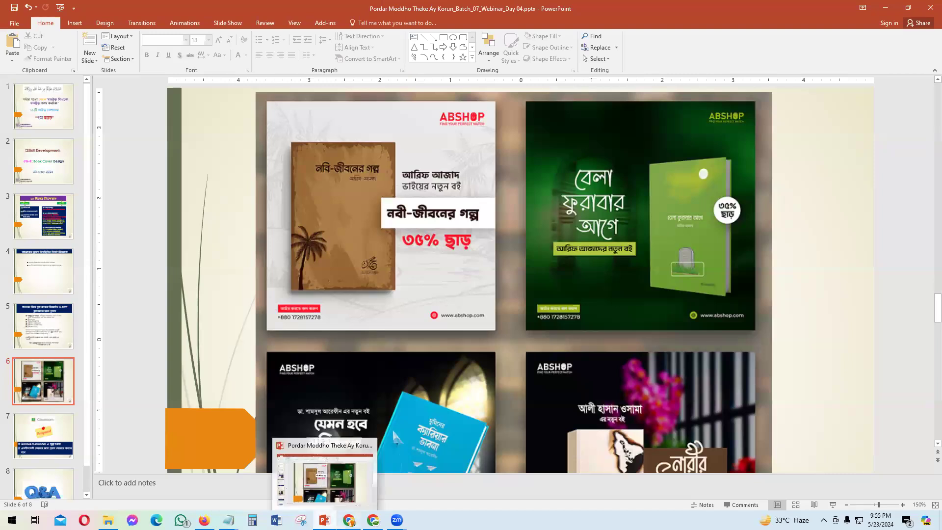
left_click(348, 520)
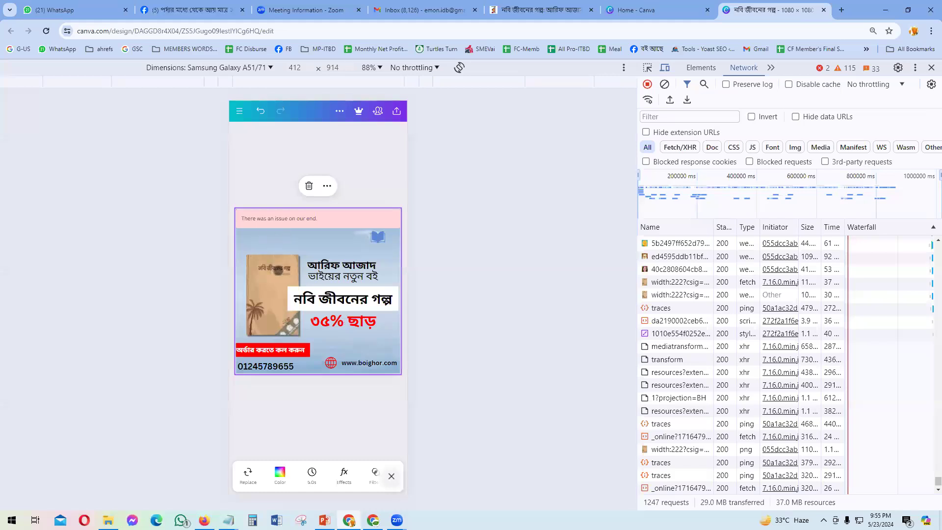
Step: Replace the old Elements search with 'shape' and show all shape results
left_click(279, 436)
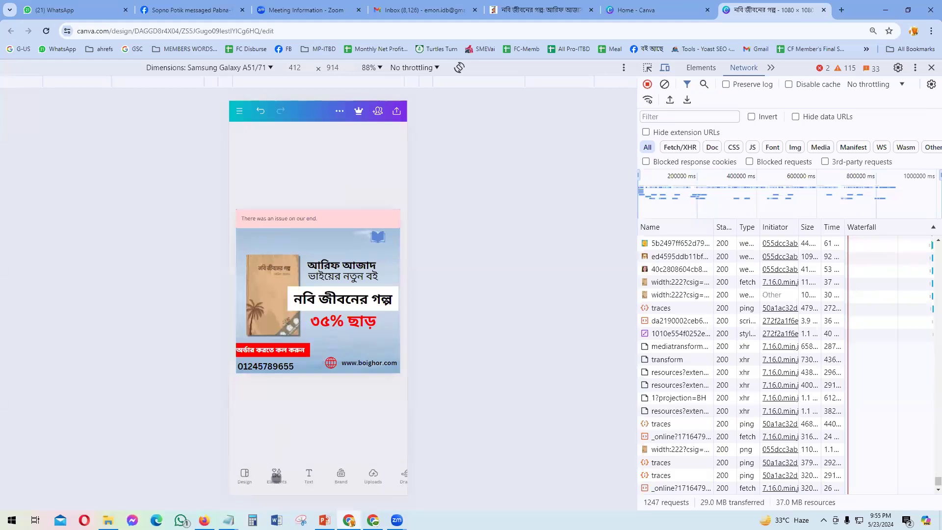
left_click(276, 476)
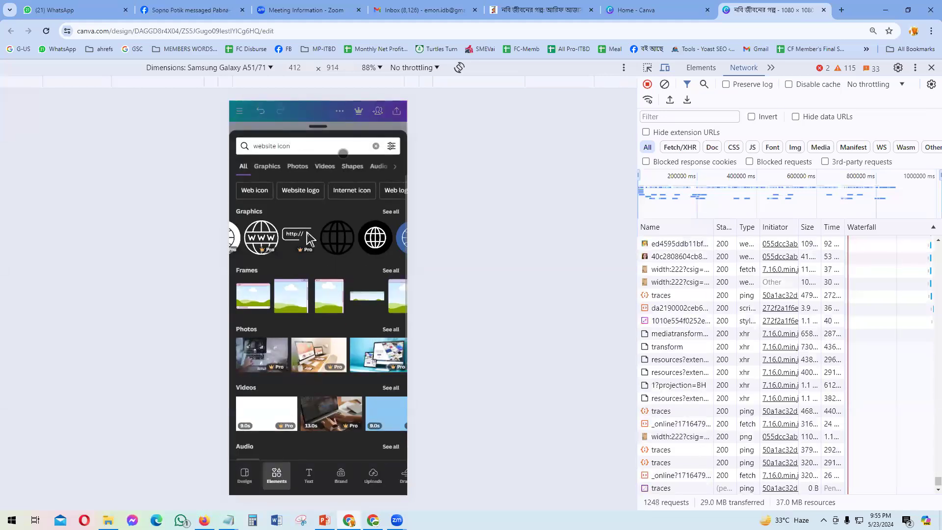
left_click(343, 152)
key("BackSpace")
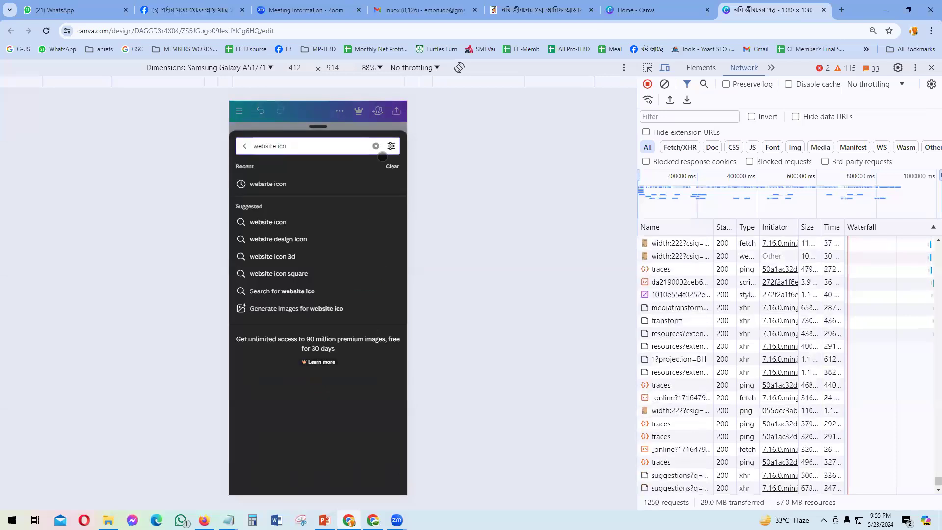
key("BackSpace")
key("BackSpace")
key("BackSpace")
key("BackSpace")
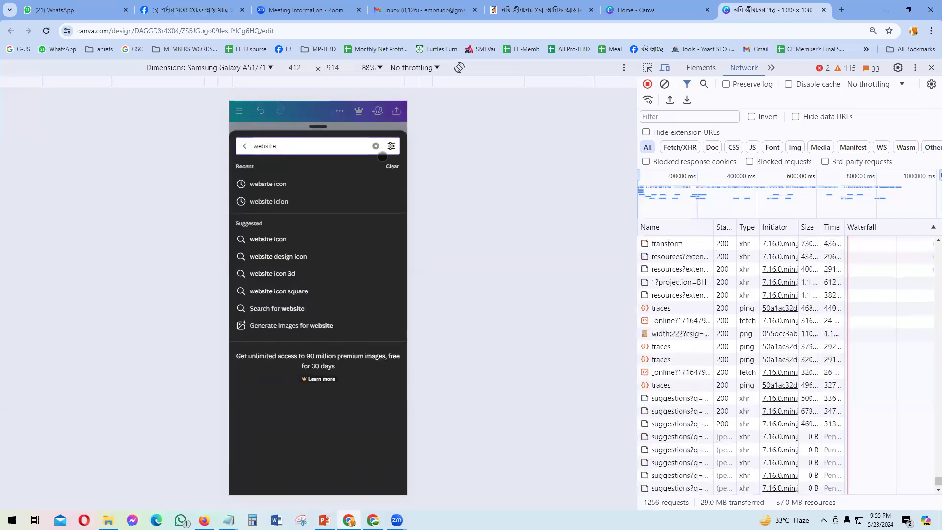
key("BackSpace")
key("BackSpace")
key("BackSpace")
key("BackSpace")
key("BackSpace")
key("BackSpace")
key("BackSpace")
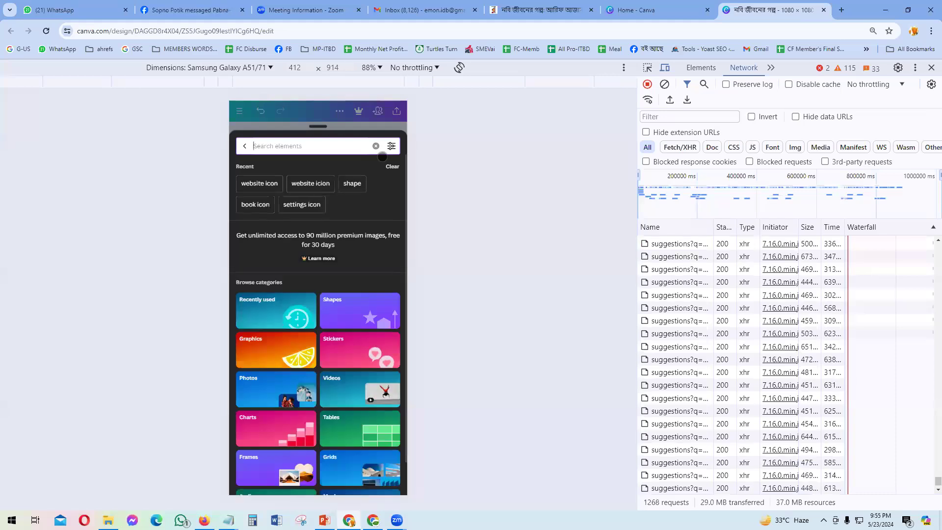
type("sh")
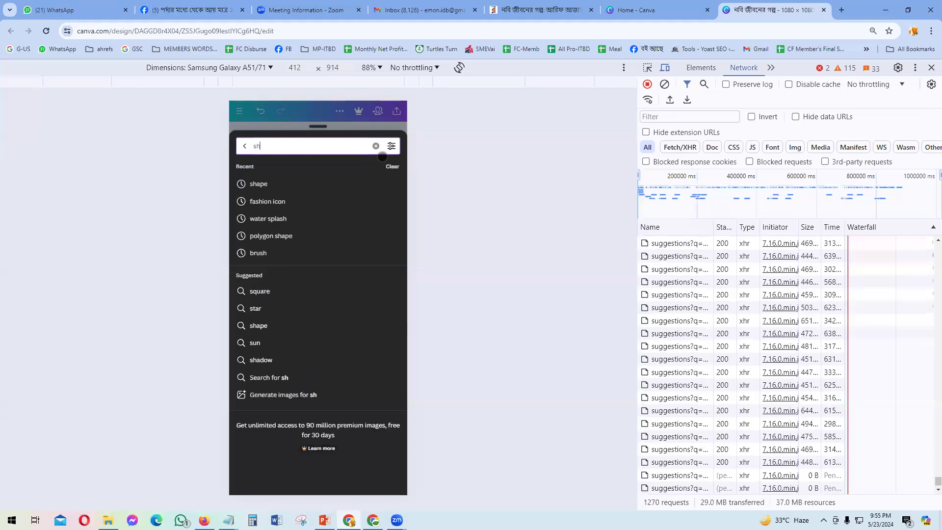
type("p")
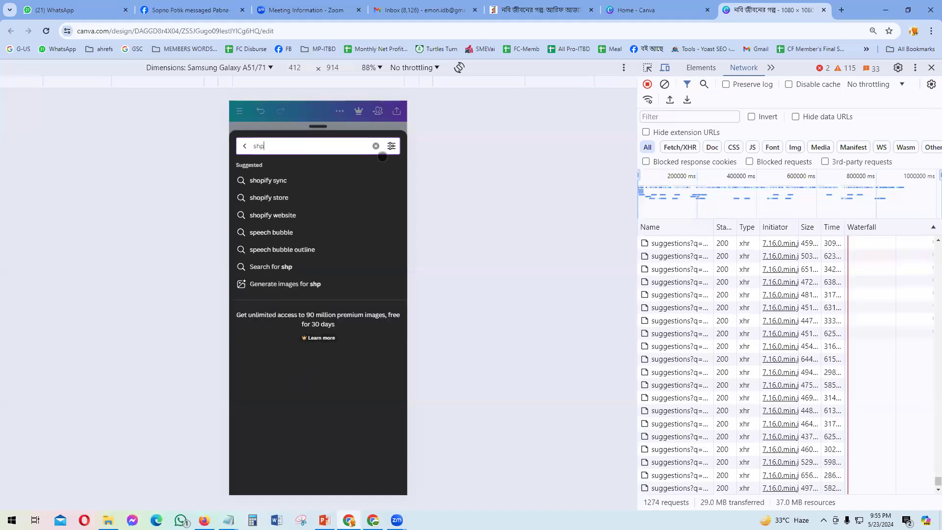
key("BackSpace")
type("ap")
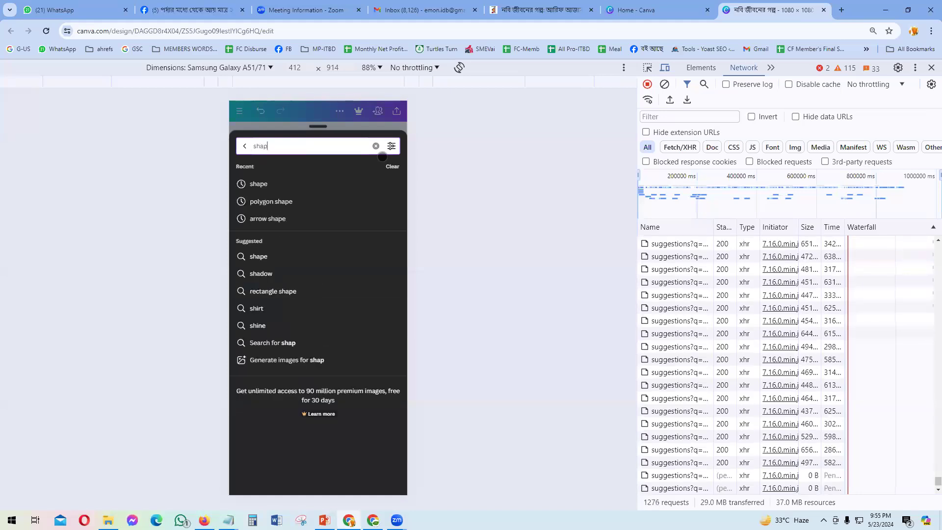
type("e")
key("Return")
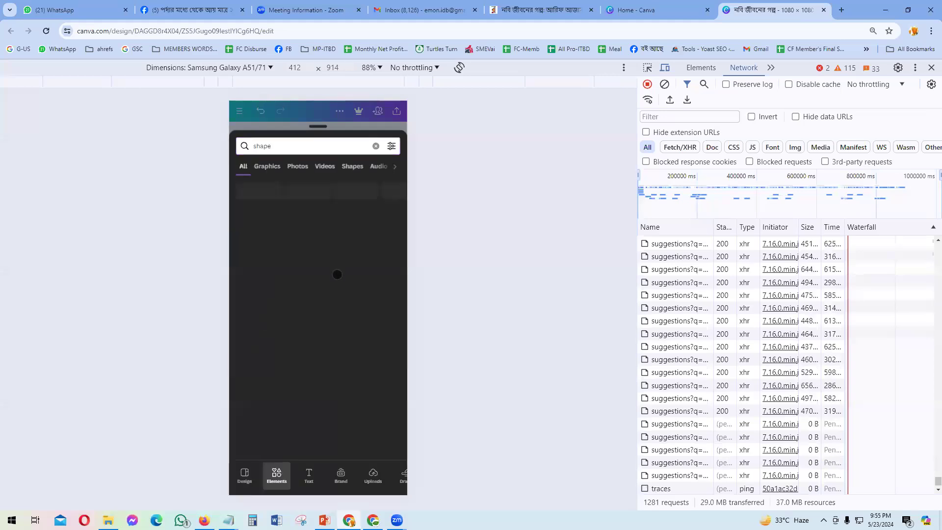
scroll(315, 295, "down", 3)
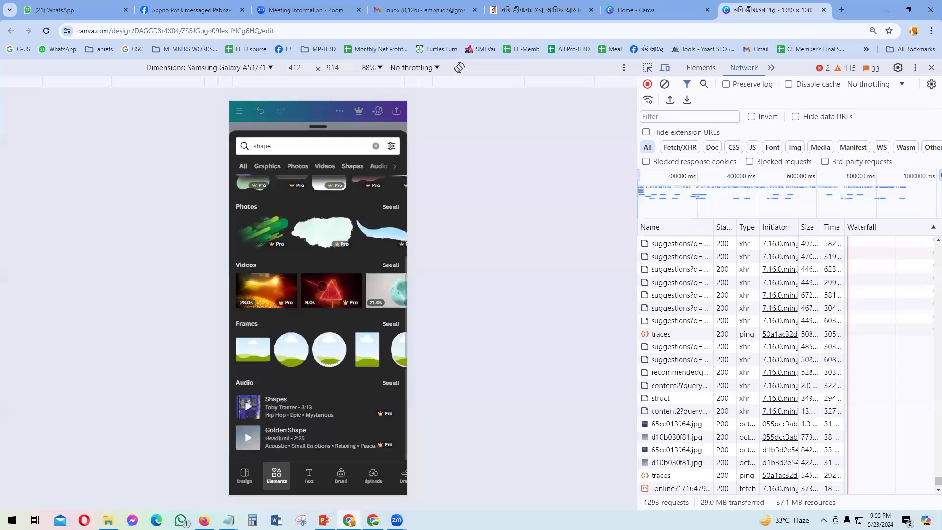
scroll(317, 250, "up", 3)
left_click(391, 214)
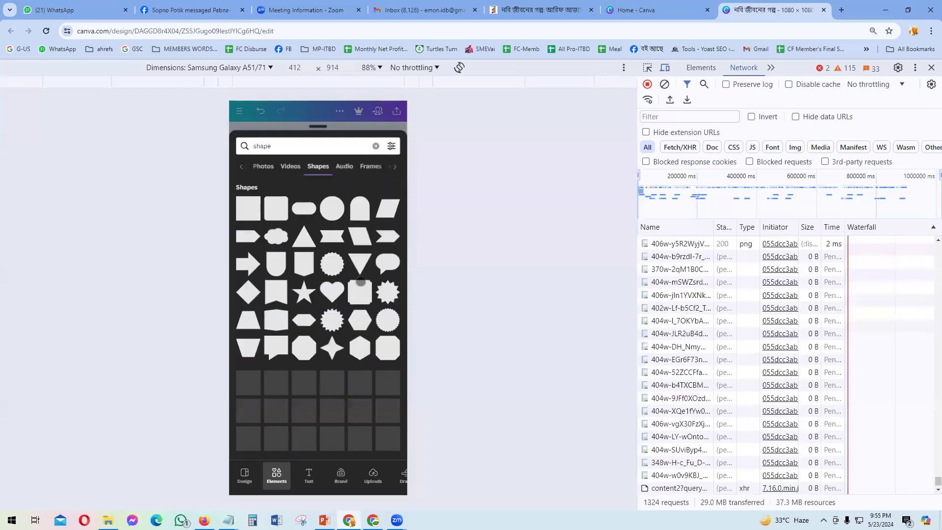
Step: Search Elements for 'price shape' and add the red speech-bubble shape
left_click(281, 144)
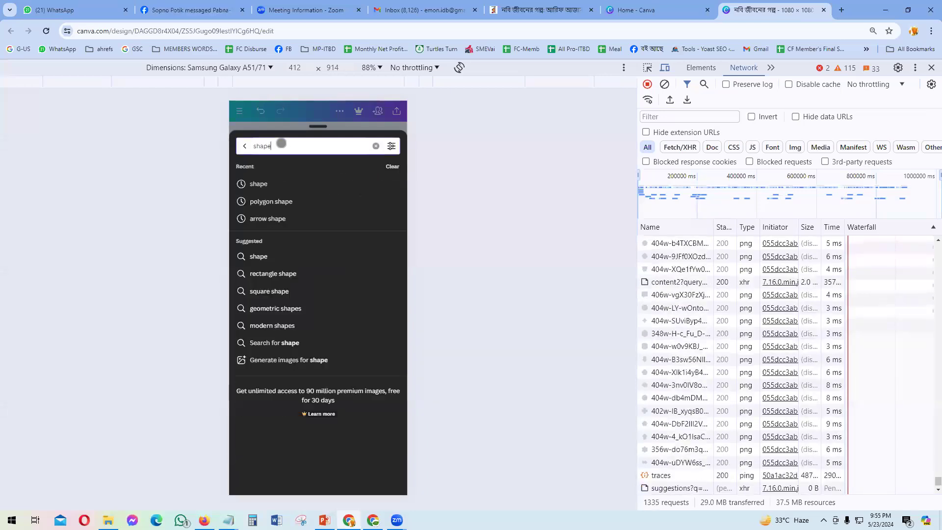
key("BackSpace")
key("BackSpace")
key("BackSpace")
key("BackSpace")
key("BackSpace")
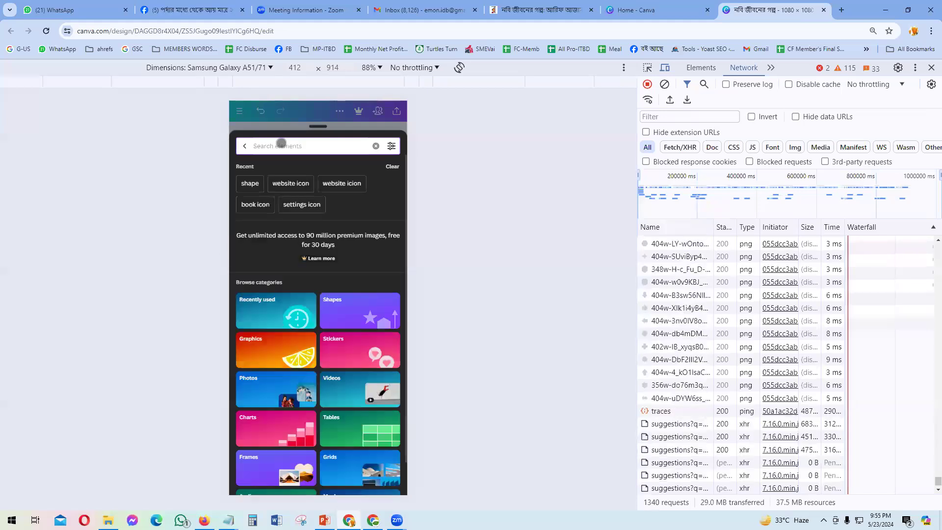
type("p")
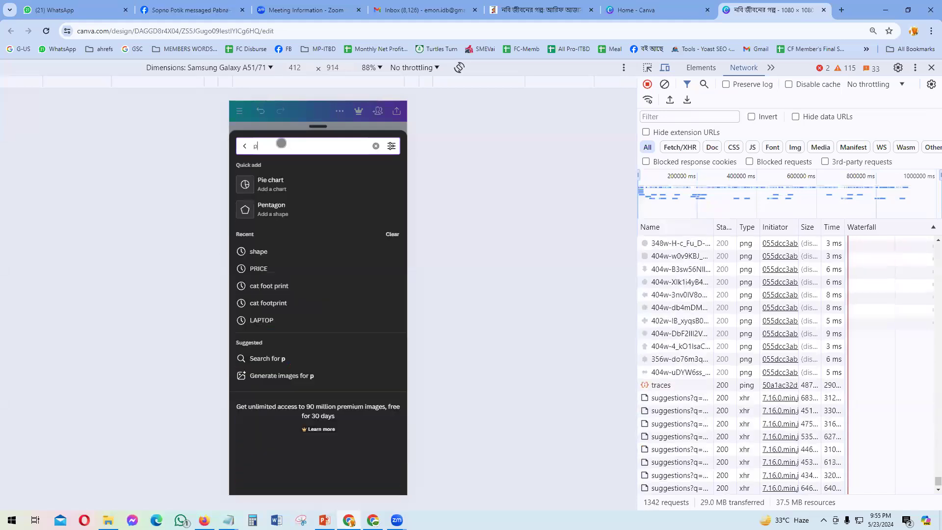
type("rice")
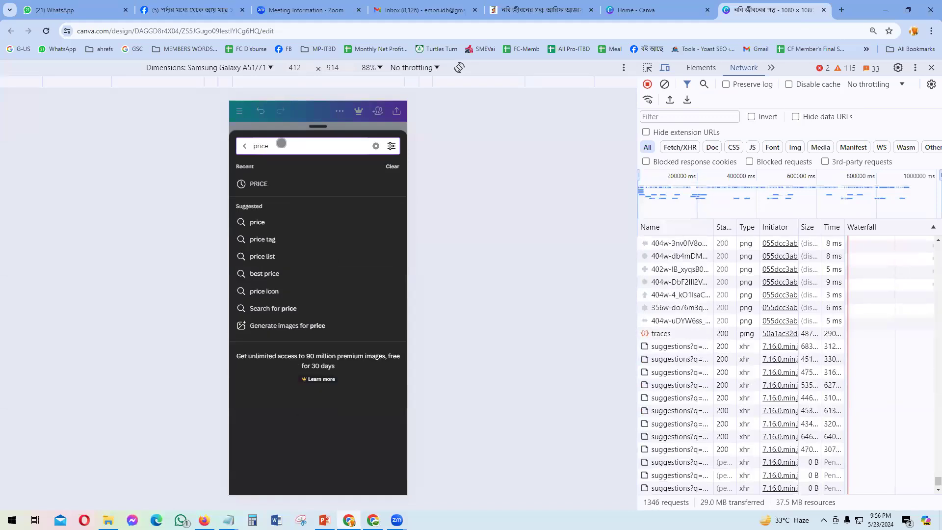
key("Return")
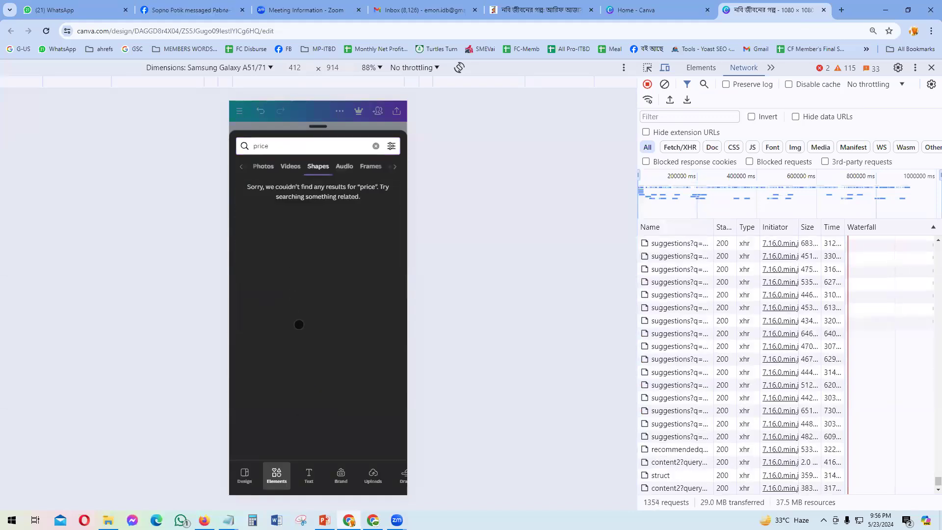
left_click(287, 148)
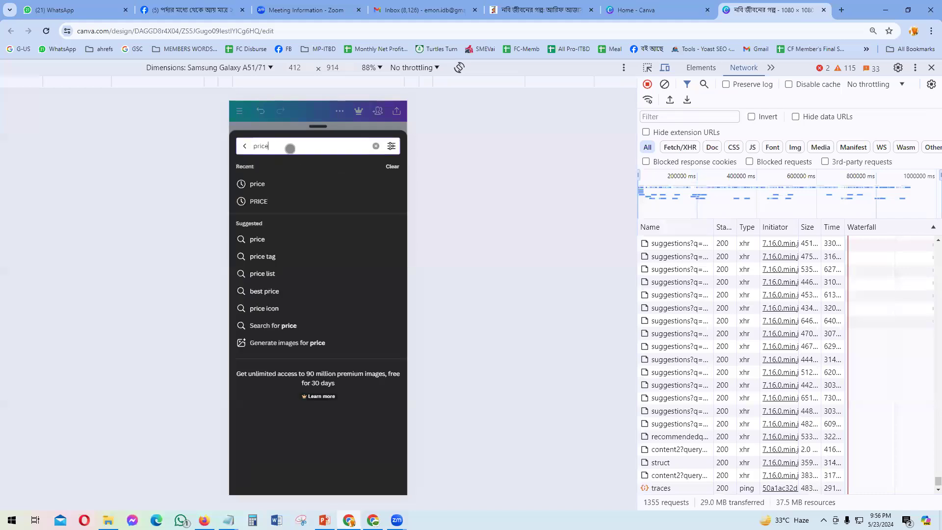
type("s")
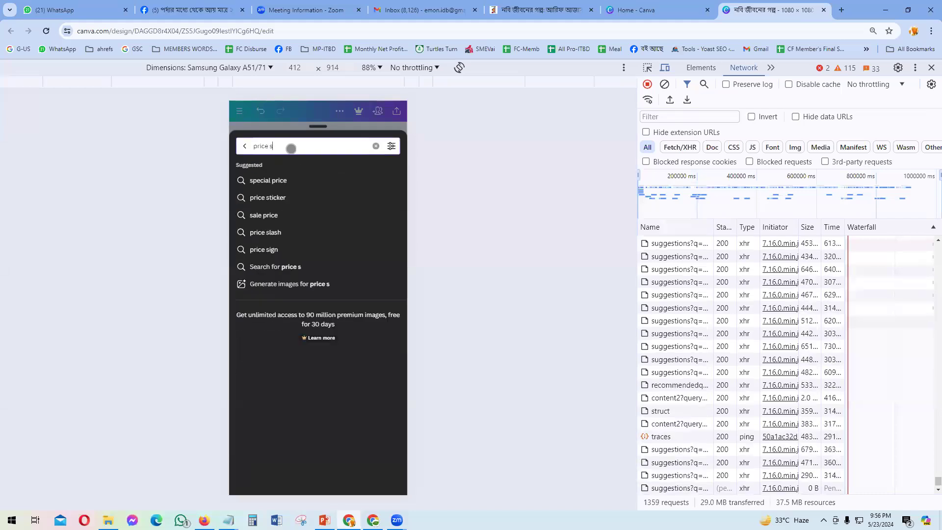
type("hape")
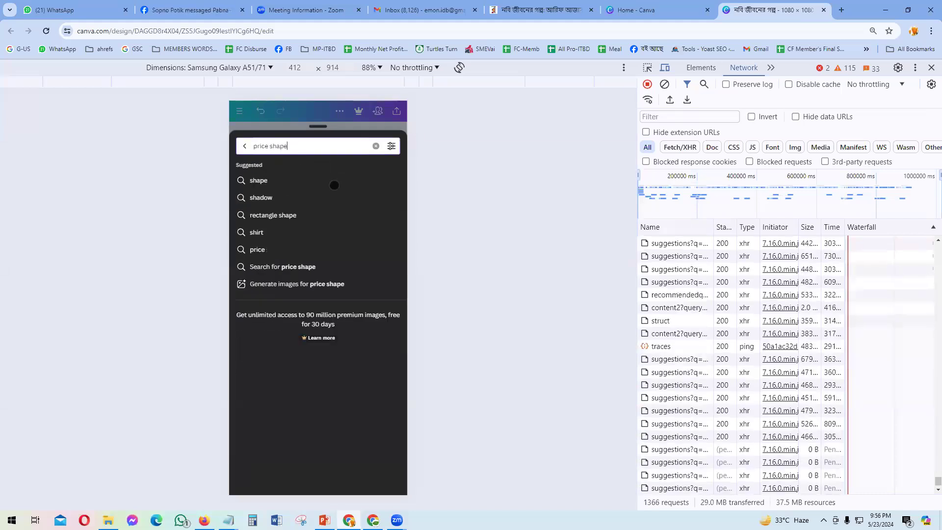
key("Return")
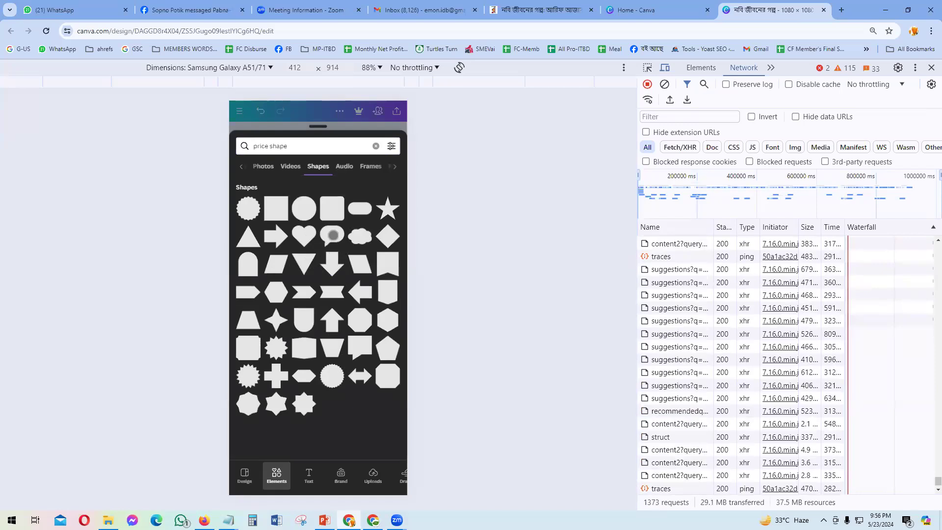
left_click(333, 235)
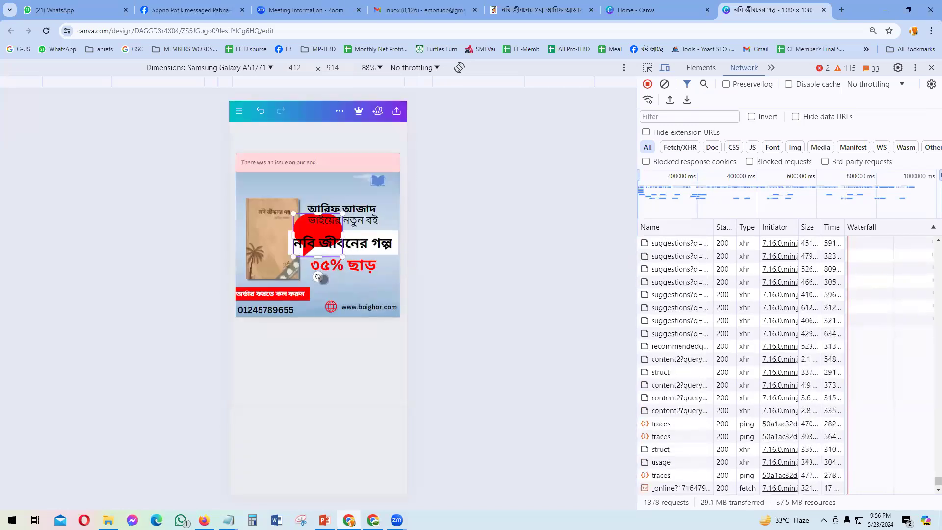
Step: Move the speech bubble to the top-left and nudge the book cover into place
left_click(350, 281)
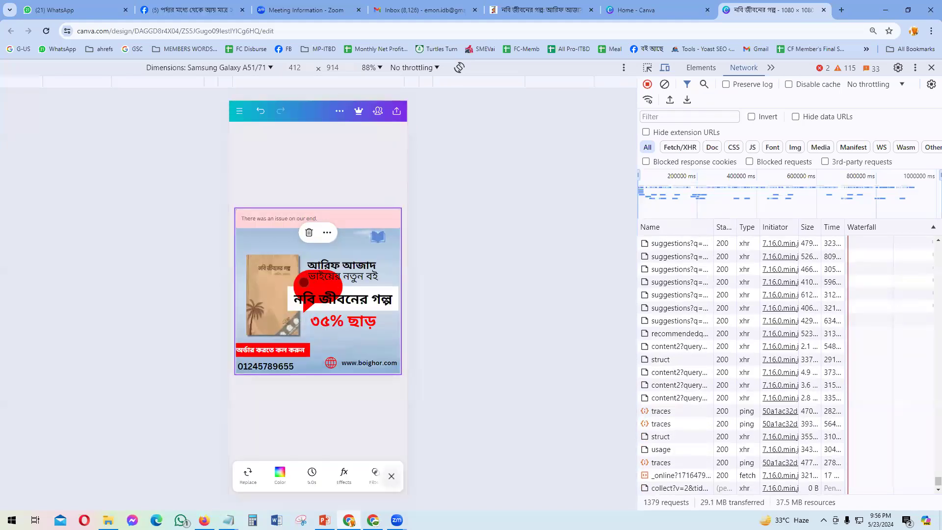
left_click(303, 282)
left_click_drag(312, 280, 294, 230)
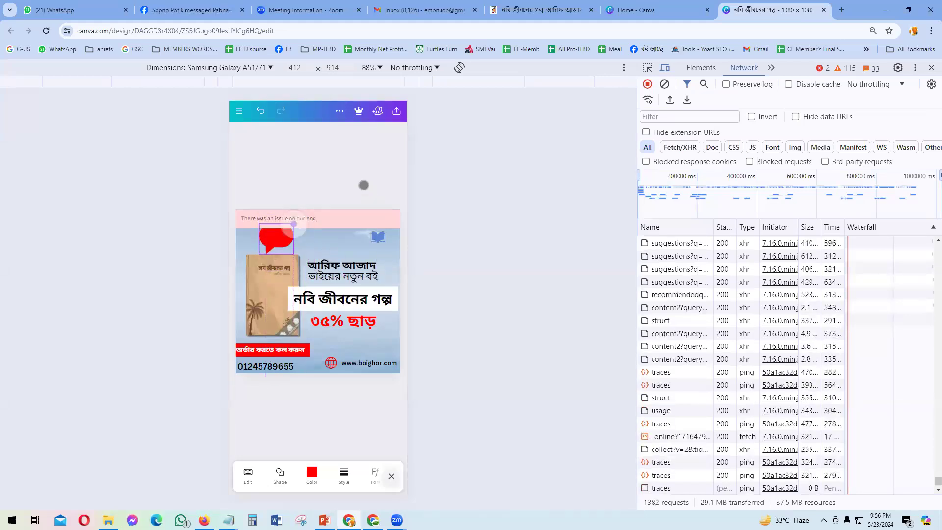
left_click(364, 186)
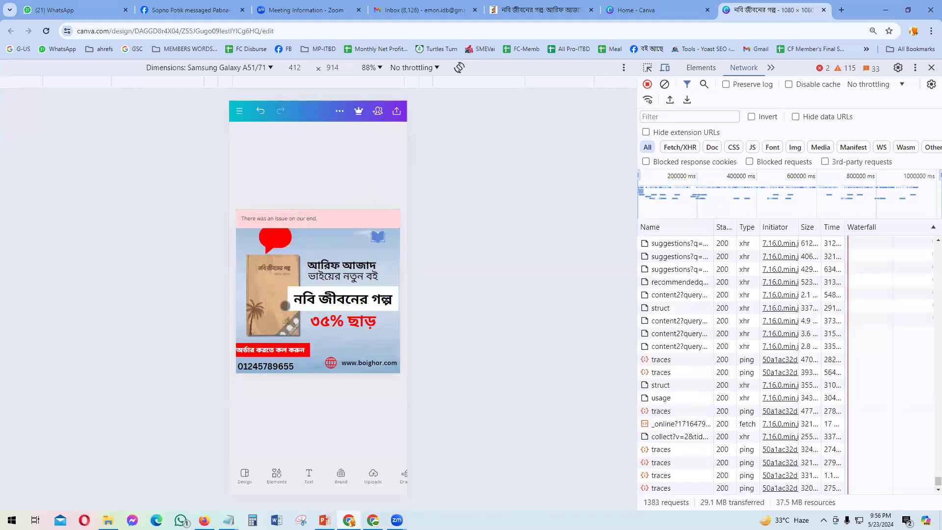
left_click_drag(277, 304, 273, 304)
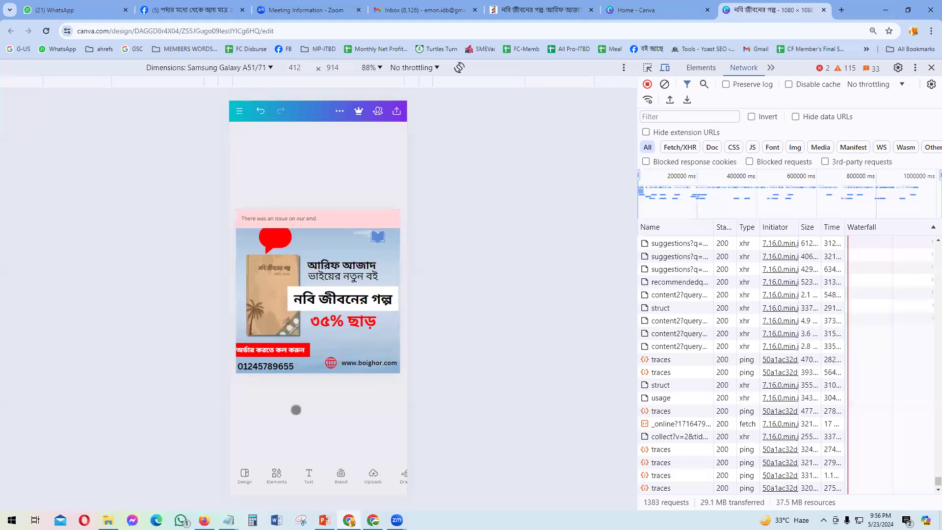
left_click(264, 282)
mouse_move(258, 294)
left_mouse_down()
mouse_move(250, 301)
mouse_move(293, 282)
mouse_move(263, 293)
mouse_move(262, 283)
left_mouse_up()
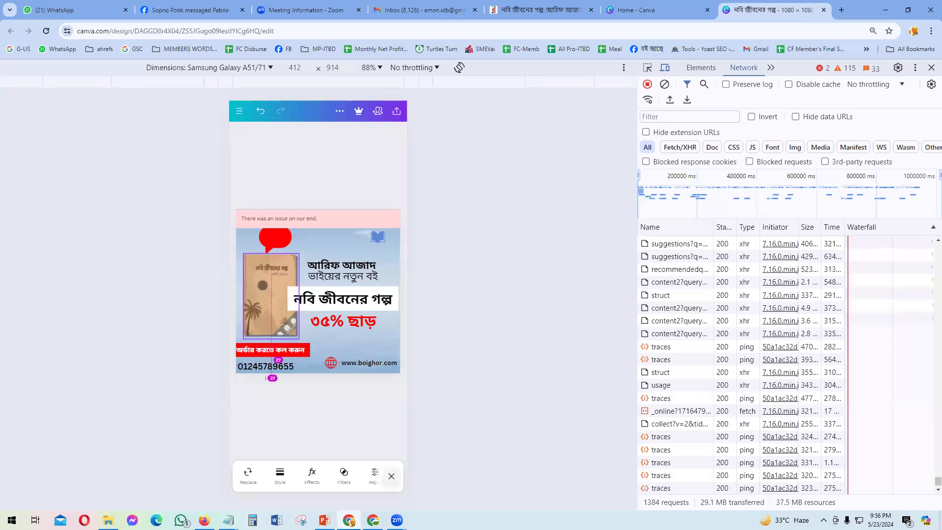
Step: Place a copy of the ৩৫% ছাড় discount text over the red bubble
left_click(280, 243)
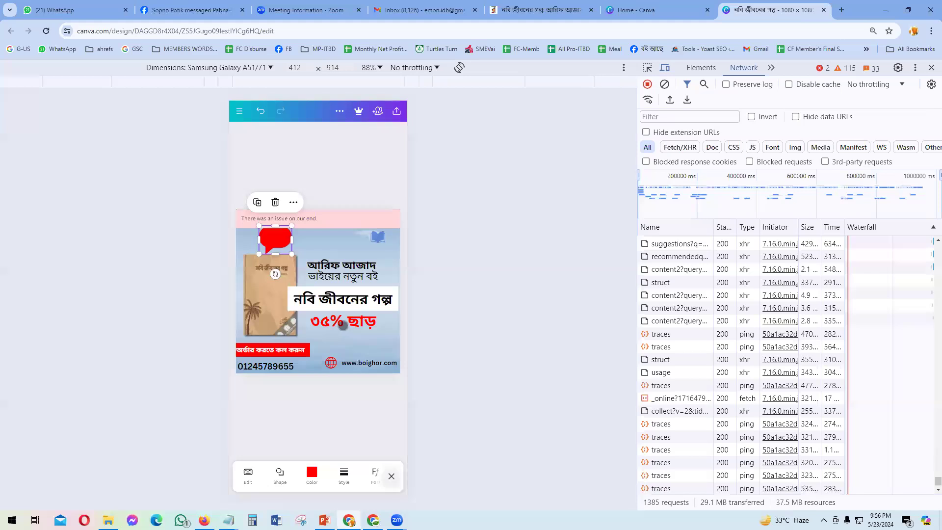
left_click(344, 324)
left_click_drag(350, 349, 321, 274)
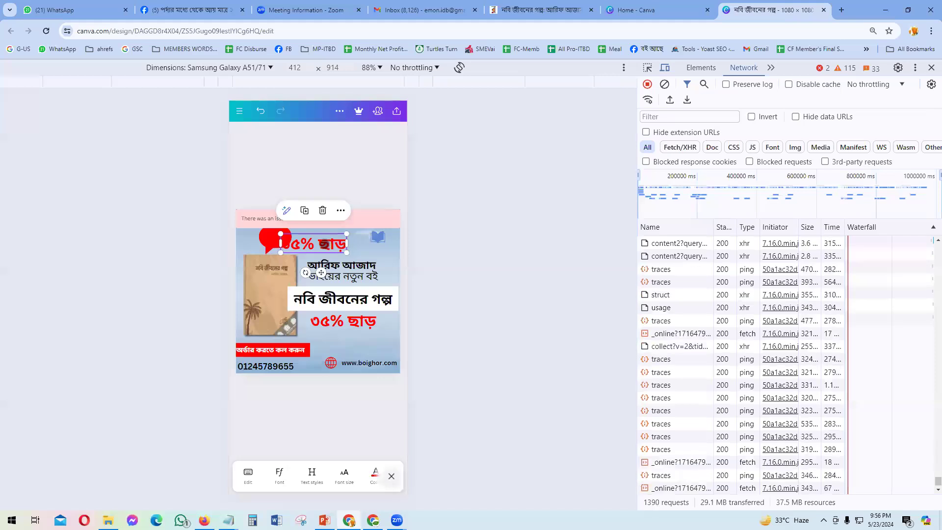
Step: Change the copied discount text on the bubble to the price ১৫৯/- in Bengali digits
double_click(324, 243)
left_click(292, 290)
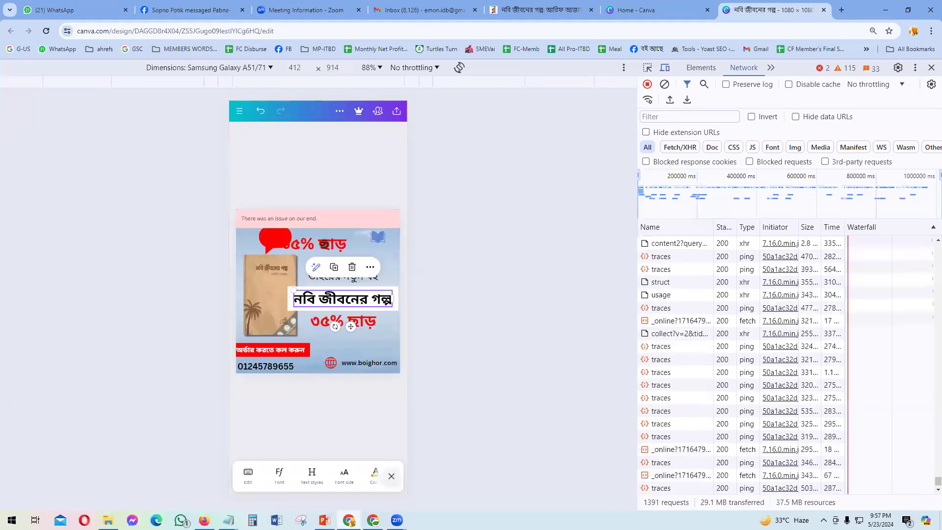
double_click(314, 245)
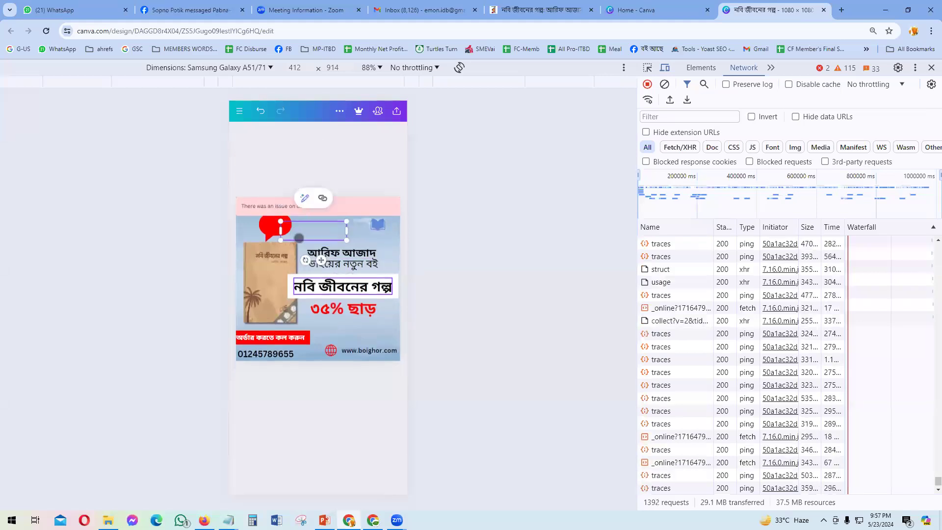
type("1")
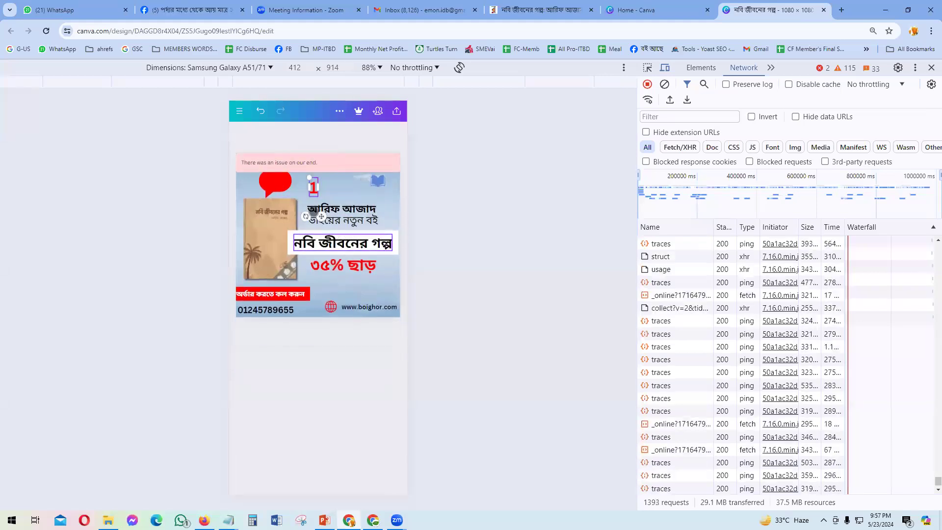
type("59")
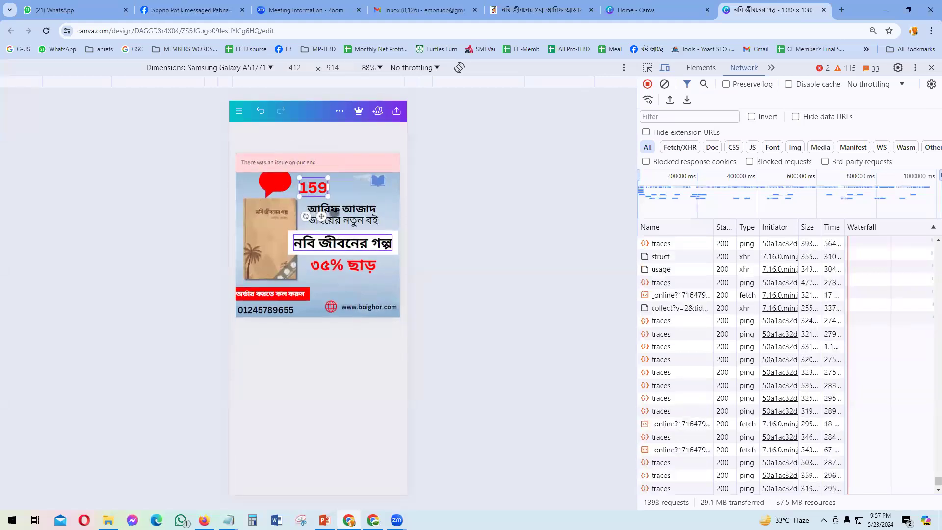
type("/-")
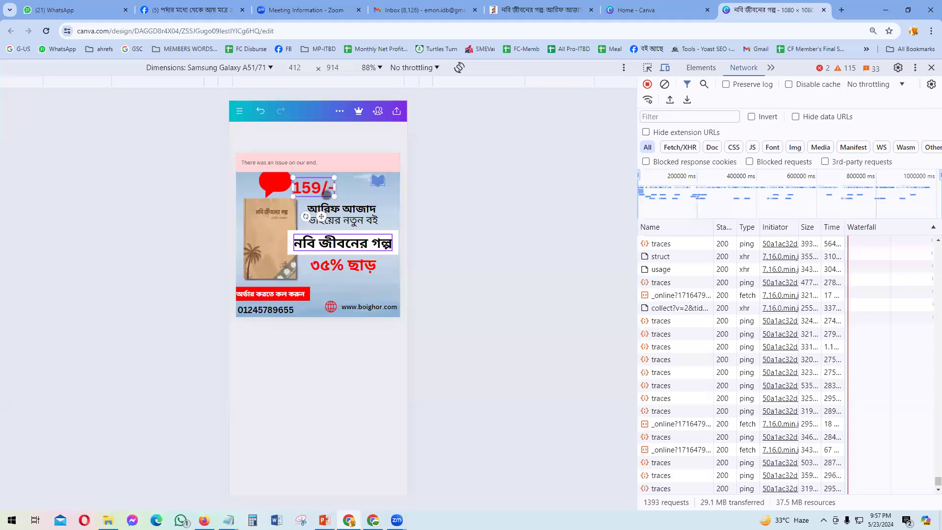
key("ctrl+a")
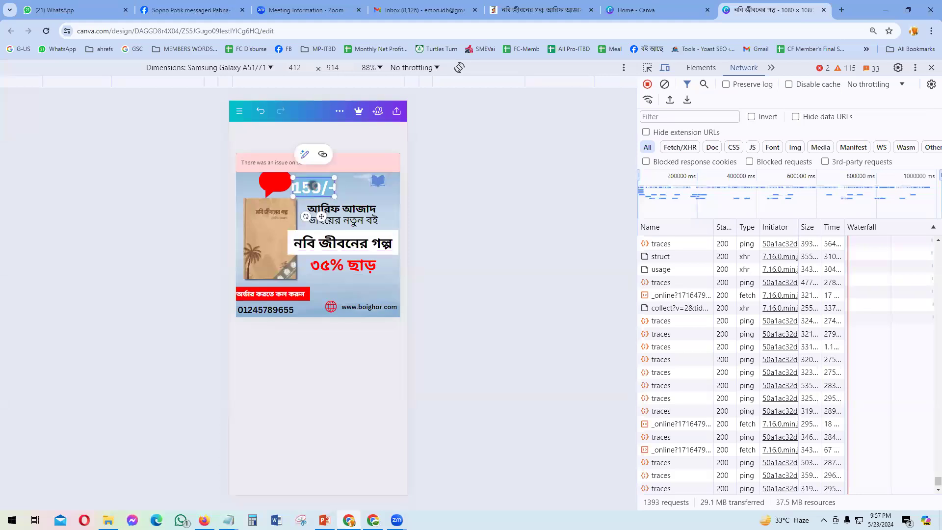
type("১৫৯")
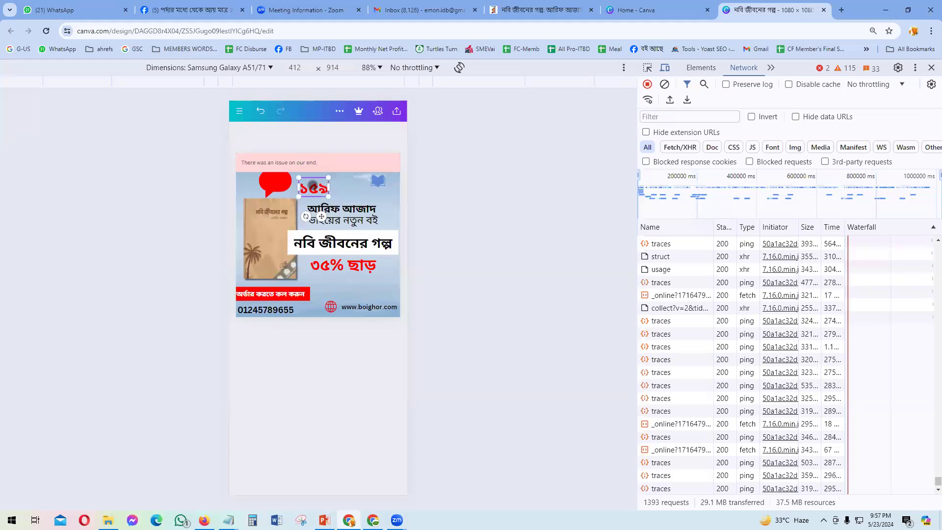
type("/-")
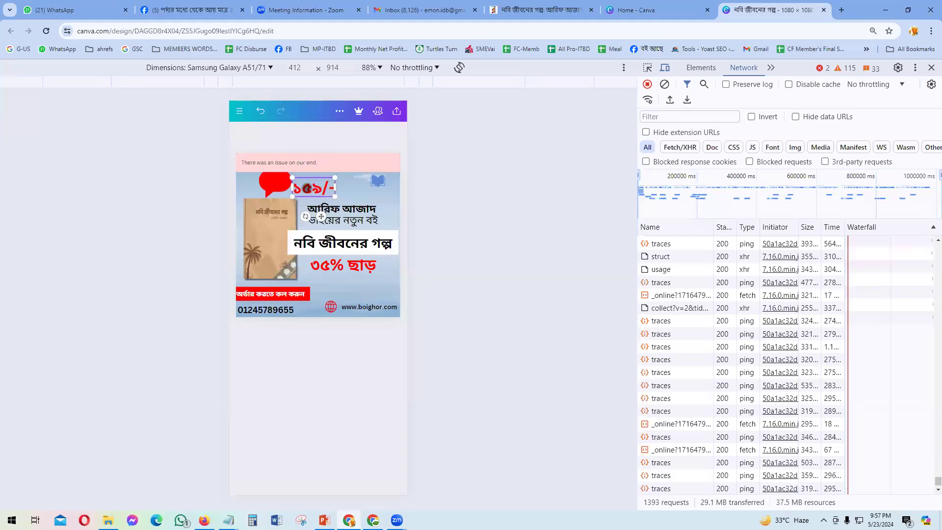
right_click(309, 186)
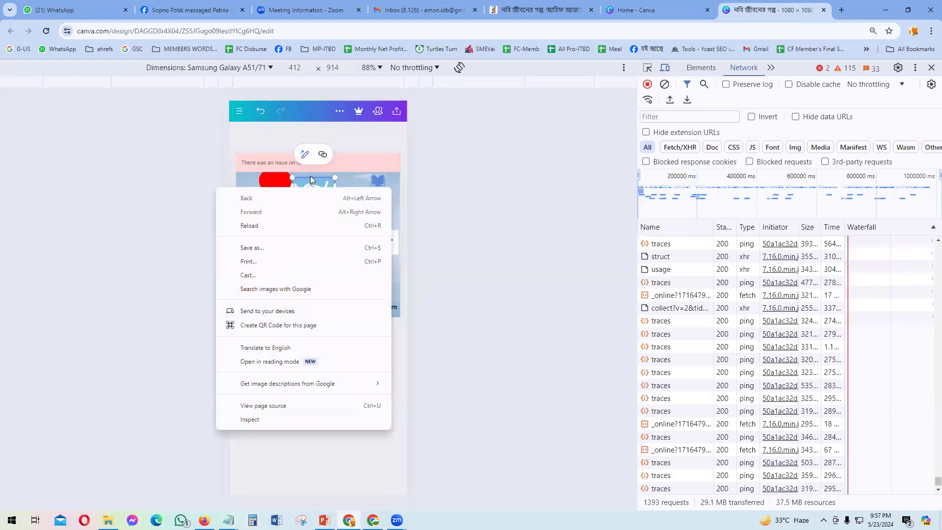
key("Escape")
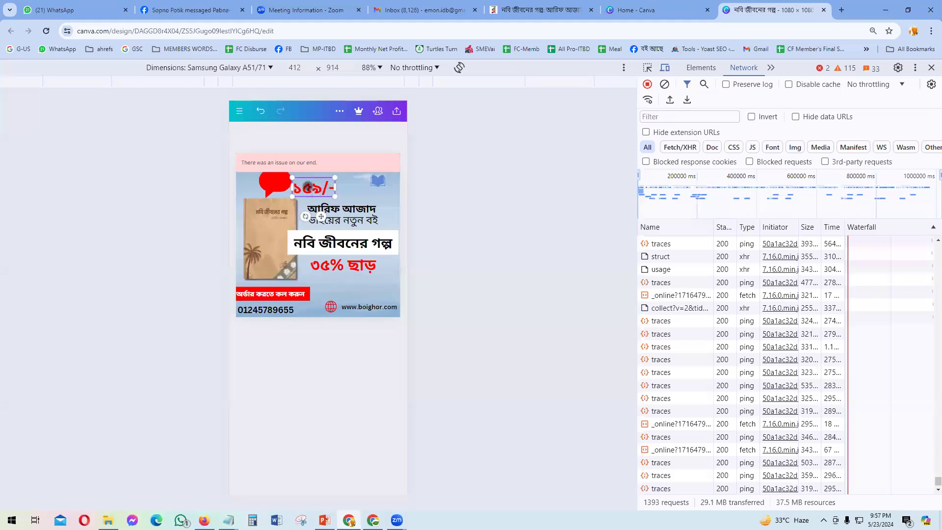
left_click(332, 420)
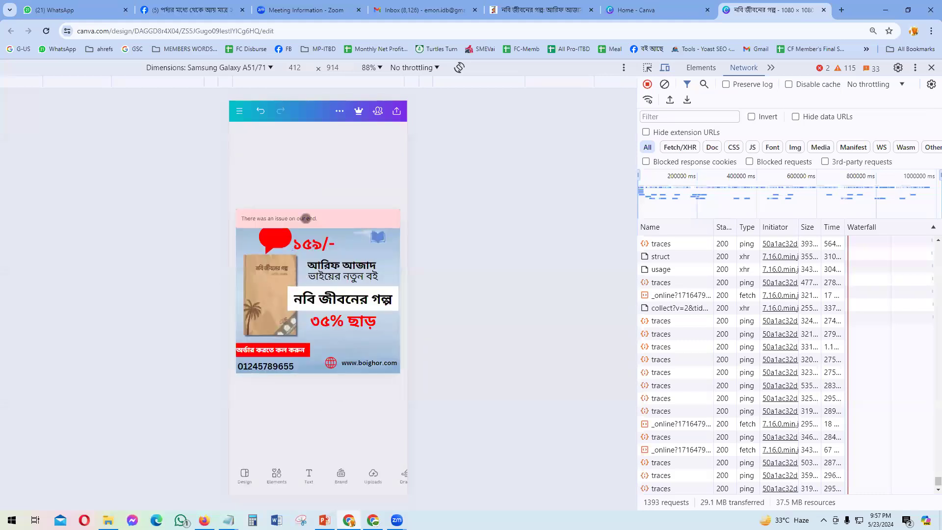
Step: Make the ১৫৯/- price white and place it on the bubble, checking the rokomari price
left_click(309, 246)
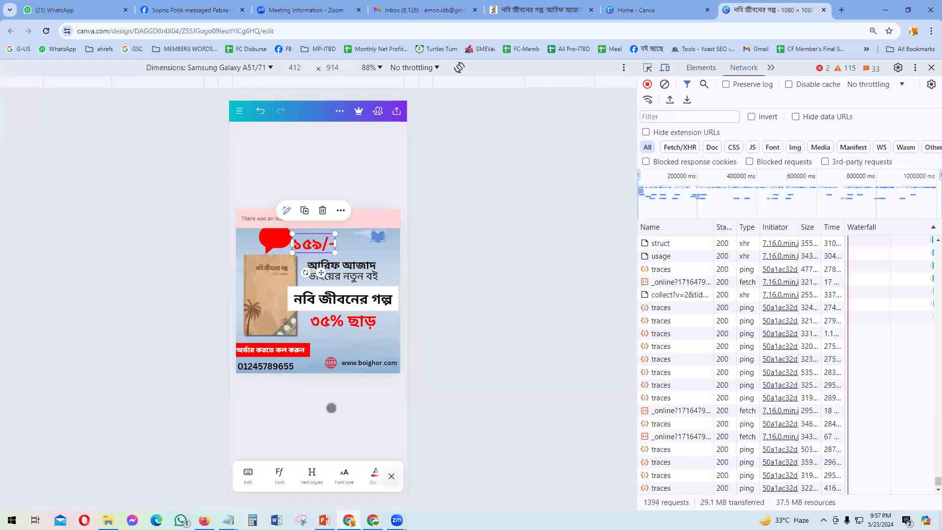
left_click(375, 474)
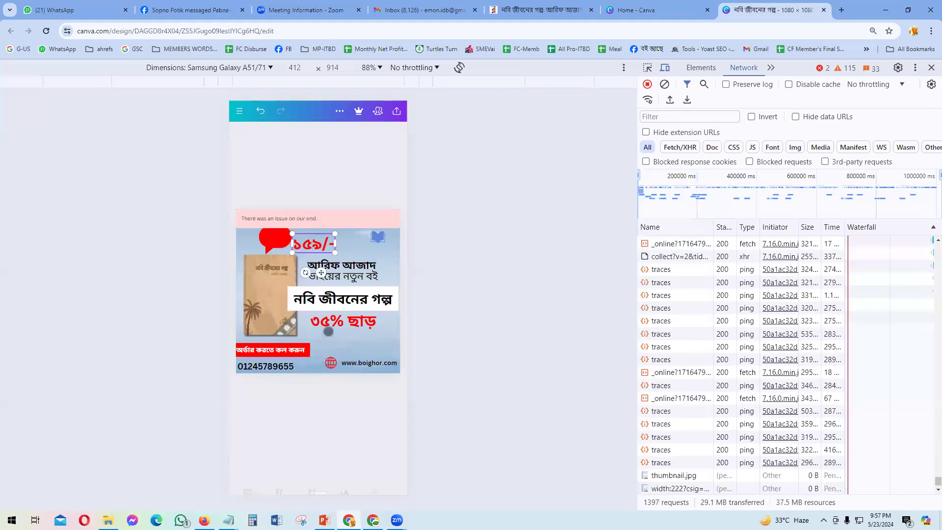
left_click(365, 382)
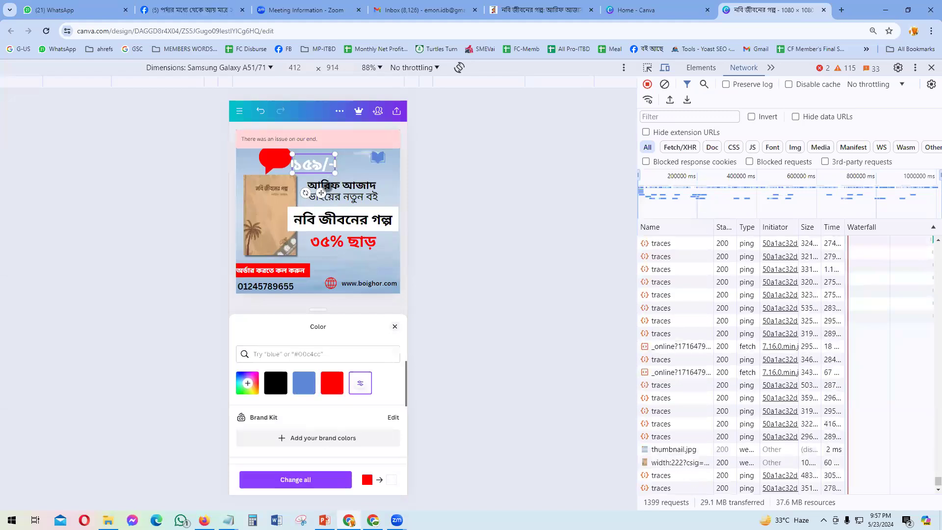
left_click_drag(322, 191, 269, 151)
left_click_drag(286, 183, 293, 184)
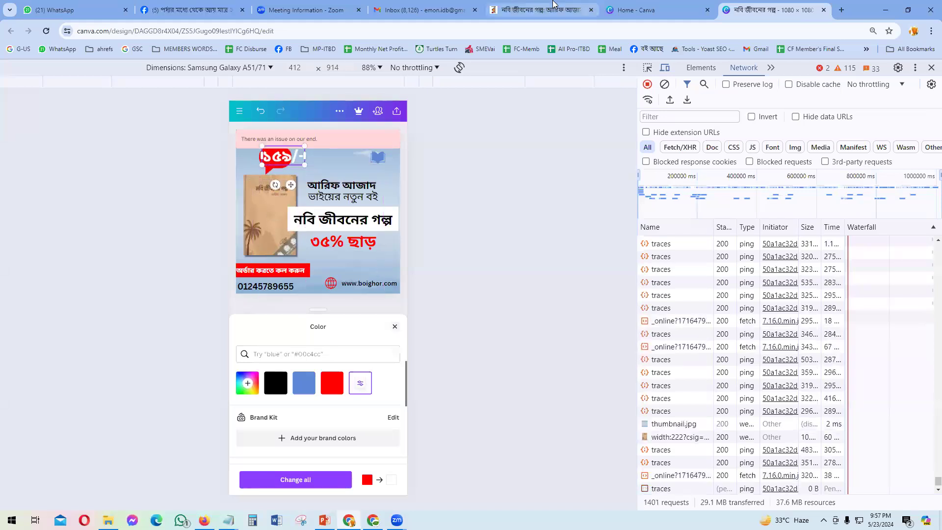
key("ctrl+5")
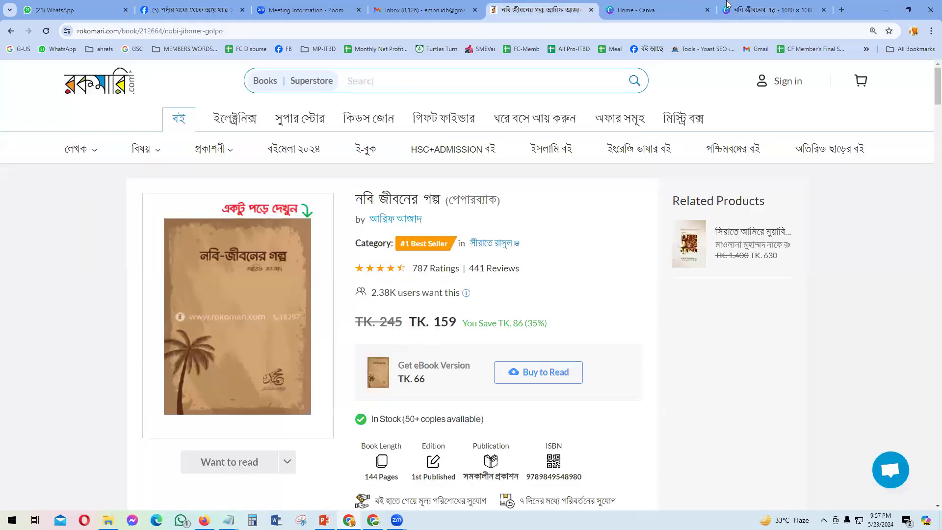
key("ctrl+7")
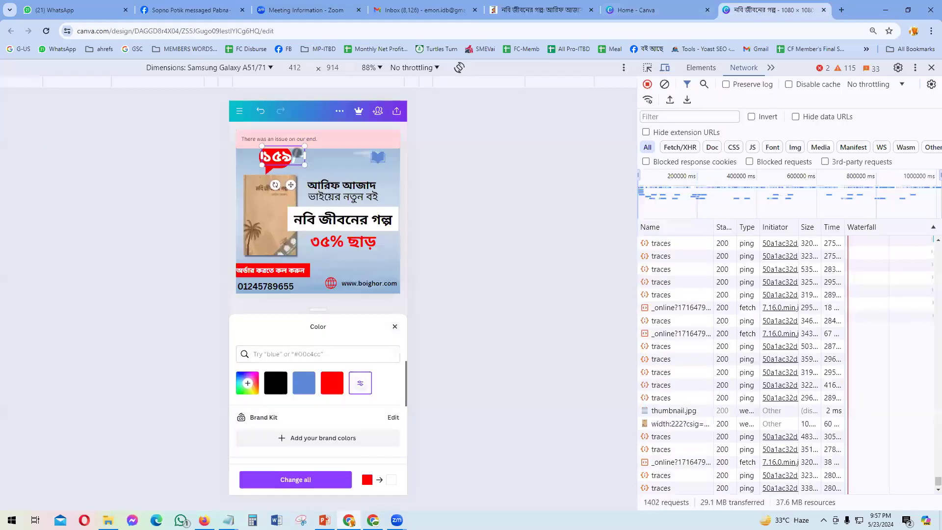
left_click(296, 153)
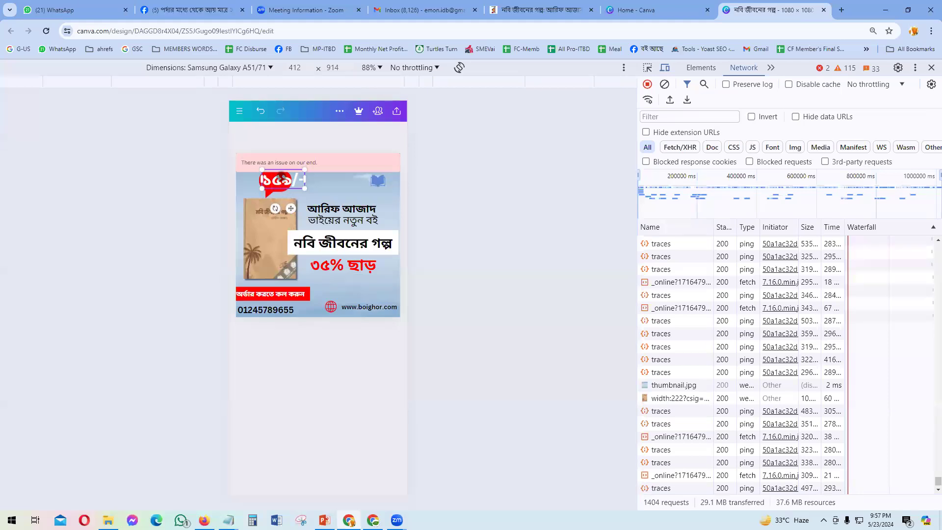
left_click(341, 363)
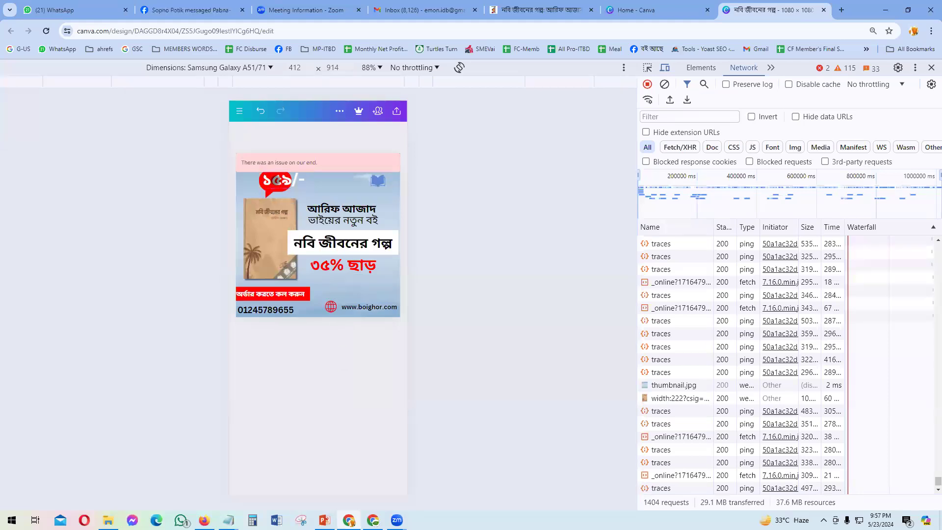
left_click(273, 238)
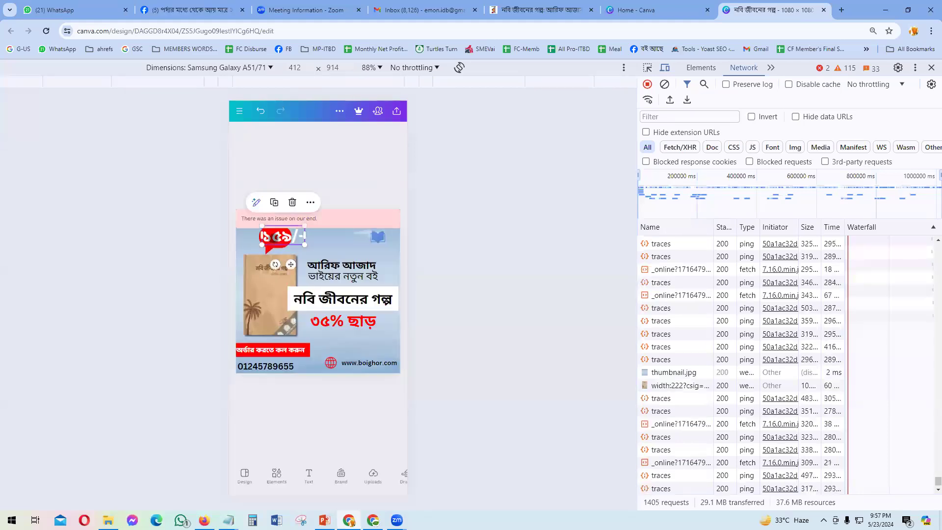
Step: Change the price text to ২৪৫/-
key("BackSpace")
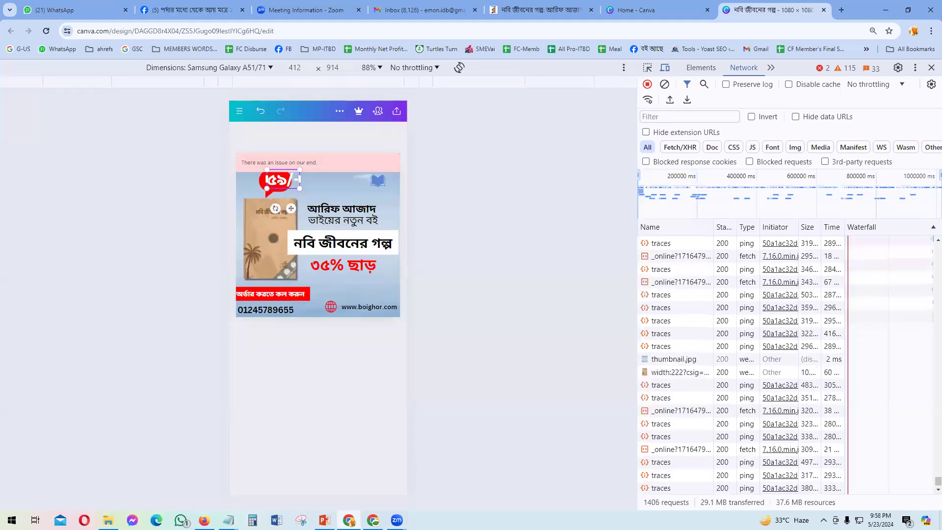
key("BackSpace")
key("BackSpace")
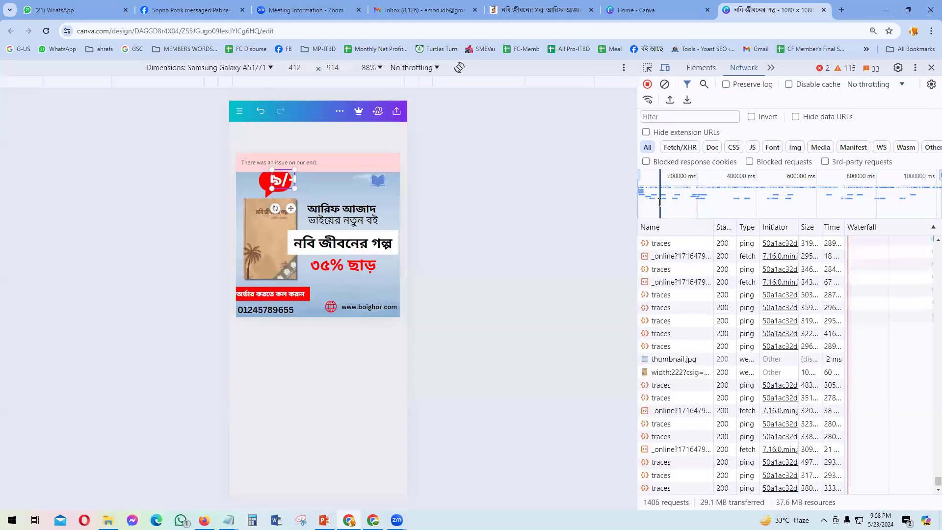
type("২৪")
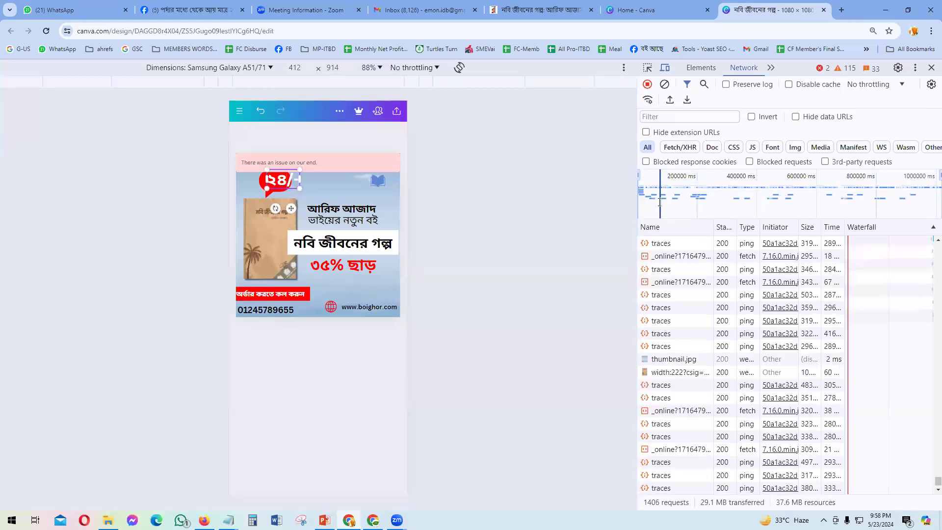
type("৫")
left_click(314, 370)
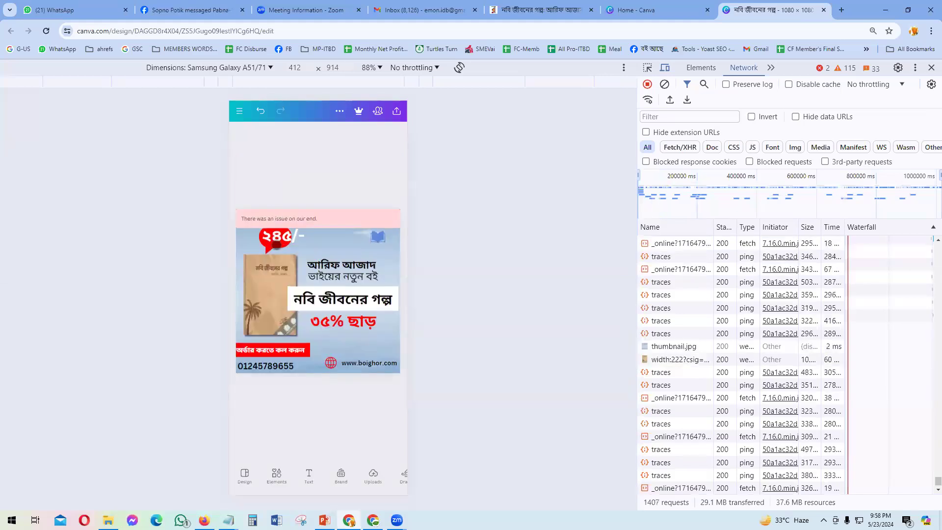
Step: Shrink the ২৪৫/- price's font size and fit it onto the red bubble
left_click(276, 236)
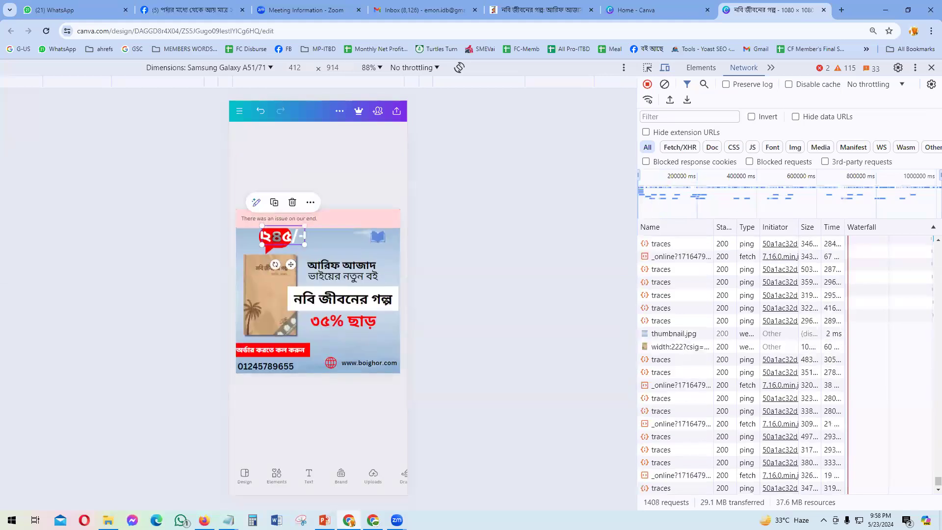
left_click(356, 458)
left_click_drag(312, 479, 287, 479)
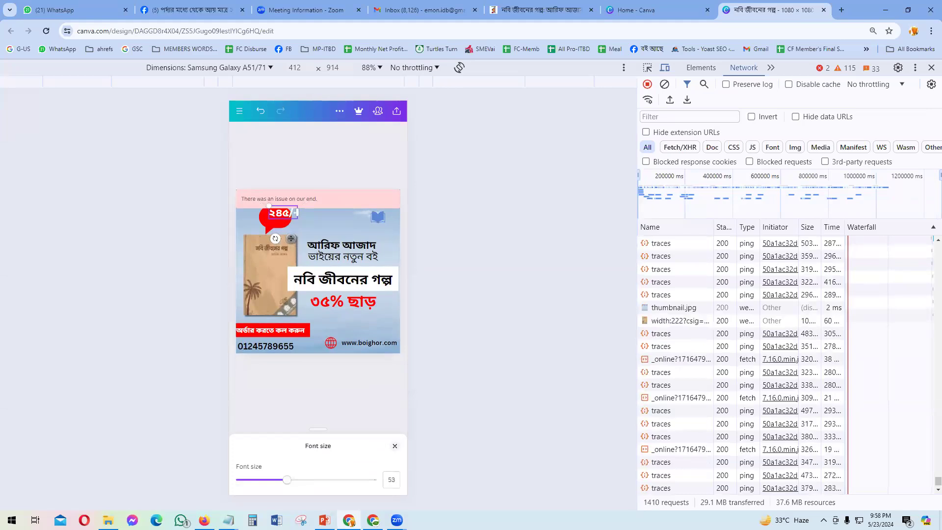
left_click_drag(293, 240, 283, 243)
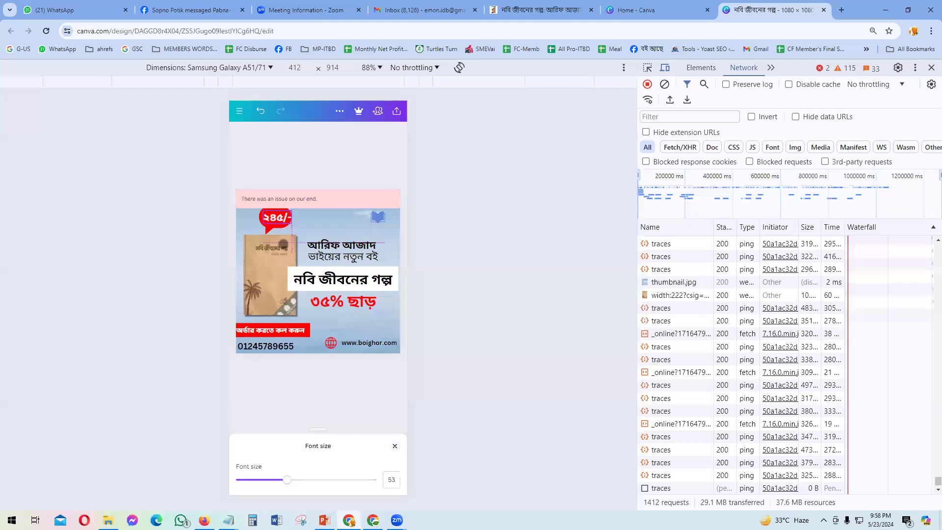
left_click(297, 385)
left_click(293, 385)
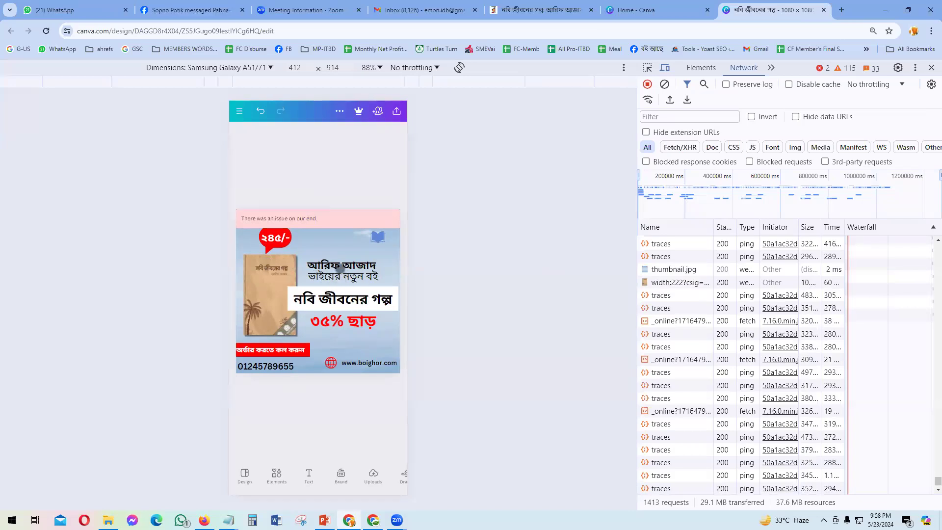
Step: Try strikethrough on the author name আরিফ আজাদ, remove it, then switch to PowerPoint
left_click(341, 265)
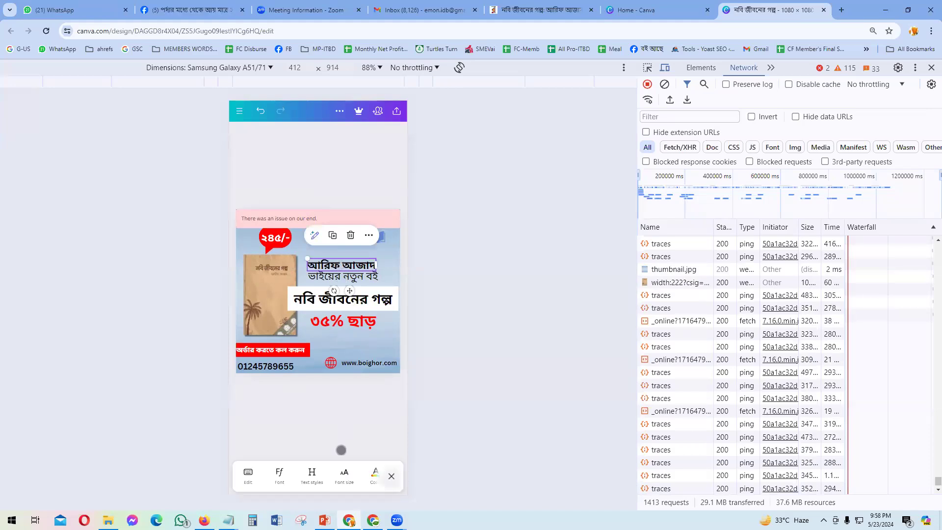
left_click_drag(339, 467, 265, 473)
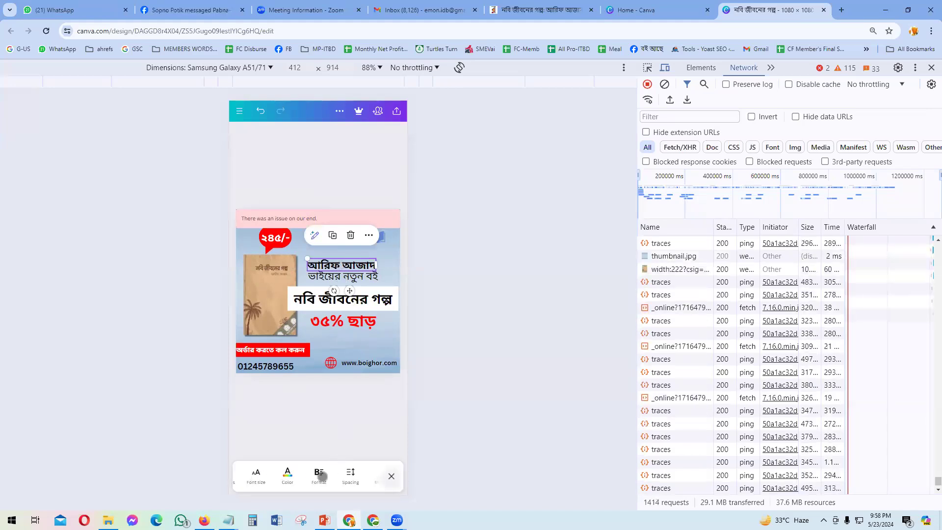
left_click(318, 474)
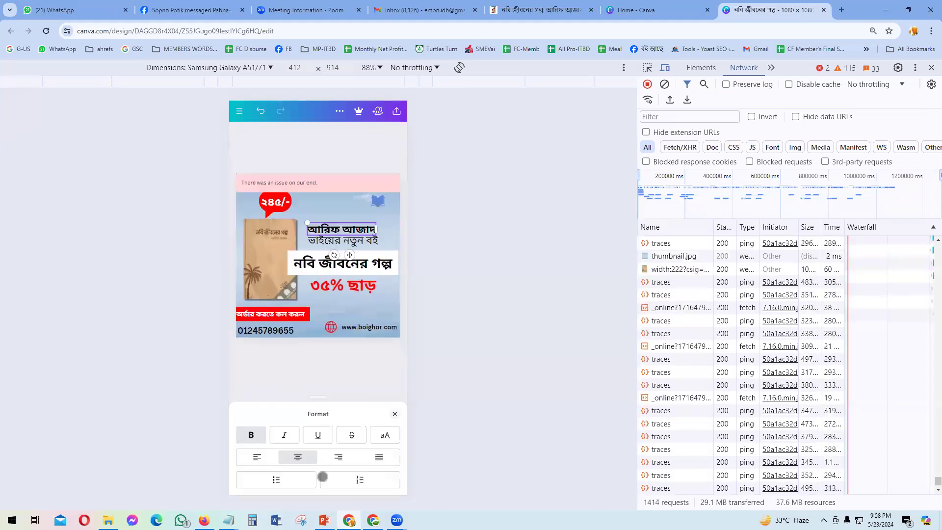
left_click(348, 436)
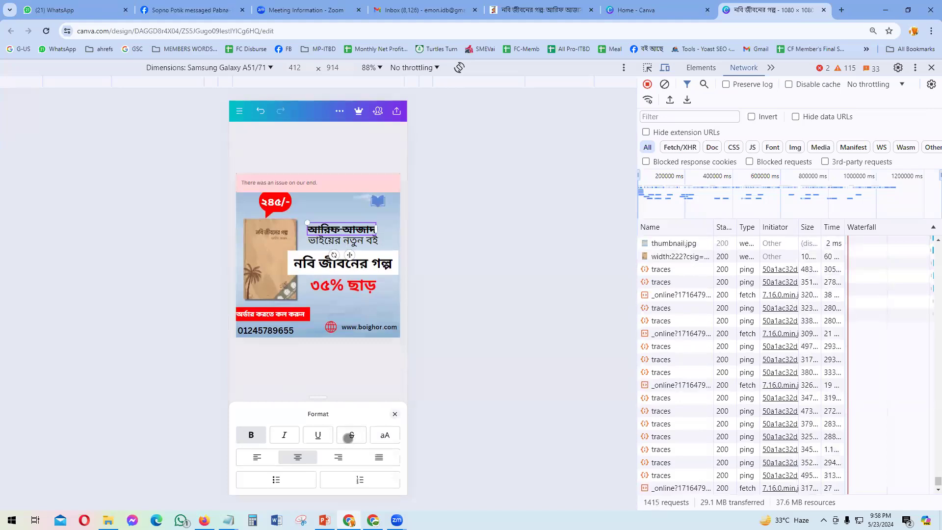
left_click(330, 238)
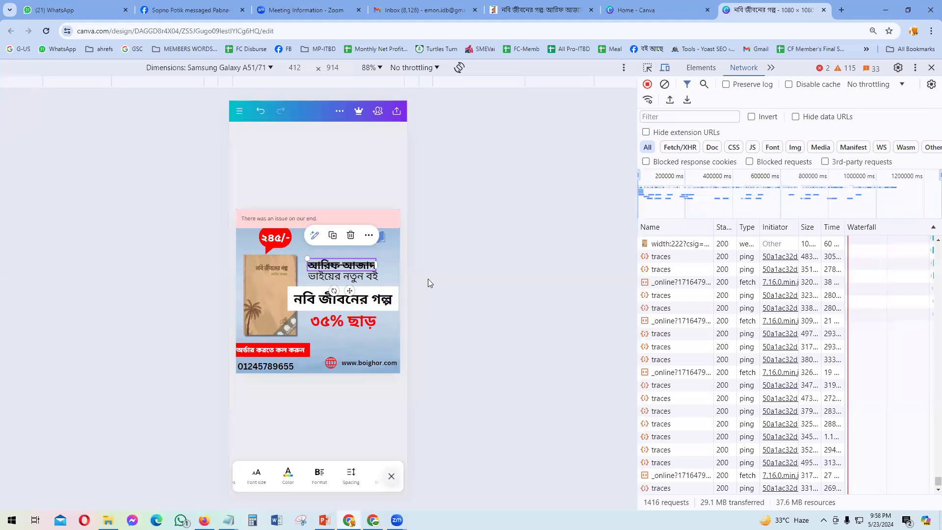
left_click(309, 474)
left_click(352, 435)
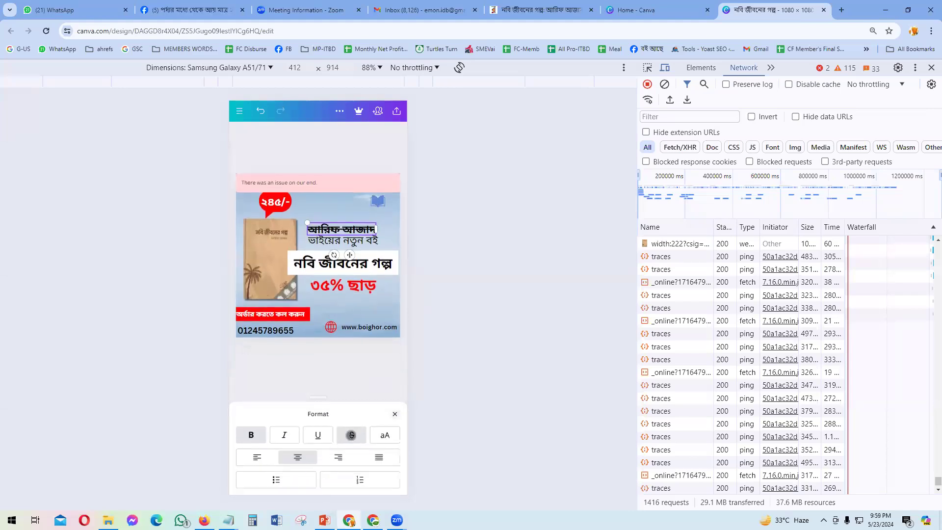
left_click(395, 414)
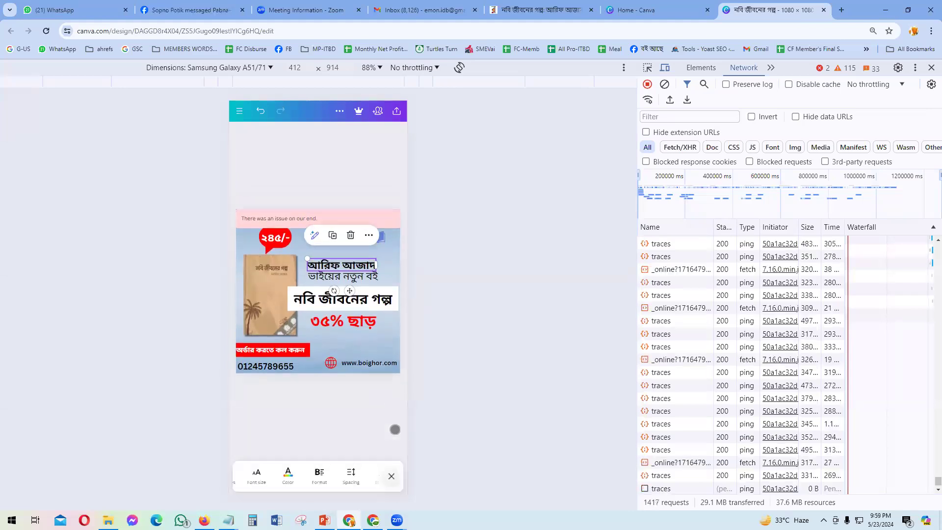
left_click(369, 438)
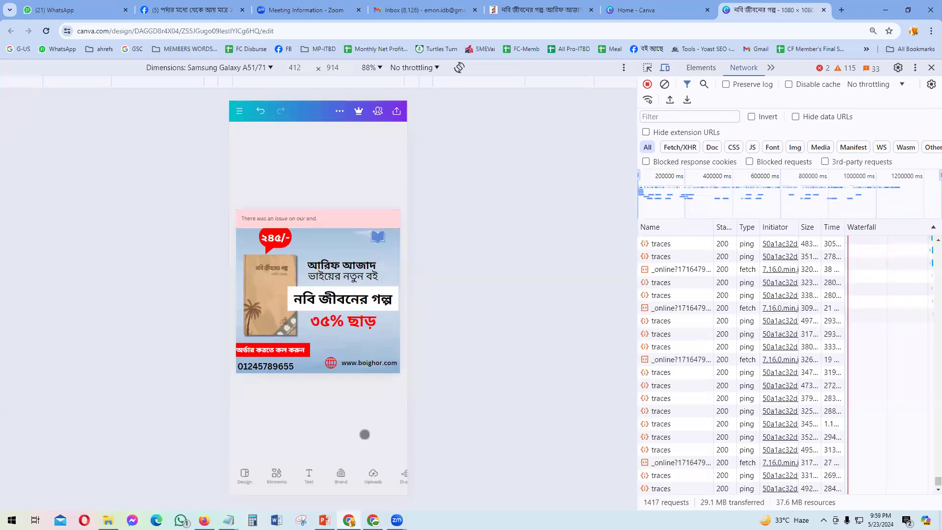
key("alt+Tab")
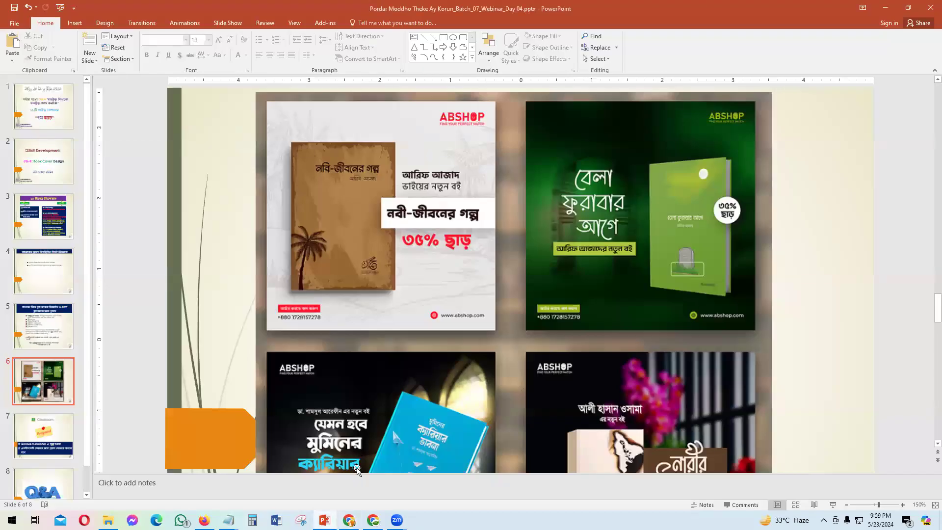
Step: Return from the PowerPoint sample slide to the Canva design
key("alt+Tab")
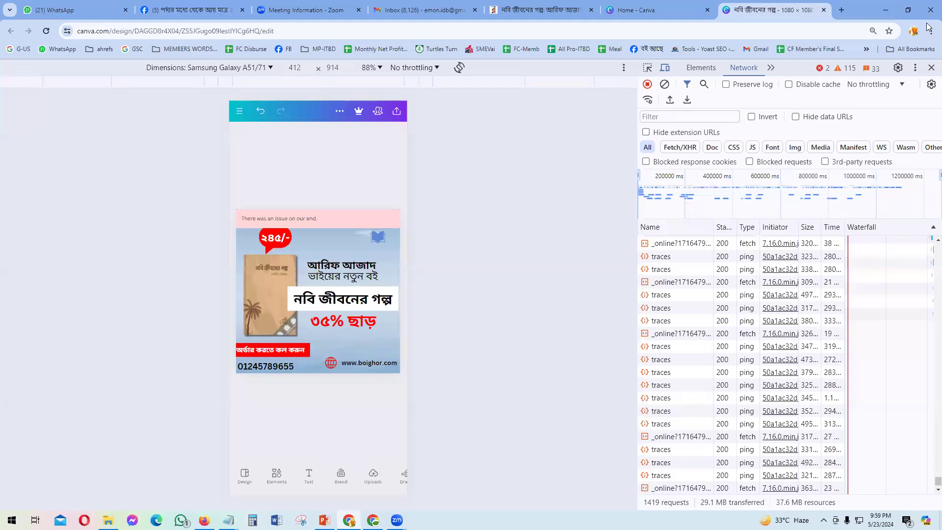
Step: Restore the desktop view and move the ২৪৫/- price bubble and its text up-left
left_click(930, 69)
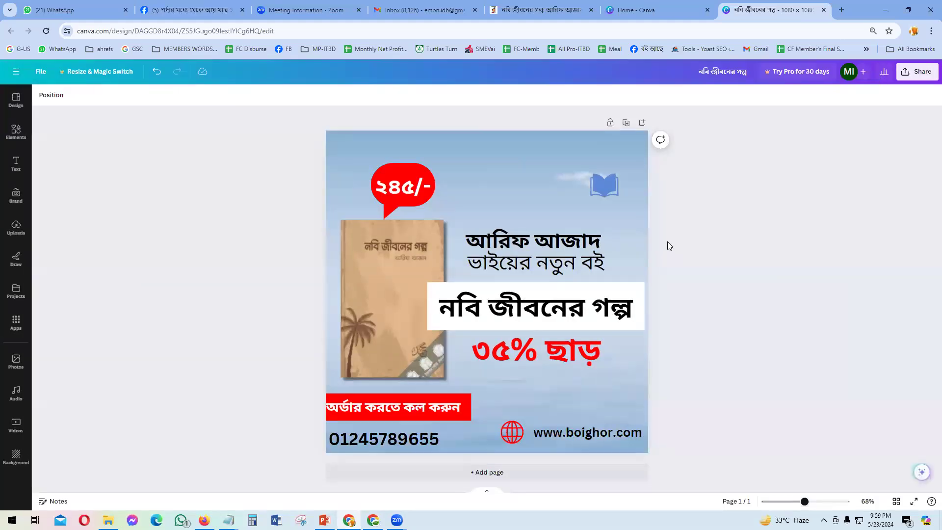
left_click_drag(406, 186, 400, 166)
left_click(385, 204)
left_click(403, 180, "shift")
Step: Nudge the book cover and the blue book icon upward, then clear the selection
left_click_drag(400, 264, 404, 259)
left_click_drag(599, 186, 610, 158)
left_click(691, 258)
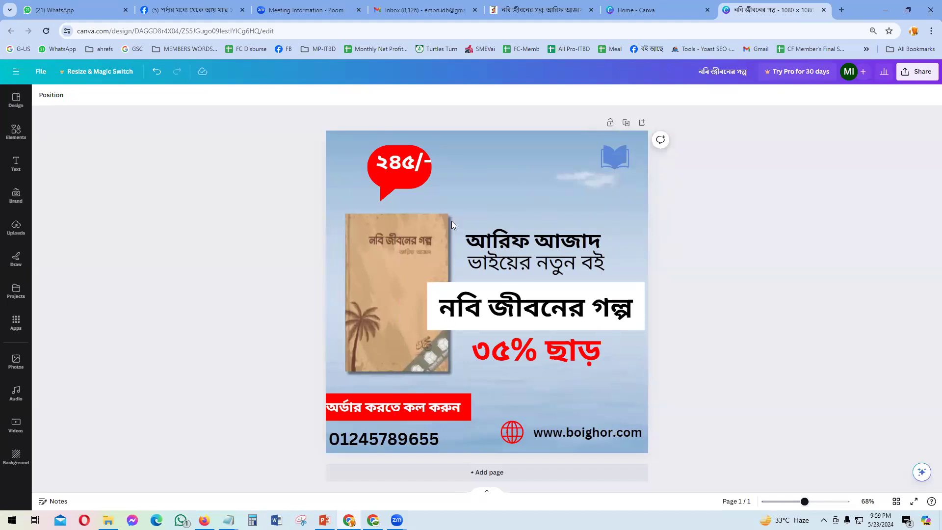
left_click(16, 131)
Step: Search the elements library for 'circle shape'
left_click(121, 99)
key("Return")
type("circle")
key("Return")
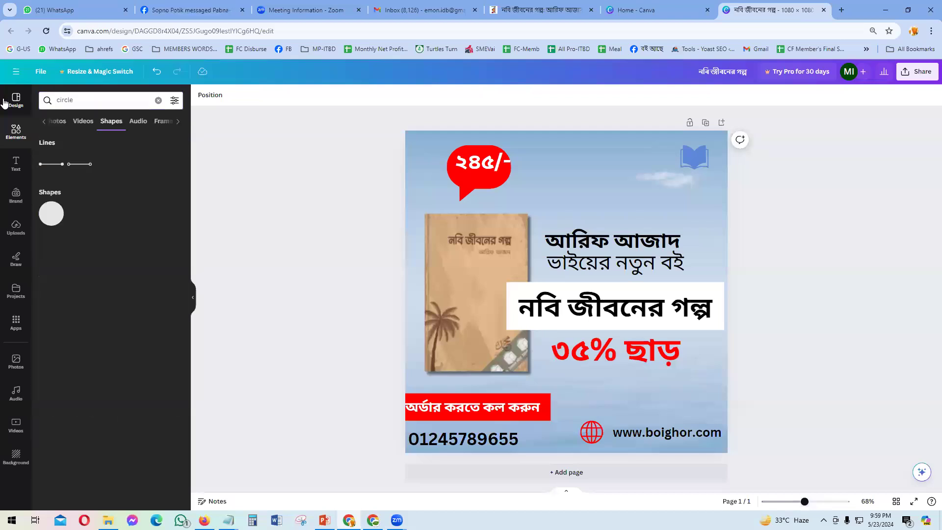
left_click(87, 95)
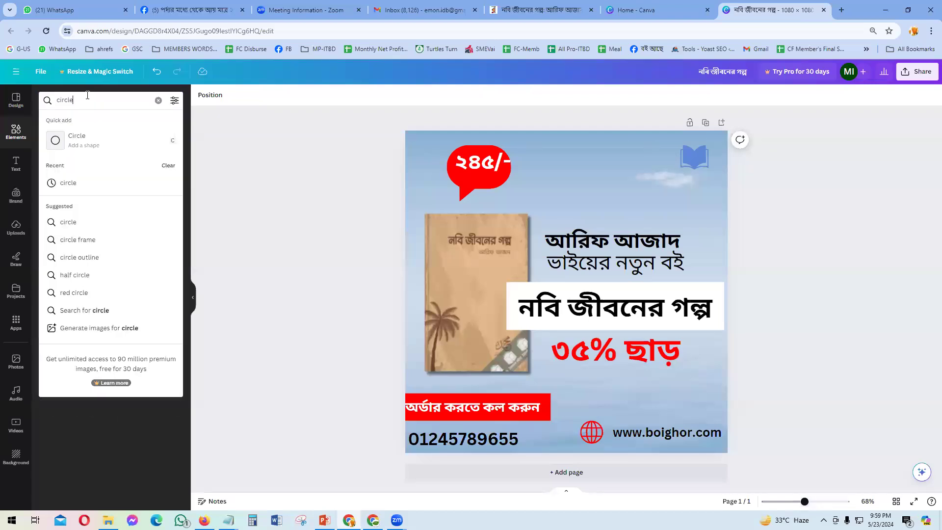
type("shap")
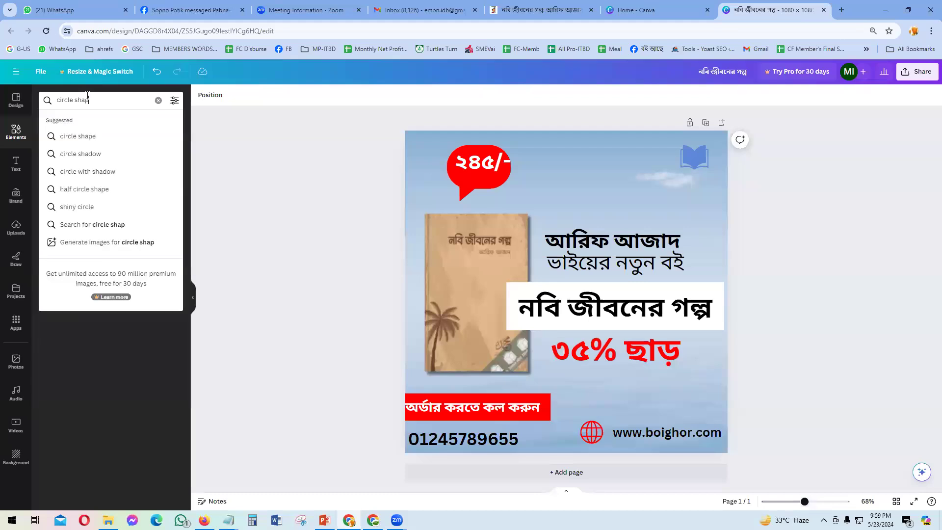
type("e")
key("Return")
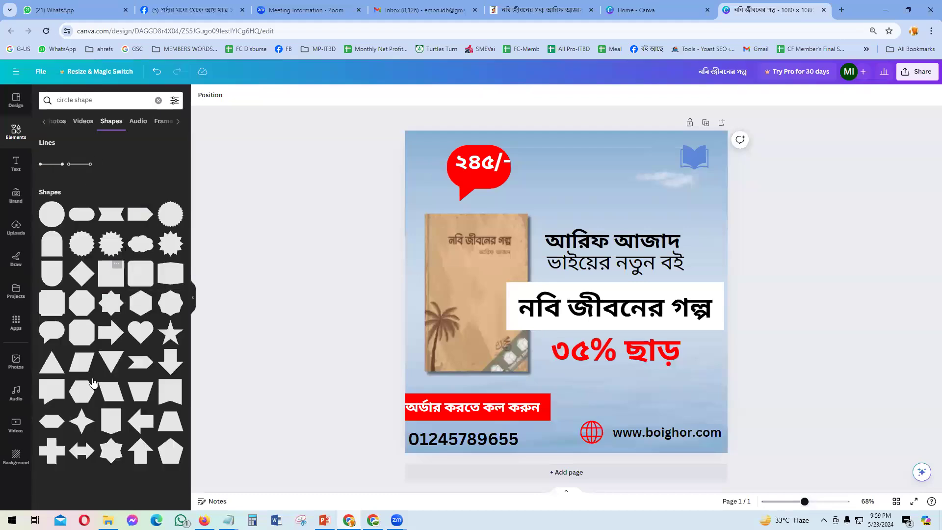
Step: Browse the circle shape photo results and add the silver ring image to the post
left_click(58, 121)
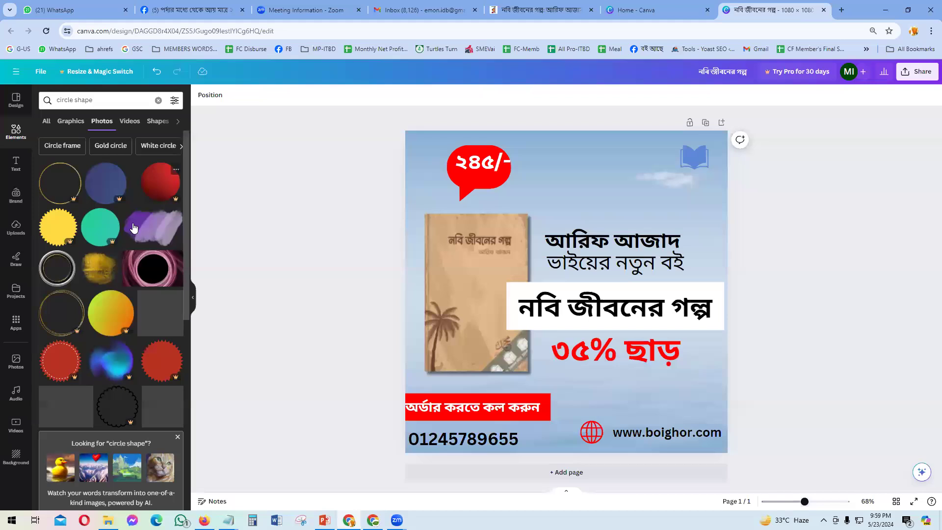
scroll(132, 350, "down", 5)
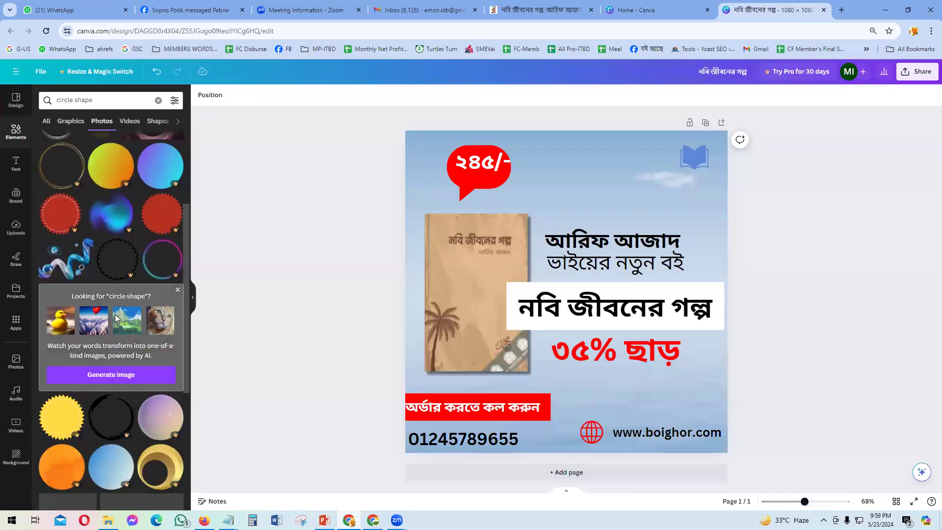
scroll(114, 356, "down", 4)
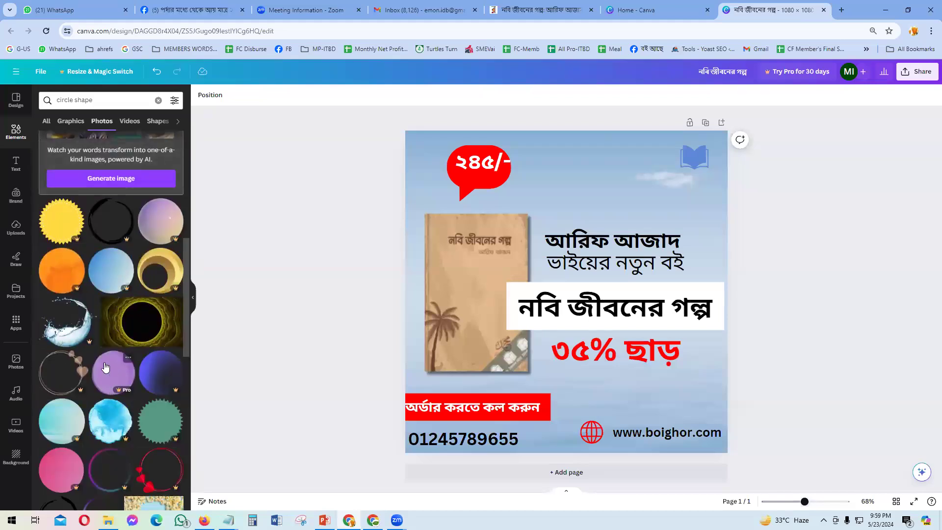
scroll(109, 346, "down", 3)
scroll(123, 338, "down", 3)
scroll(131, 325, "down", 3)
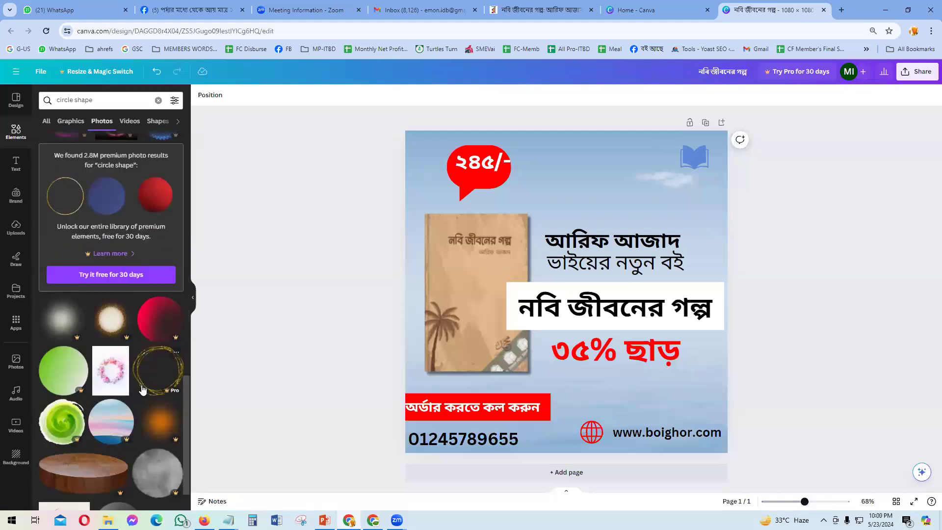
scroll(144, 395, "down", 1)
scroll(143, 395, "down", 5)
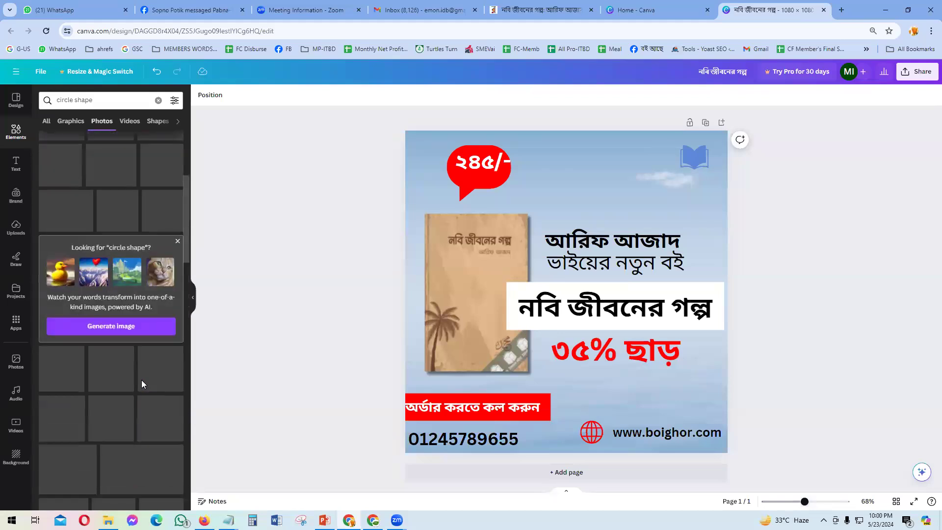
scroll(139, 391, "down", 1)
scroll(136, 373, "up", 5)
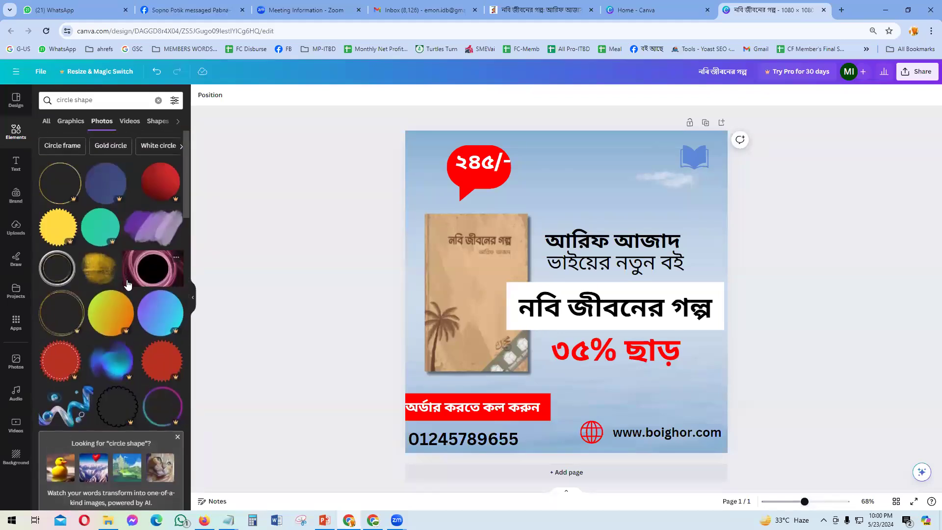
left_click(54, 280)
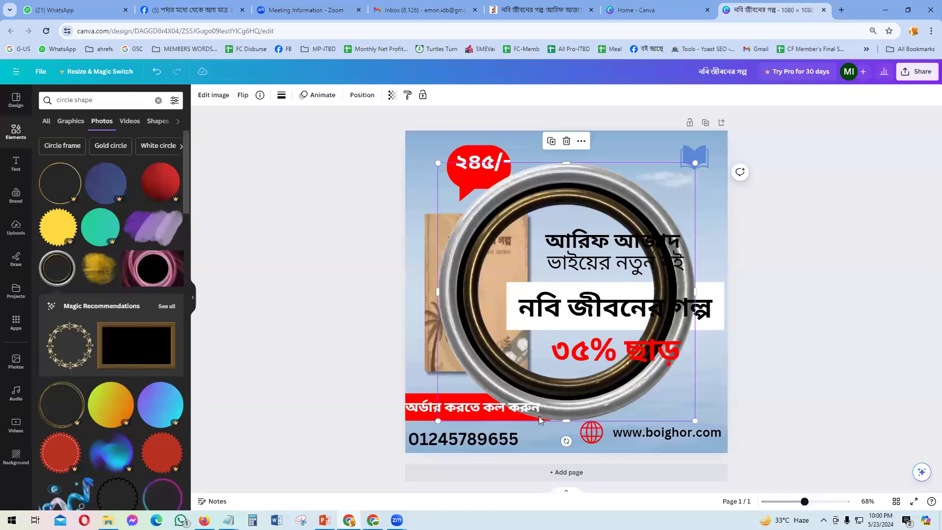
left_click_drag(478, 357, 653, 179)
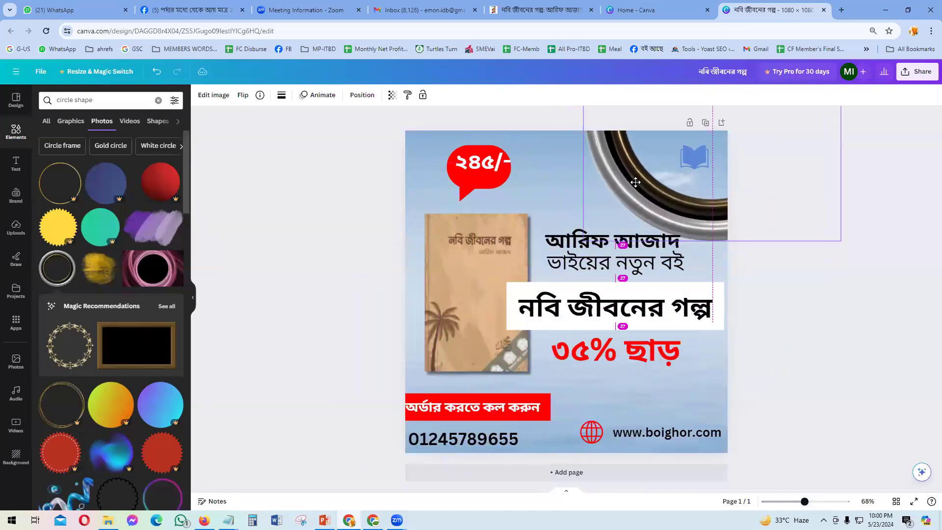
left_click(771, 319)
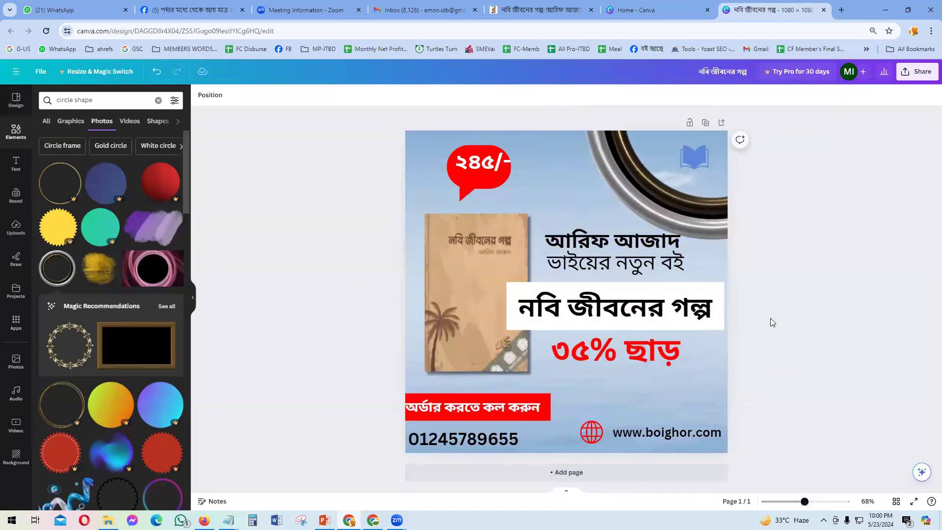
left_click(704, 220)
scroll(747, 274, "down", 3)
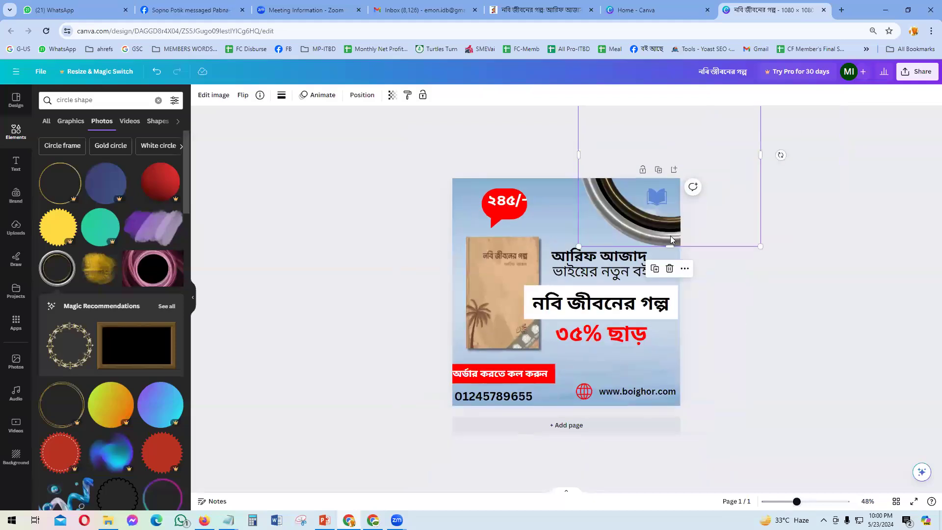
key("Delete")
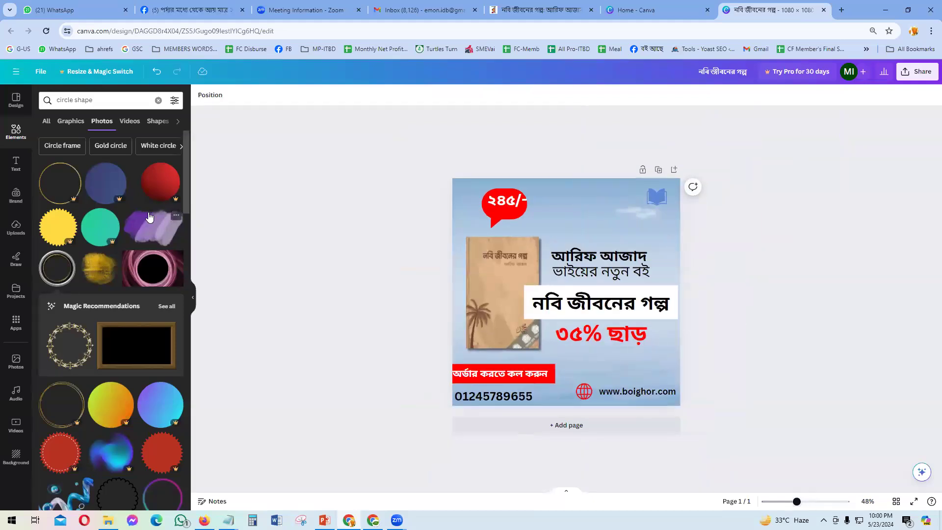
Step: Search for white circle, try a white orchid photo on the post, then delete it
left_click(156, 144)
scroll(118, 347, "down", 5)
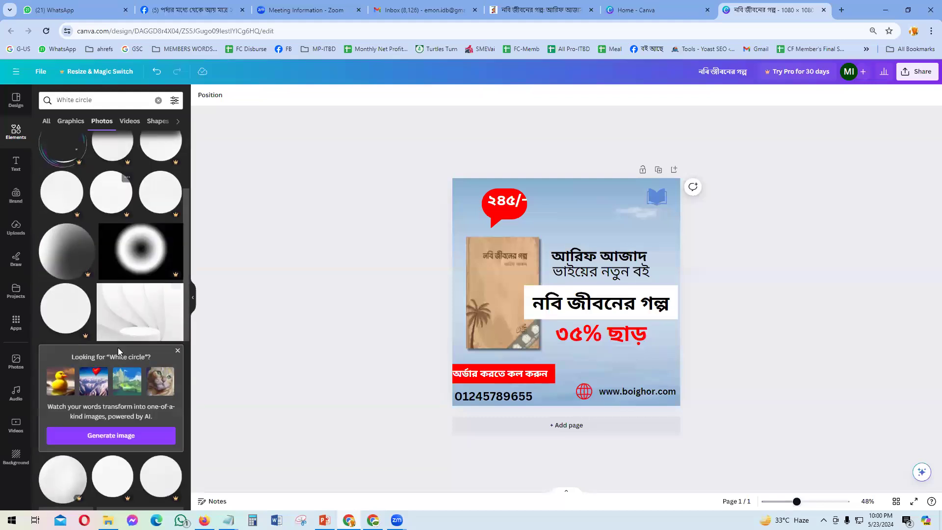
scroll(121, 390, "down", 10)
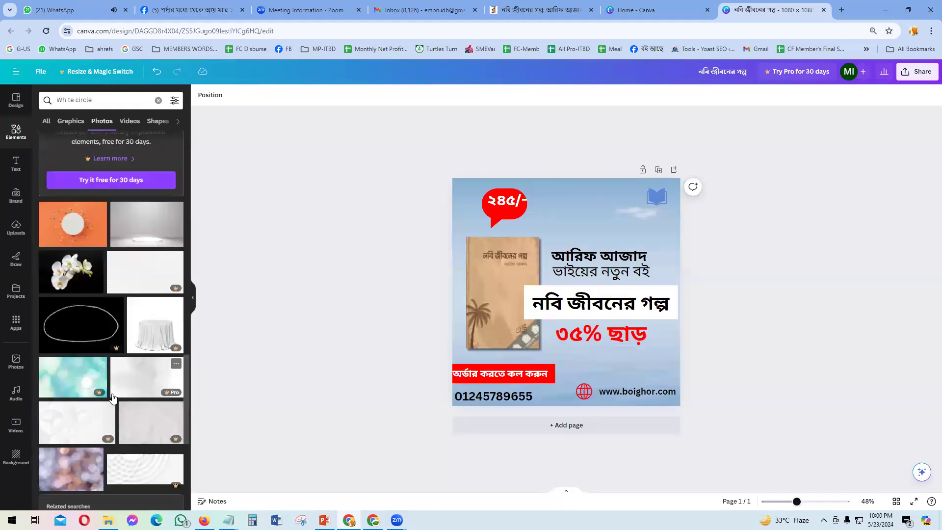
left_click(71, 271)
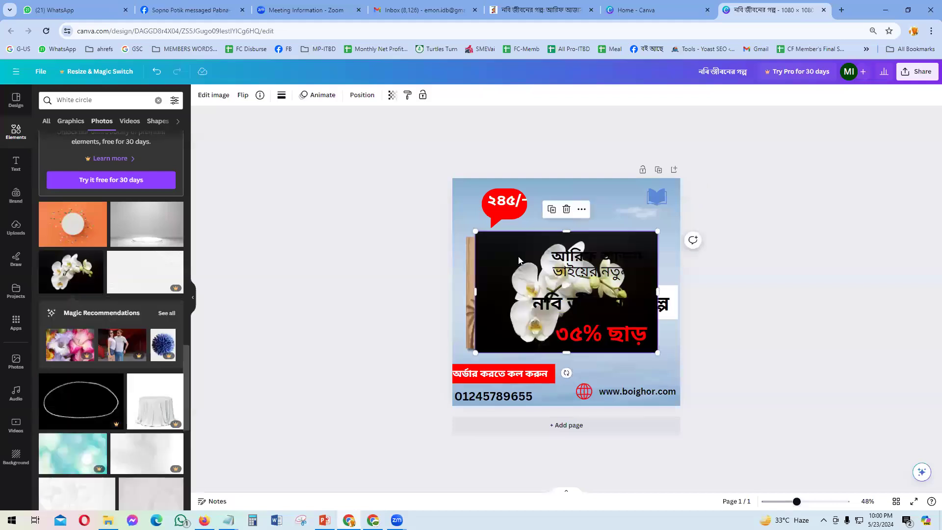
left_click_drag(477, 230, 457, 216)
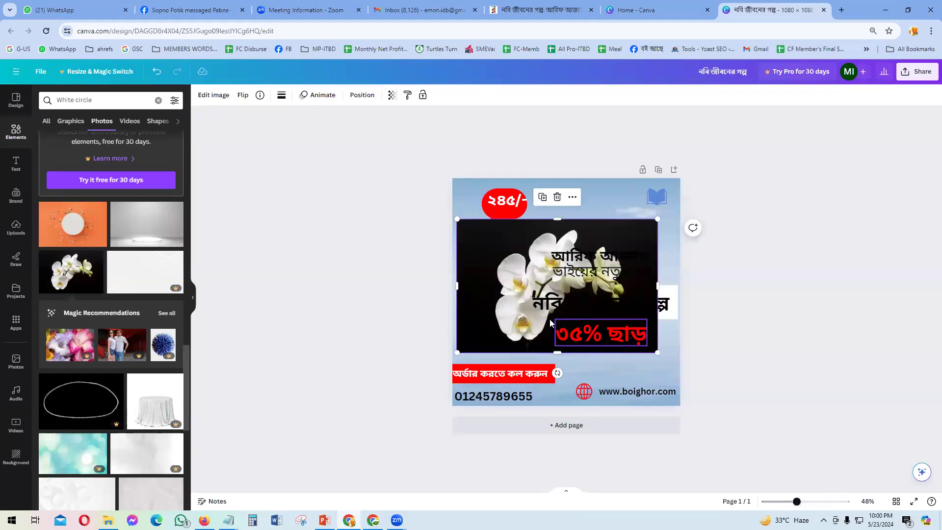
key("Delete")
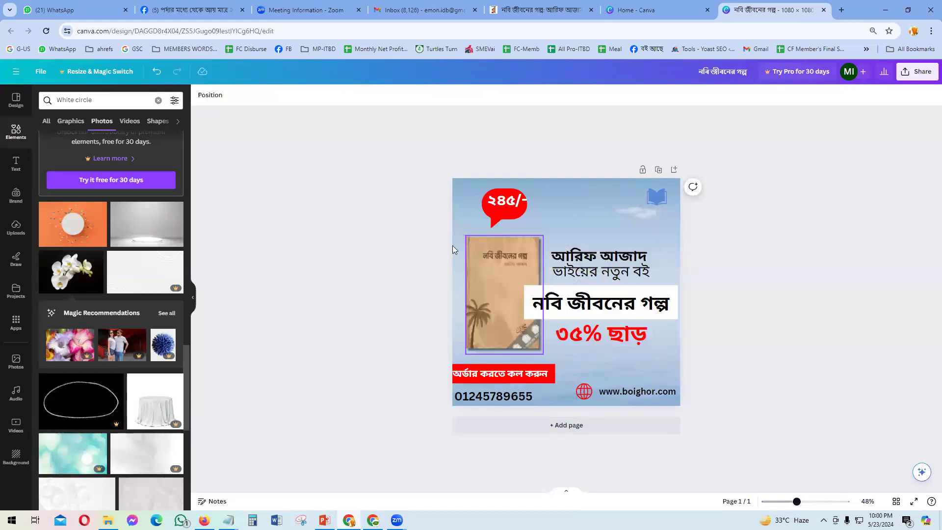
Step: Show the Graphics results for 'White circle' and scroll through them
scroll(85, 410, "down", 10)
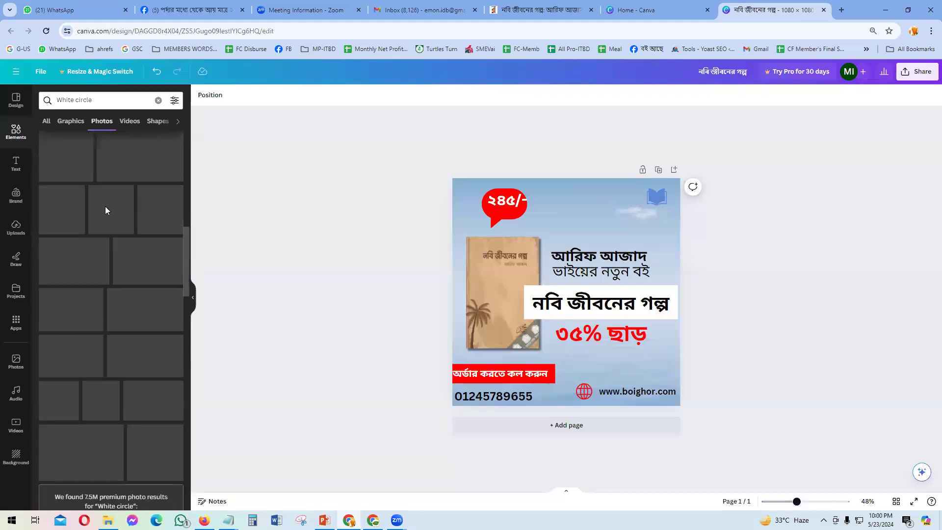
left_click(71, 121)
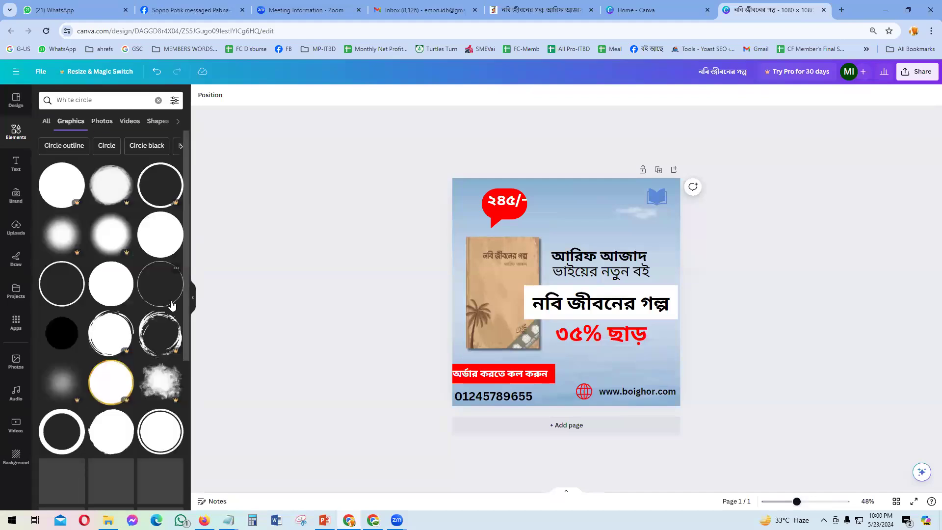
scroll(93, 349, "down", 1)
scroll(94, 349, "down", 5)
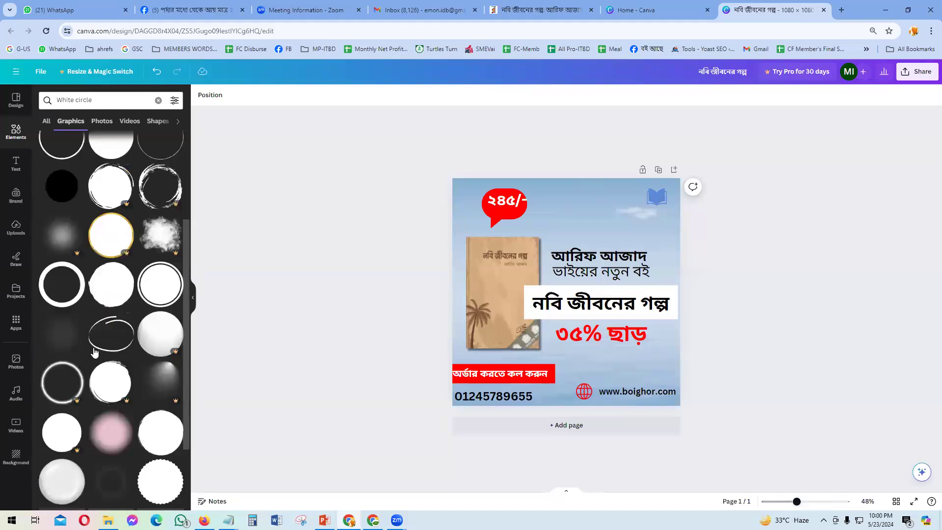
scroll(112, 356, "down", 3)
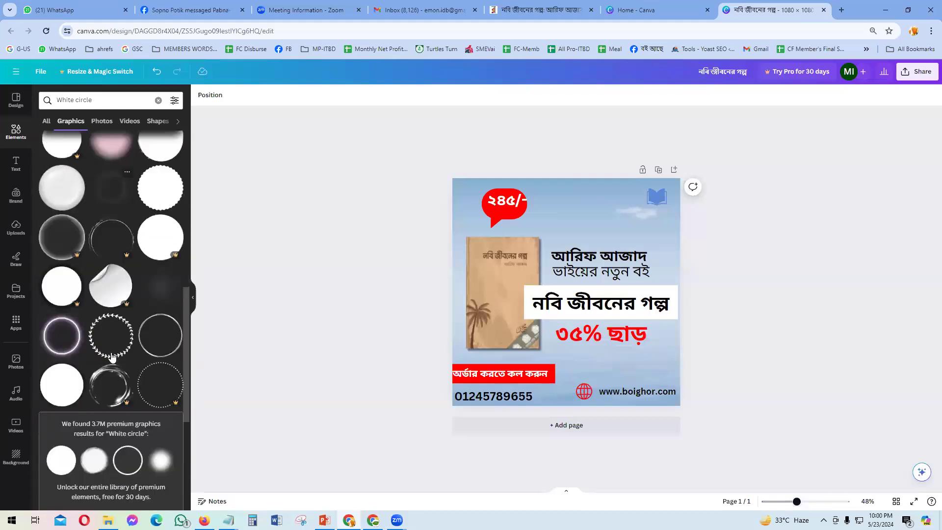
Step: Add the white leaf-wreath graphic, enlarge it, and place it at the post's top-right corner
left_click(124, 354)
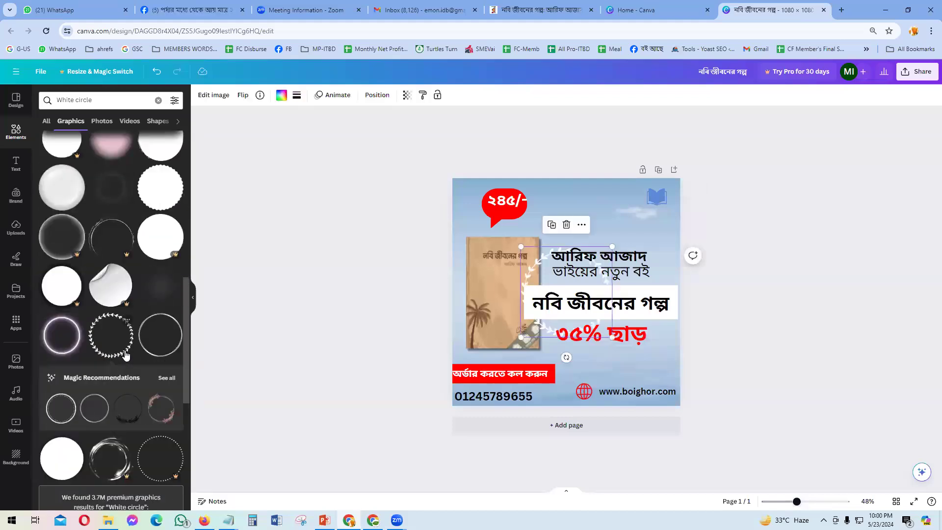
left_click_drag(612, 246, 728, 189)
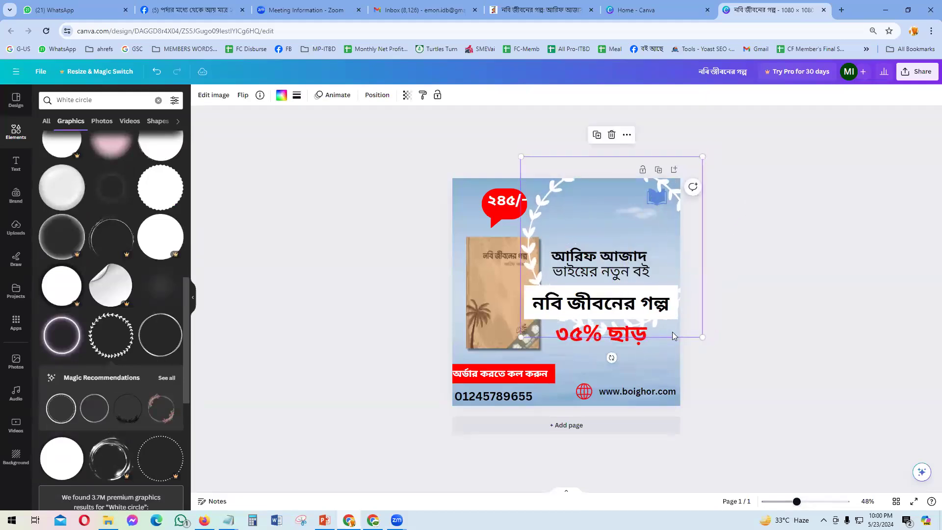
left_click_drag(682, 334, 724, 235)
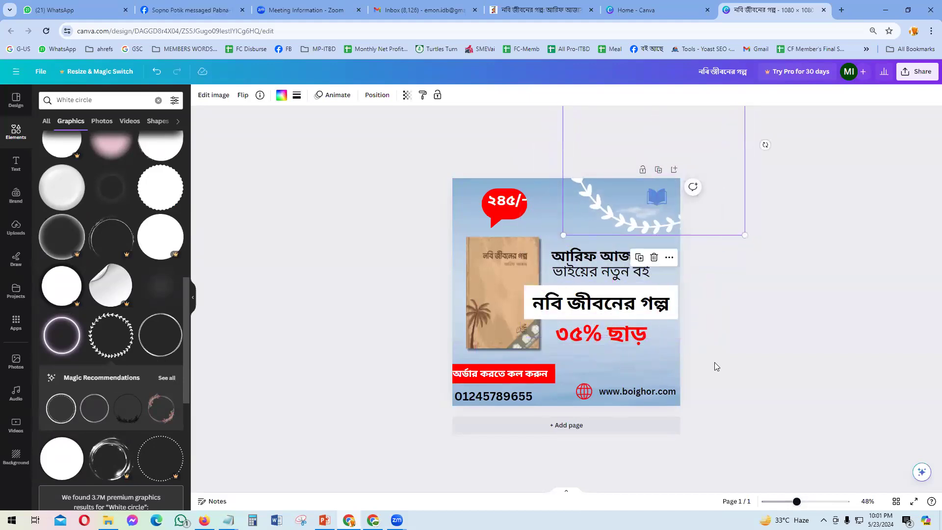
left_click(745, 368)
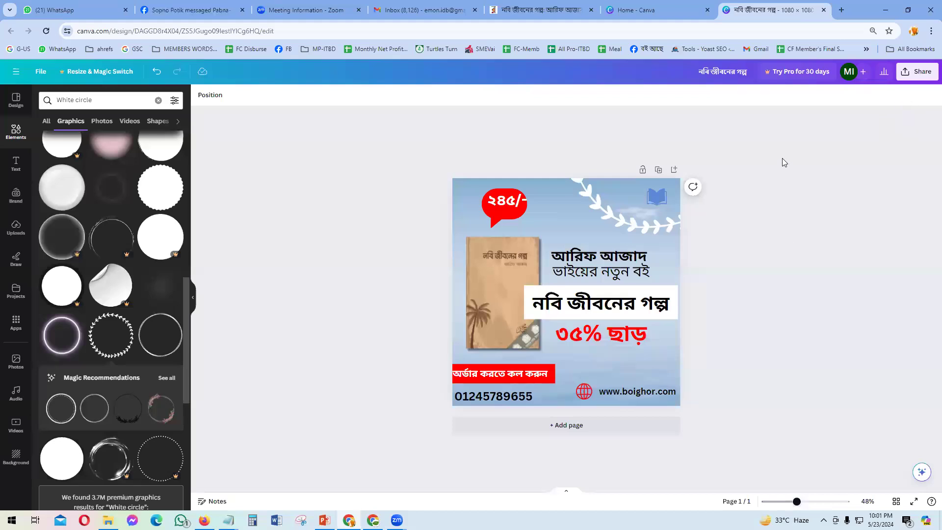
Step: Switch Chrome to mobile device view via Developer tools and close the elements sheet
left_click(931, 31)
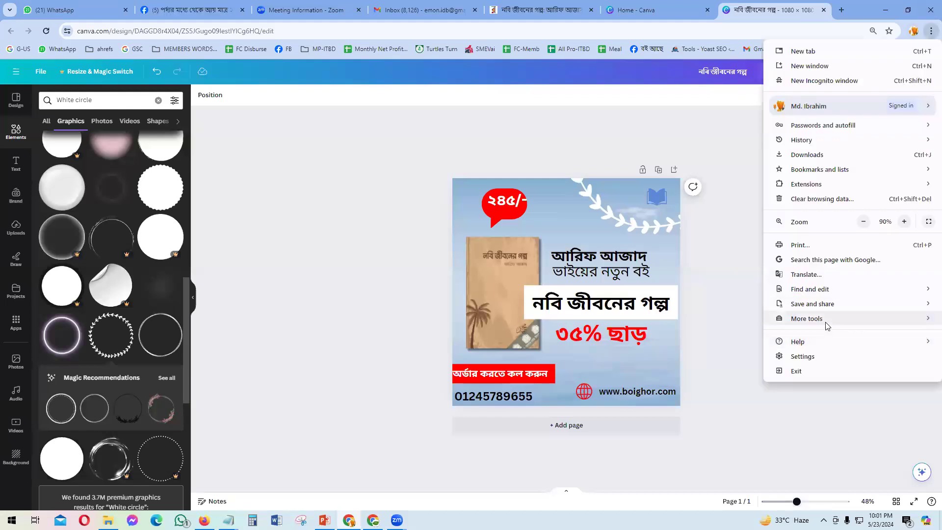
left_click(673, 399)
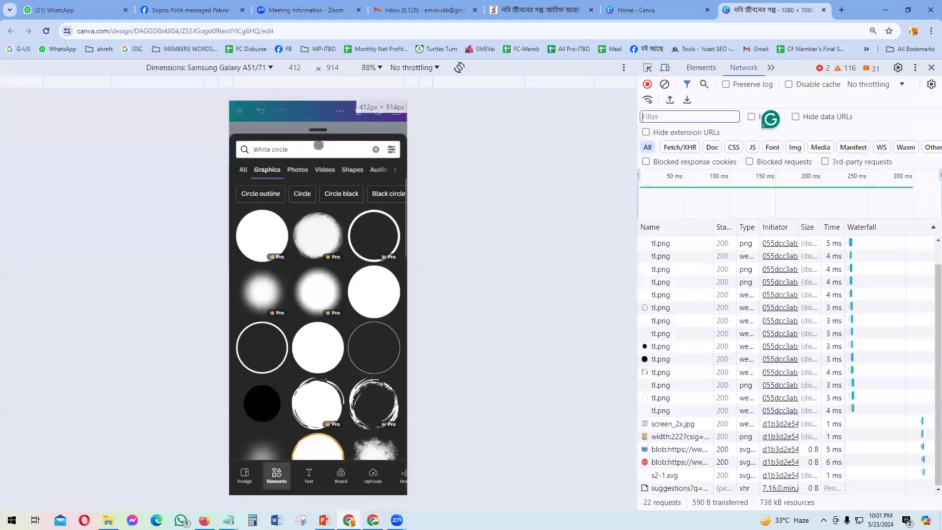
left_click_drag(318, 131, 317, 451)
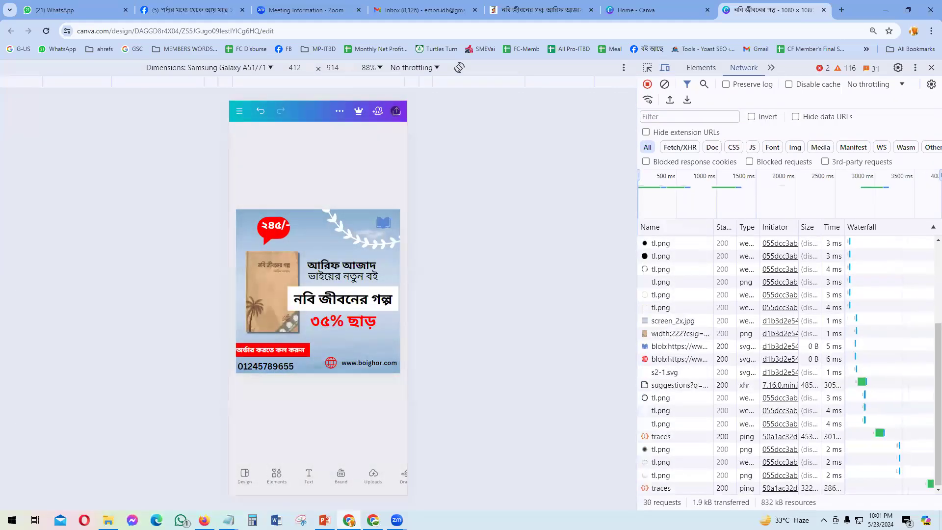
Step: Download the design from Share as a 1080 × 1080 JPG
left_click(396, 110)
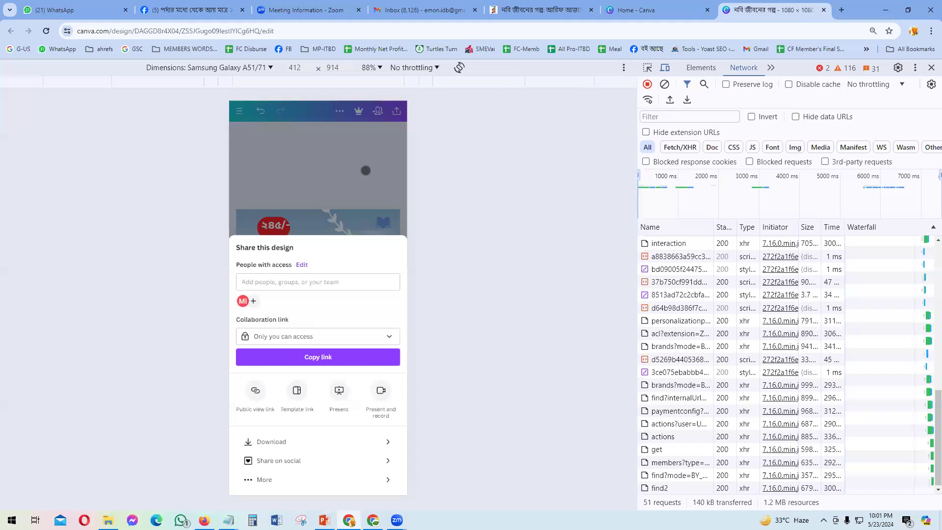
left_click(272, 441)
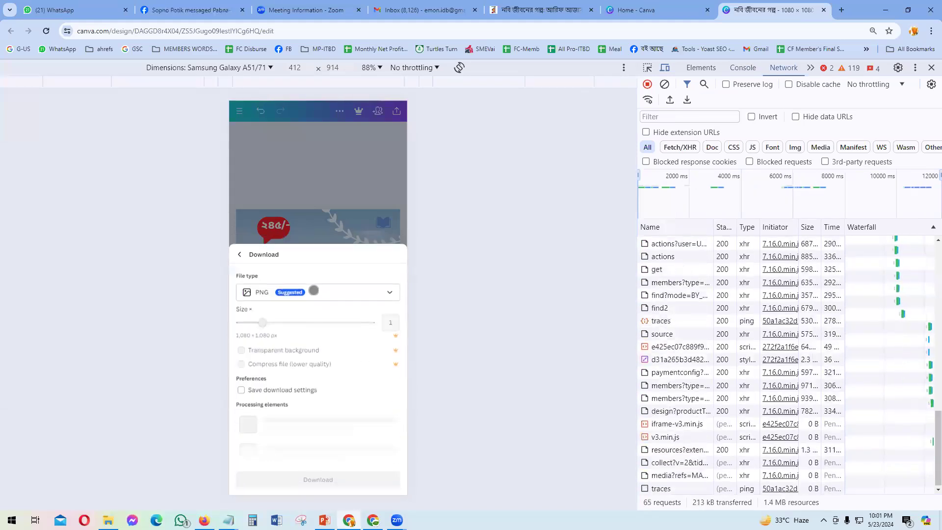
left_click(311, 362)
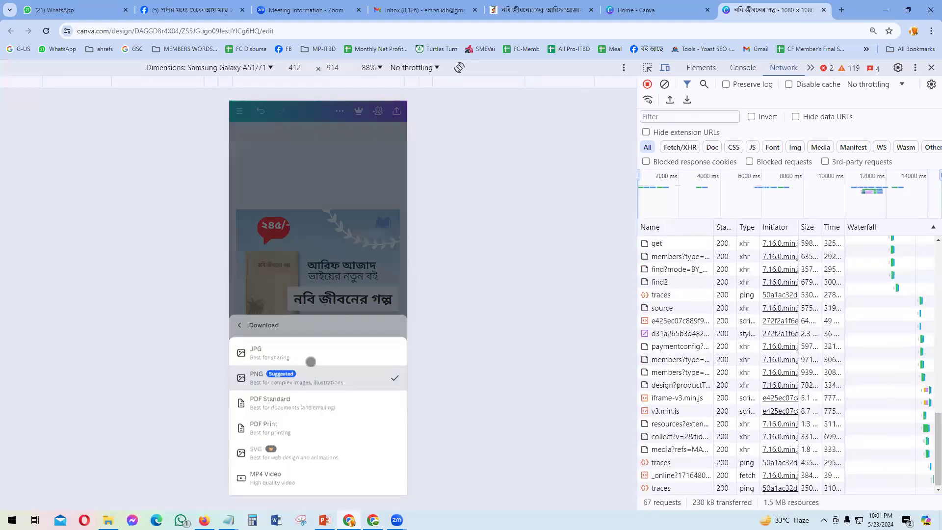
left_click(319, 346)
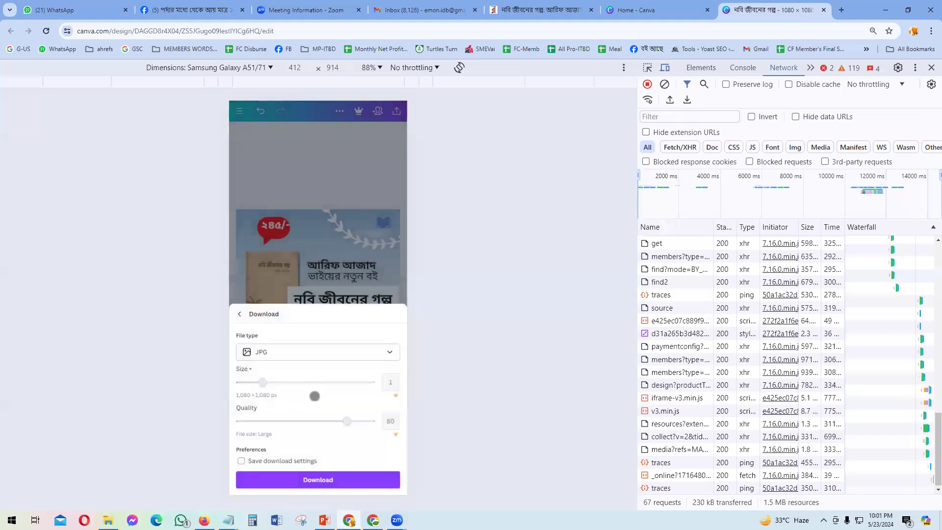
left_click(316, 479)
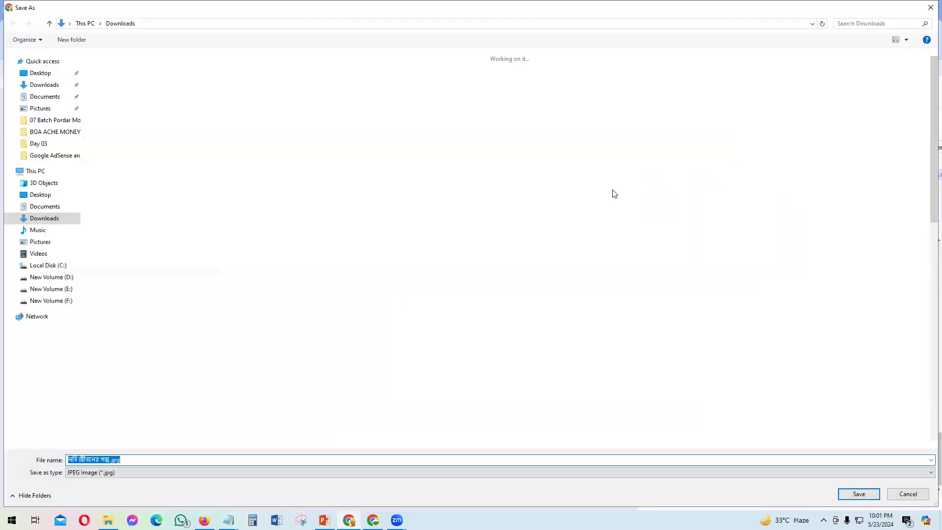
Step: Save 'নবি জীবনের গল্প.jpg' into the Desktop's বুক ডিজাইন folder, then show the desktop
left_click(41, 73)
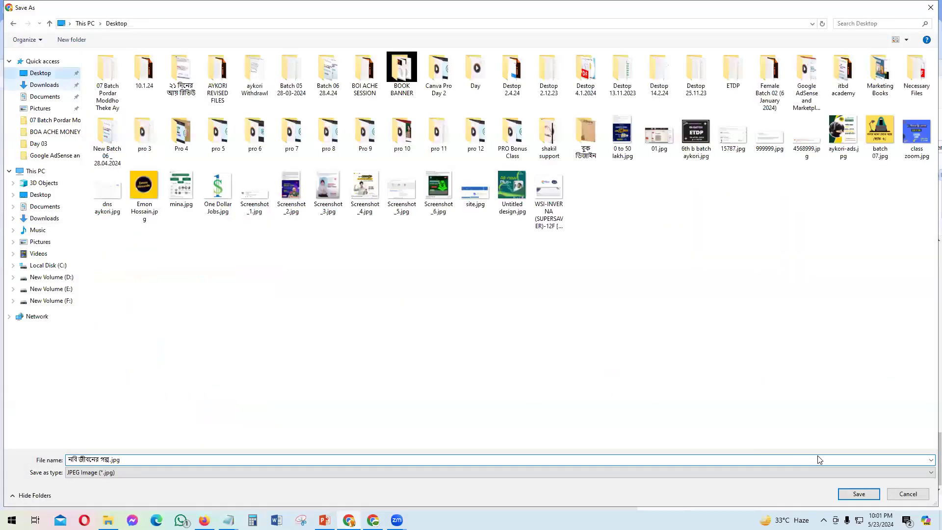
double_click(585, 137)
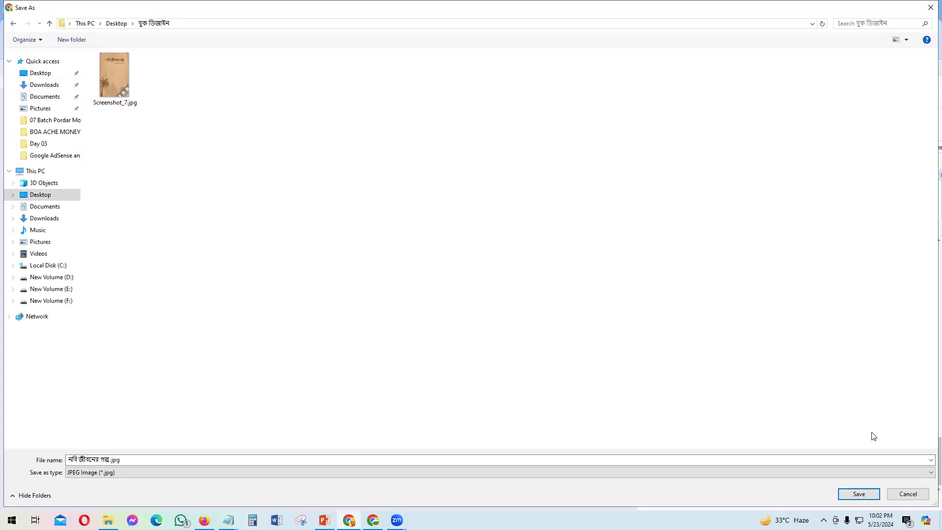
left_click(854, 491)
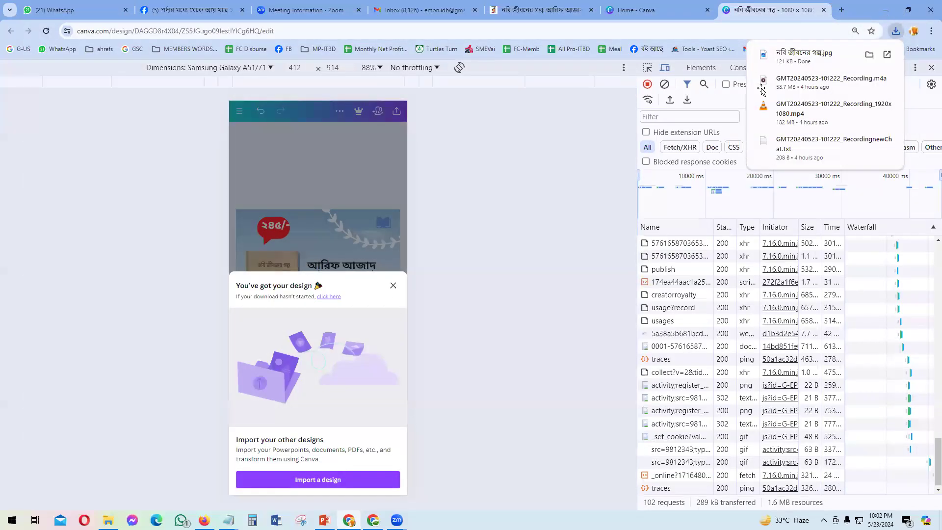
left_click(884, 10)
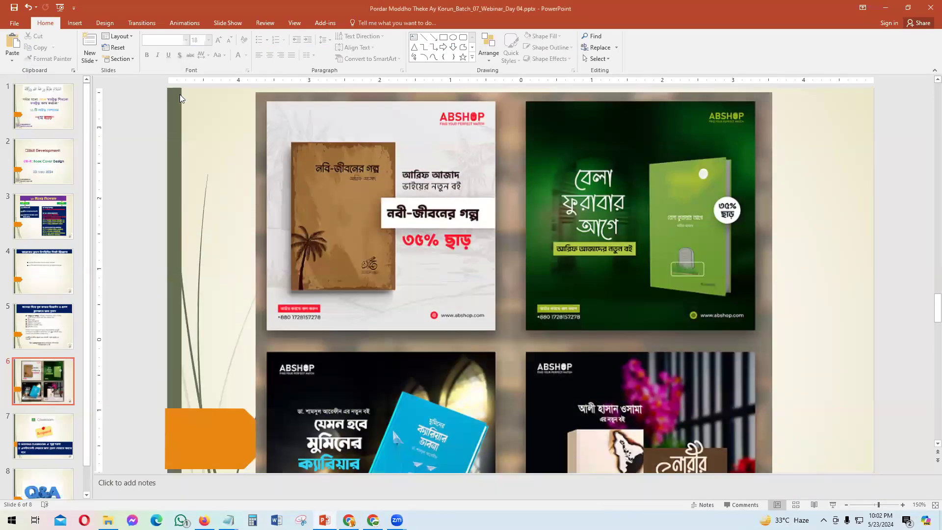
key("super+d")
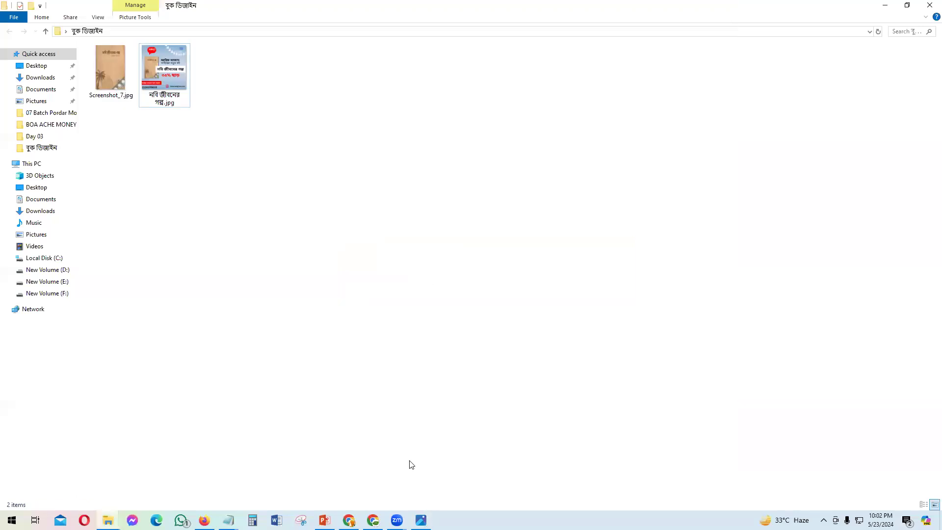
Step: Bring up the বুক ডিজাইন folder to check the saved JPG
key("alt+Tab")
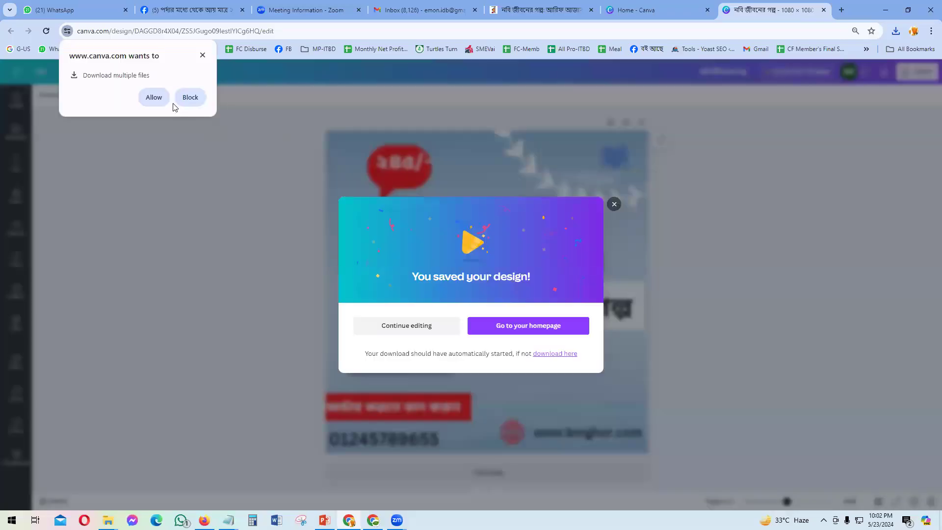
Step: Dismiss the 'You saved your design!' message and return to PowerPoint's slide 6
left_click(815, 322)
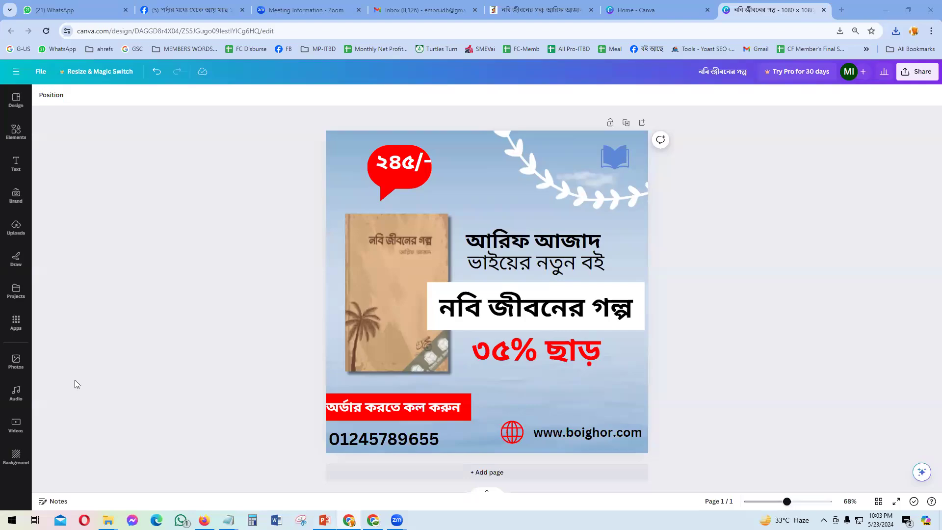
key("alt+Tab")
scroll(53, 391, "down", 1)
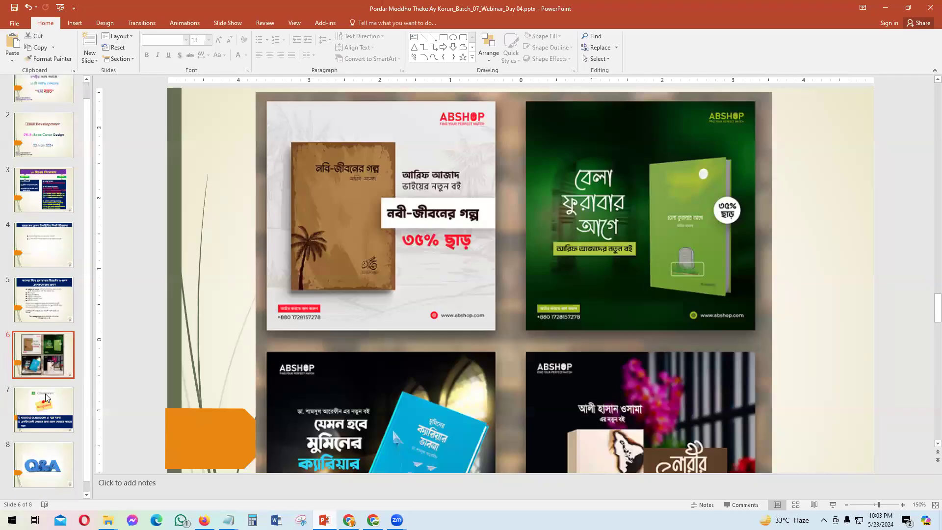
Step: Review slide 7's bullet text and Assignment picture, then go back to the Canva design
left_click(46, 398)
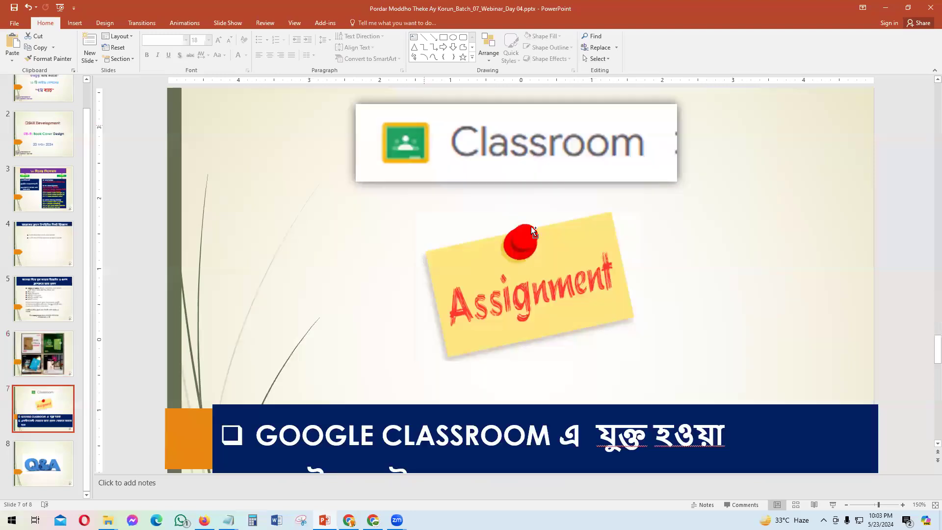
scroll(516, 250, "down", 5)
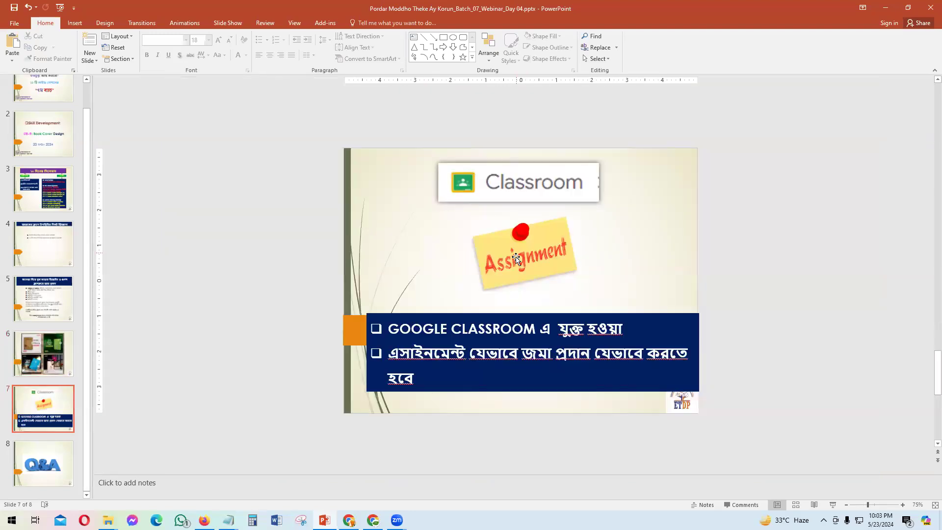
left_click(388, 331)
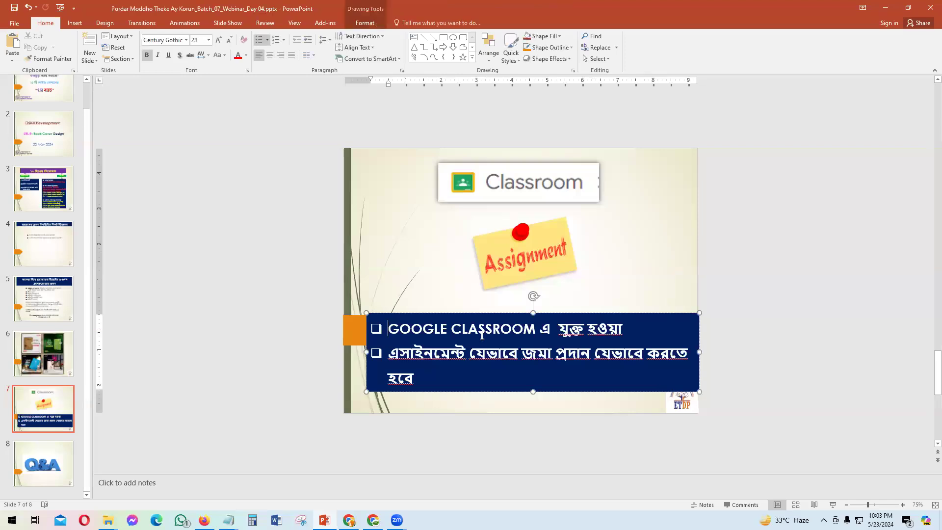
left_click(624, 335, "shift")
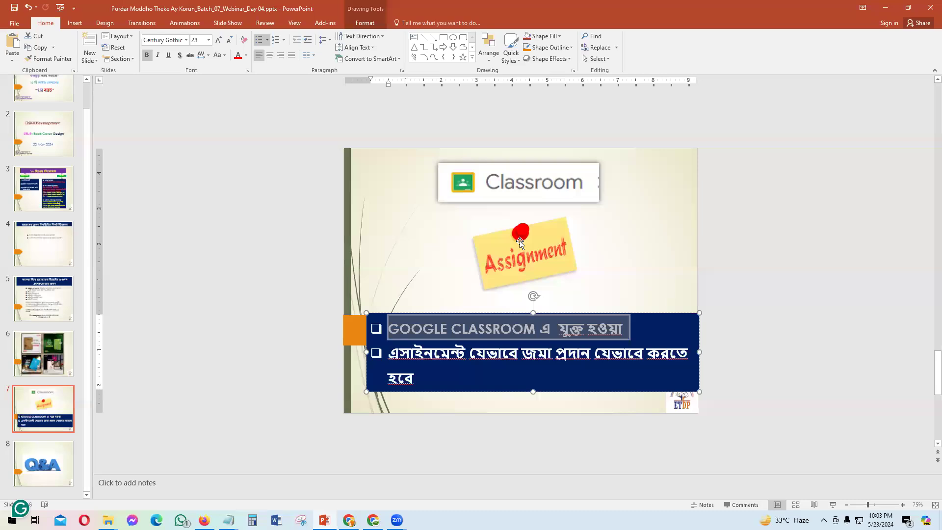
left_click(550, 255)
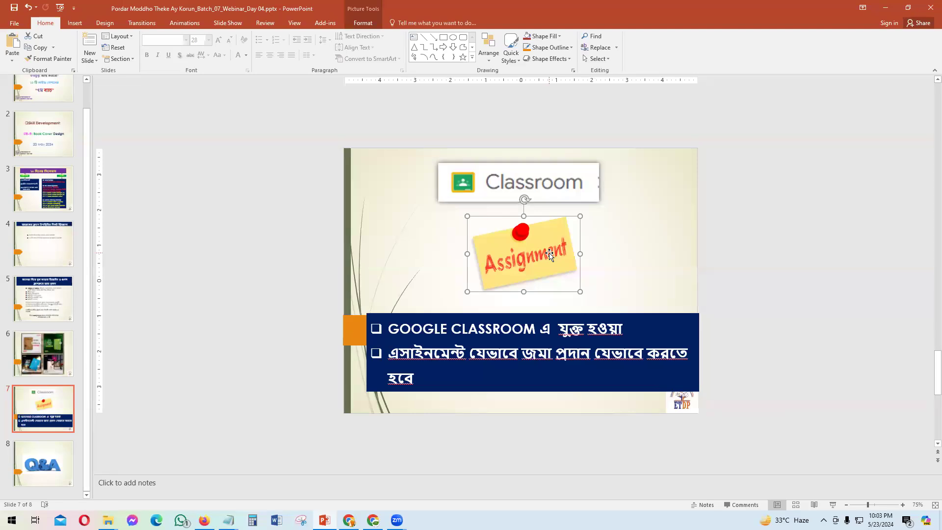
left_click(411, 326)
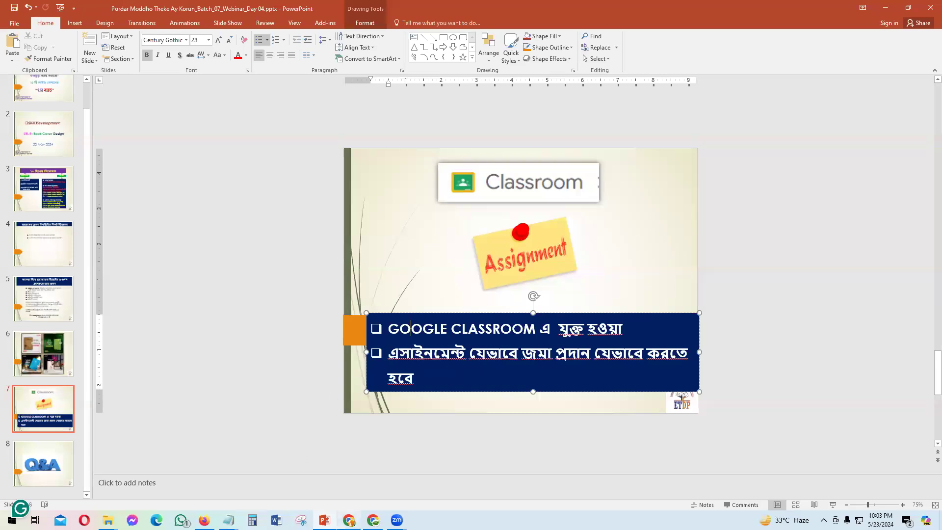
mouse_move(372, 520)
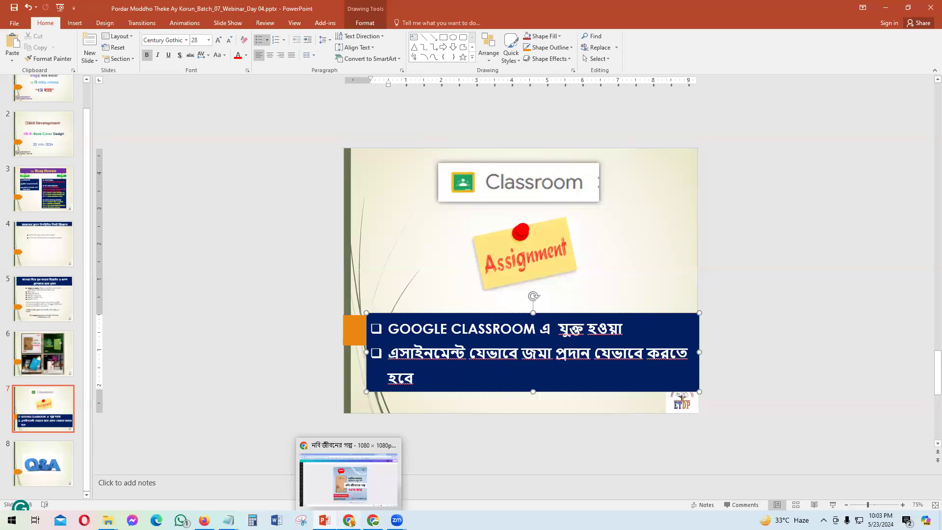
left_click(348, 478)
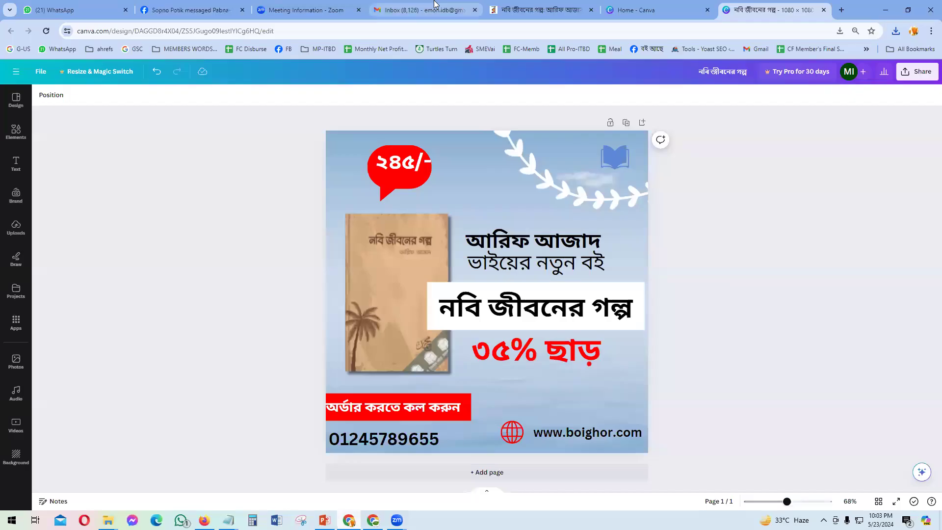
Step: Switch from the finished Canva post to the Gmail inbox tab
left_click(434, 7)
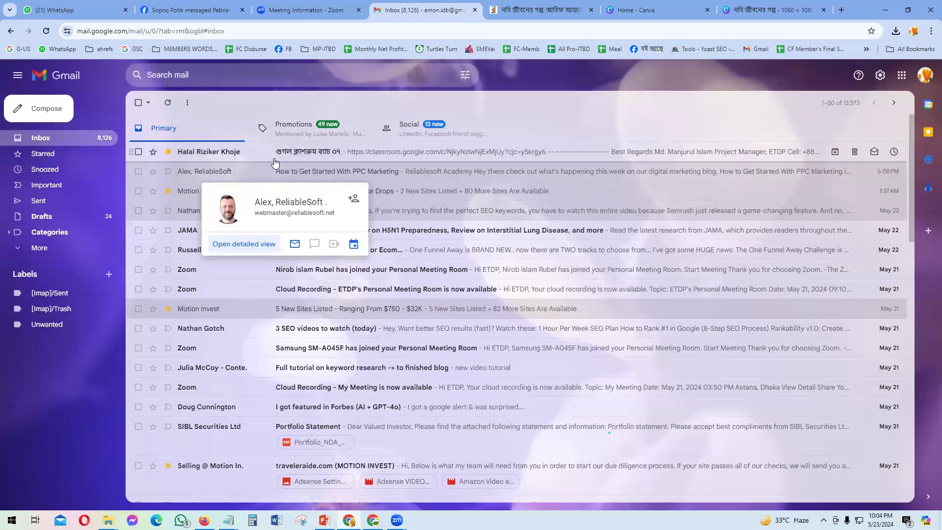
Step: Open the Gmail message with the class invitation and follow its classroom.google.com link in a new tab
left_click(212, 154)
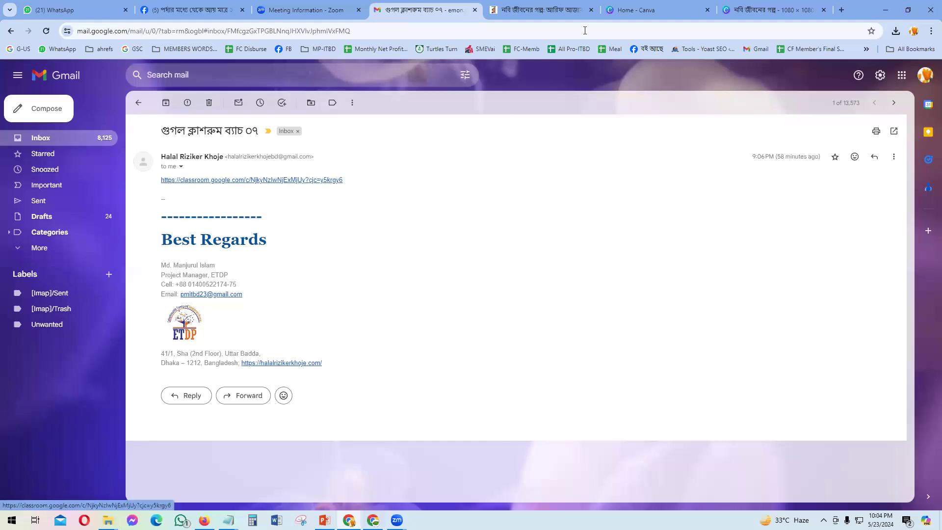
left_click(260, 180)
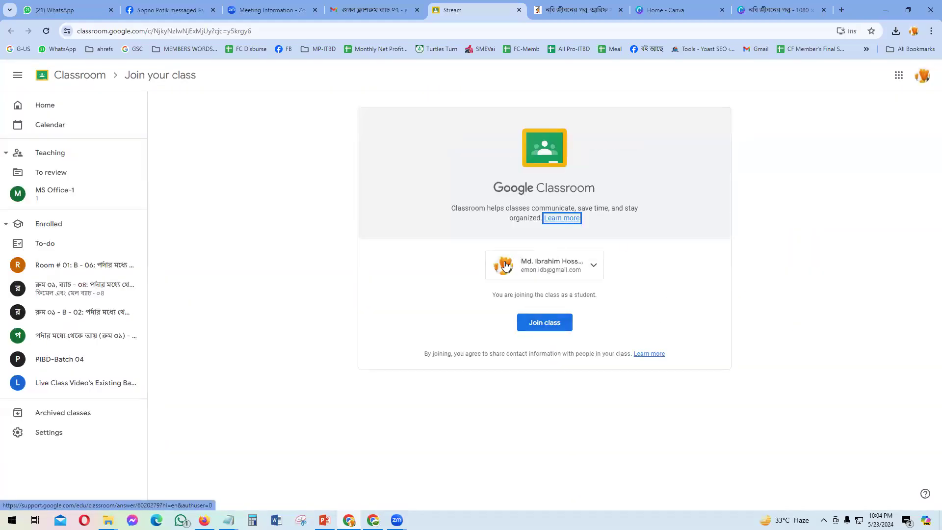
Step: Pick the first account and join the class ব্যাচ-০৭: ক্লাশরুম # ০১ as a student
left_click(577, 267)
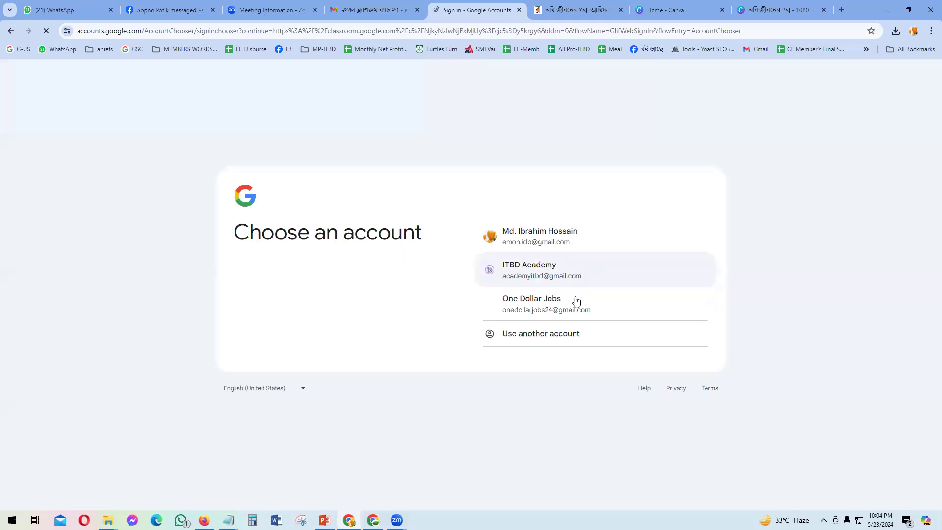
left_click(540, 245)
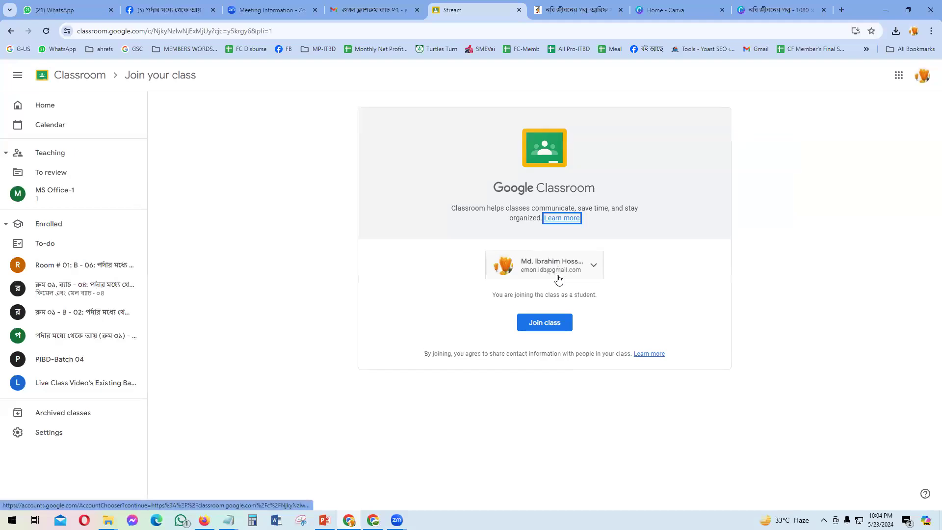
left_click(547, 323)
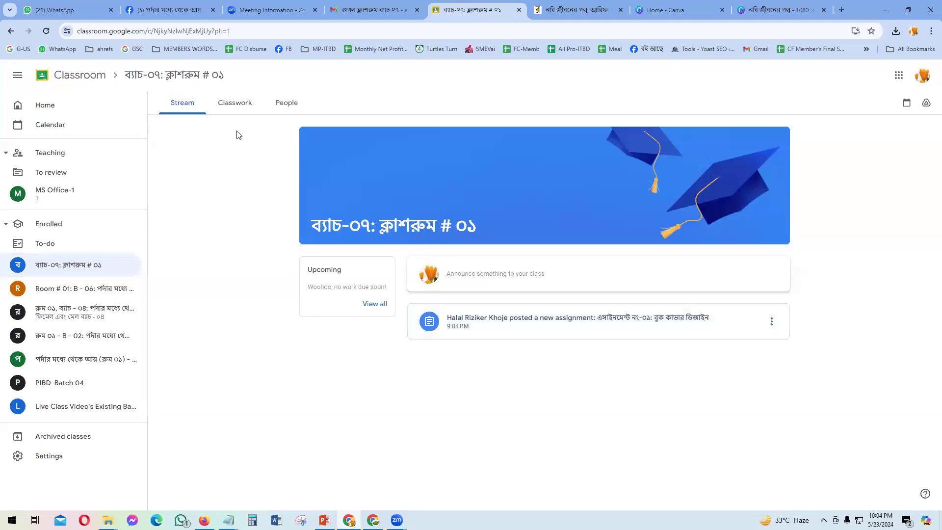
Step: In Classwork, expand the book cover design assignment and open its full instructions page
left_click(229, 106)
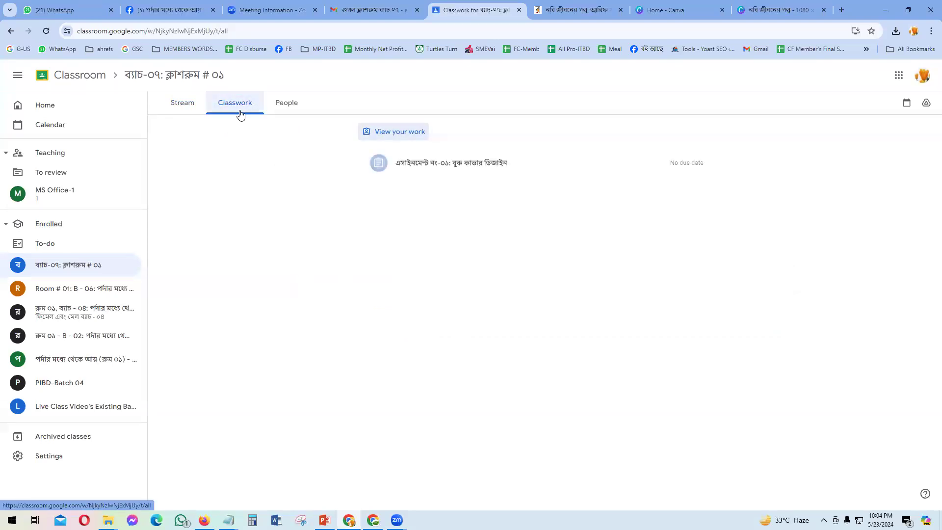
left_click(445, 173)
scroll(426, 344, "down", 5)
scroll(410, 260, "up", 5)
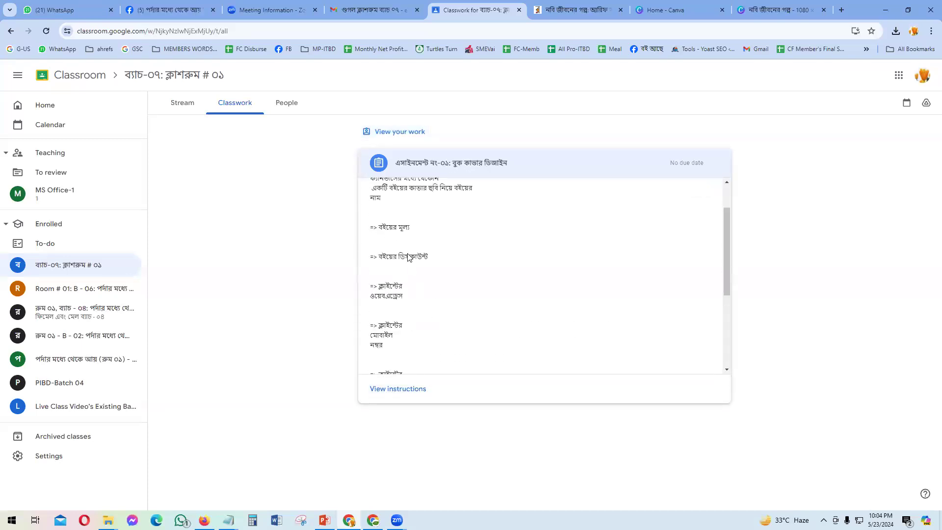
left_click(397, 388)
scroll(405, 202, "up", 2)
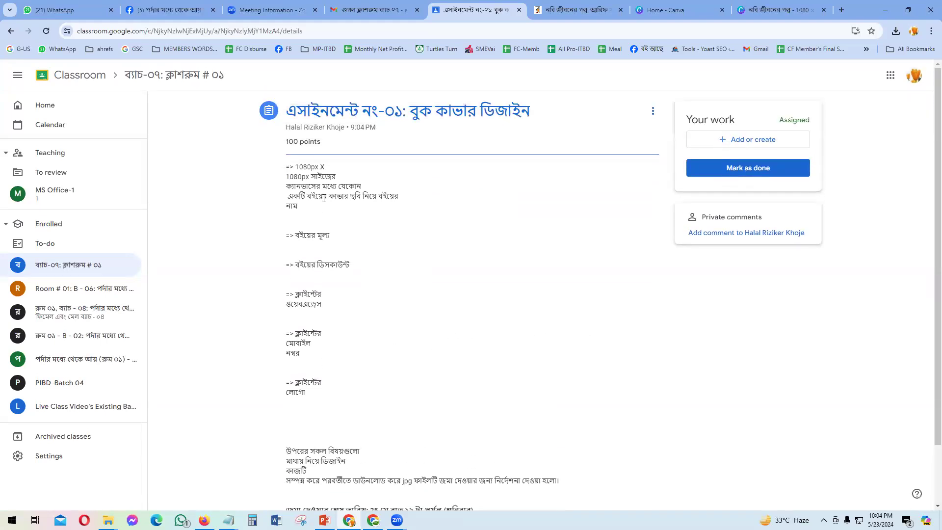
Step: Highlight the 1080px size and client mobile number requirements while reading the instructions
left_click_drag(296, 168, 357, 206)
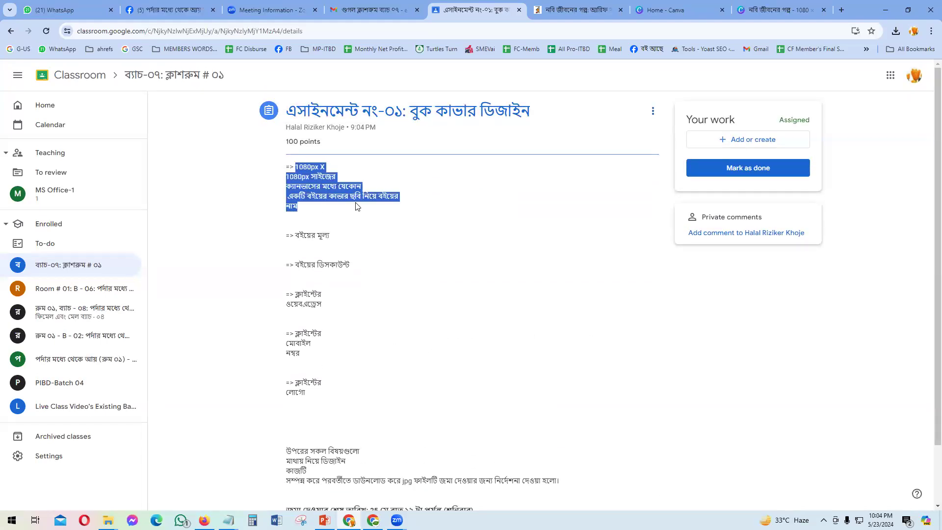
left_click(304, 251)
scroll(304, 253, "down", 1)
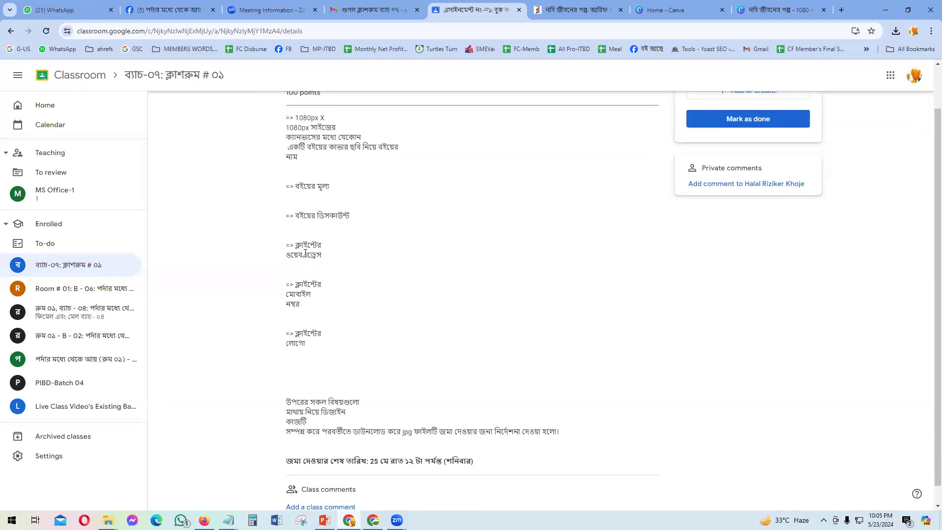
scroll(305, 253, "down", 1)
left_click_drag(301, 290, 287, 254)
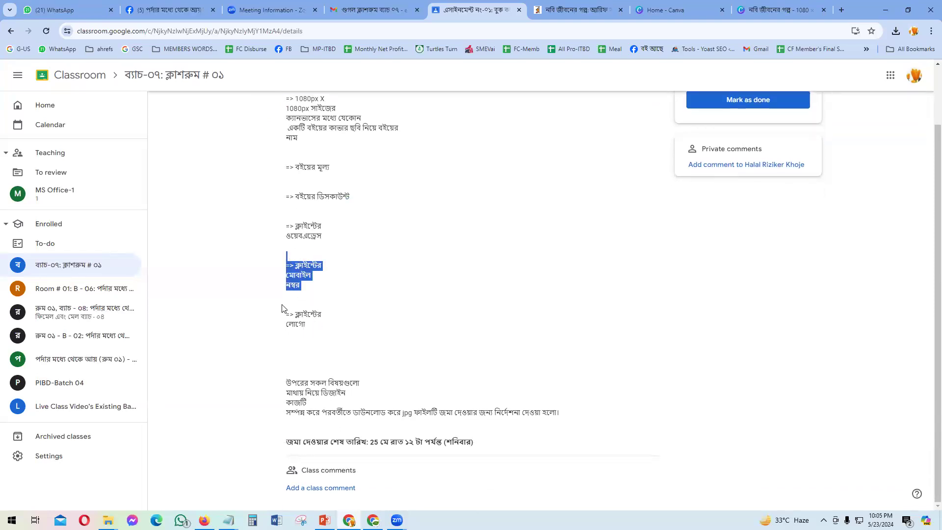
left_click(315, 334)
Step: Highlight the client logo requirement and the submission deadline, then look over the instructions again
left_click_drag(315, 334, 287, 303)
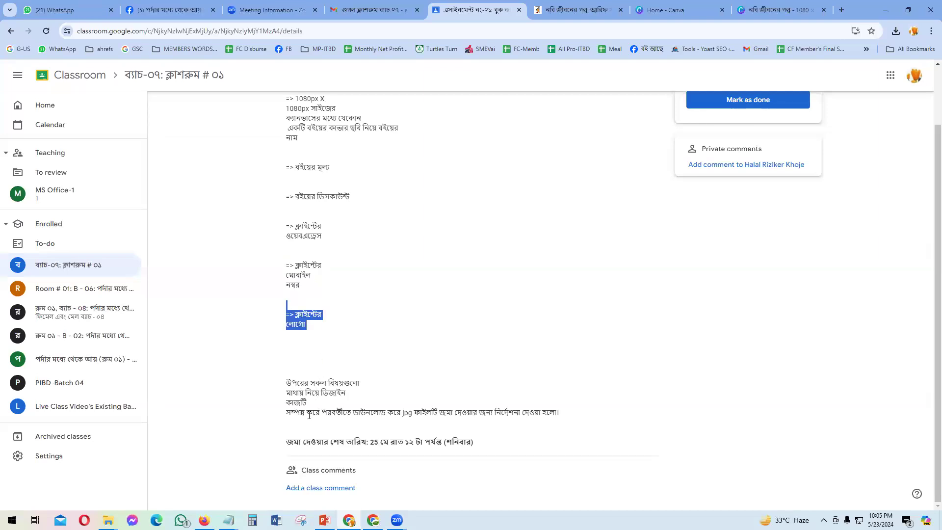
left_click(426, 415)
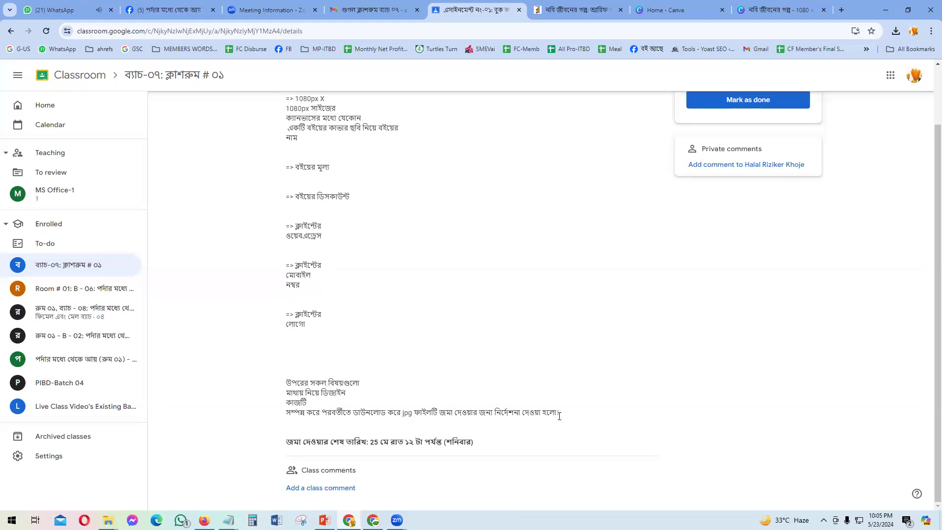
left_click_drag(369, 441, 429, 443)
left_click(468, 444)
scroll(476, 443, "up", 2)
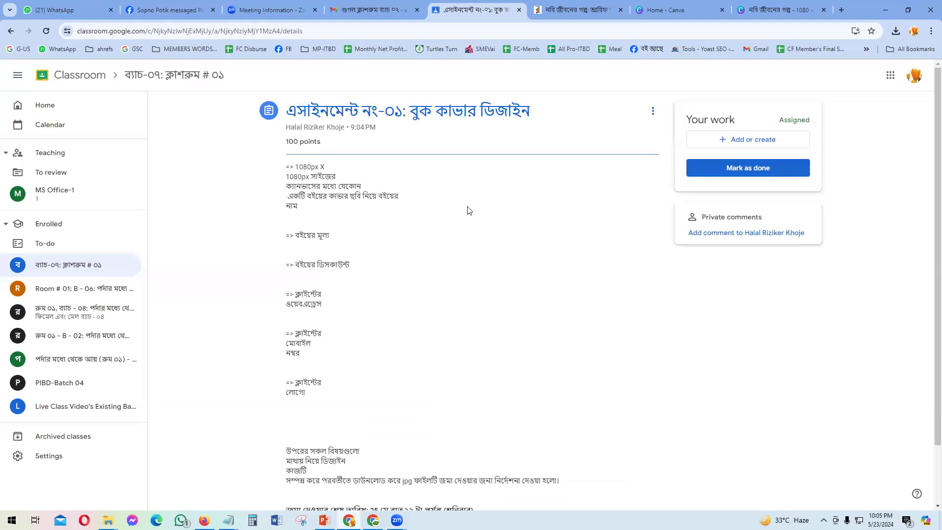
scroll(432, 286, "down", 2)
scroll(434, 287, "up", 2)
scroll(424, 283, "down", 2)
scroll(421, 286, "up", 2)
Step: Upload নবি জীবনের গল্প.jpg from the computer via Google Drive and turn in the assignment
left_click(740, 142)
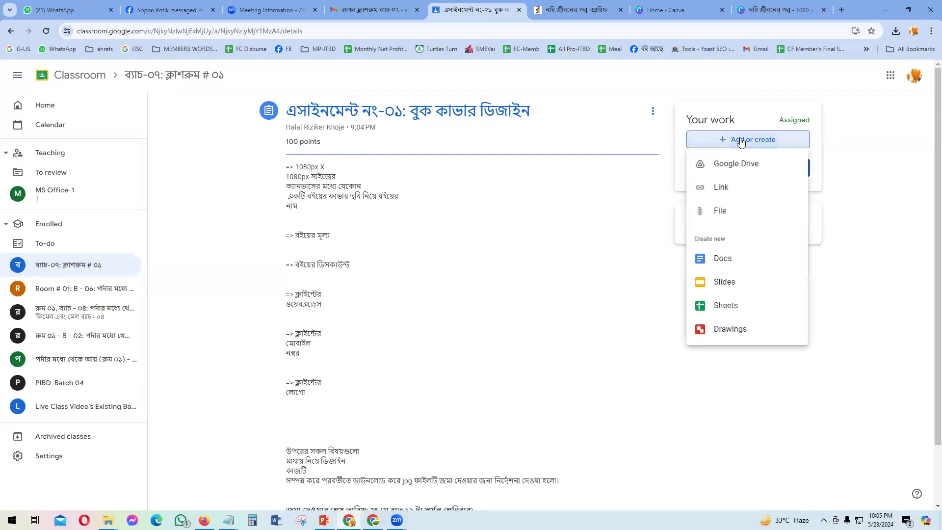
left_click(722, 164)
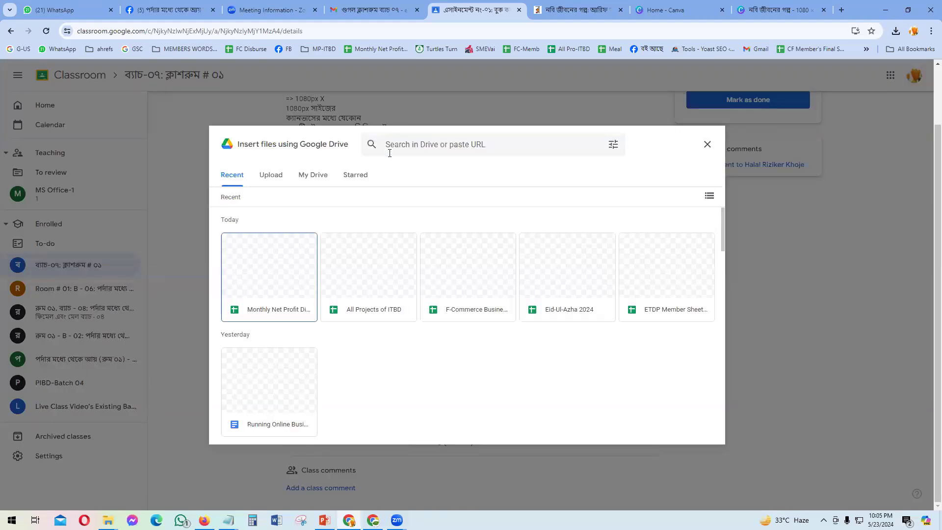
left_click(276, 177)
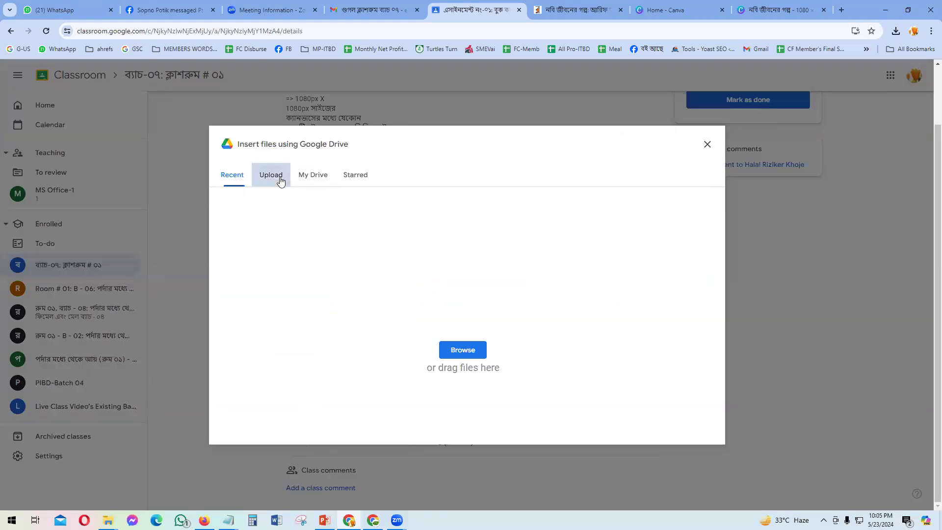
left_click(476, 358)
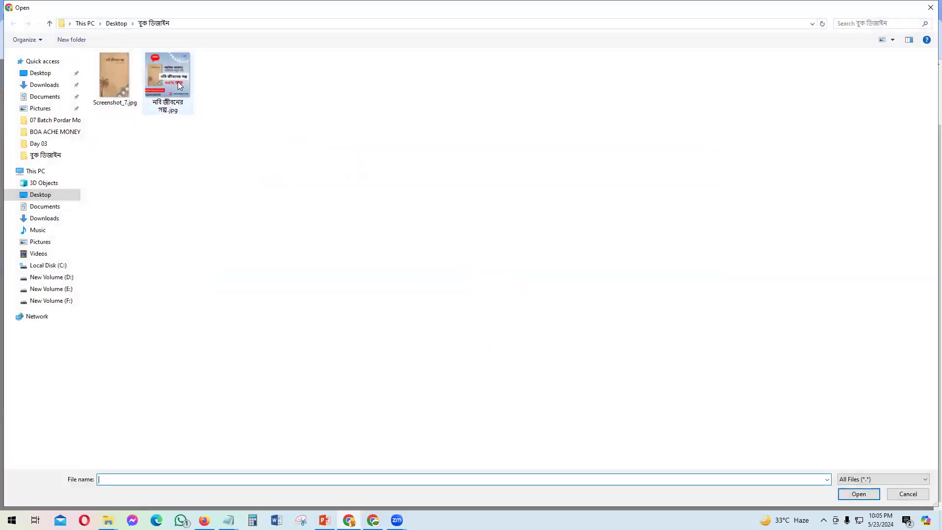
left_click(177, 82)
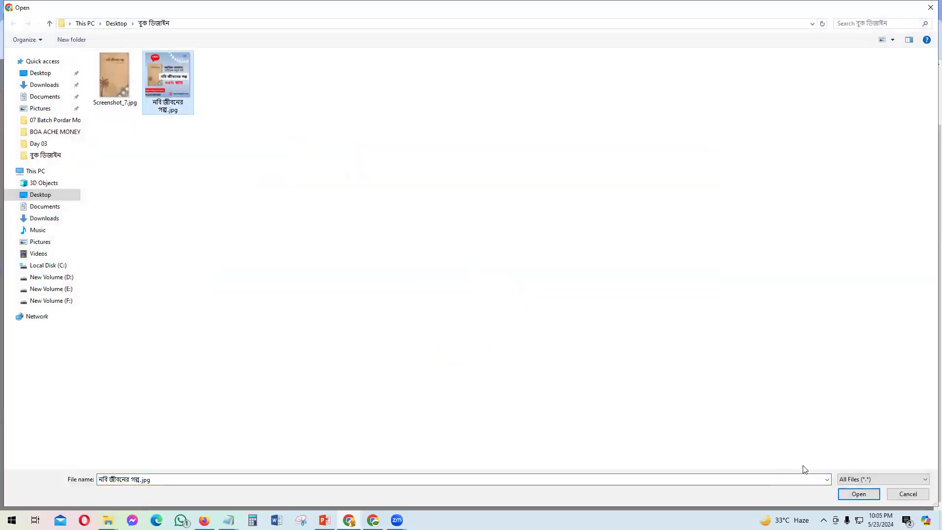
left_click(858, 493)
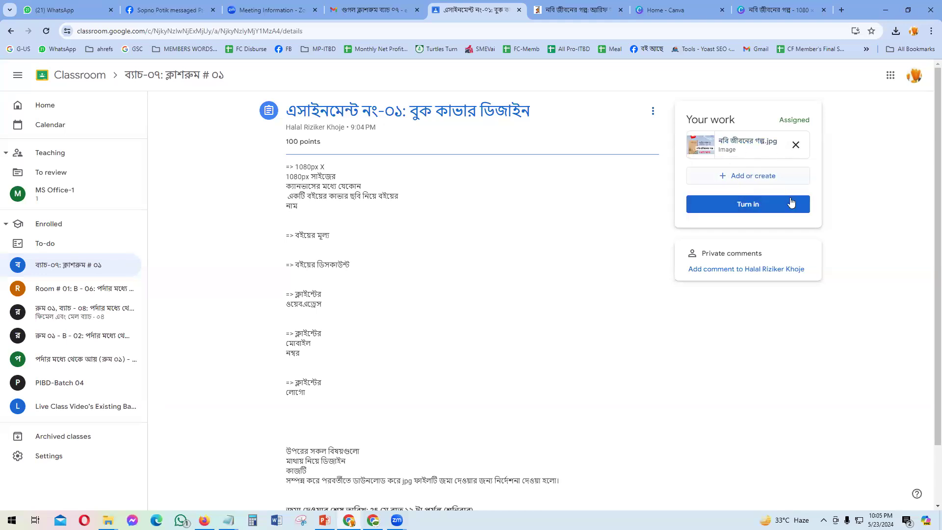
left_click(746, 206)
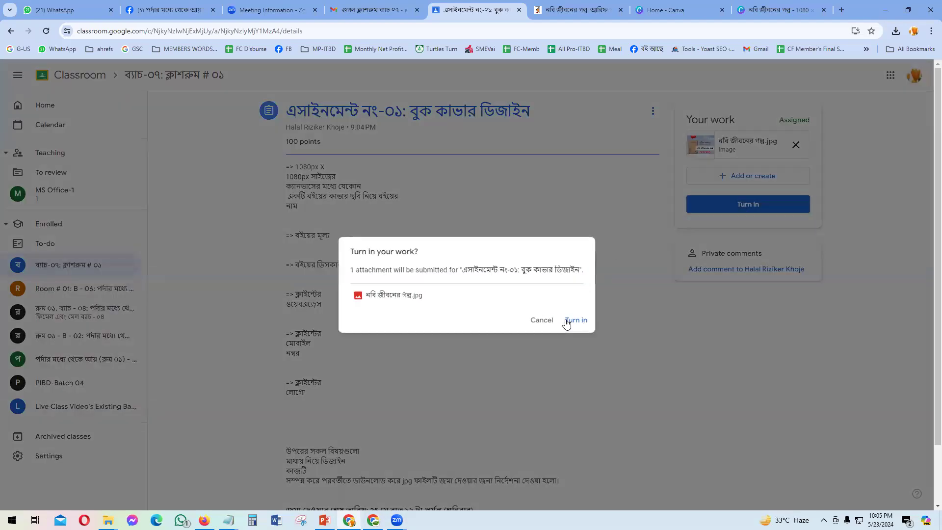
left_click(574, 321)
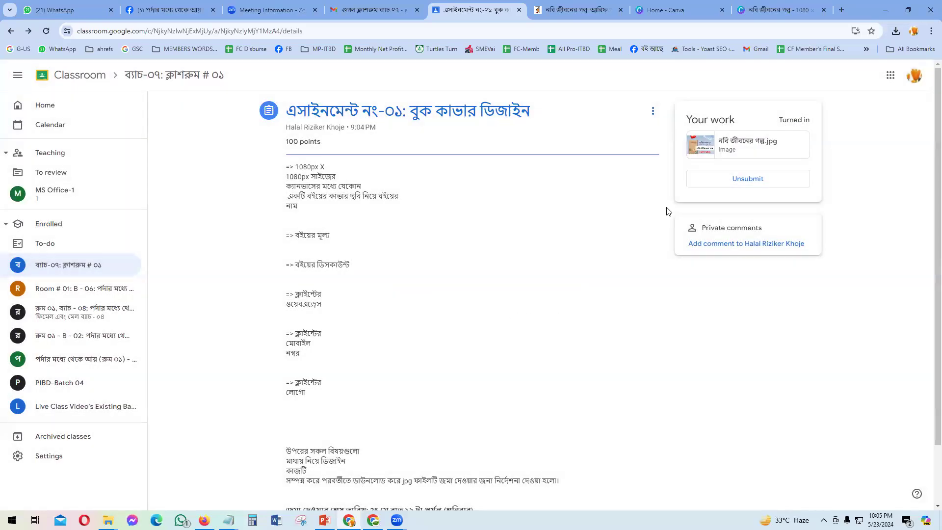
scroll(428, 259, "down", 2)
scroll(429, 259, "up", 2)
mouse_move(229, 520)
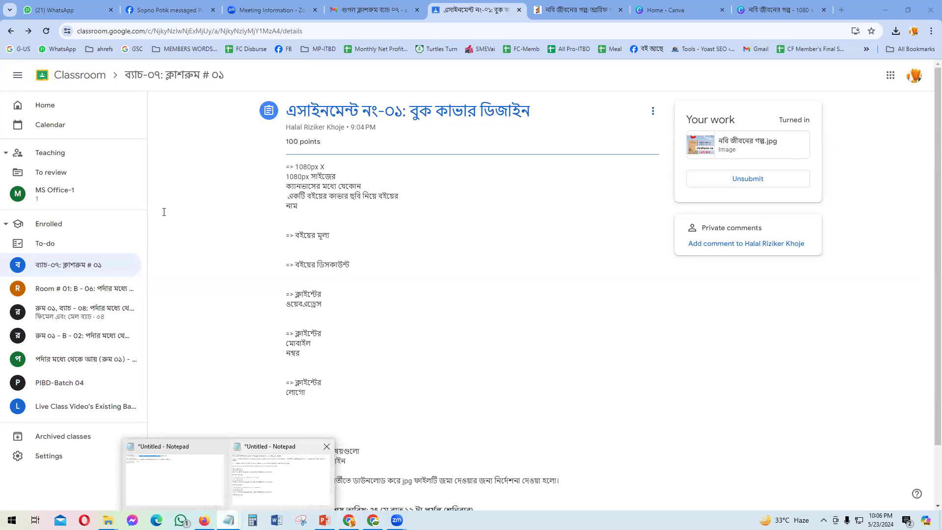
Step: Review the class room ০১ link in the Notepad class-link notes, then return to PowerPoint slide 7
left_click(281, 478)
left_click_drag(379, 180, 5, 150)
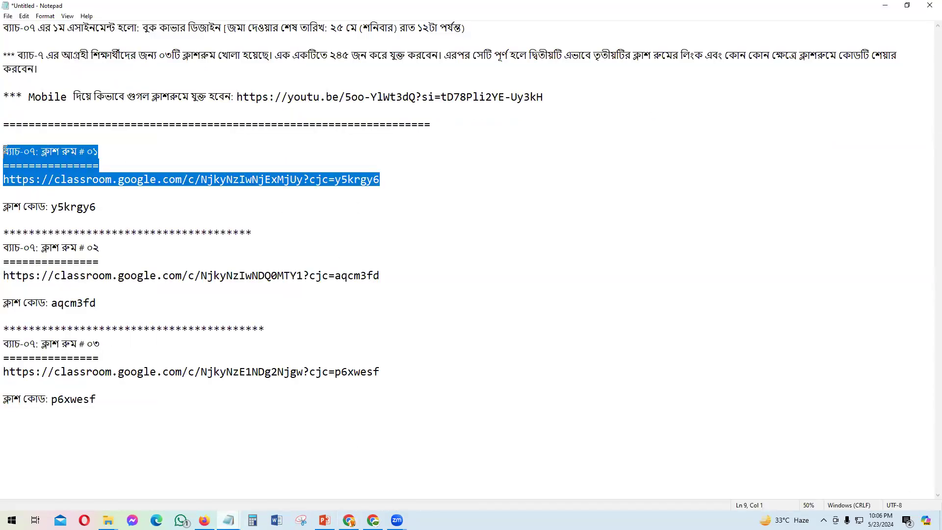
left_click(406, 454)
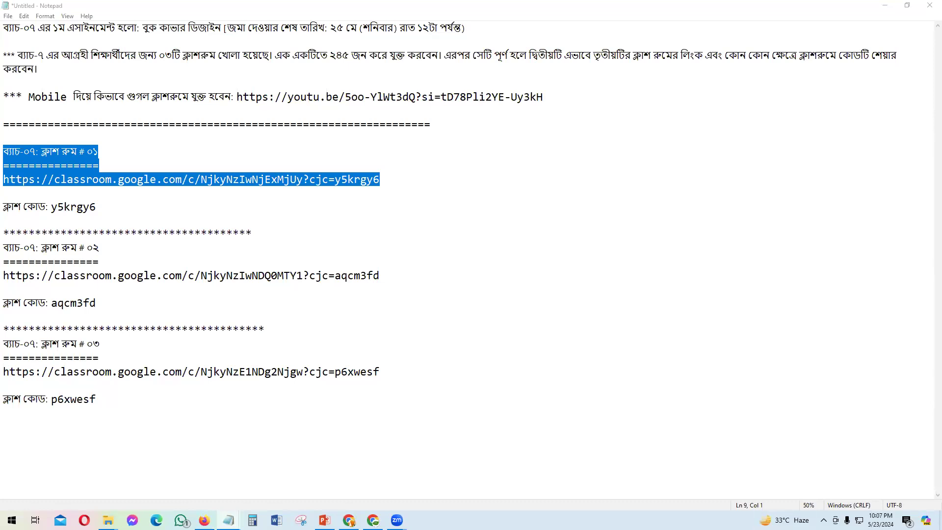
left_click(324, 519)
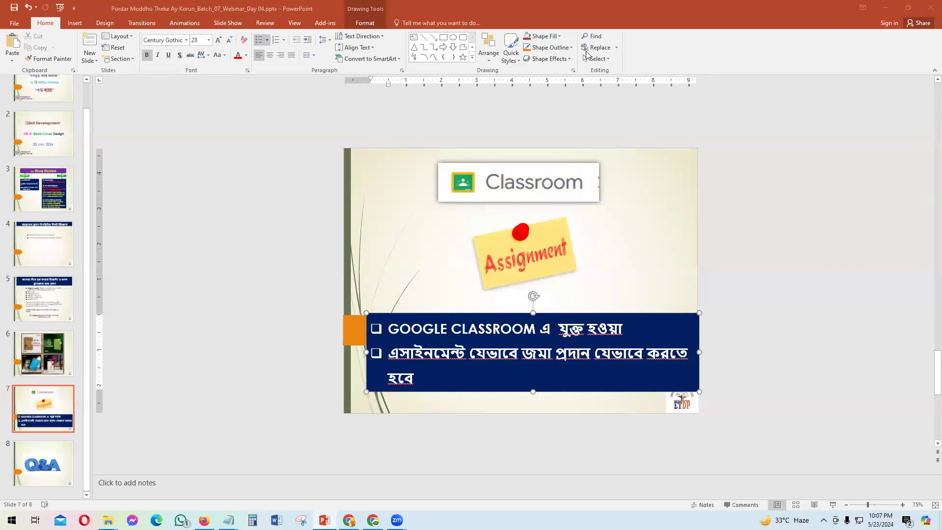
left_click(372, 519)
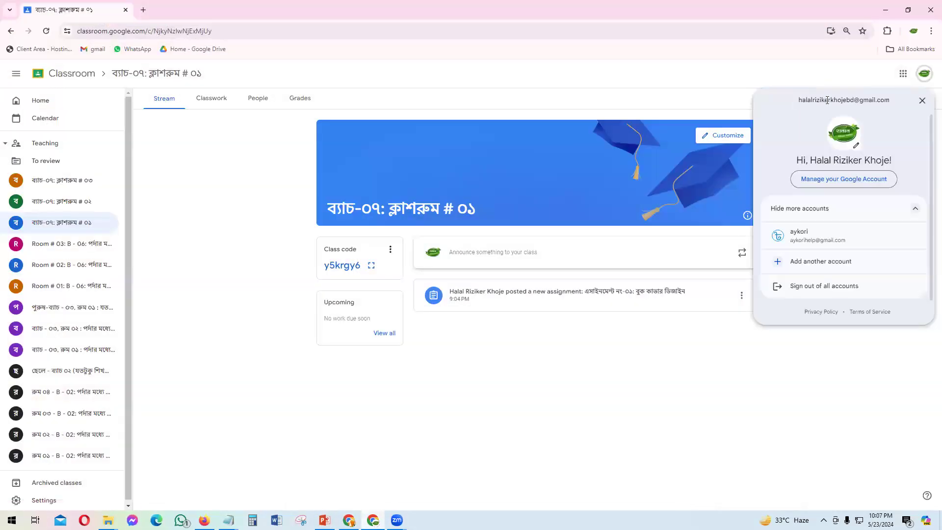
left_click_drag(799, 100, 889, 101)
right_click(833, 102)
left_click(748, 112)
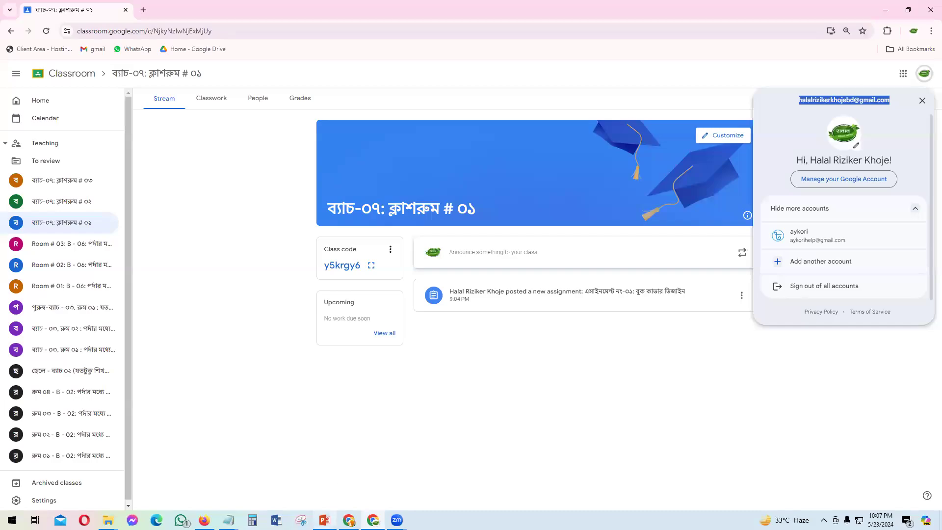
left_click(324, 520)
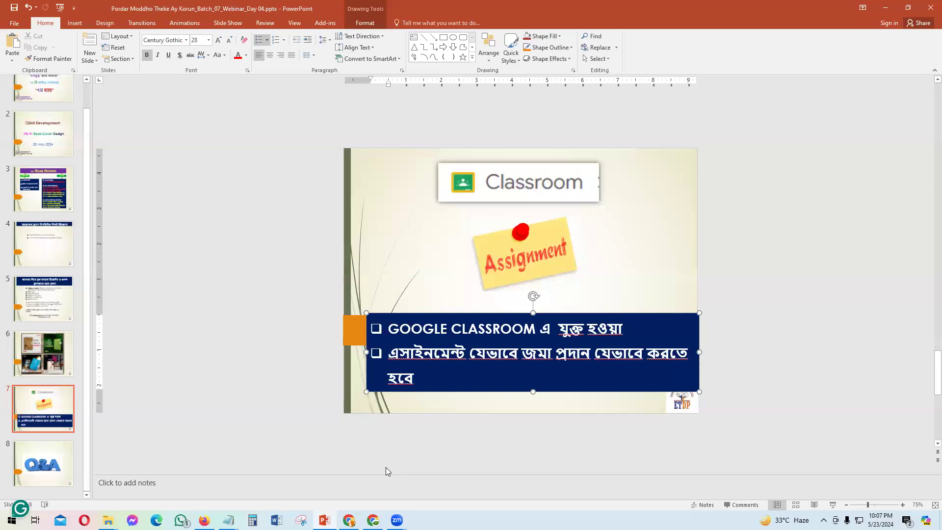
left_click(229, 520)
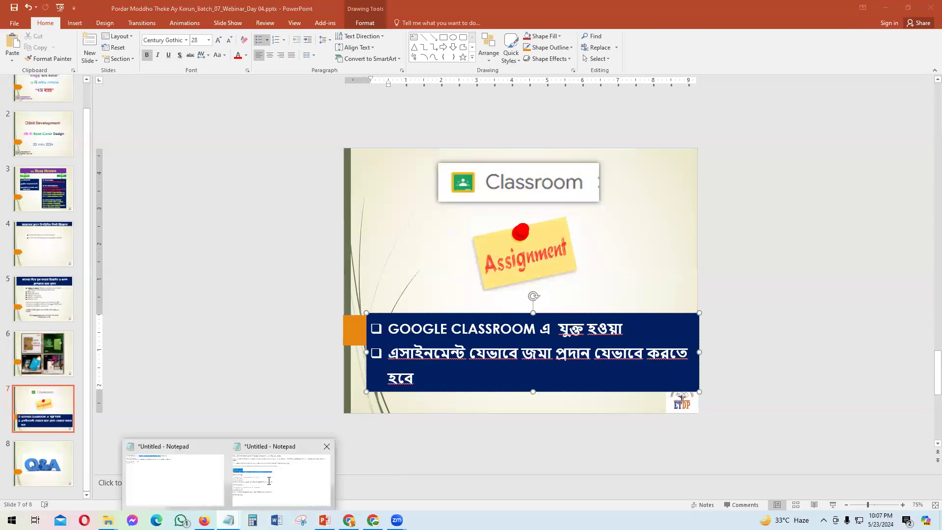